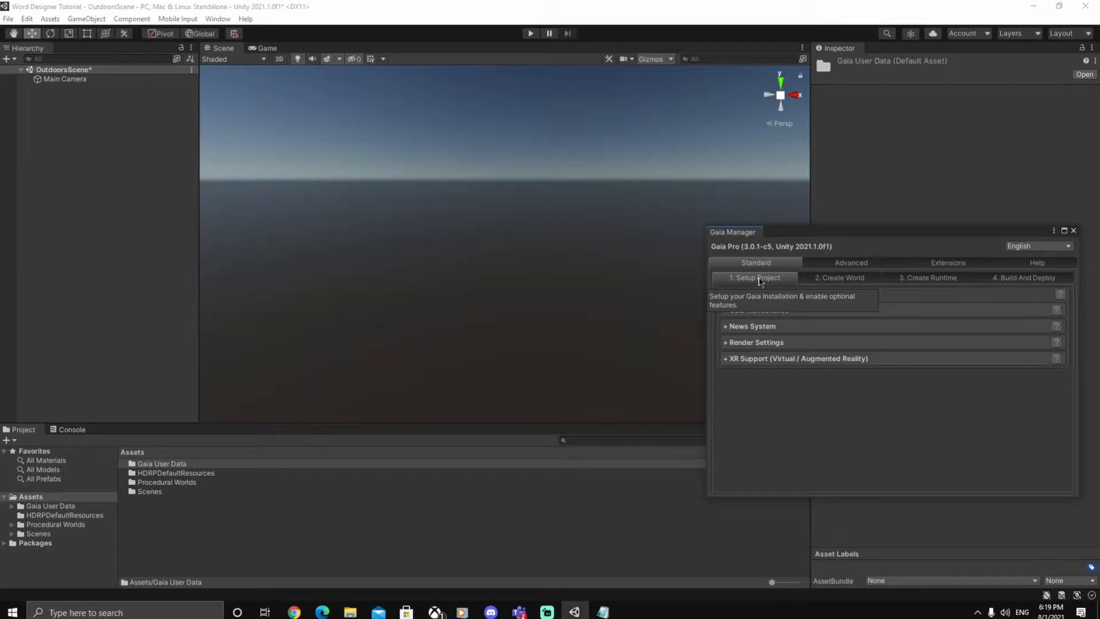
Review the render settings in the Gaia project setup and look at the available help resources.
left_click(764, 344)
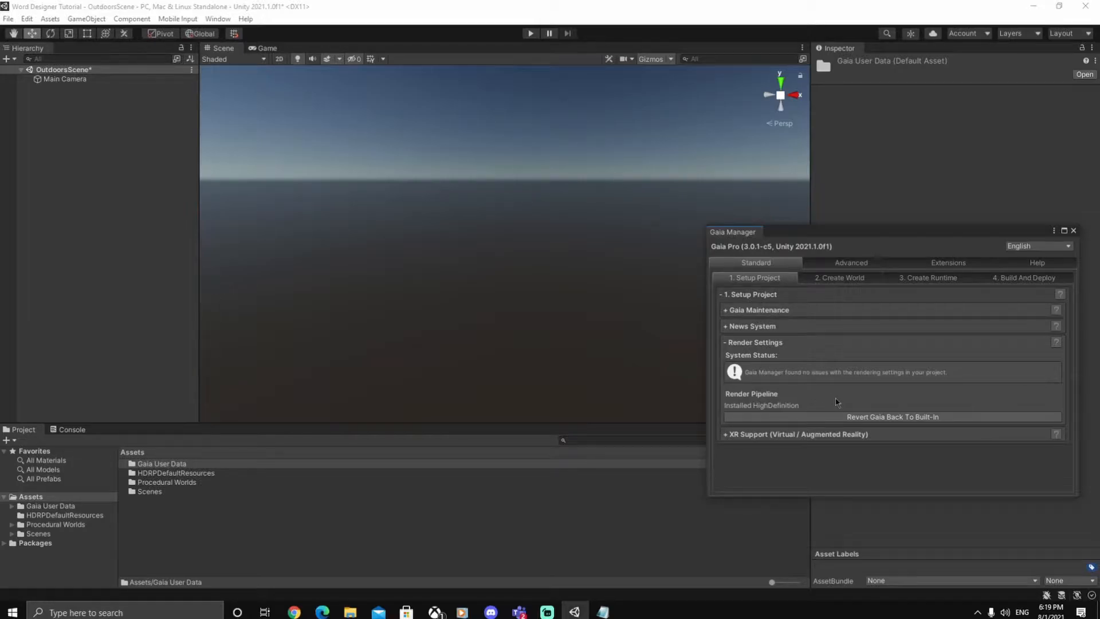
left_click(1018, 269)
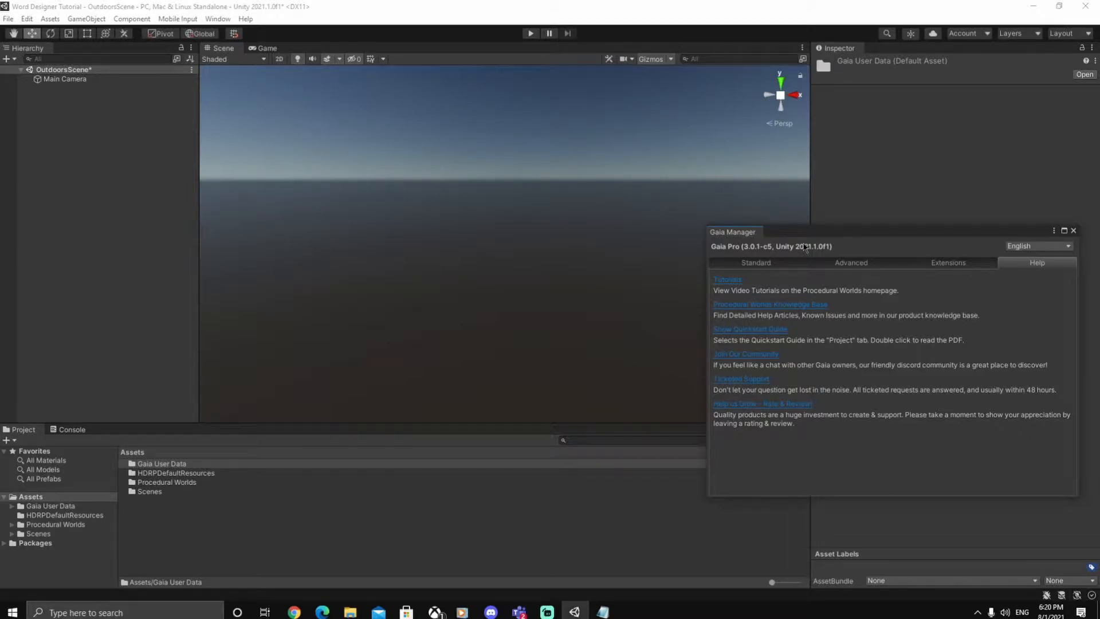
left_click(761, 266)
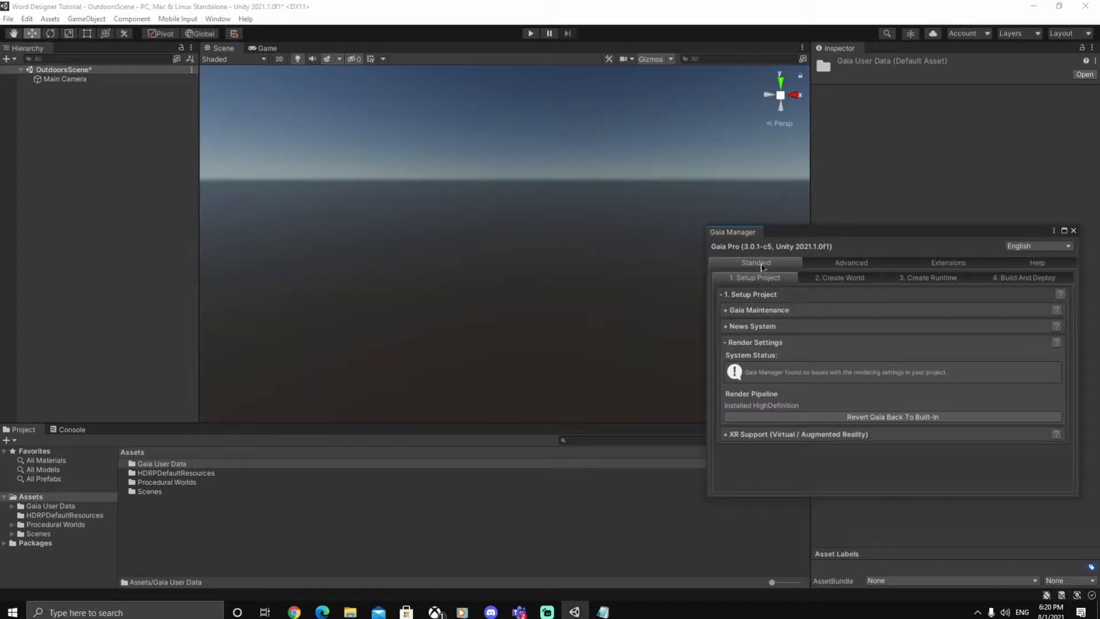
Configure world creation with world size Small, target platform Powerful Desktop and workflow World Designer (Random Generation).
left_click(841, 279)
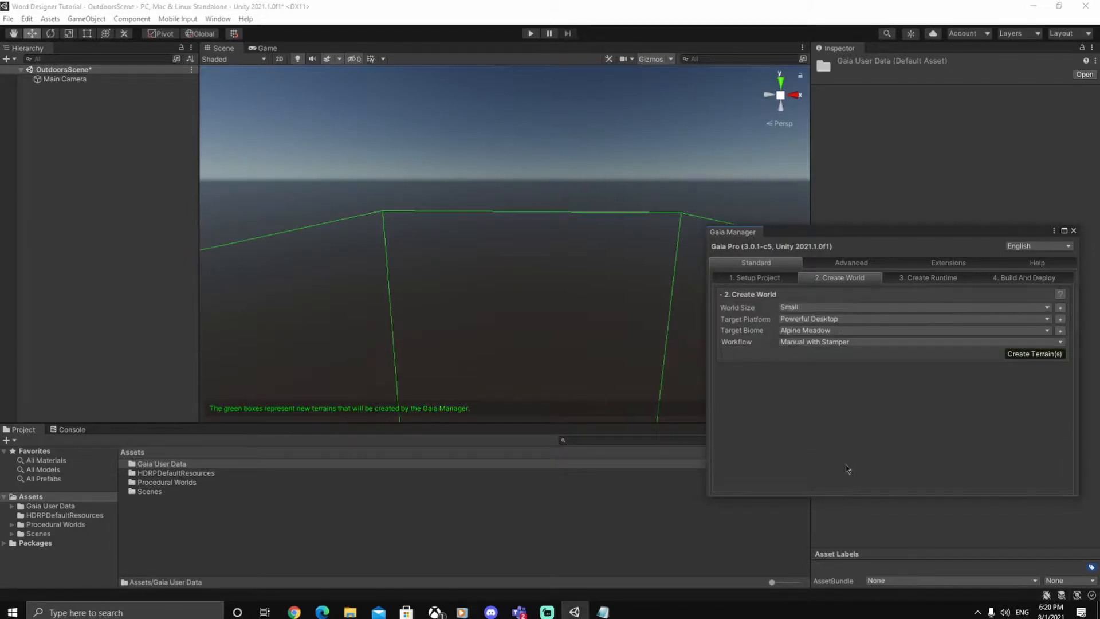
left_click(788, 308)
left_click(815, 336)
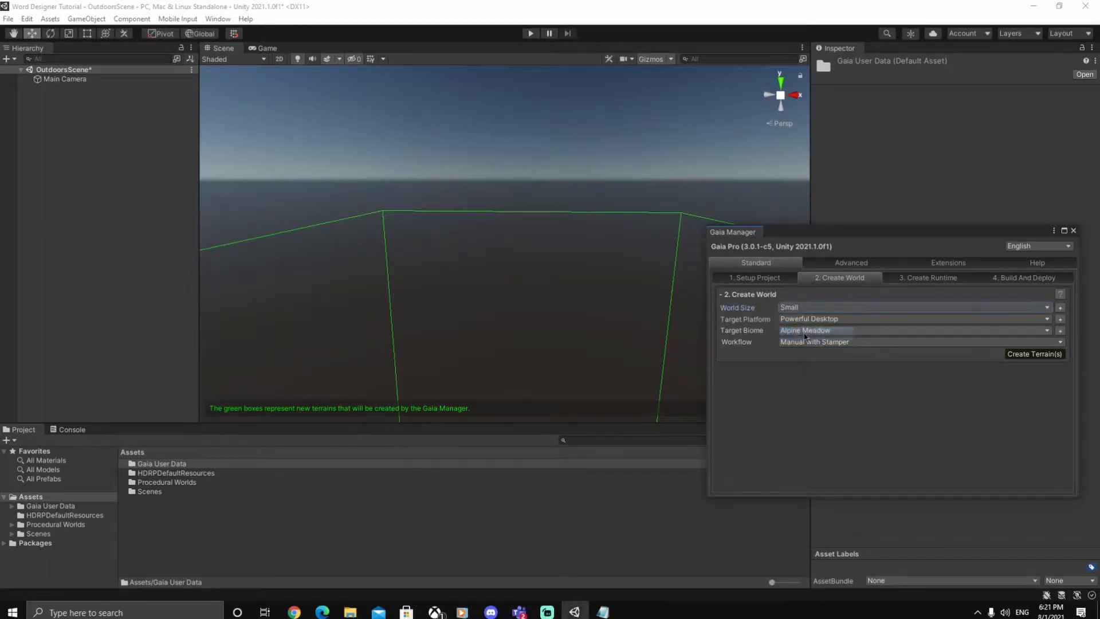
left_click(780, 319)
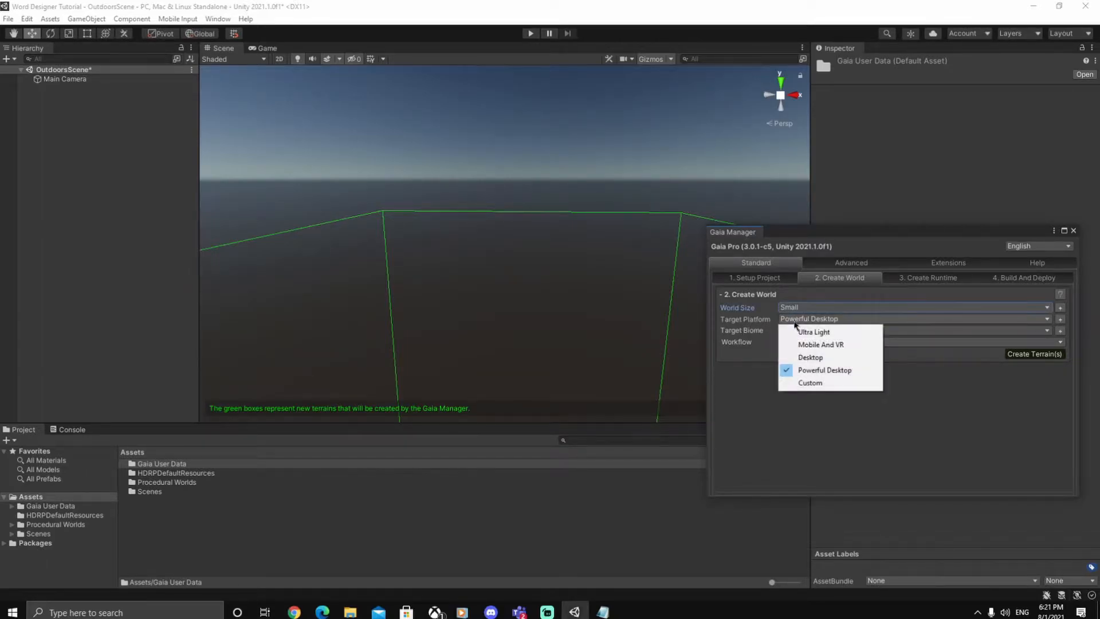
left_click(808, 371)
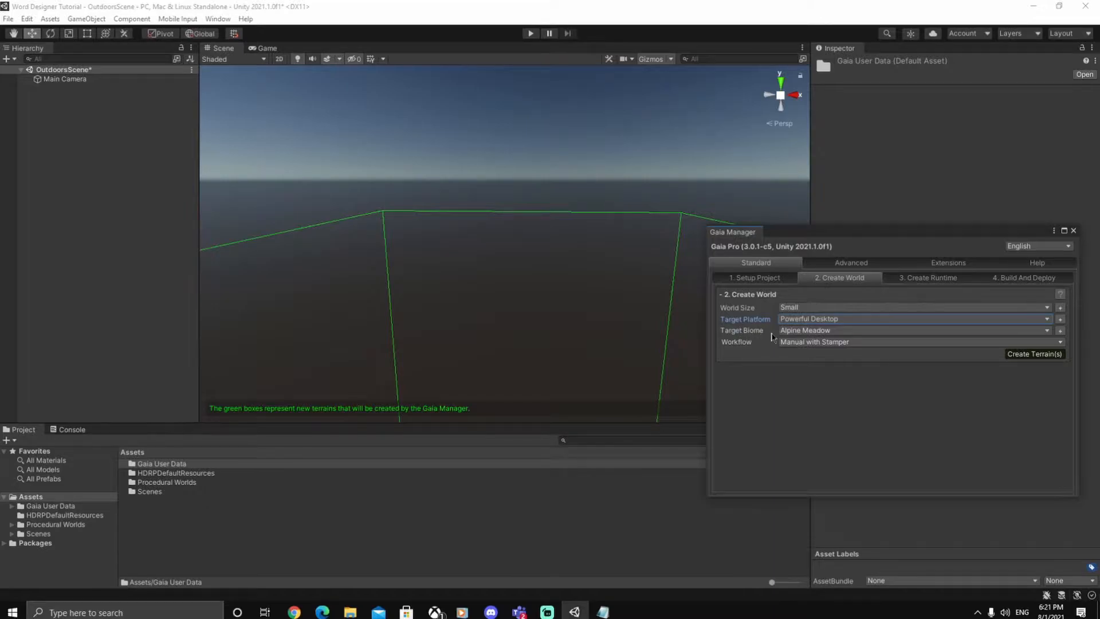
left_click(812, 344)
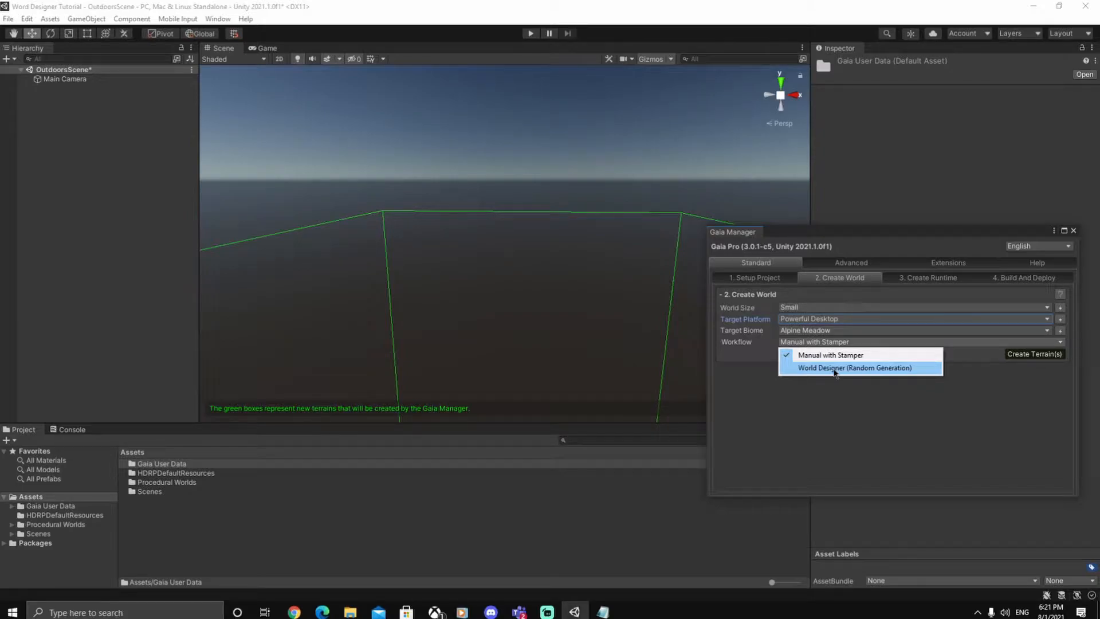
left_click(834, 369)
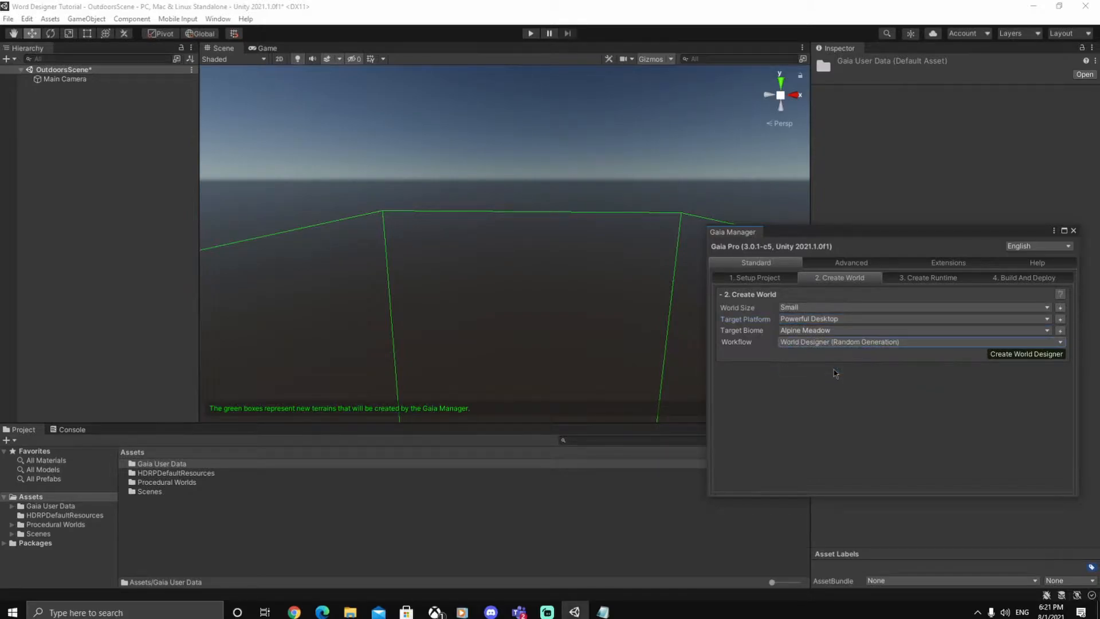
Create the World Designer with default HDRP lighting and move the Gaia Manager clear of the World Designer settings.
left_click(1034, 354)
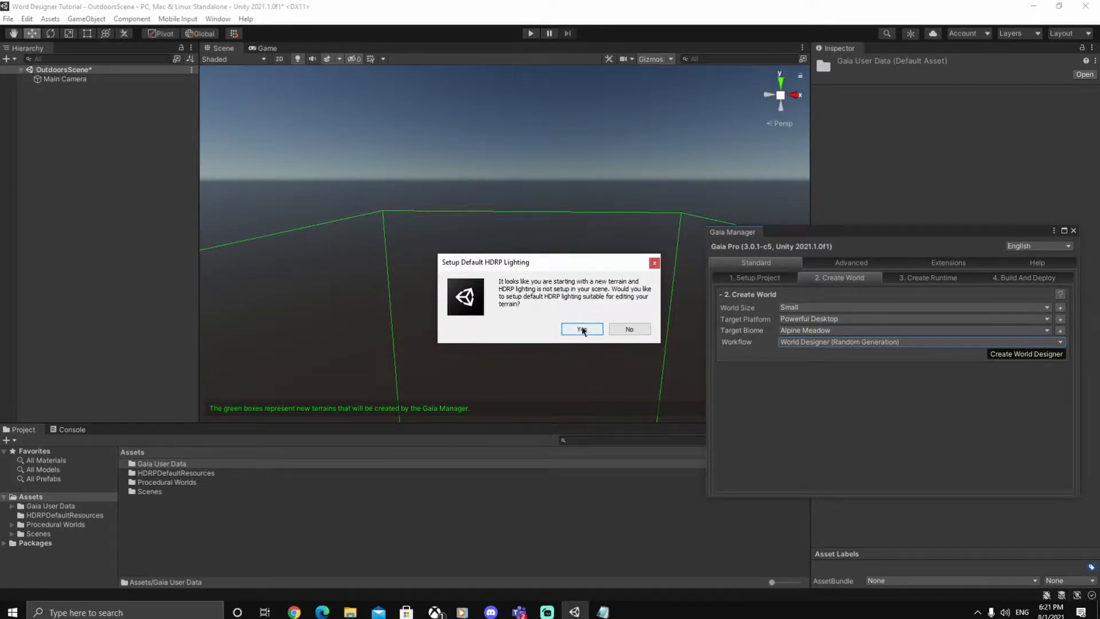
left_click(582, 329)
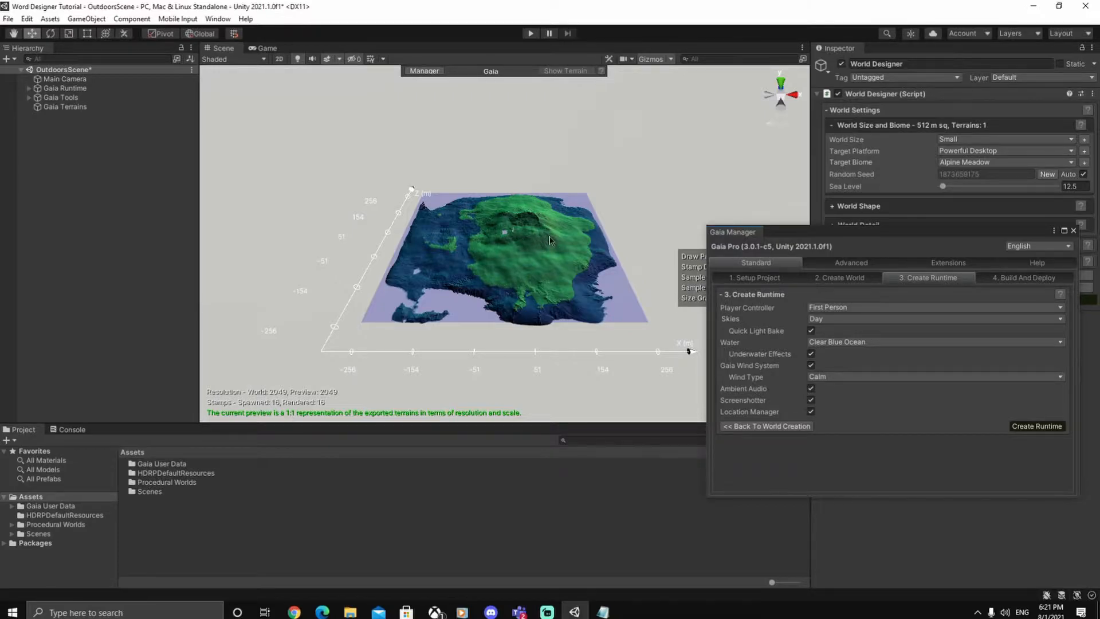
left_click_drag(827, 232, 835, 348)
right_click_drag(498, 280, 507, 282)
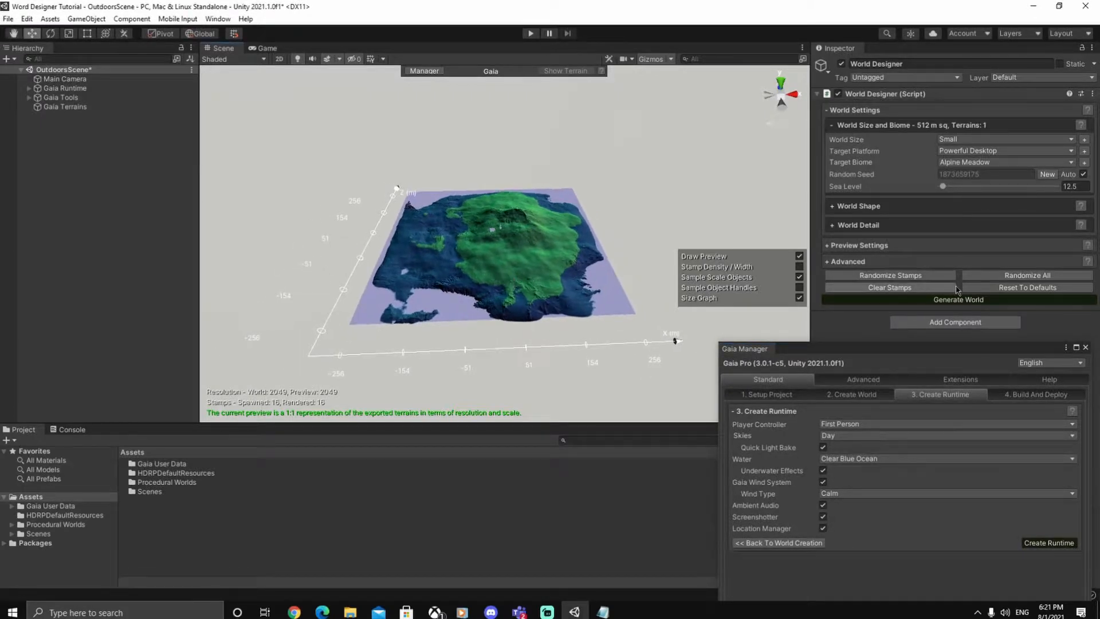
Randomize all World Designer settings several times to get a different island shape.
left_click(999, 276)
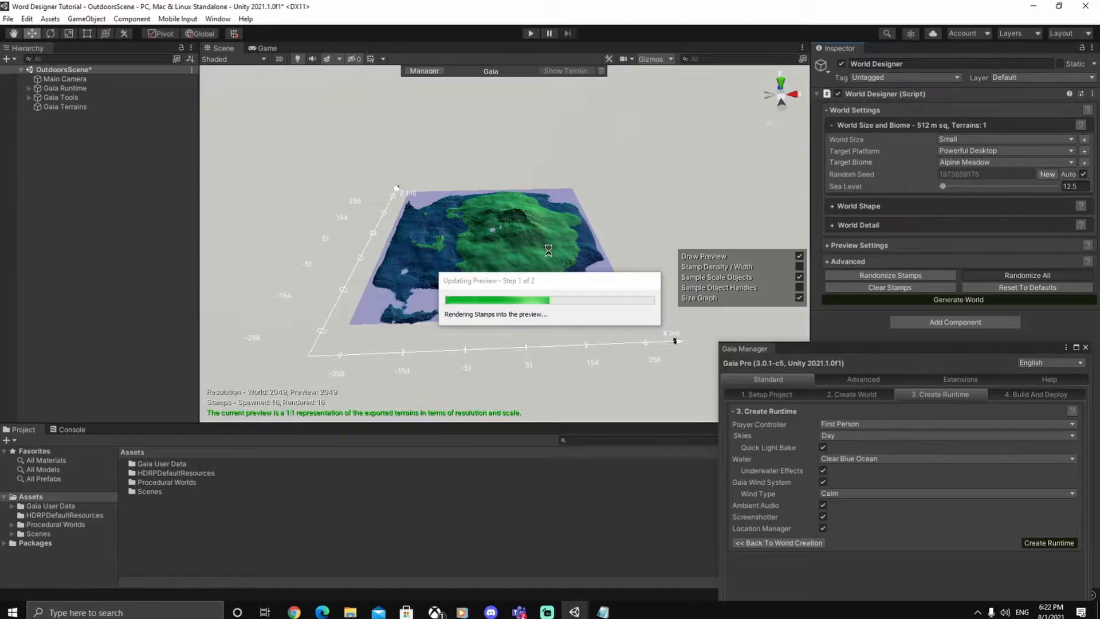
left_click(1058, 282)
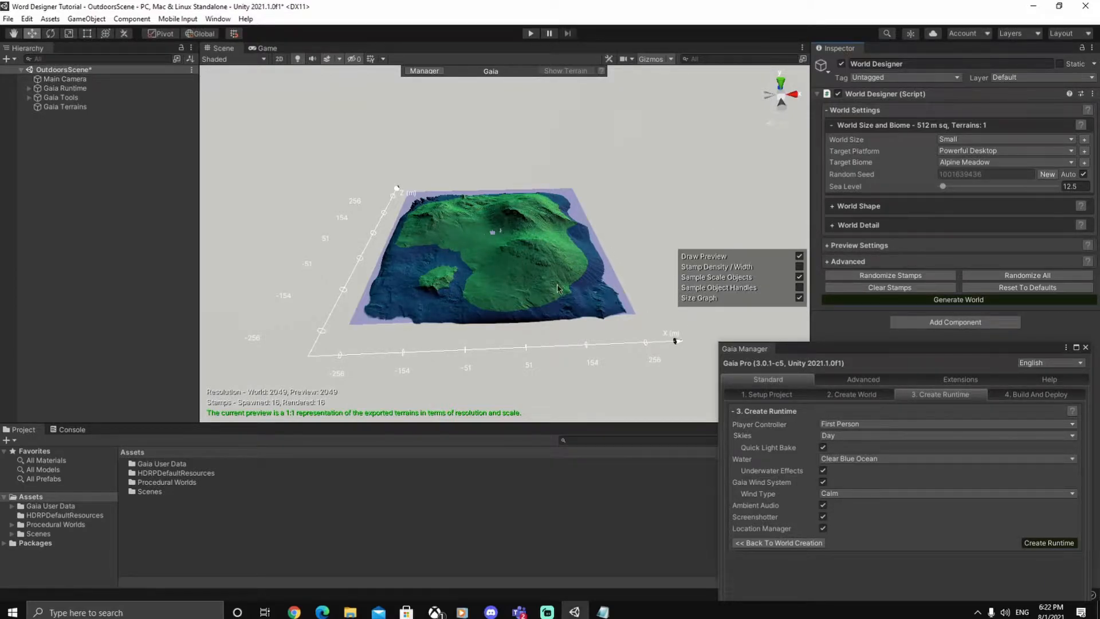
left_click(1027, 277)
left_click(1027, 276)
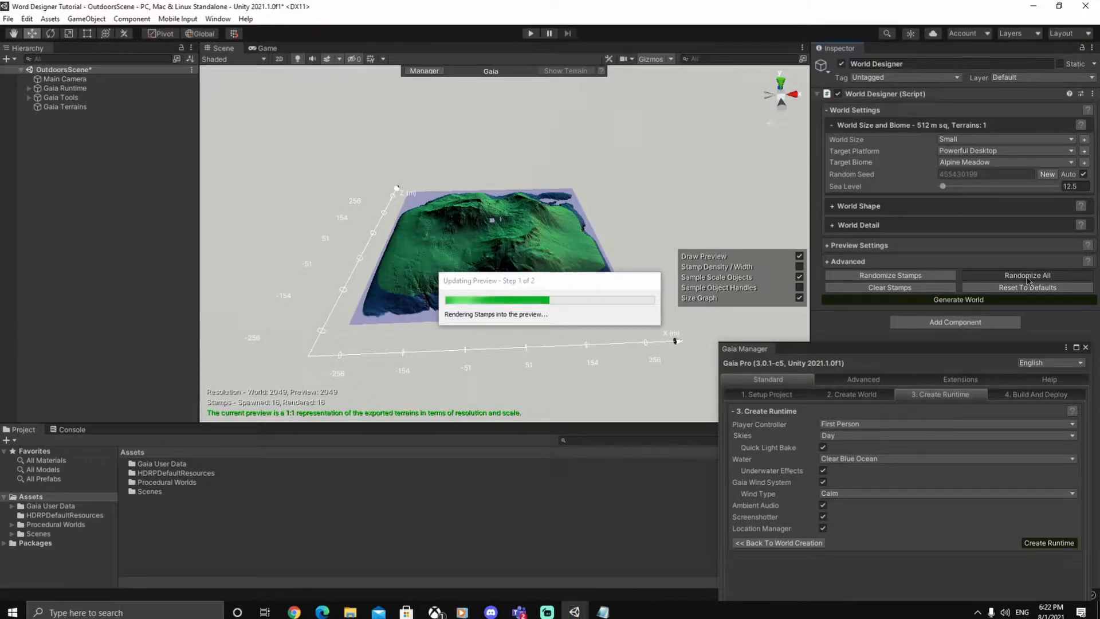
left_click(1027, 276)
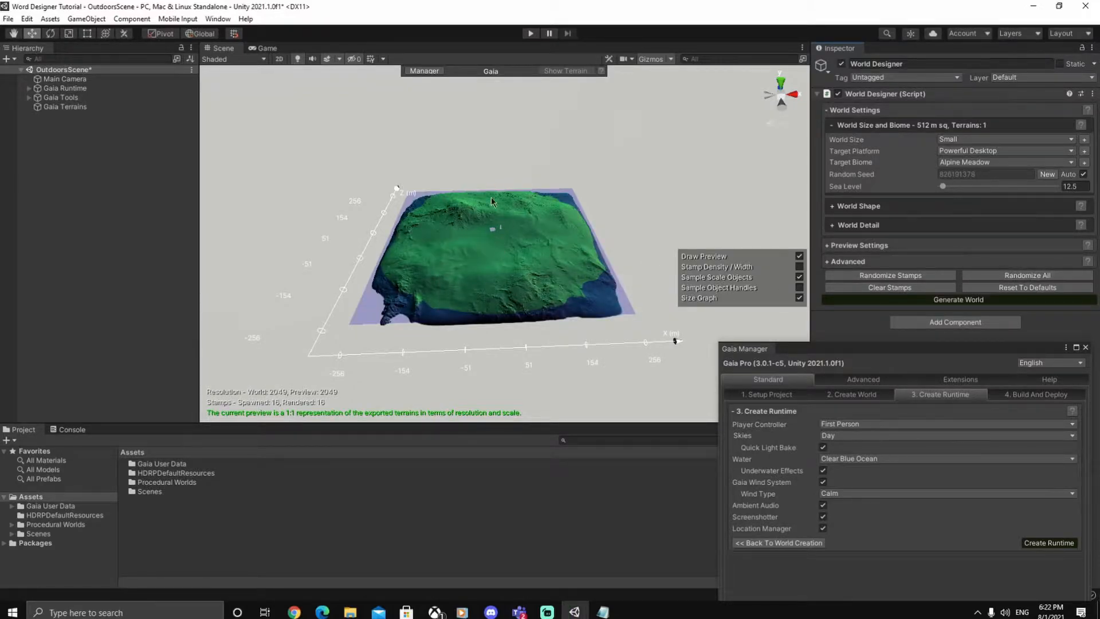
Generate the world from the previewed island, accepting the replacement of all existing terrains.
left_click(927, 301)
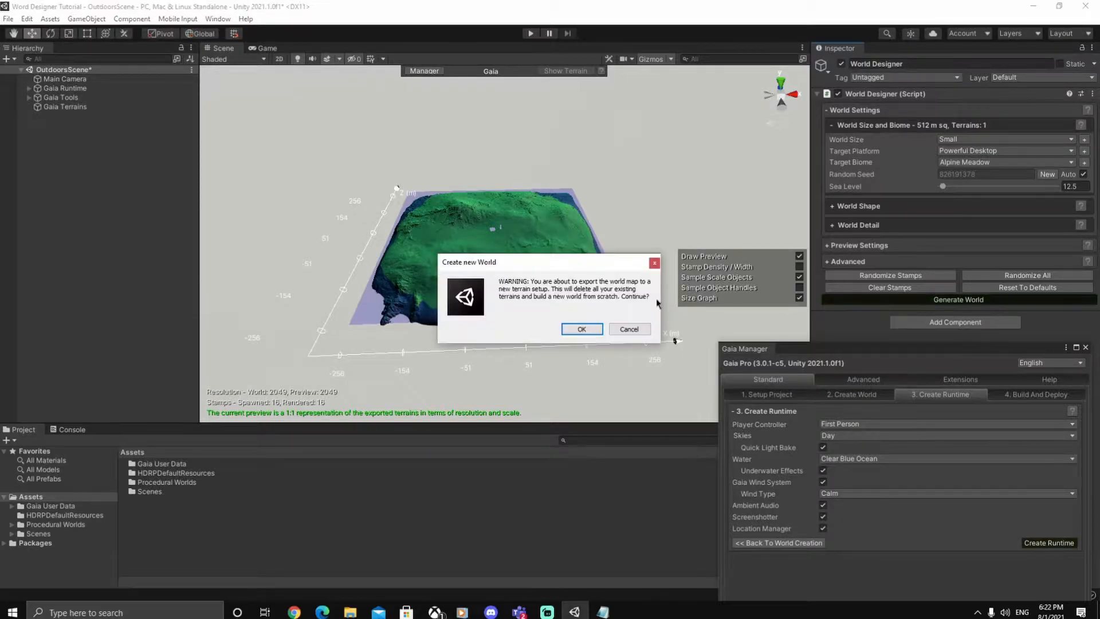
left_click(567, 326)
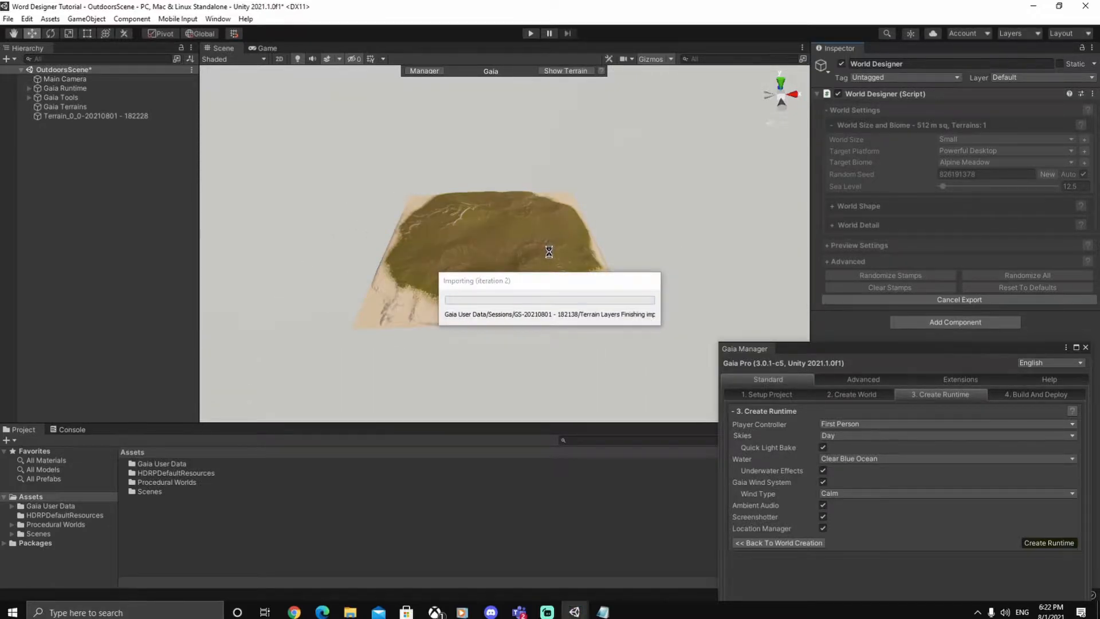
right_click_drag(629, 267, 609, 256)
mouse_move(575, 298)
right_mouse_down()
mouse_move(582, 304)
mouse_move(579, 293)
right_mouse_up()
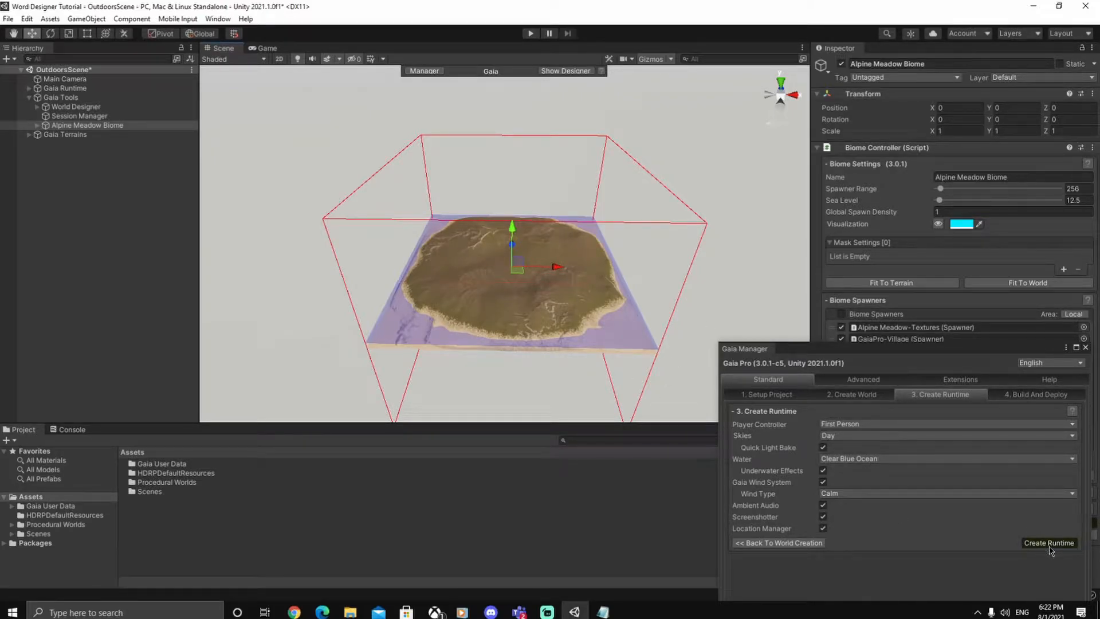
Create the Gaia runtime with Day skies and Clear Blue Ocean water, accepting all listed runtime components.
left_click(845, 436)
left_click(847, 450)
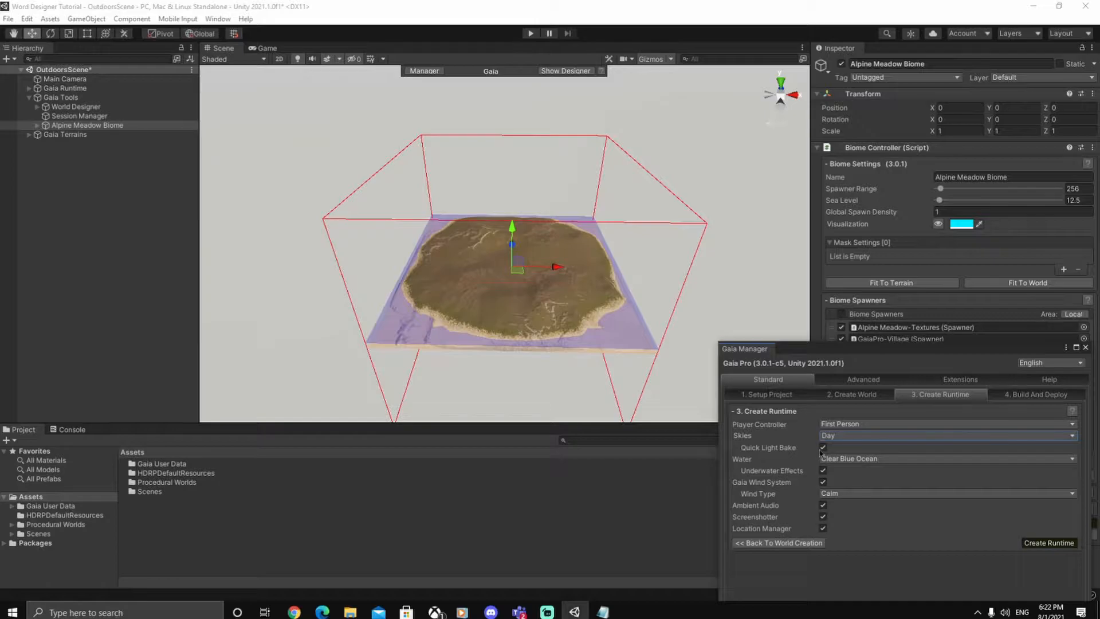
left_click(857, 459)
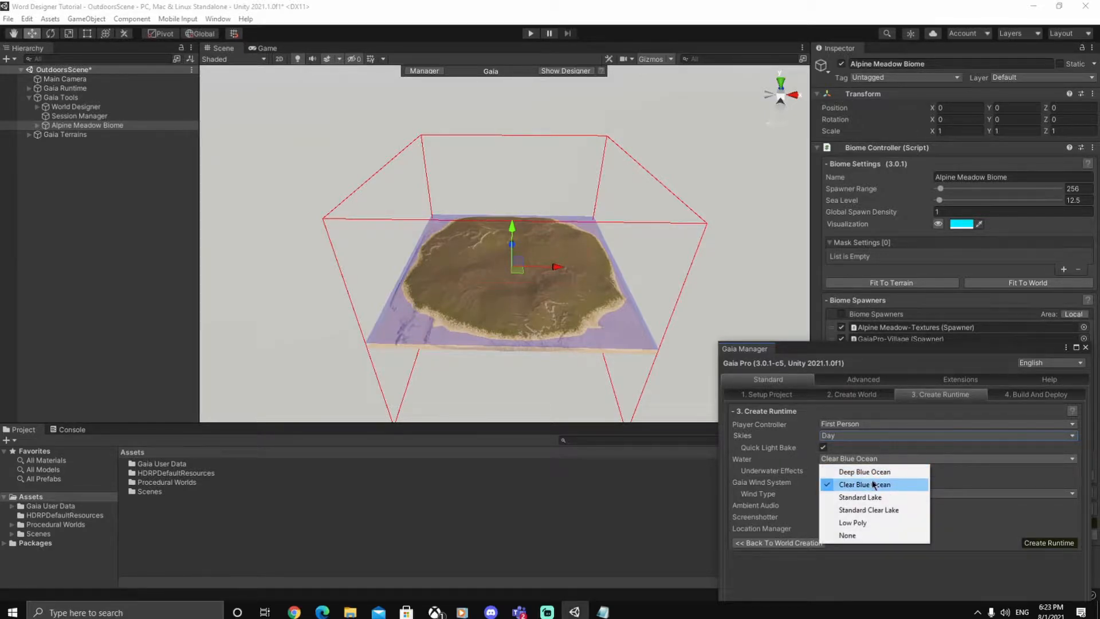
left_click(872, 485)
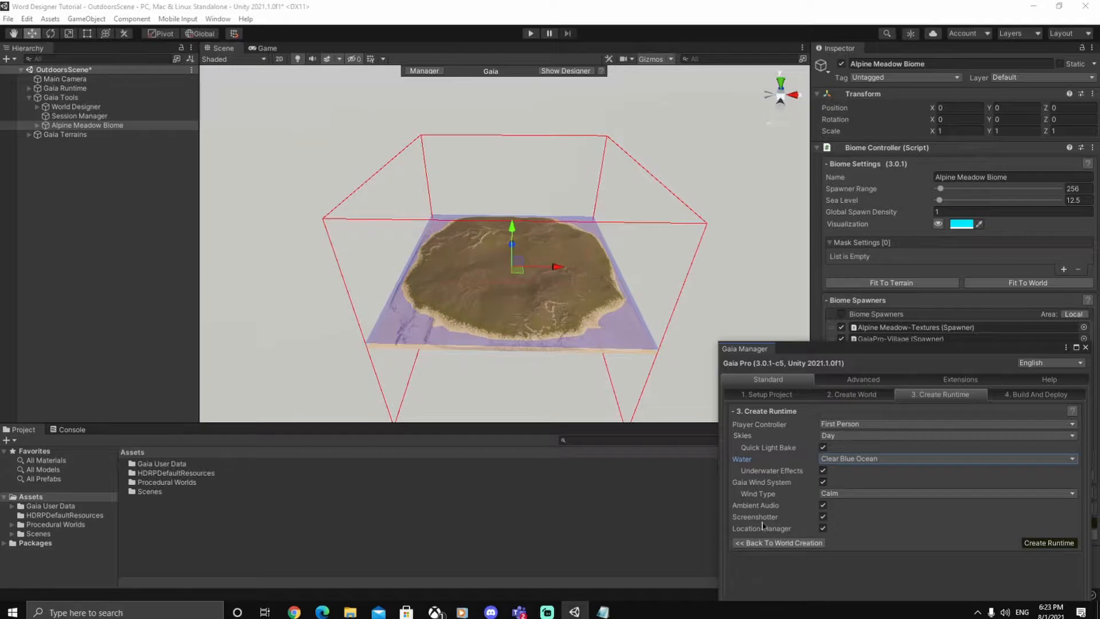
left_click(1042, 546)
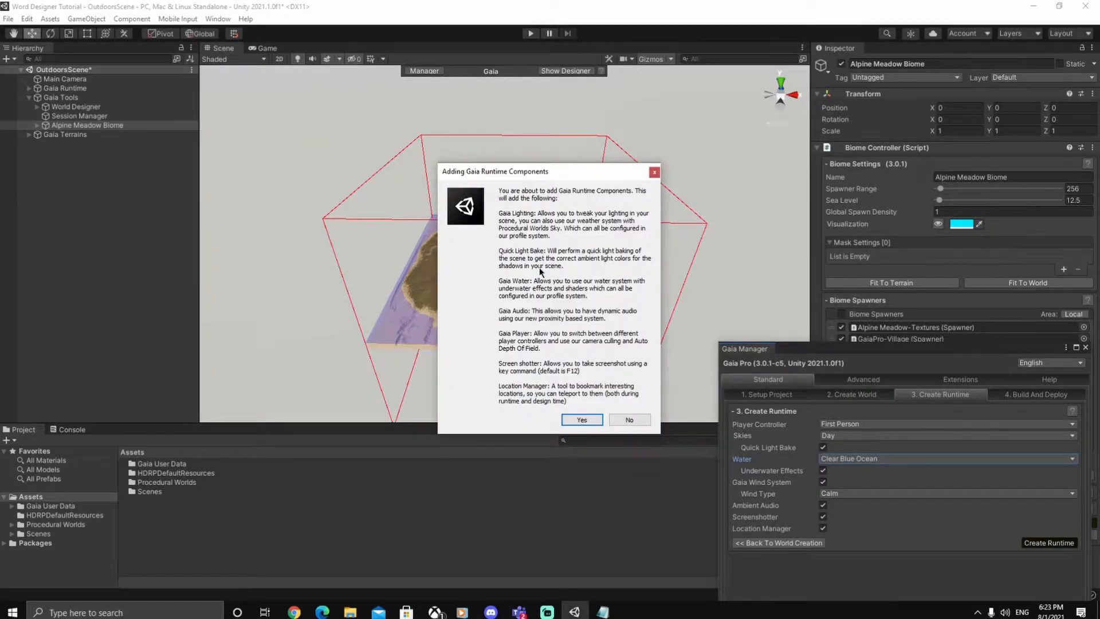
left_click(582, 419)
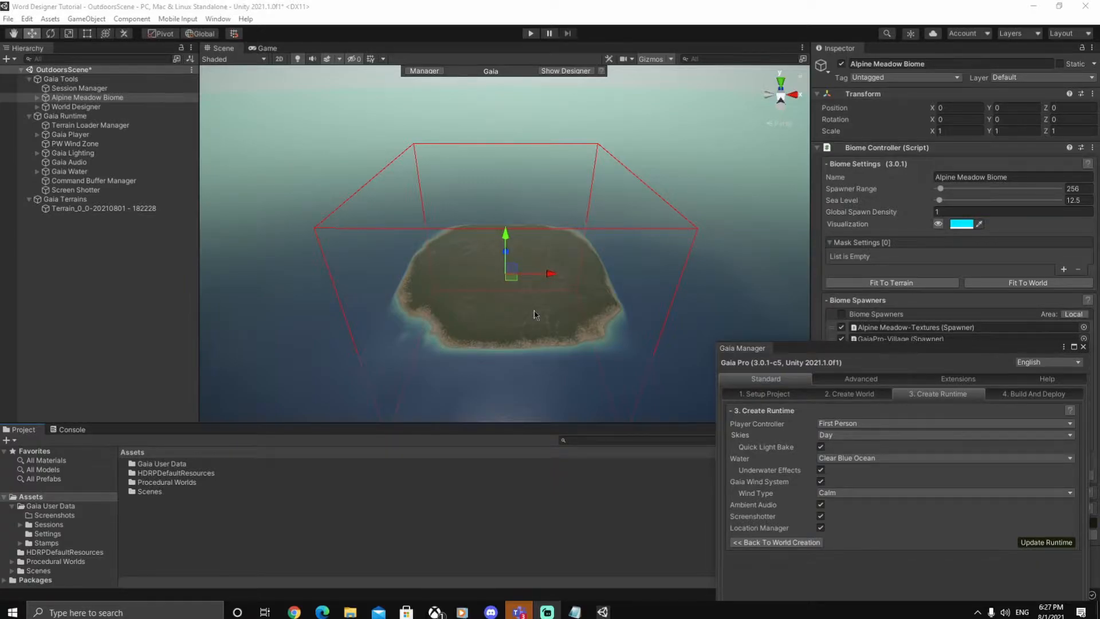
Add a Stamper to the scene from the advanced Gaia tools.
key("w")
right_click_drag(547, 316, 551, 349)
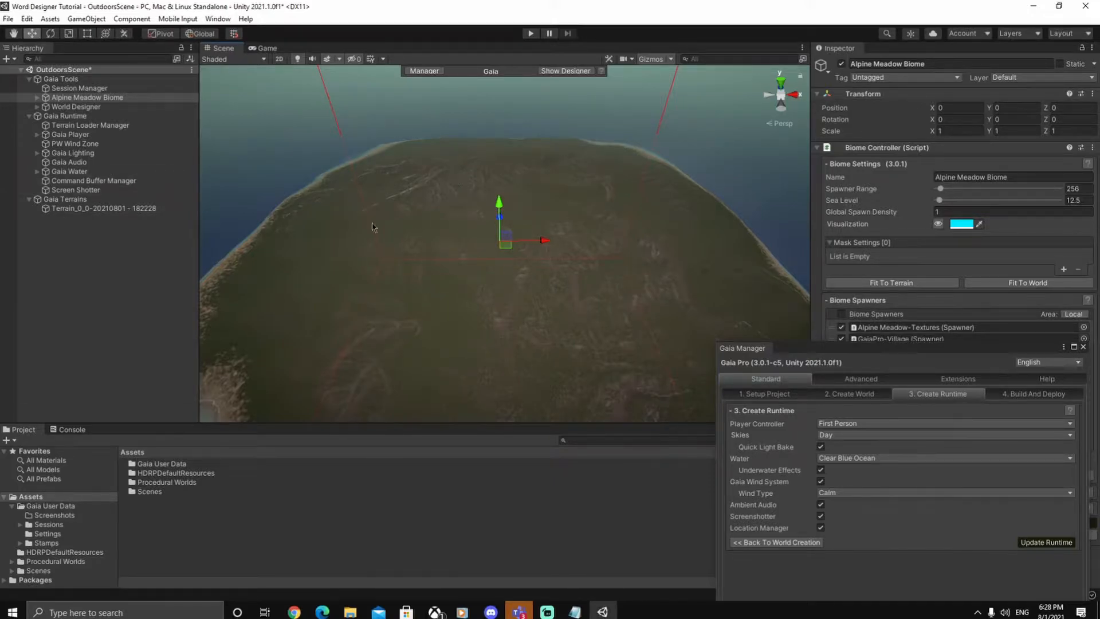
left_click(859, 381)
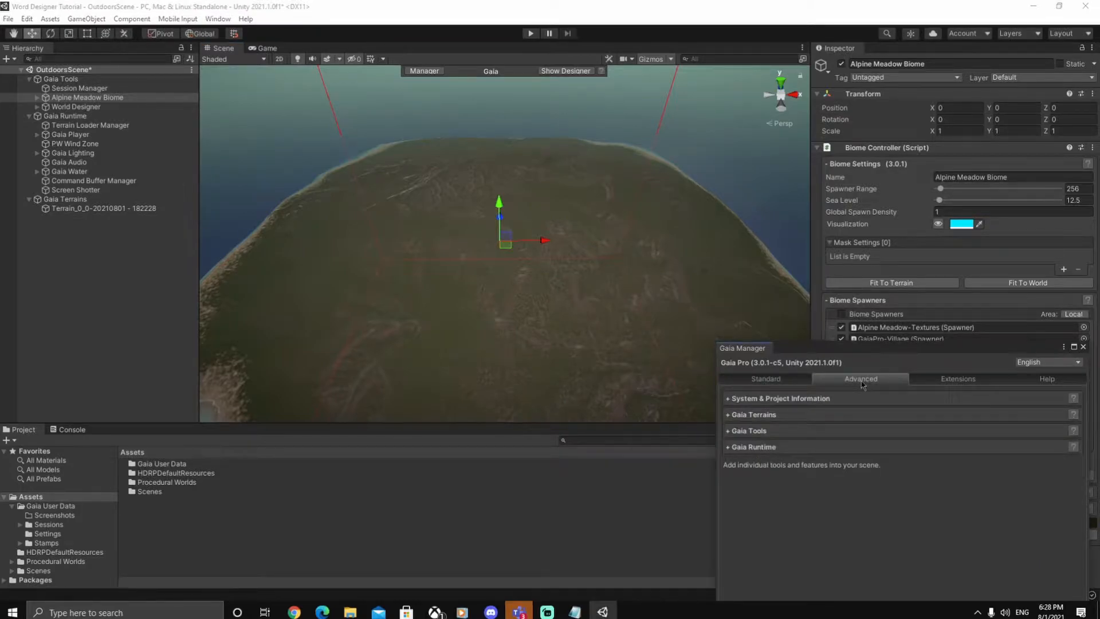
left_click(743, 431)
scroll(756, 492, "down", 1)
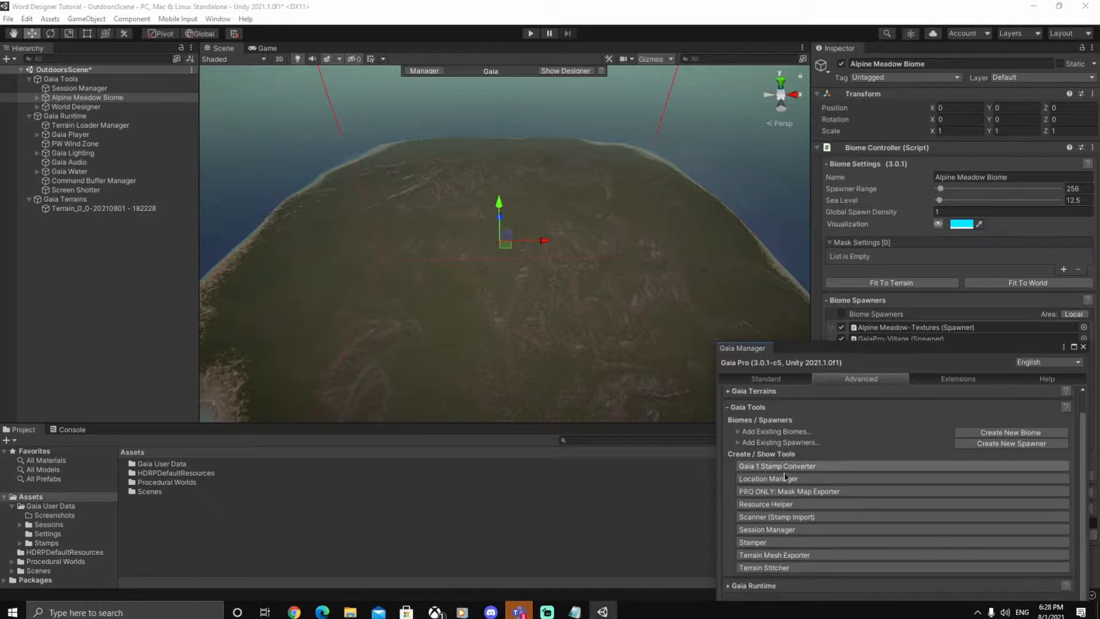
left_click(753, 543)
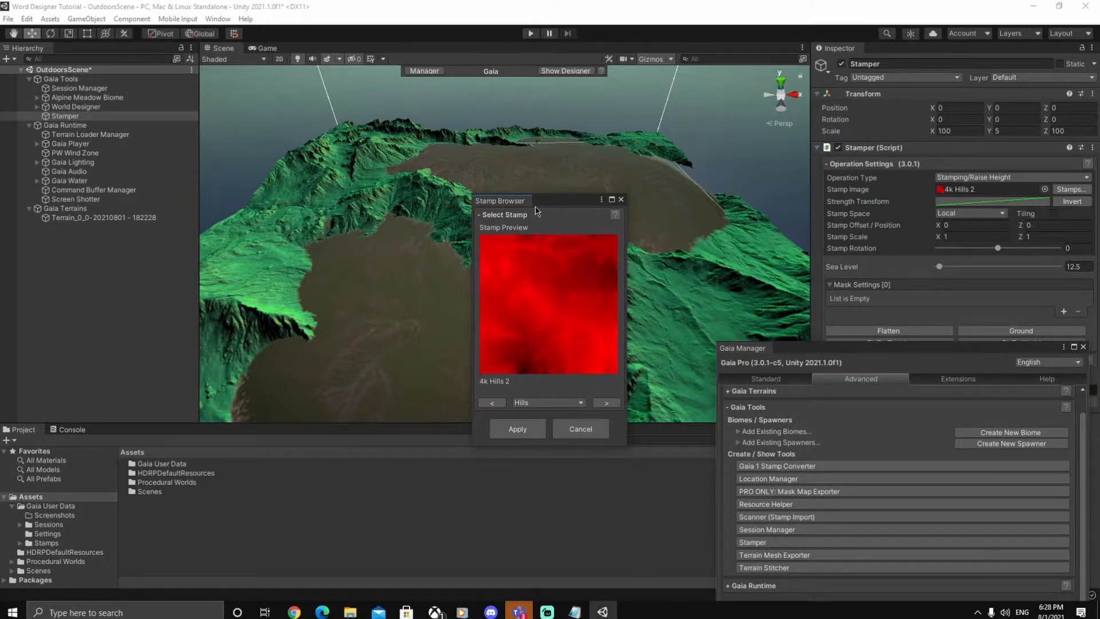
Close the Gaia Manager and move the Stamp Browser off the scene view.
left_click_drag(551, 205, 123, 245)
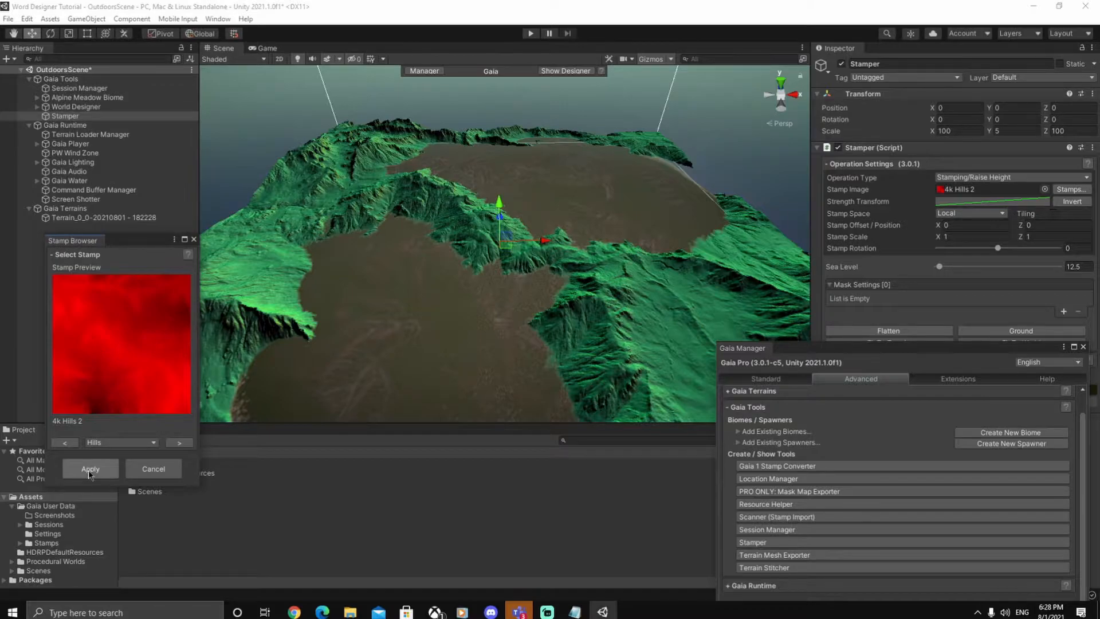
left_click(1082, 347)
left_click_drag(125, 246, 915, 282)
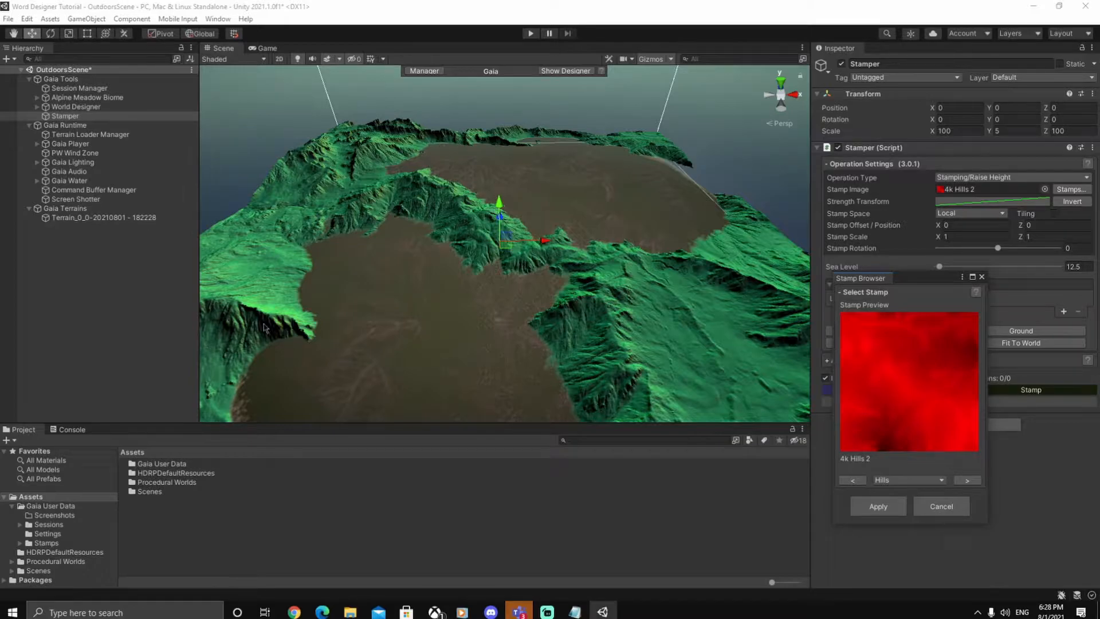
Switch the Stamp Browser to the Mountains category to use the 2k Mountain 1 stamp.
scroll(665, 317, "down", 5)
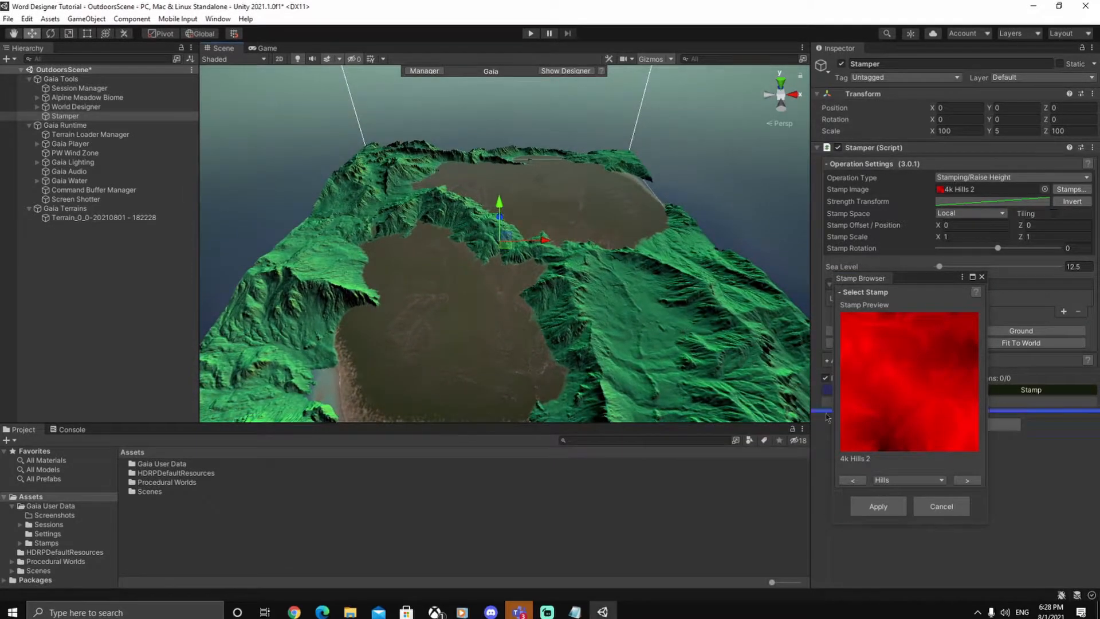
left_click(901, 481)
left_click(945, 425)
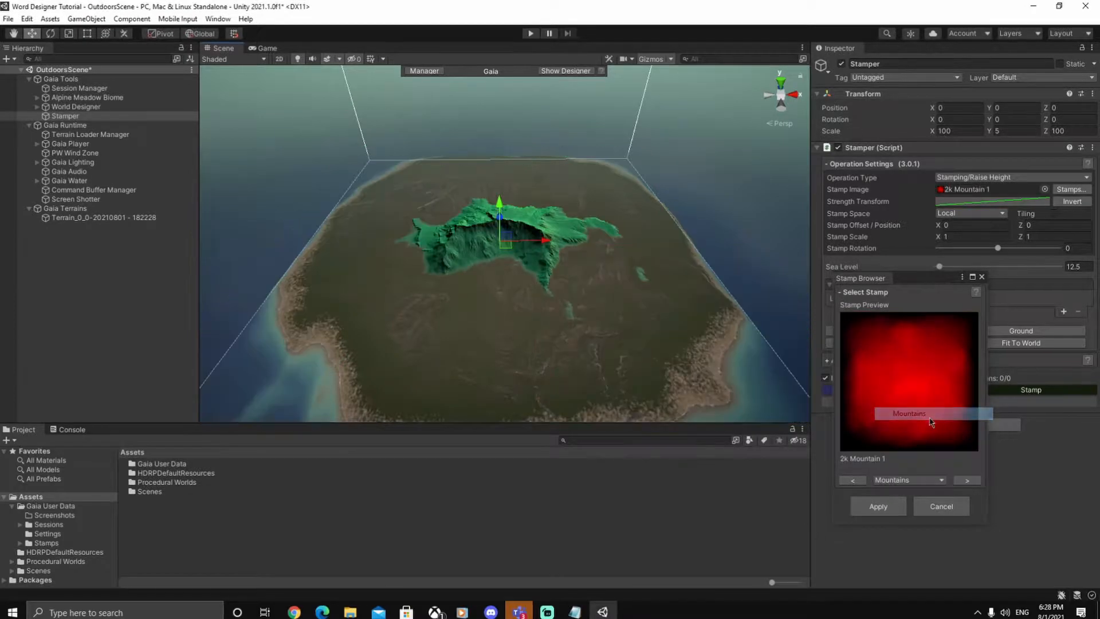
Move the mountain stamp along the X axis to about 9.7 and close the Stamp Browser.
right_click_drag(653, 329, 734, 322)
key("w")
right_click_drag(582, 350, 619, 344)
key("s")
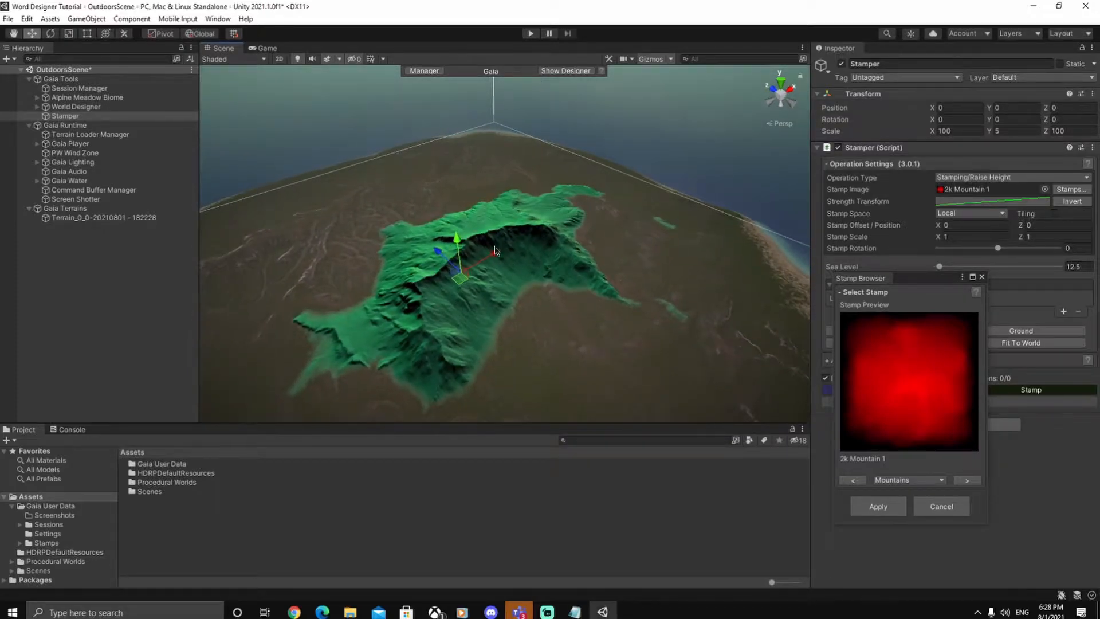
mouse_move(494, 258)
left_mouse_down()
mouse_move(547, 232)
mouse_move(505, 250)
left_mouse_up()
left_click(918, 511)
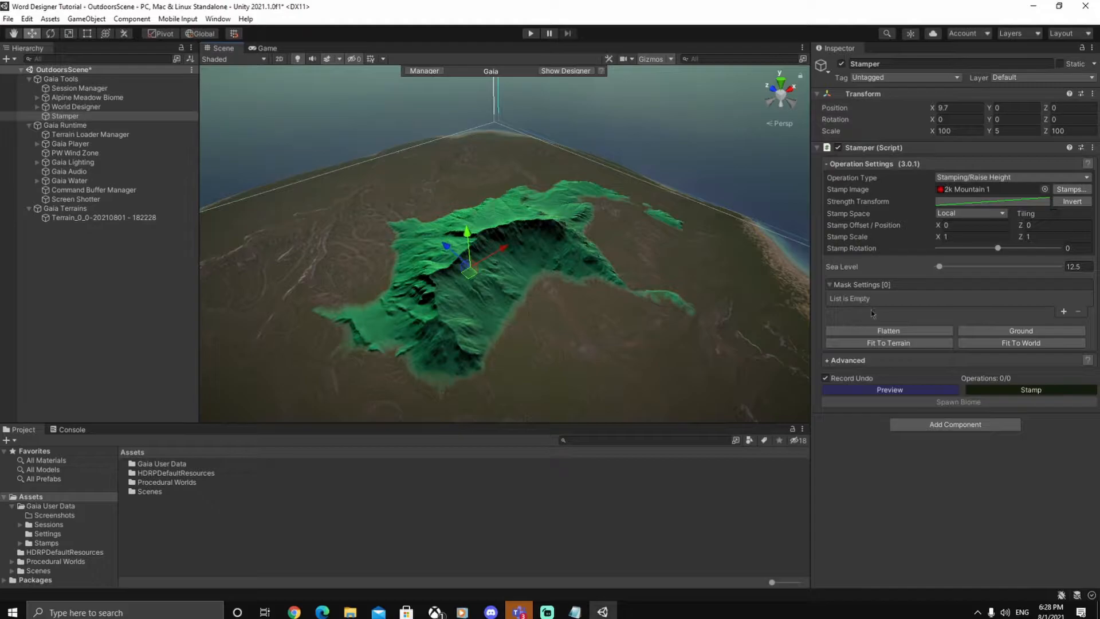
Add a mask to the Stamper's mask settings and make it a Distance Mask.
left_click(1063, 313)
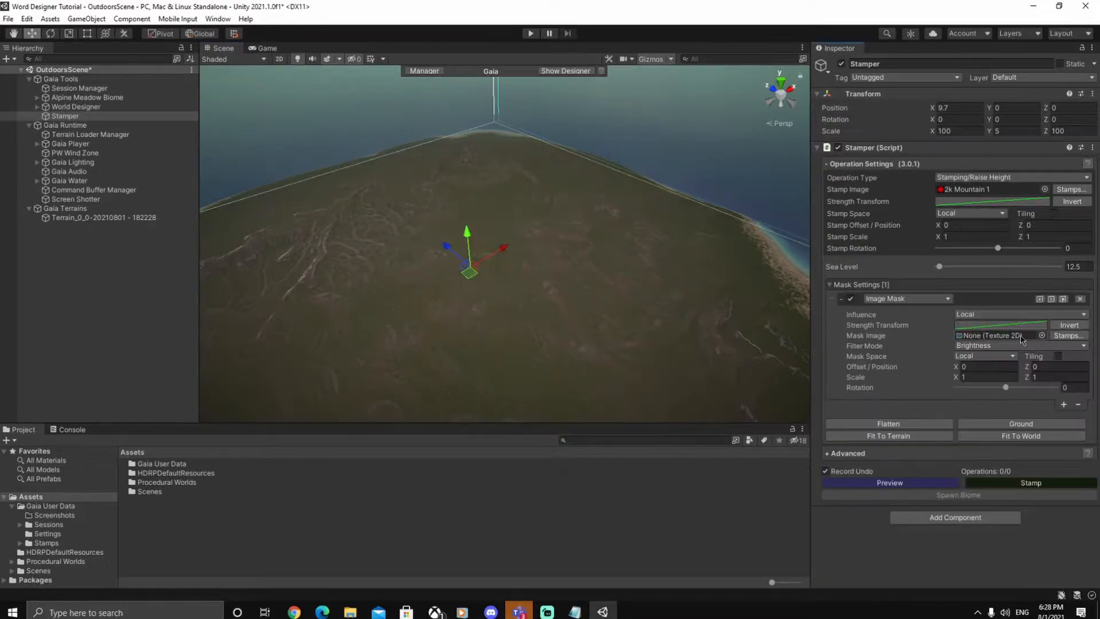
left_click(905, 298)
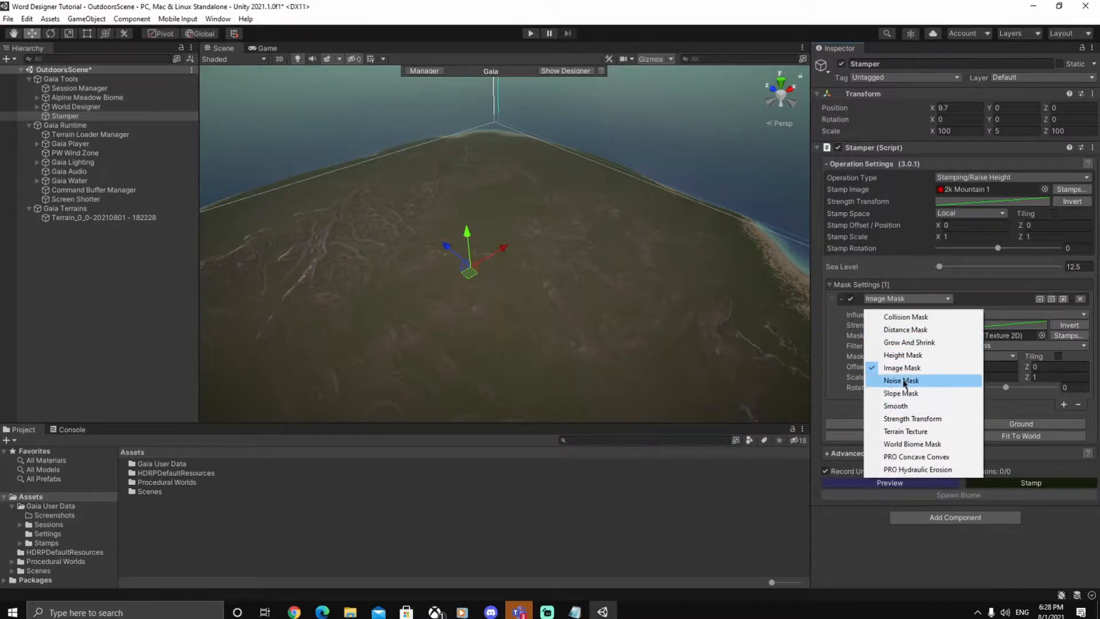
left_click(919, 331)
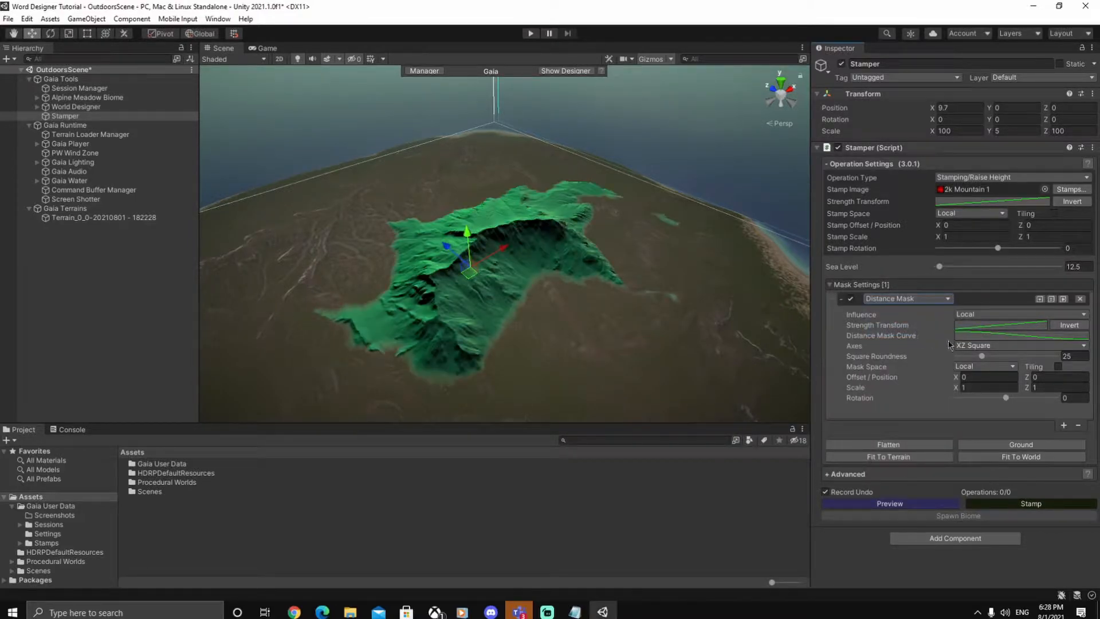
Raise the mountain stamp to about Y 22.1 and set the distance mask's axes to XZ Circle.
left_click(969, 346)
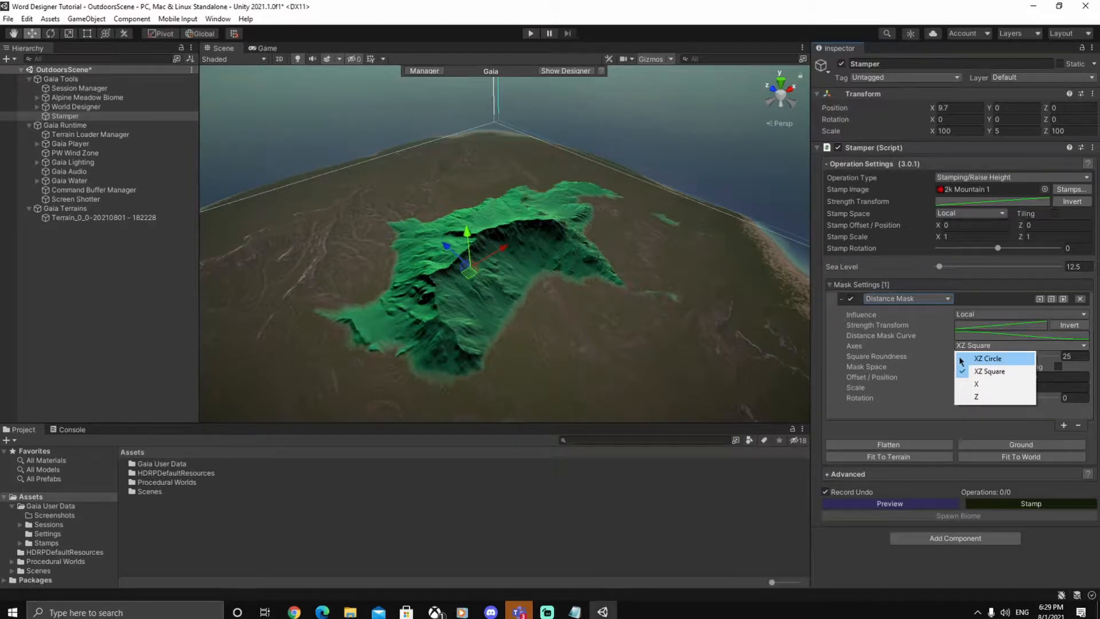
left_click_drag(466, 239, 466, 218)
right_click_drag(467, 219, 627, 240)
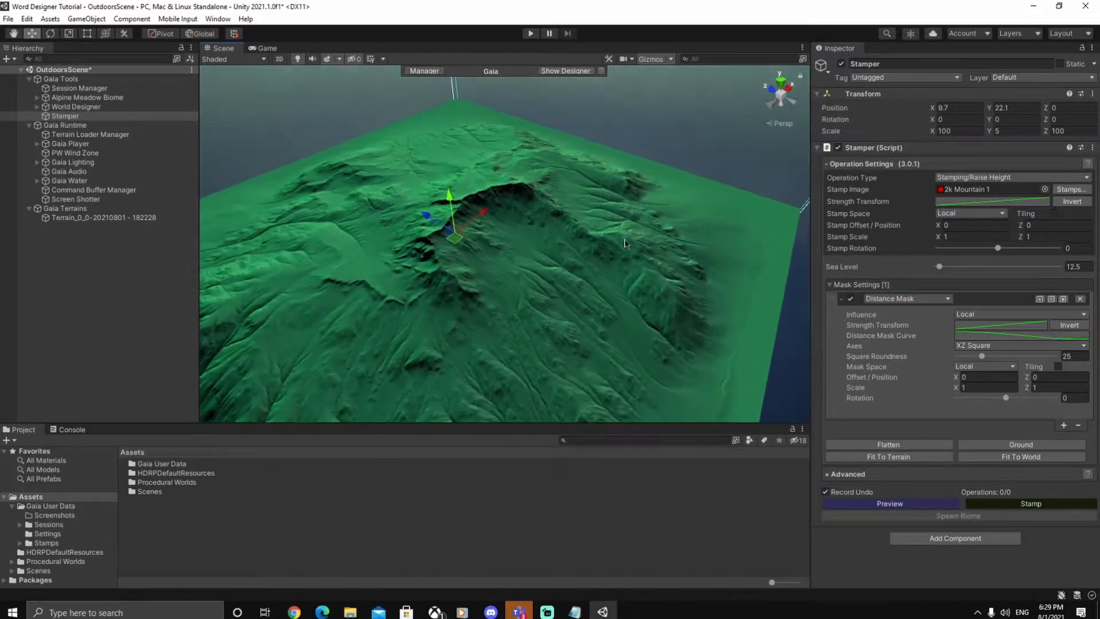
left_click(995, 346)
left_click(999, 359)
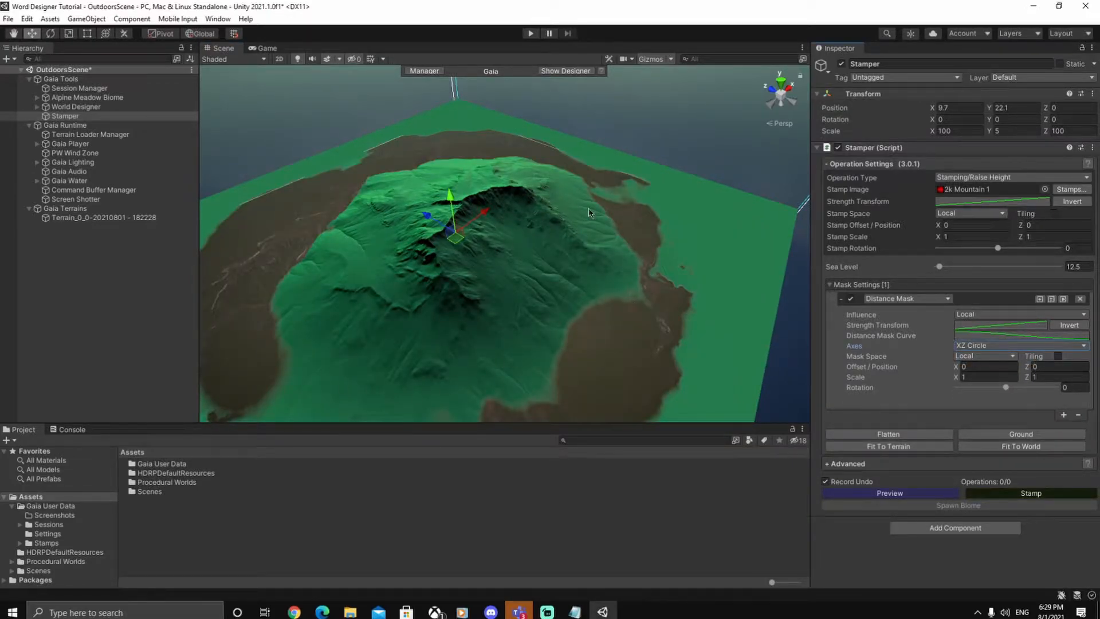
right_click_drag(595, 338, 564, 312)
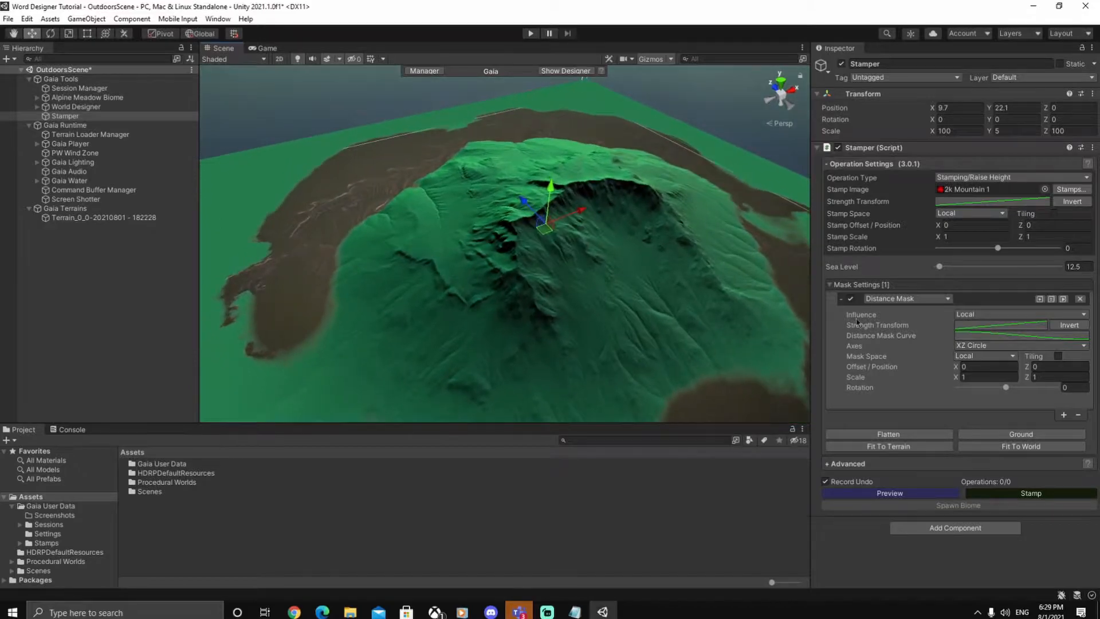
Set the distance mask's influence to Global.
left_click(991, 314)
left_click(984, 335)
right_click_drag(698, 296, 355, 224)
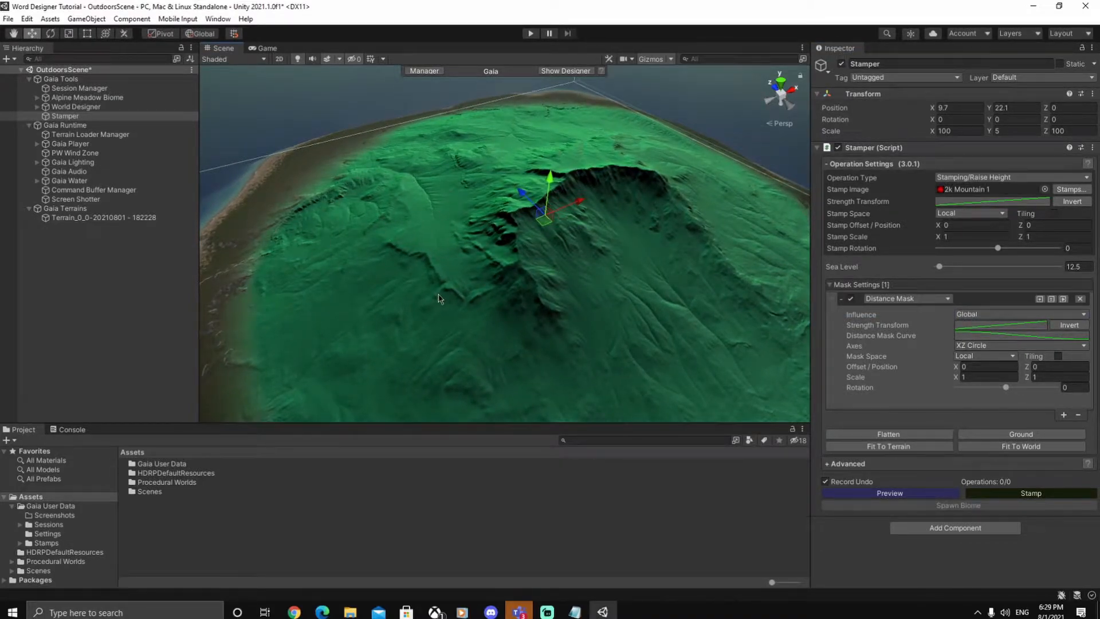
left_click_drag(670, 333, 622, 316, "alt")
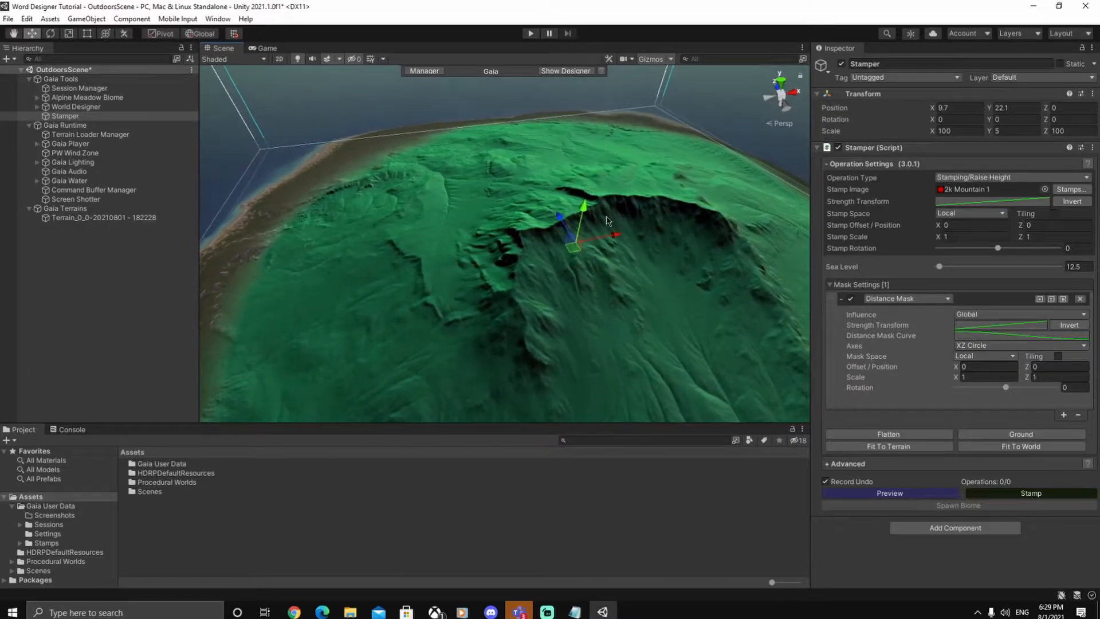
left_click_drag(590, 213, 658, 243, "alt")
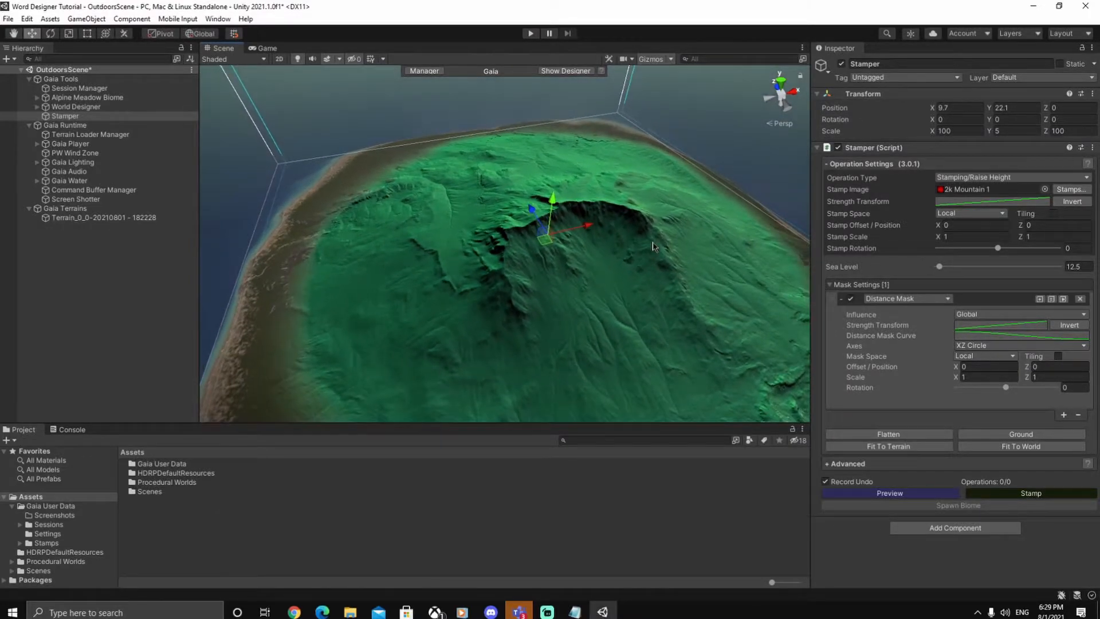
Scale the mountain stamp down uniformly to about 50.9 in X and Z and 2.55 in Y.
key("r")
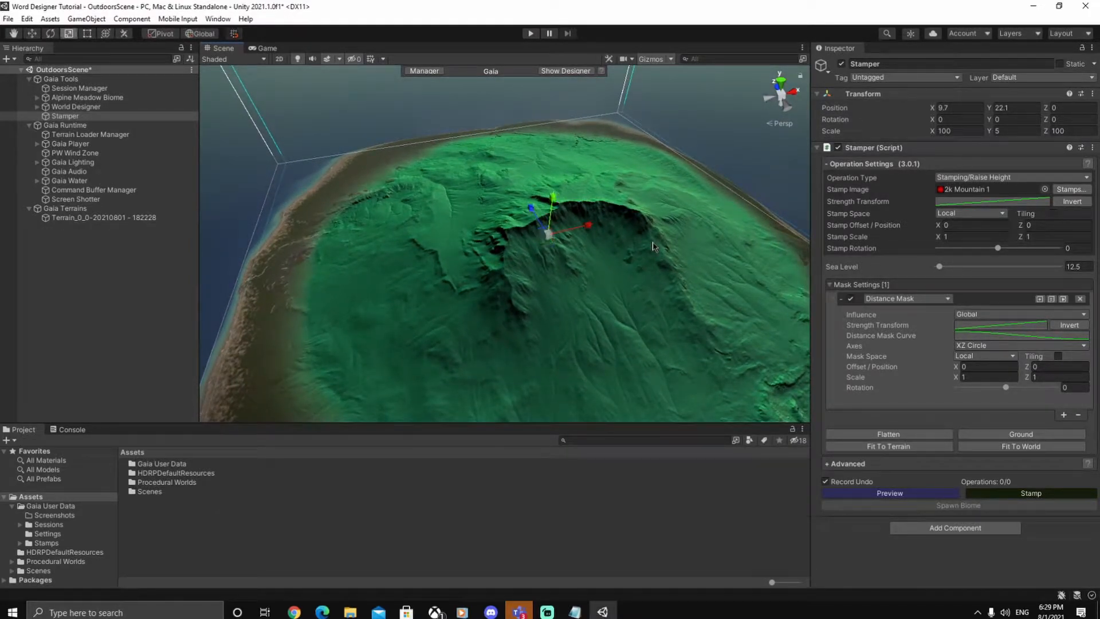
left_click_drag(544, 241, 517, 241)
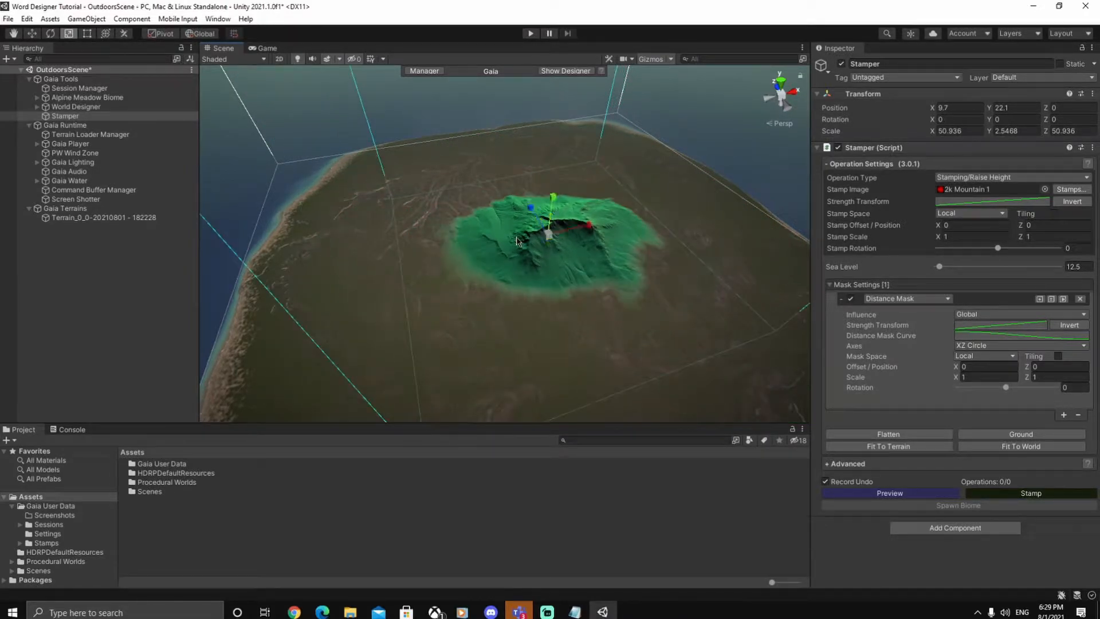
key("w")
right_click_drag(647, 265, 658, 228)
key("w")
right_click_drag(604, 272, 551, 262)
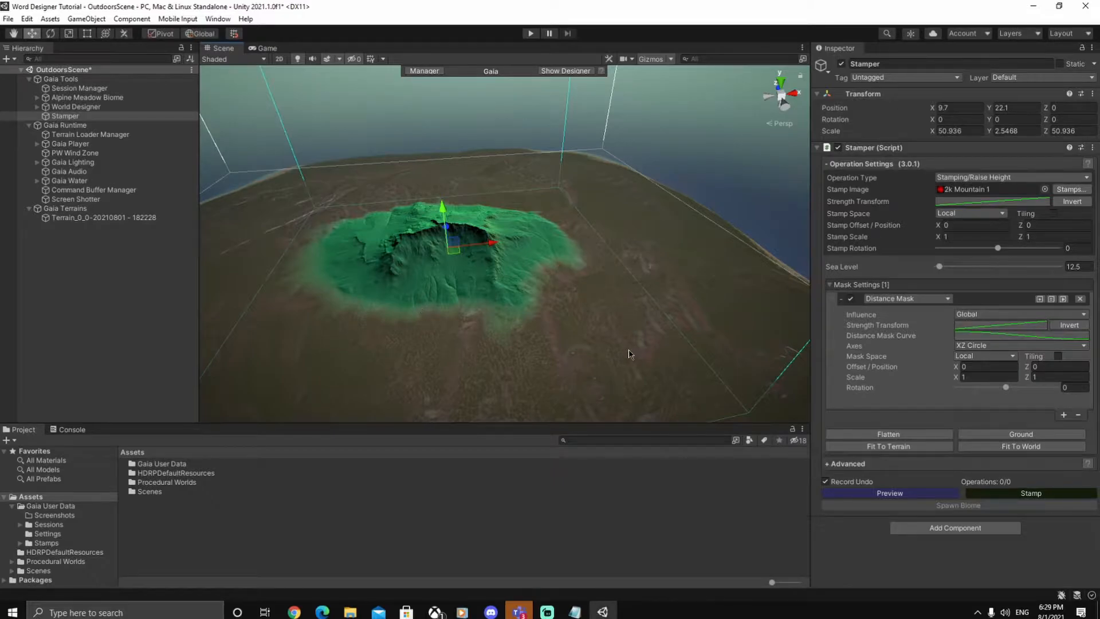
Stretch the mountain stamp vertically to a Y scale of about 3.0.
key("e")
key("r")
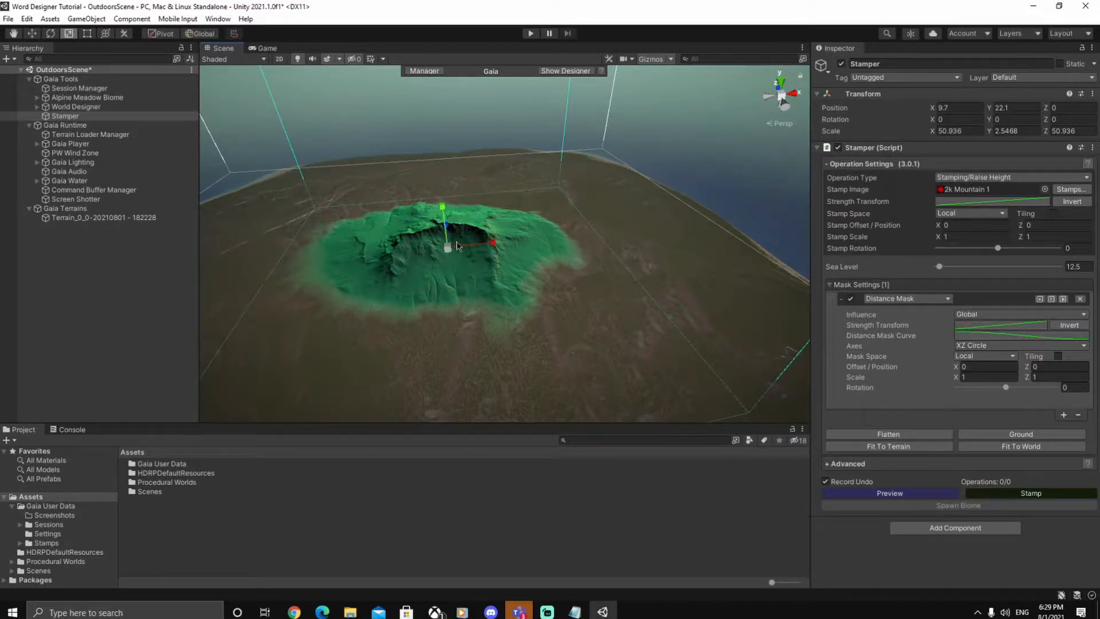
mouse_move(444, 212)
left_mouse_down()
mouse_move(441, 161)
mouse_move(446, 222)
left_mouse_up()
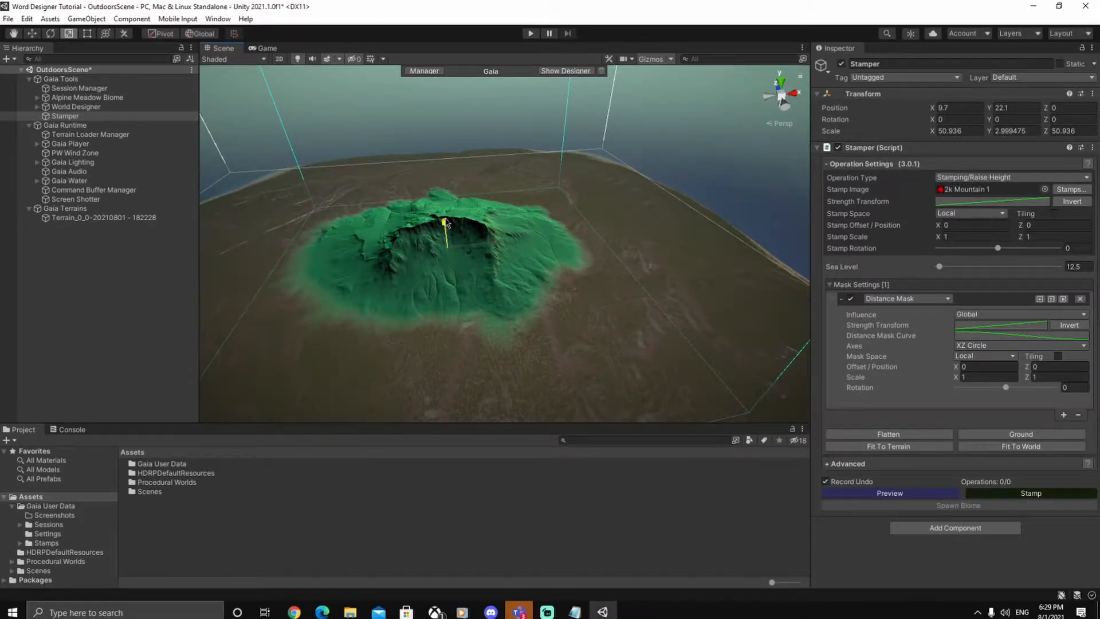
right_click_drag(587, 289, 480, 284)
Move the mountain stamp toward the island's far corner, to about X 122.1, Y 26, Z 110.8.
key("w")
left_click_drag(487, 224, 676, 189)
right_click_drag(607, 258, 512, 266)
left_click_drag(484, 247, 484, 265)
right_click_drag(483, 265, 521, 174)
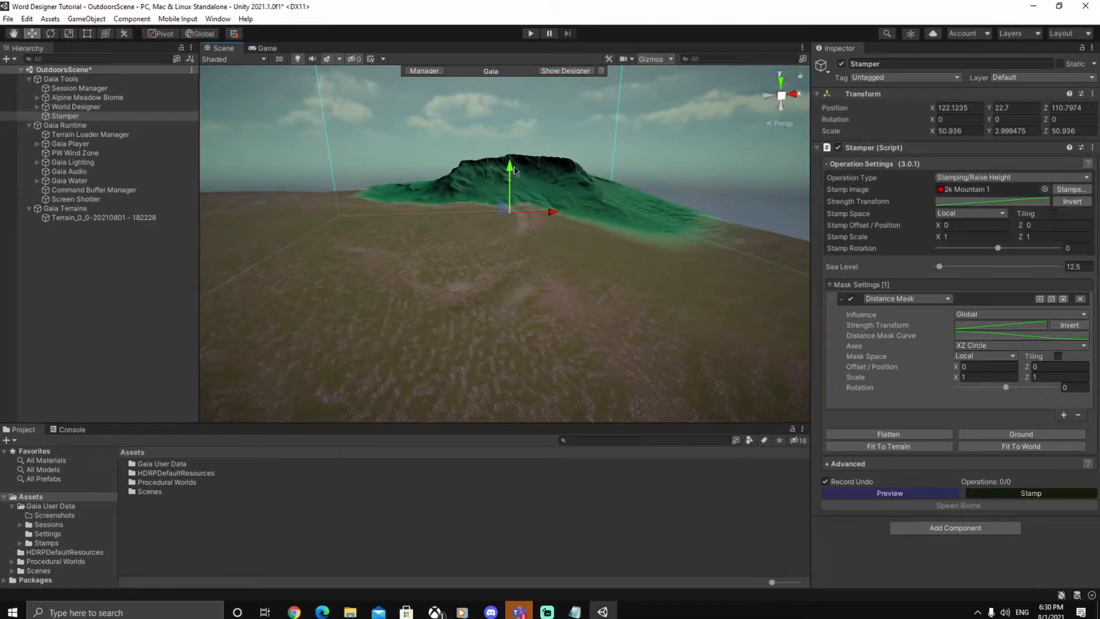
left_click_drag(514, 168, 515, 161)
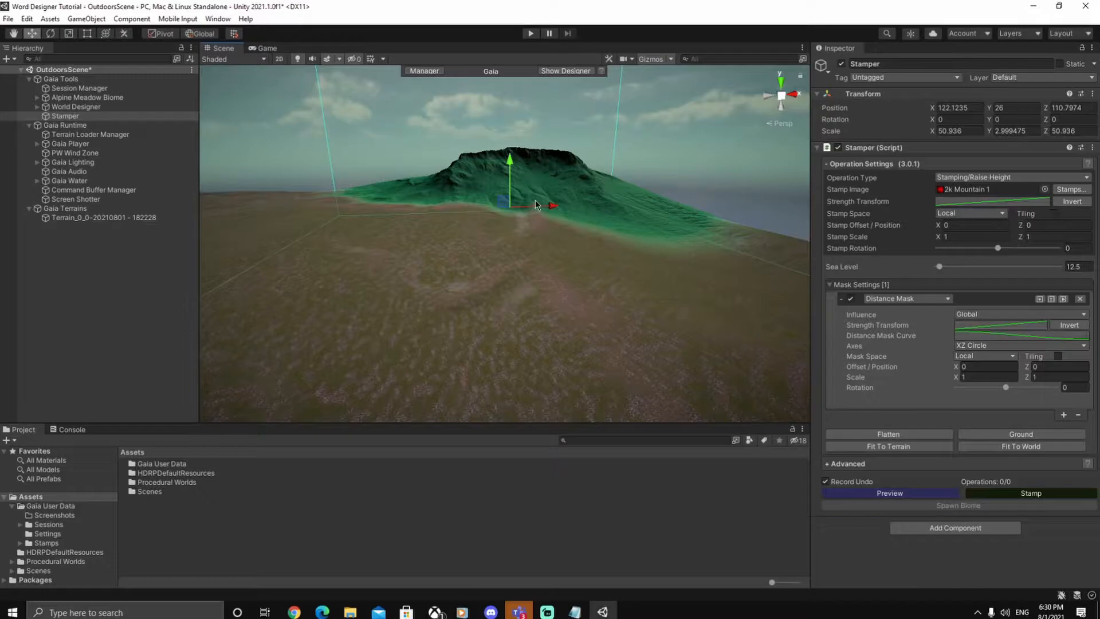
Increase the mountain stamp's Y scale to about 3.15.
key("r")
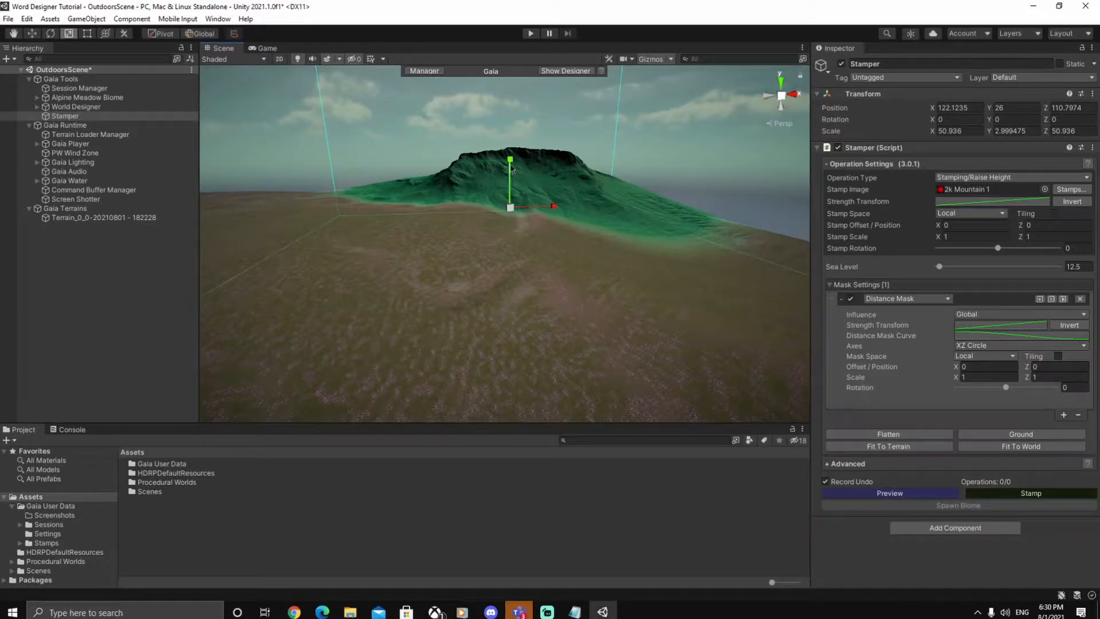
left_click_drag(511, 166, 512, 163)
left_click_drag(571, 265, 606, 382, "alt")
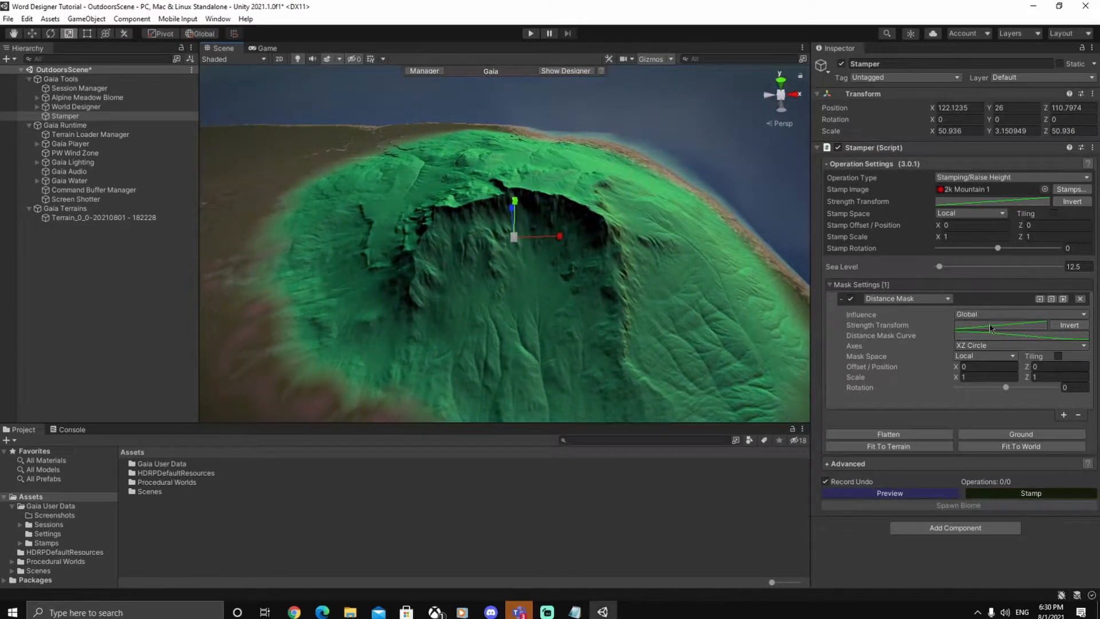
Add keys around the middle and upper part of the distance mask's Strength Transform curve.
left_click(990, 328)
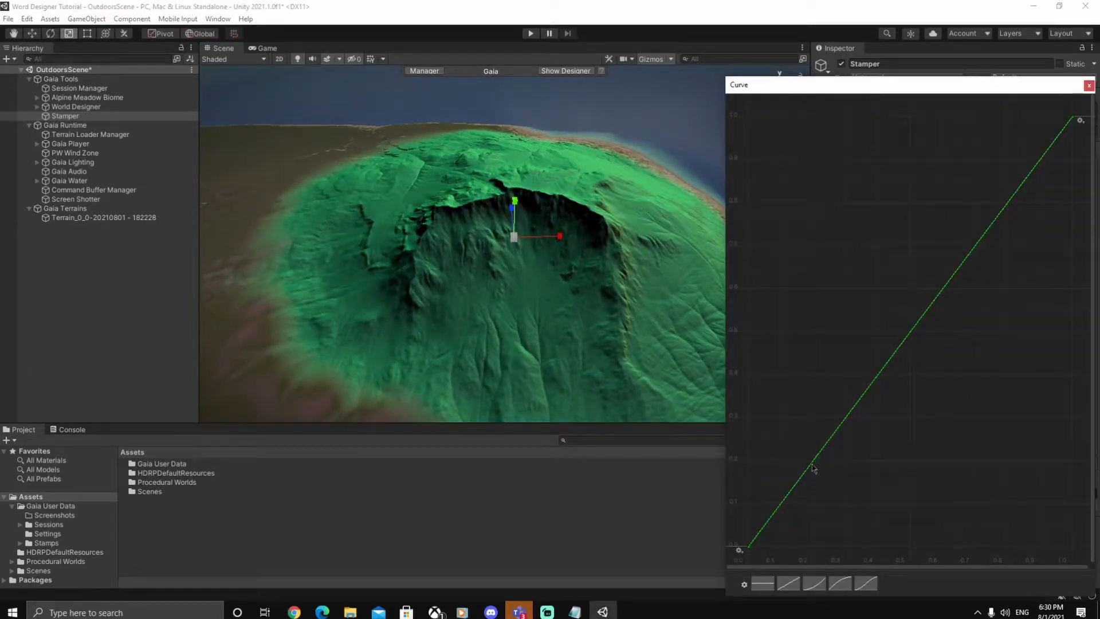
right_click(812, 467)
left_click(851, 470)
right_click(916, 324)
left_click(950, 331)
right_click(983, 232)
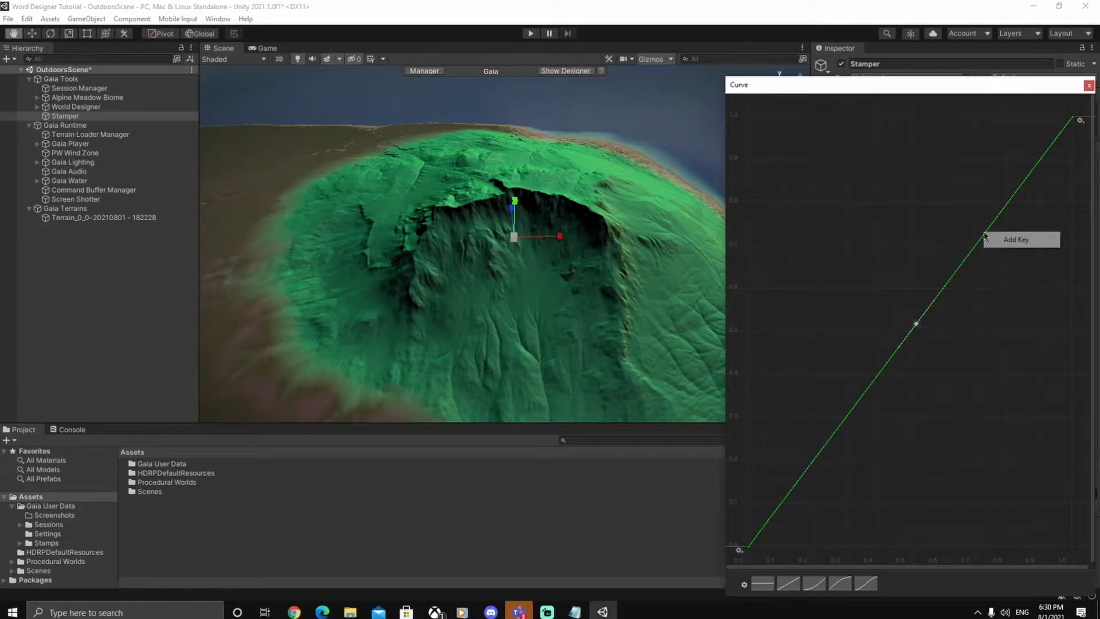
left_click(989, 239)
Reshape the Strength Transform curve by lowering its upper key, adding a lower key at about 0.1, and pulling the start key slightly below zero.
mouse_move(983, 234)
left_mouse_down()
mouse_move(1020, 253)
mouse_move(991, 245)
left_mouse_up()
double_click(816, 462)
left_click_drag(816, 463, 843, 496)
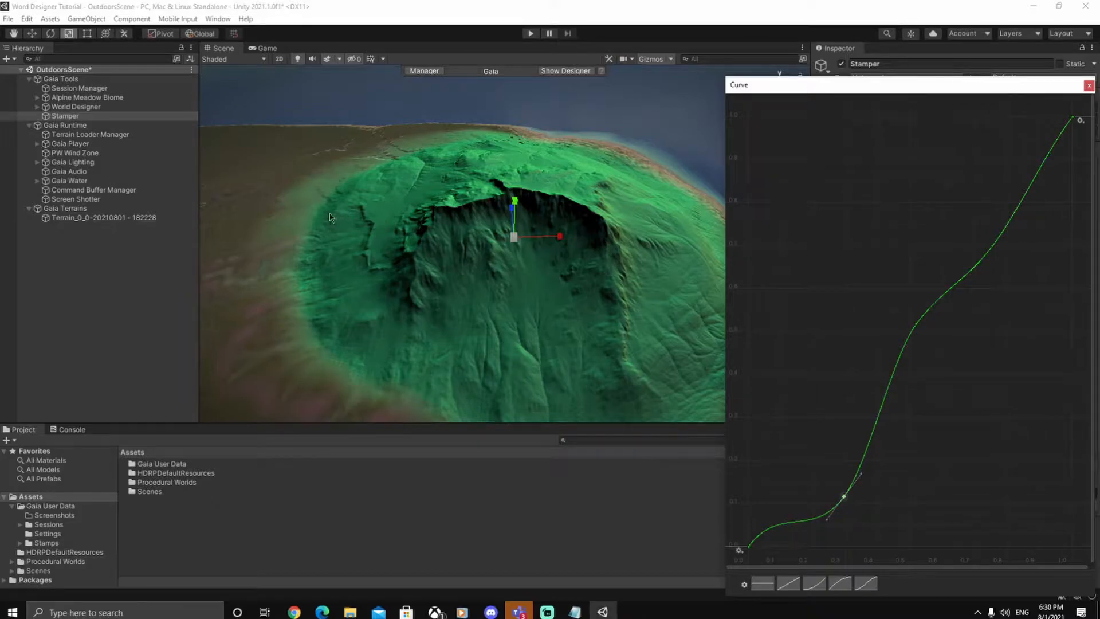
left_click_drag(749, 547, 729, 567)
right_click_drag(527, 314, 707, 275)
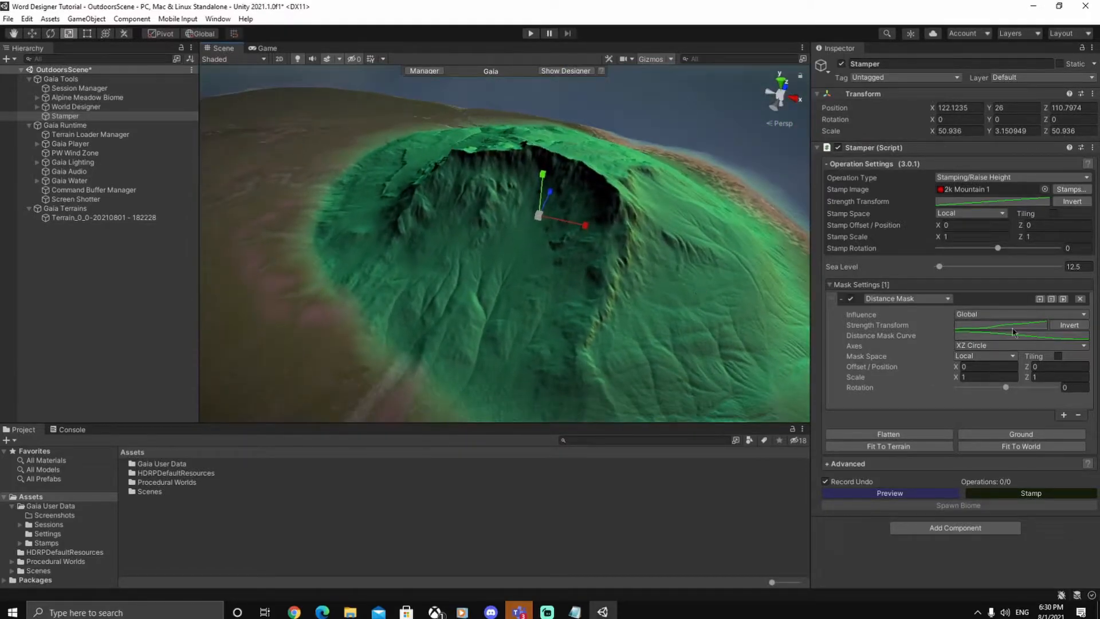
Lower the upper key of the distance mask's Strength Transform curve to about 0.67 and close the curve editor.
left_click(1004, 330)
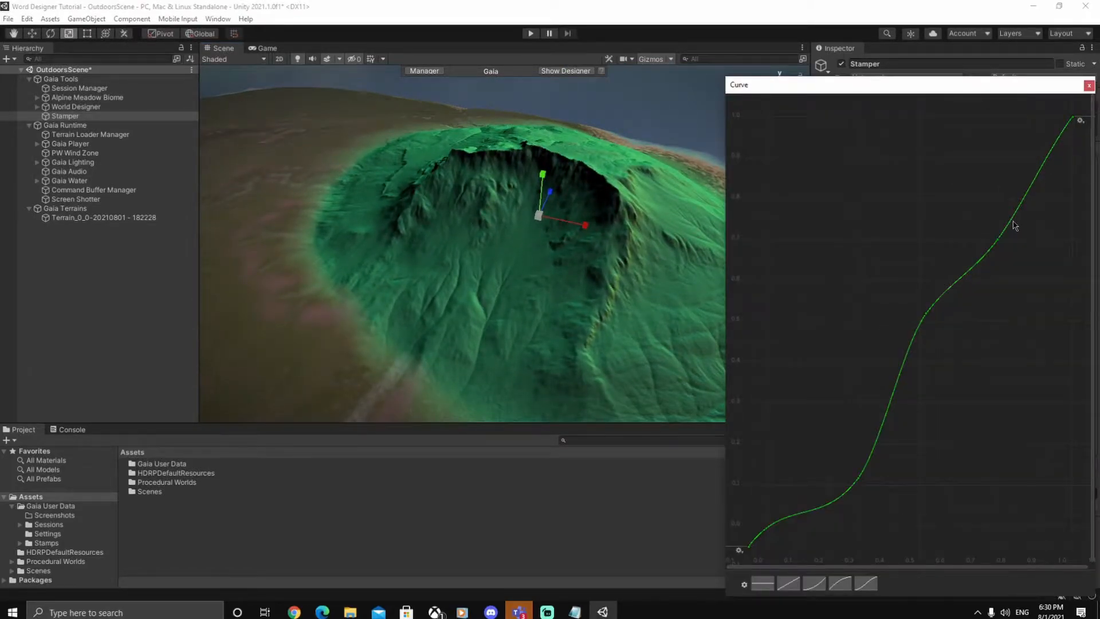
left_click_drag(998, 242, 1018, 251)
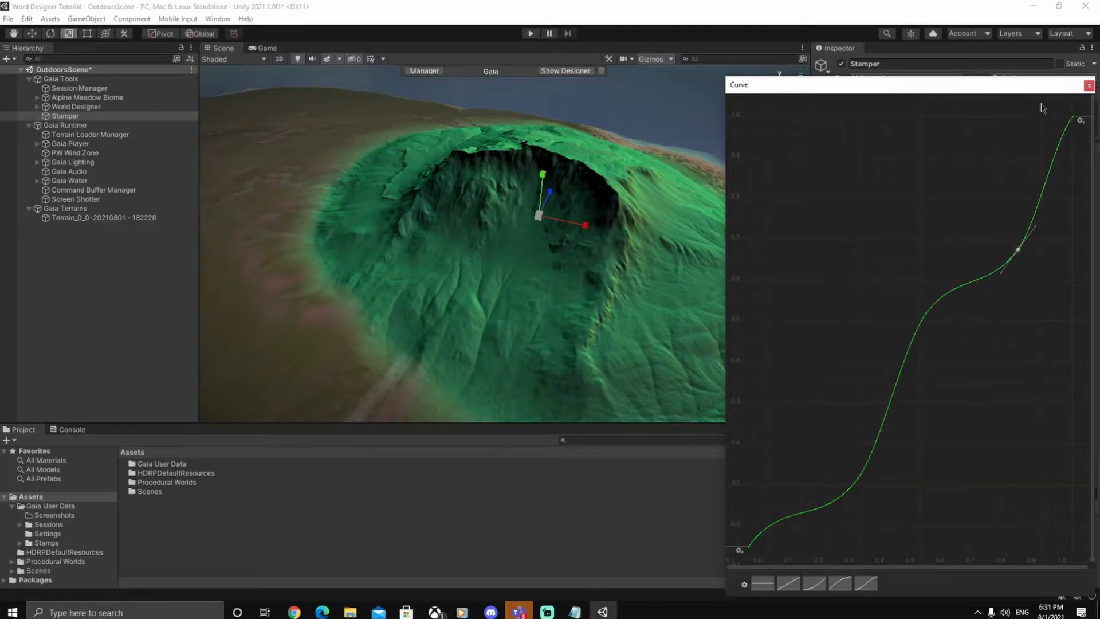
left_click(1088, 86)
left_click_drag(597, 351, 700, 290, "alt")
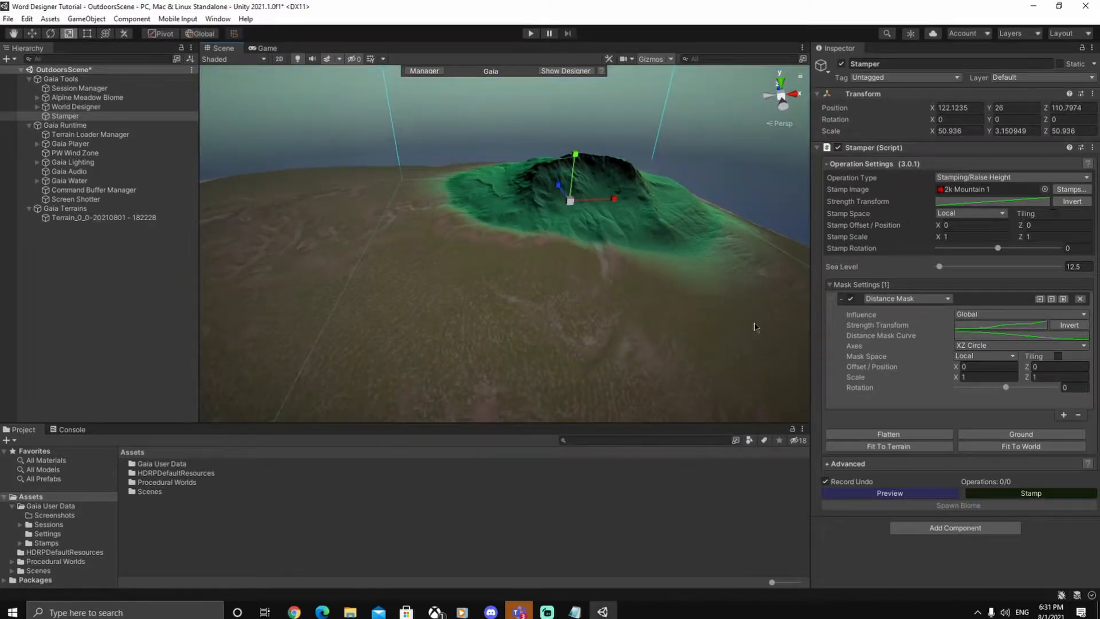
Stamp the mountain into the terrain and clear the selection.
left_click(1034, 494)
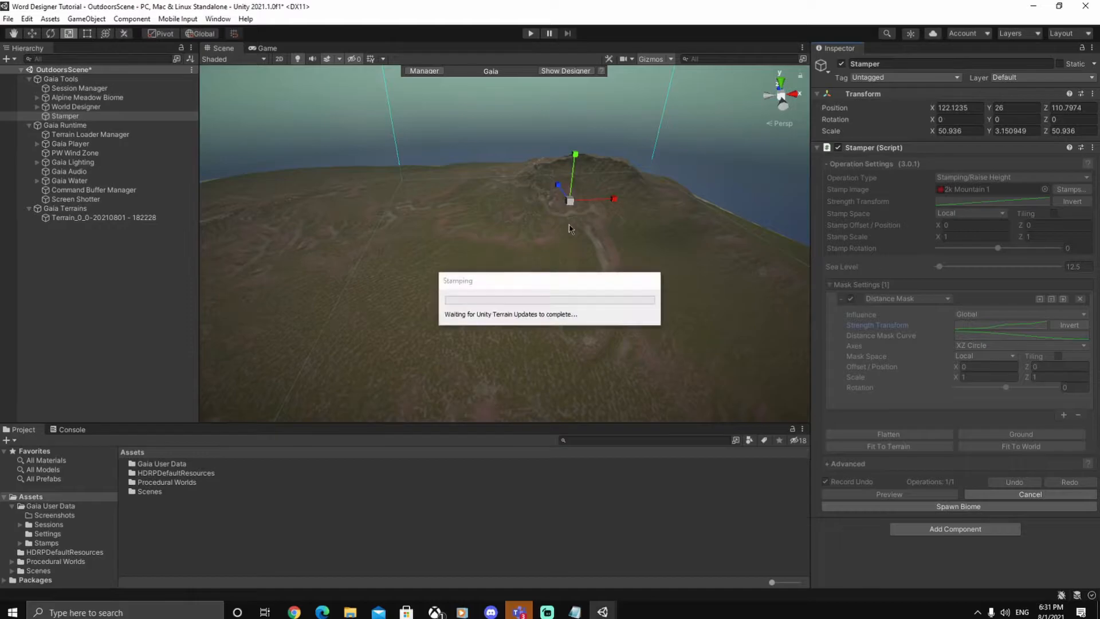
scroll(572, 250, "up", 10)
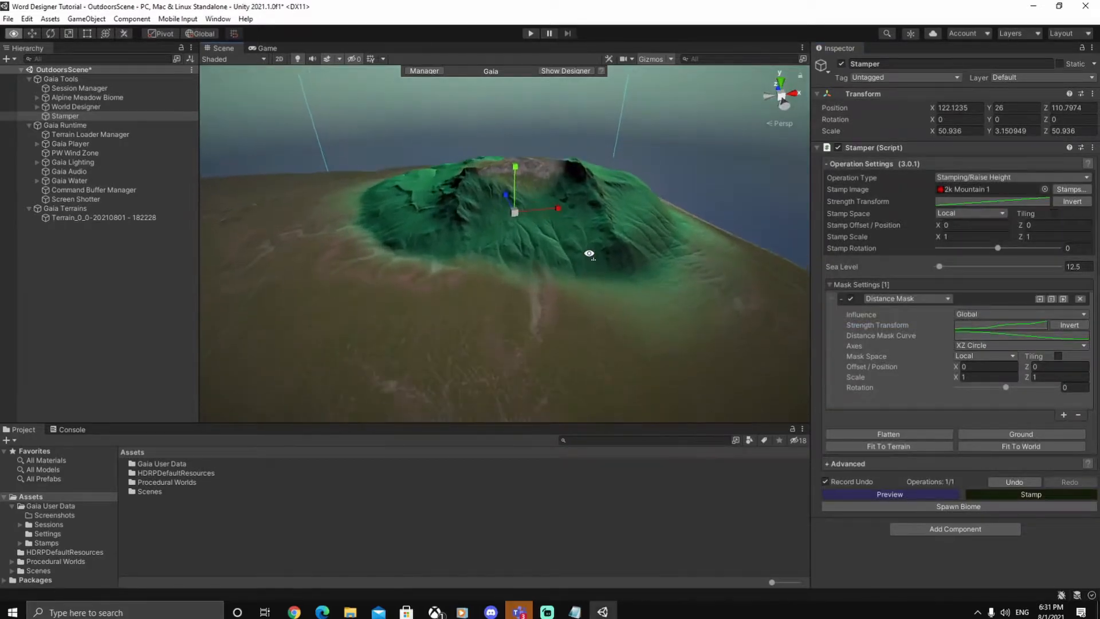
left_click(145, 265)
right_click_drag(496, 301, 579, 309)
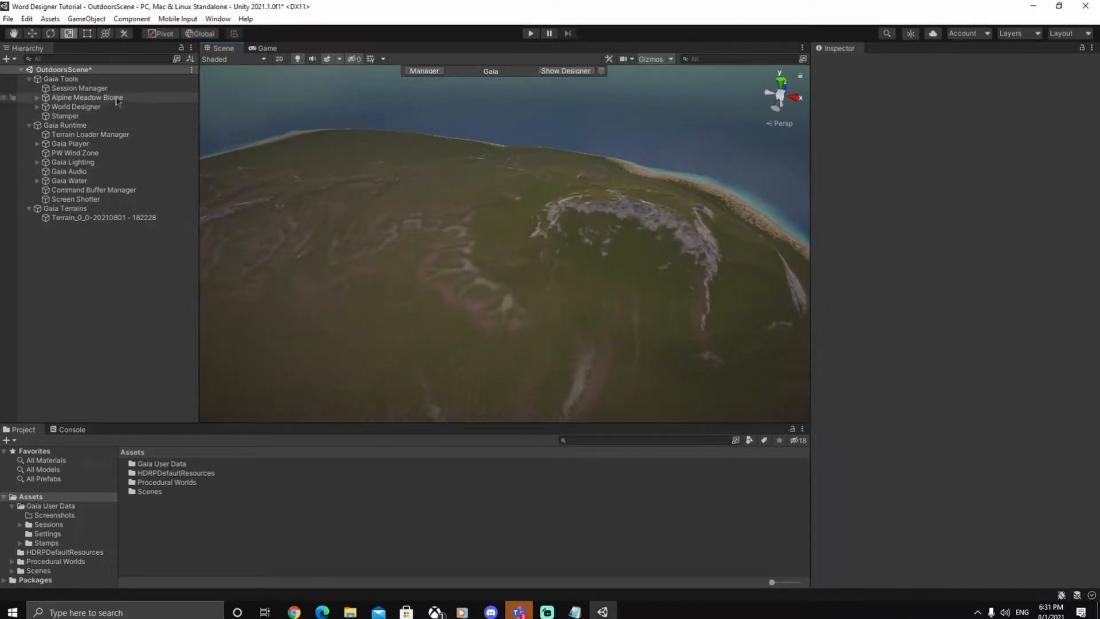
Respawn the Alpine Meadow-Textures spawner across the whole world.
left_click(36, 98)
left_click(78, 107)
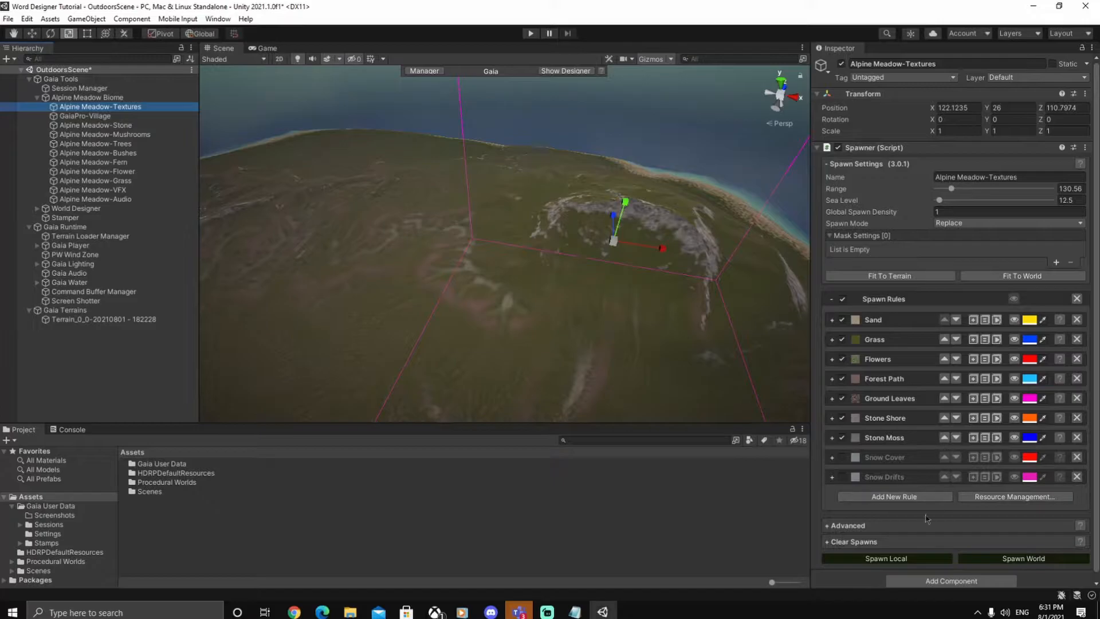
left_click(1002, 561)
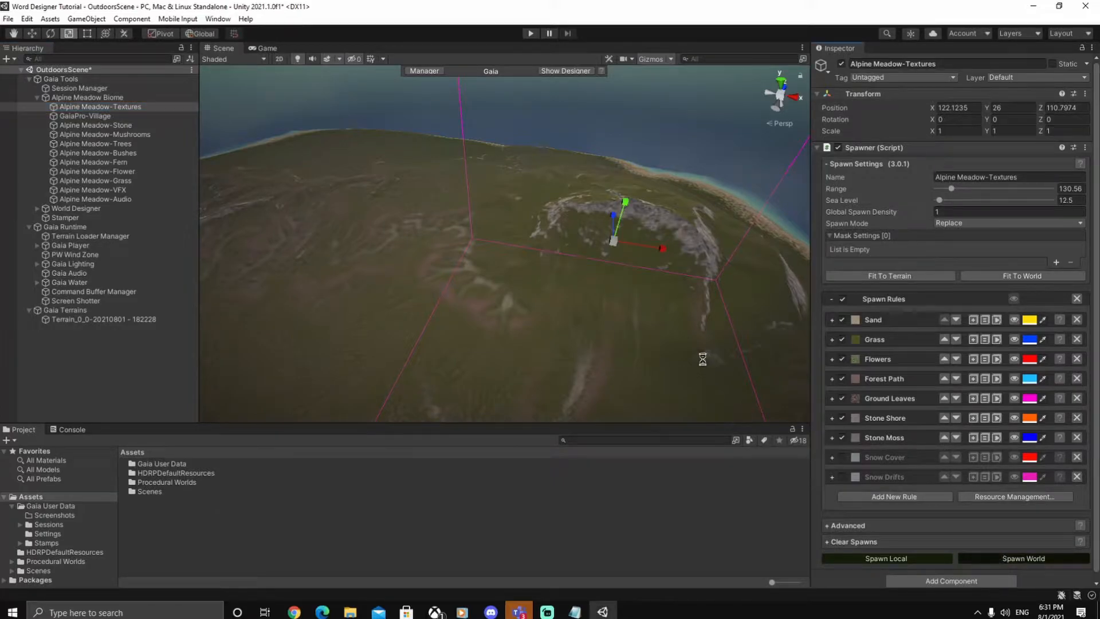
right_click_drag(502, 279, 599, 269)
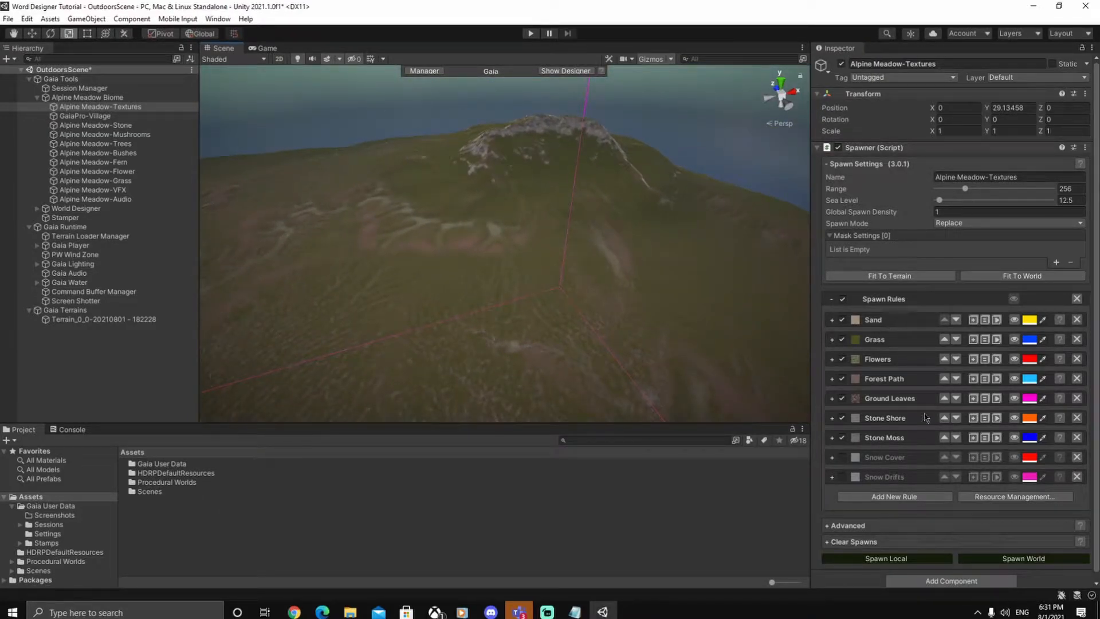
right_click_drag(649, 277, 412, 352)
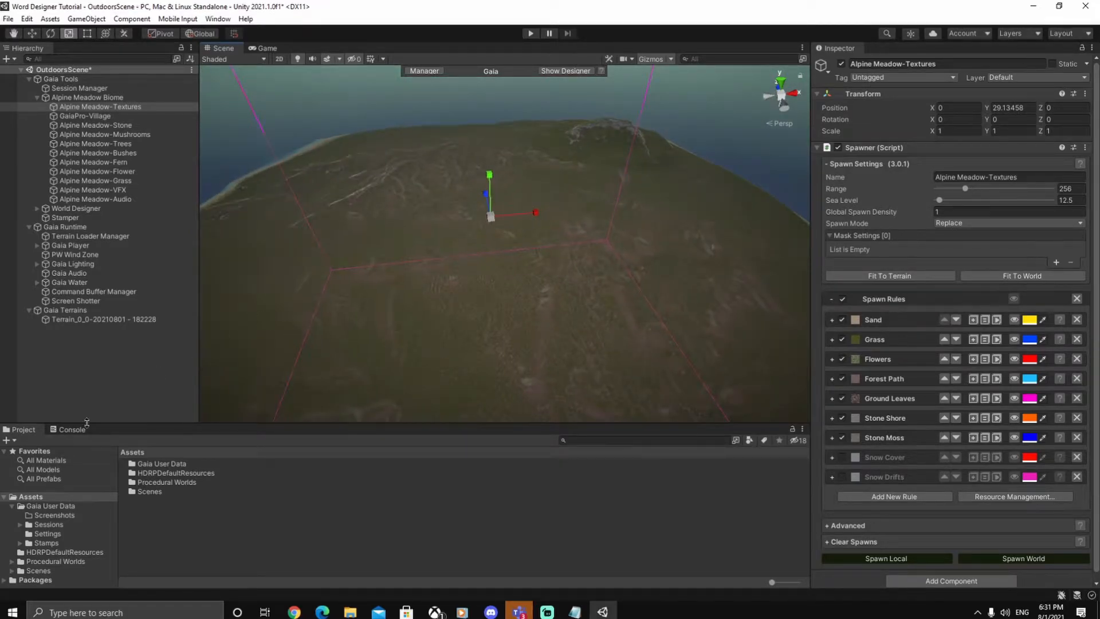
Reselect the Stamper and move it to about X -38, Z -40.6 for another stamp.
left_click(65, 218)
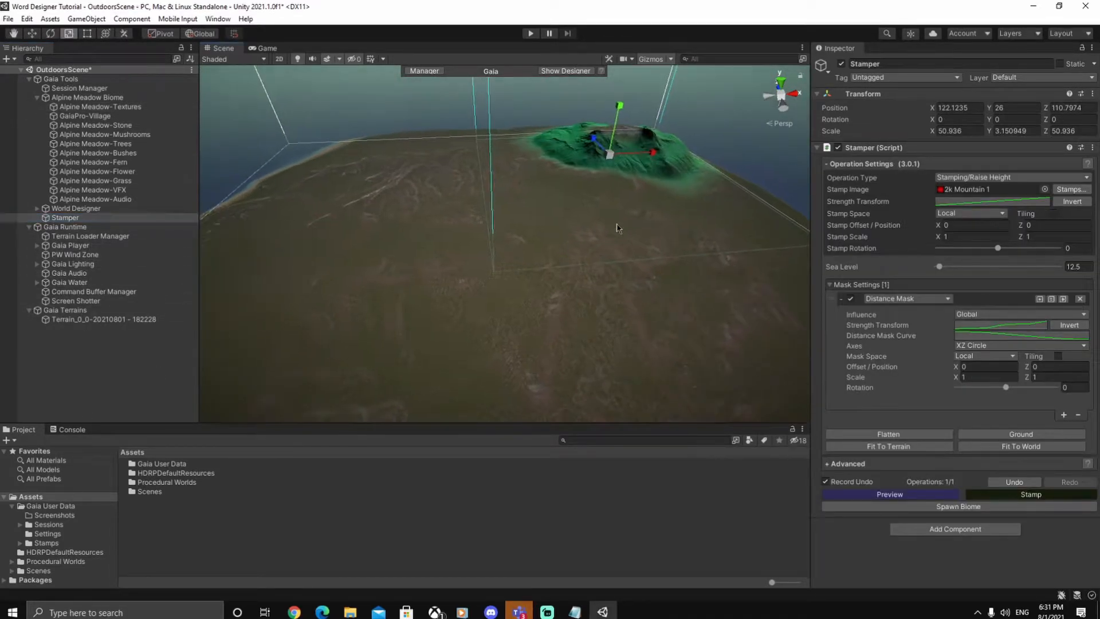
key("w")
left_click_drag(594, 143, 463, 250)
left_click_drag(707, 355, 565, 376, "alt")
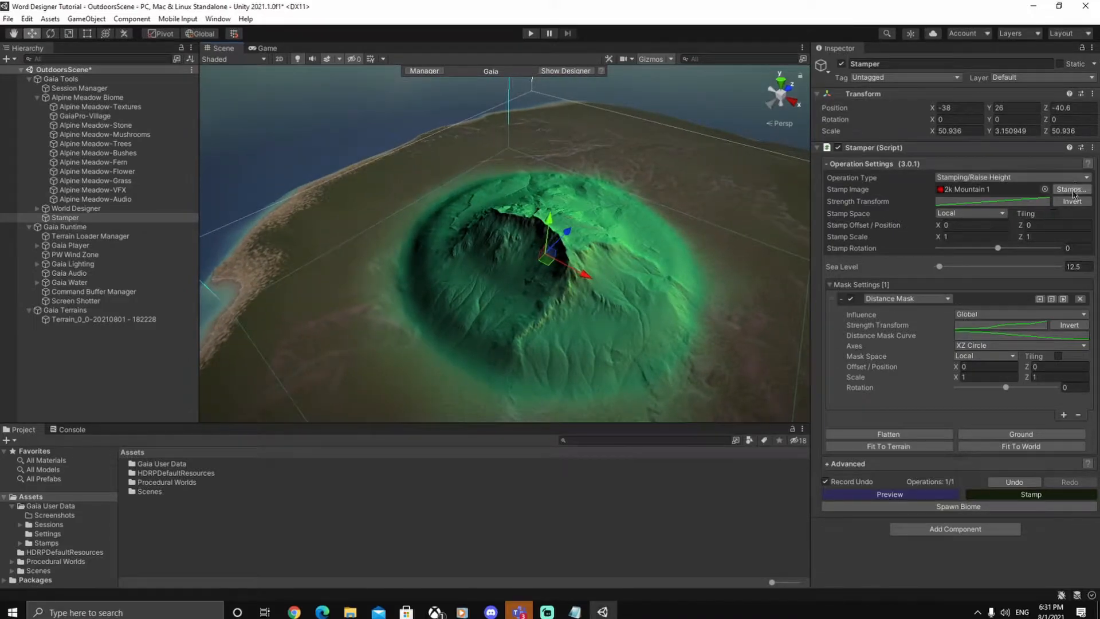
Replace the Stamper's mountain image with the 2k River 1 stamp from the Rivers category.
left_click(1071, 191)
left_click(575, 402)
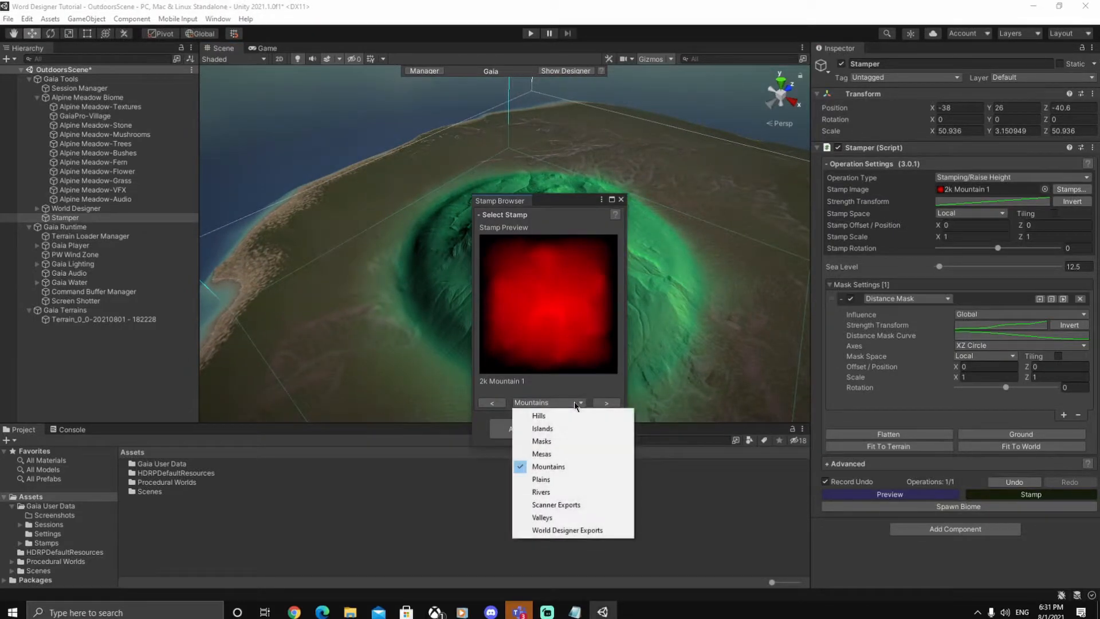
left_click(561, 494)
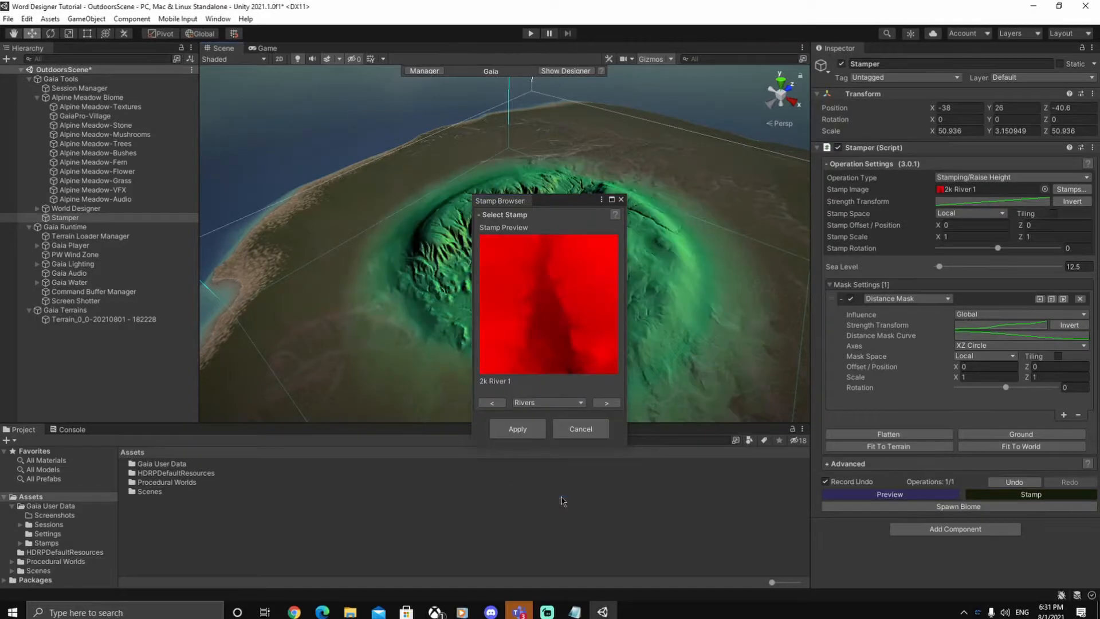
left_click(528, 433)
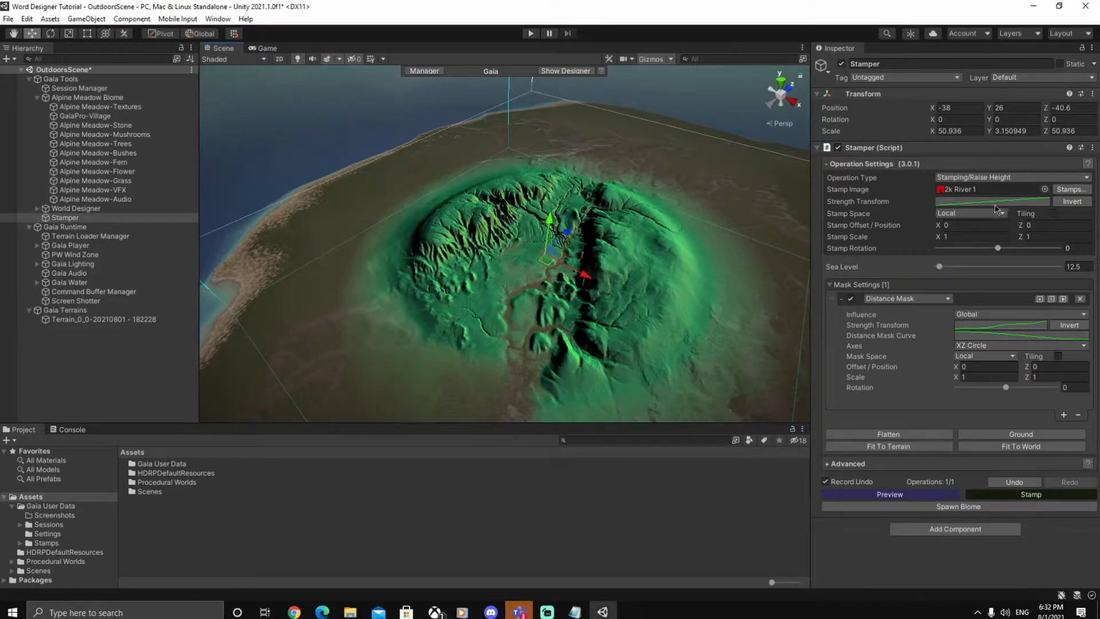
Remove the distance mask from the Stamper and raise the stamp to about Y 37.6.
left_click(1079, 299)
right_click_drag(635, 264, 675, 268)
key("s")
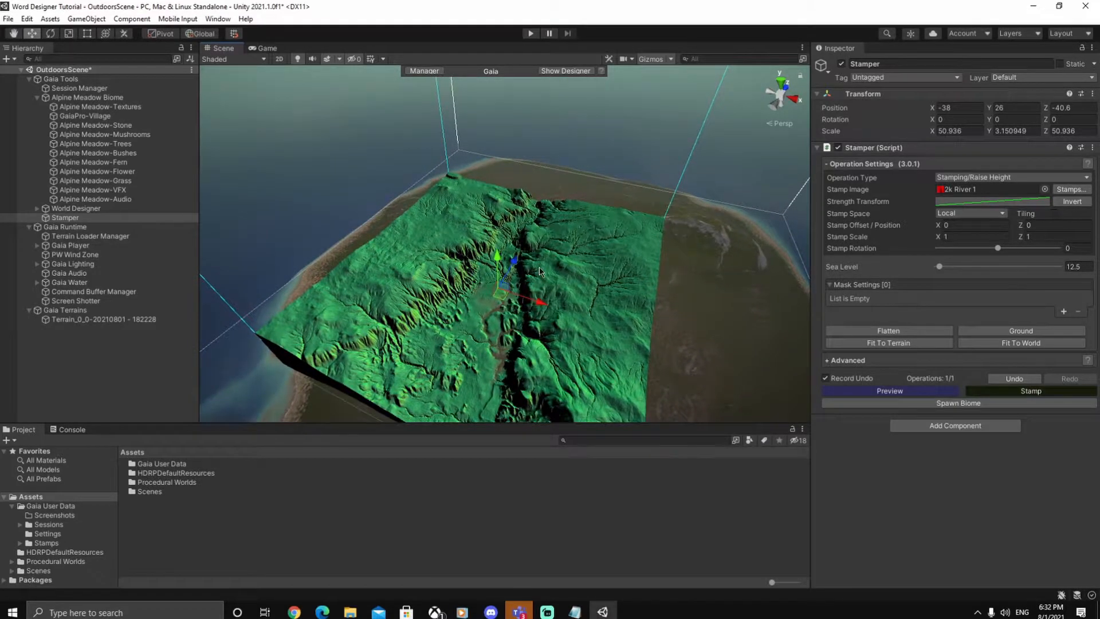
left_click_drag(497, 267, 497, 256)
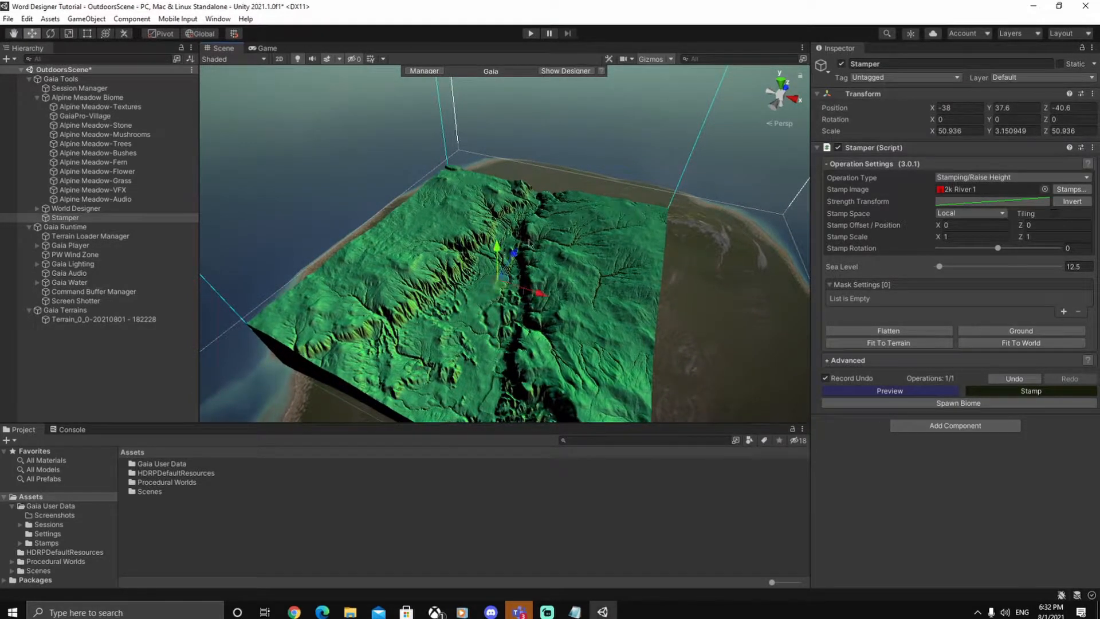
Browse the Rivers stamps with the preview in view and apply 4k River 1 as the stamp image.
right_click_drag(697, 298, 667, 302)
left_click(1072, 189)
left_click_drag(561, 200, 804, 176)
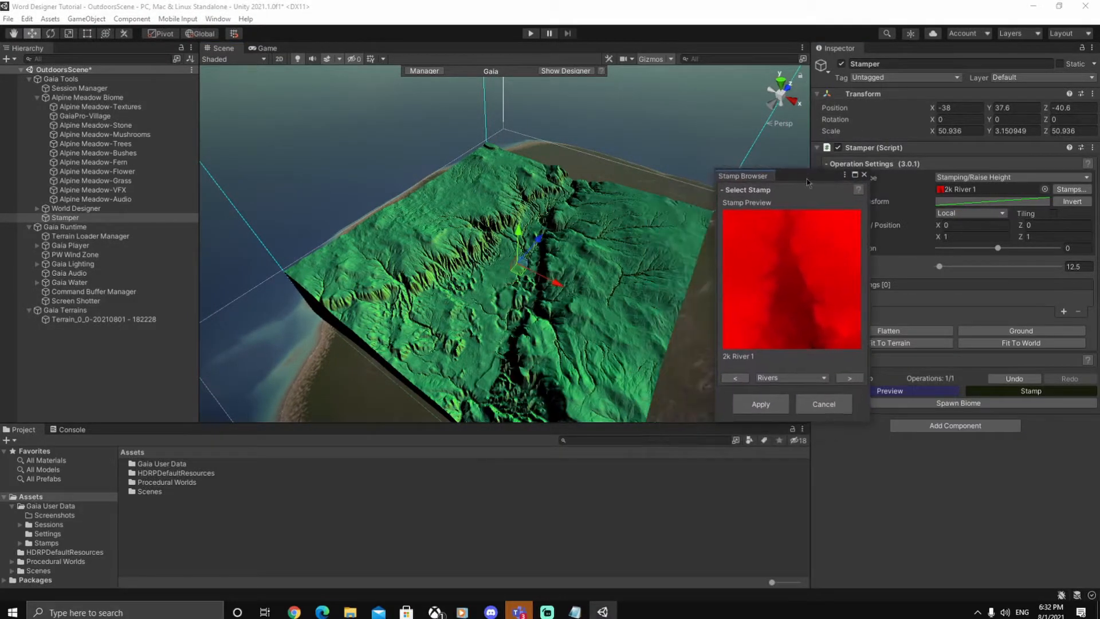
left_click(842, 378)
left_click(842, 378)
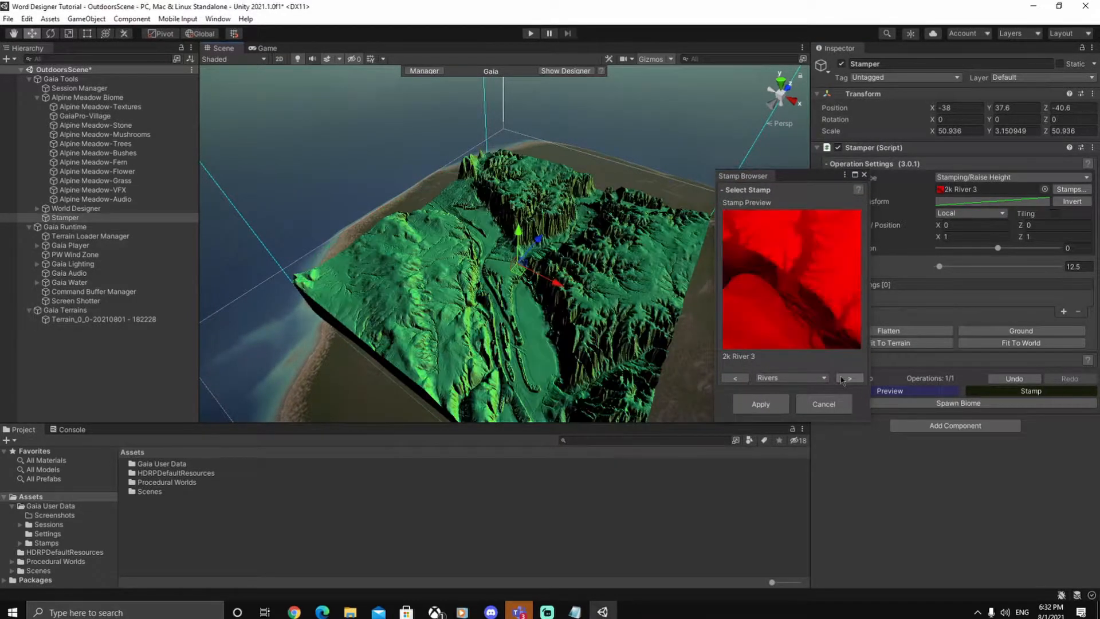
left_click(842, 378)
left_click(842, 377)
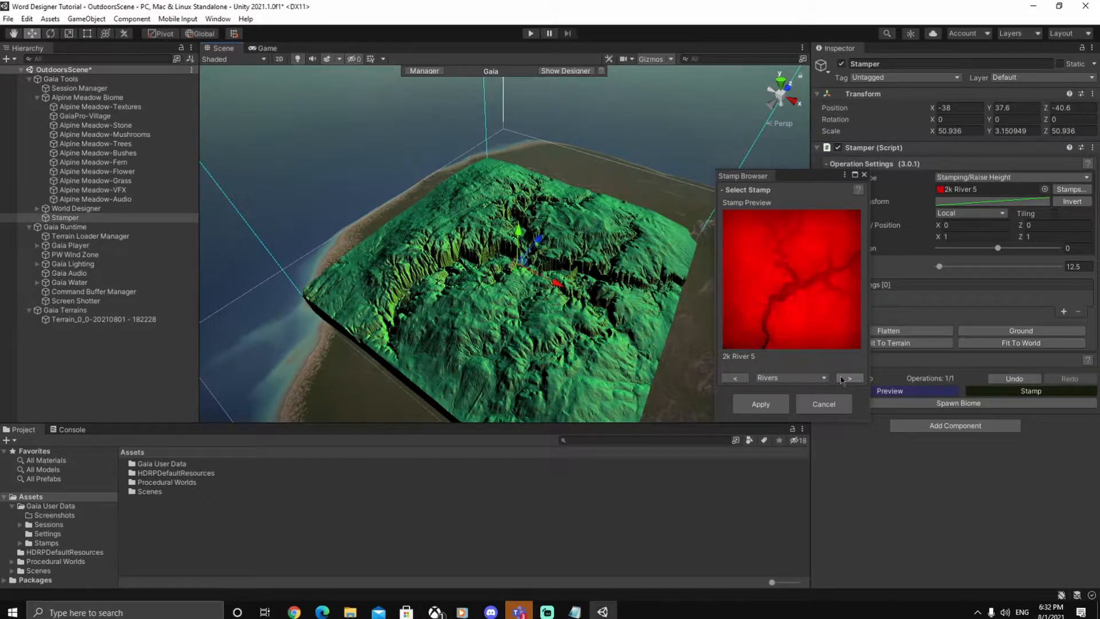
left_click(842, 378)
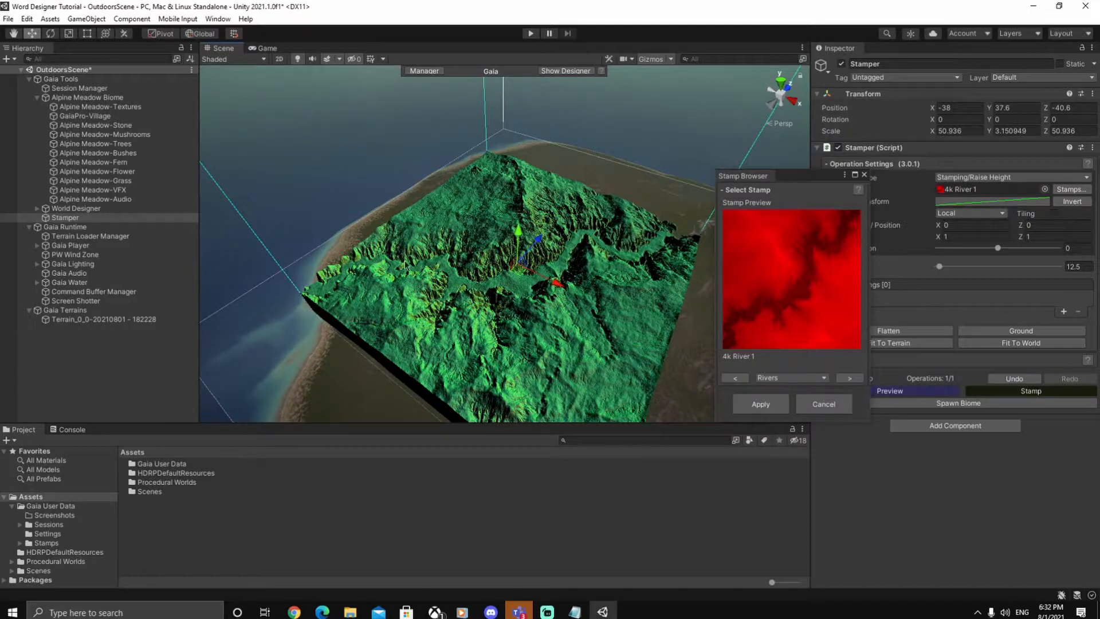
left_click(765, 405)
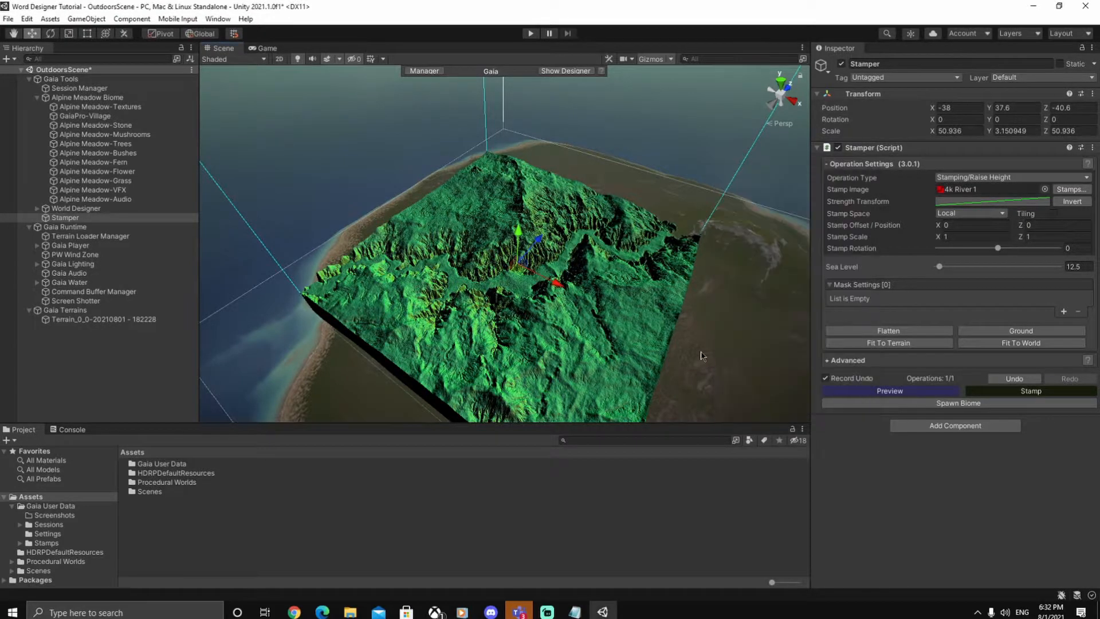
Set the Stamper's operation type to Stamping/Lower Height for carving the river into the terrain.
left_click_drag(694, 339, 681, 337, "alt")
right_click_drag(680, 337, 612, 310)
left_click_drag(611, 309, 541, 314, "alt")
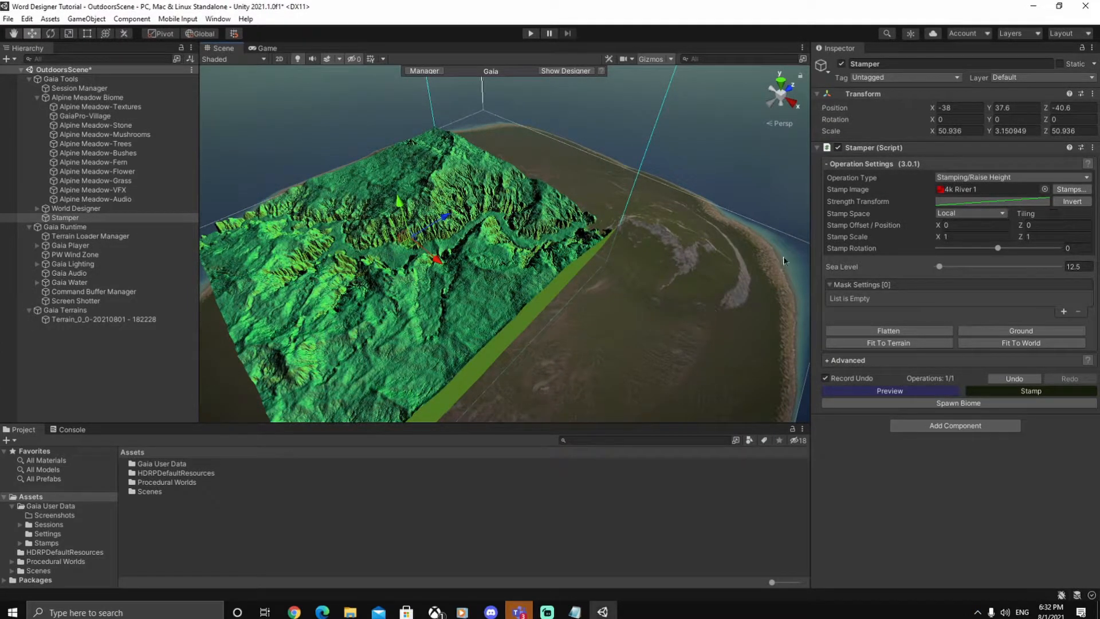
right_click_drag(690, 312, 645, 296)
left_click(958, 178)
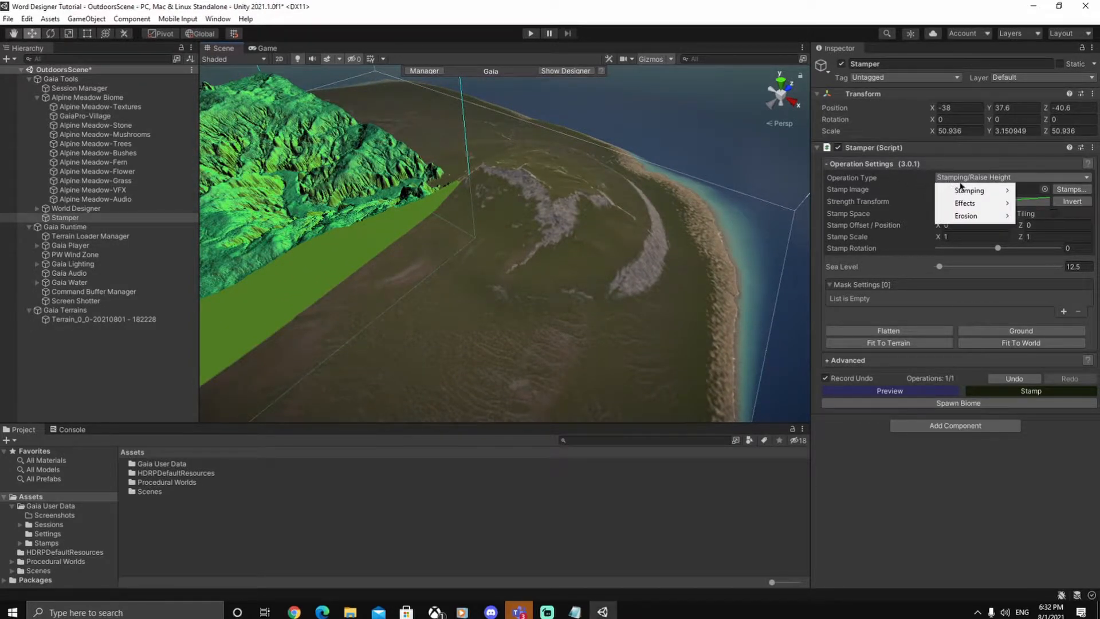
mouse_move(974, 192)
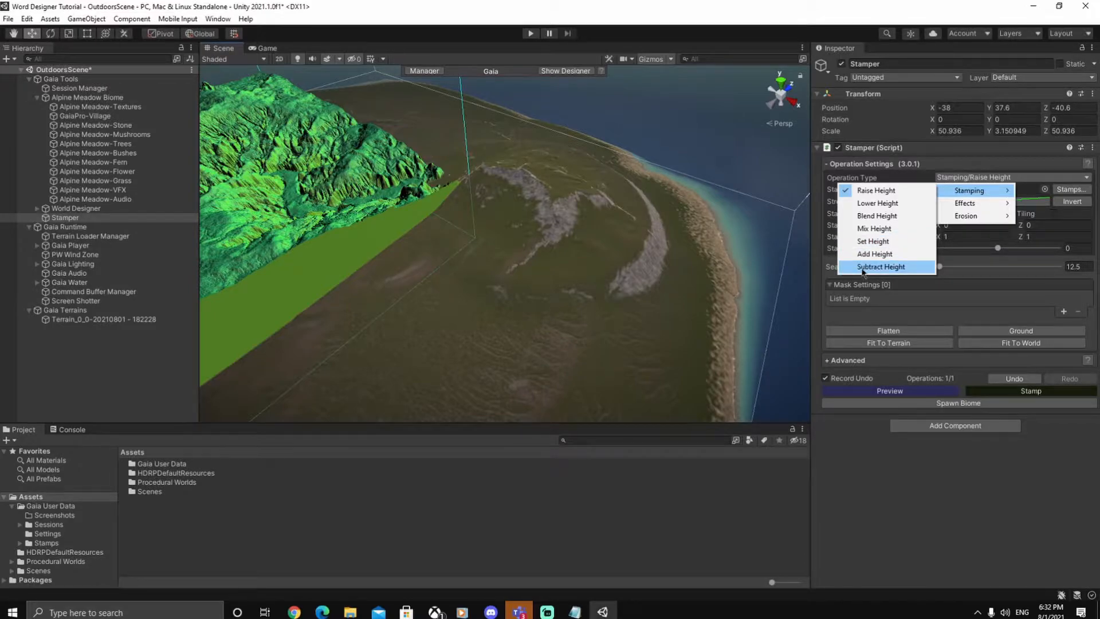
left_click(900, 207)
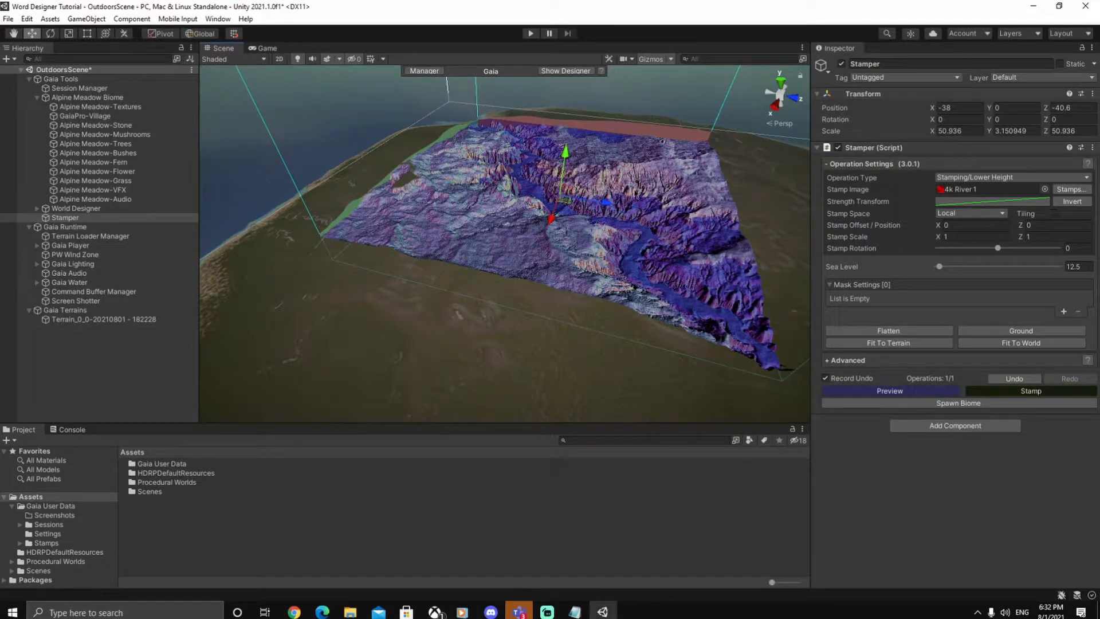
Inspect the river preview from several sides and add a Distance Mask to the Stamper.
right_click_drag(610, 219, 447, 263)
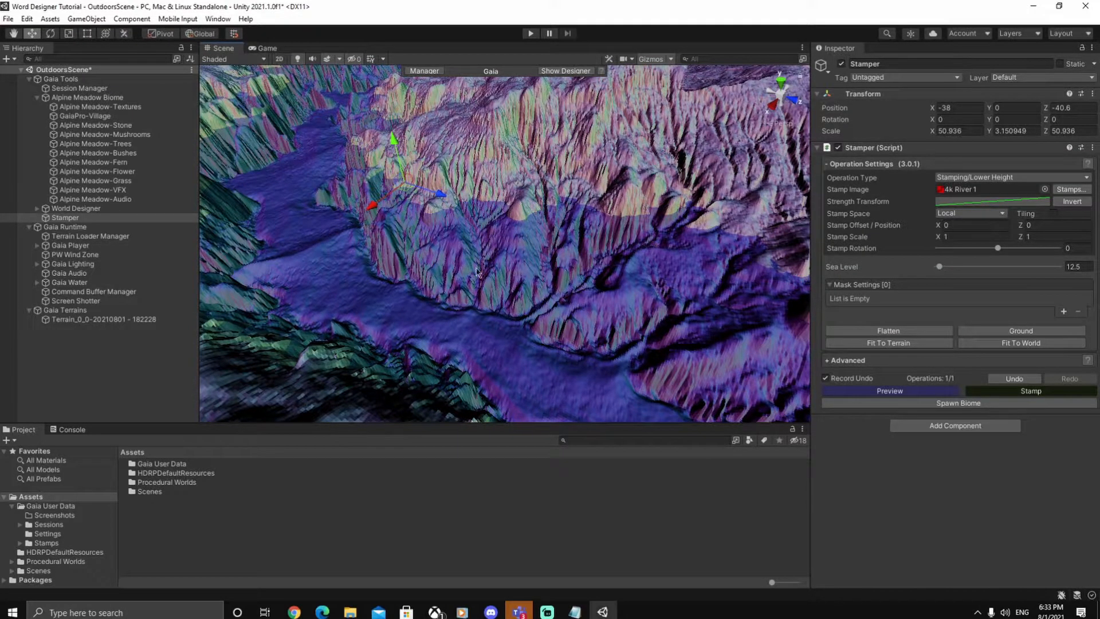
right_click_drag(528, 275, 448, 270)
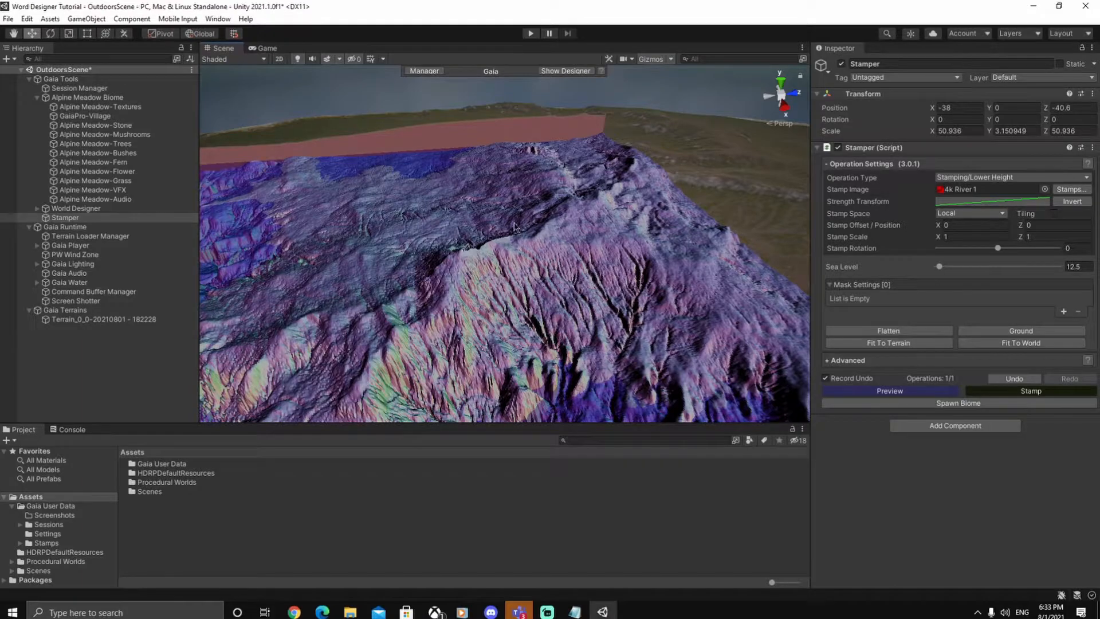
right_click_drag(511, 246, 416, 222)
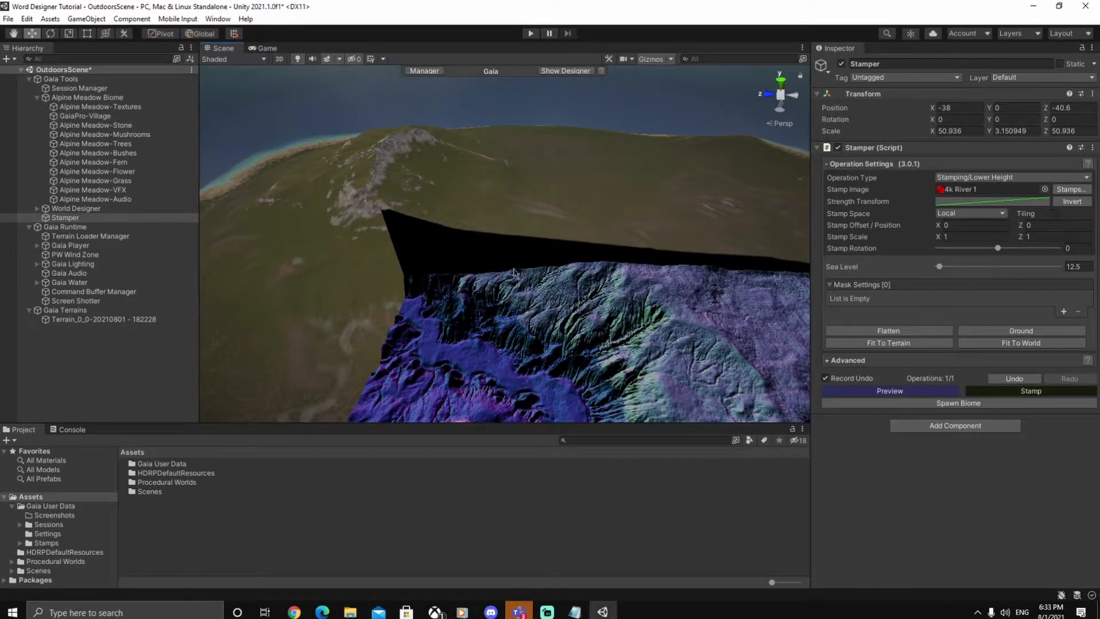
right_click_drag(540, 272, 519, 284)
left_click(1063, 311)
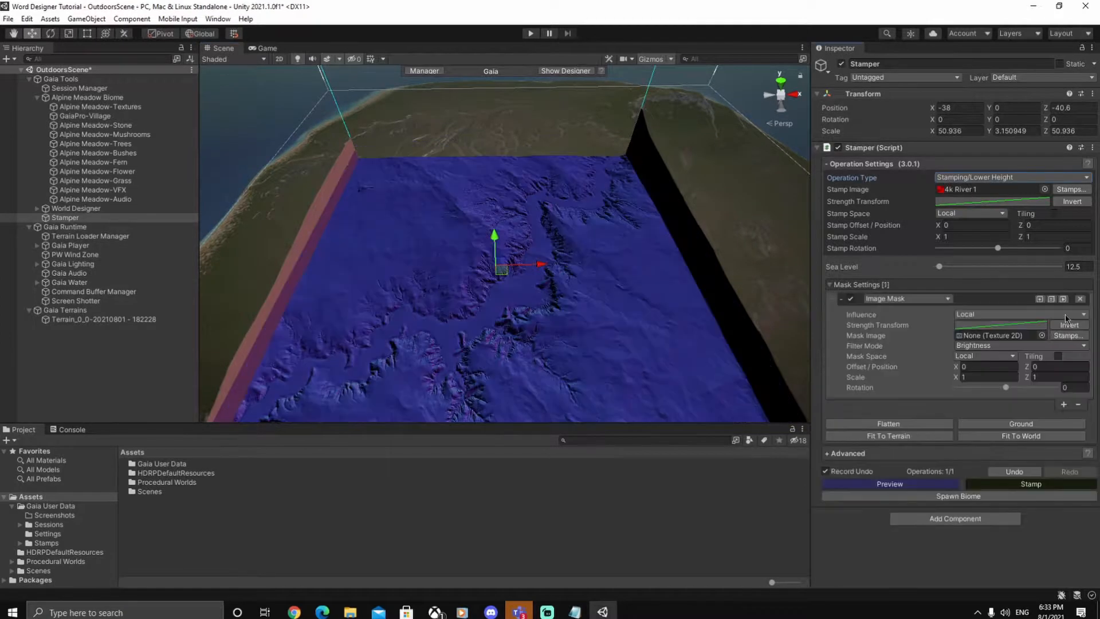
left_click(932, 299)
left_click(923, 329)
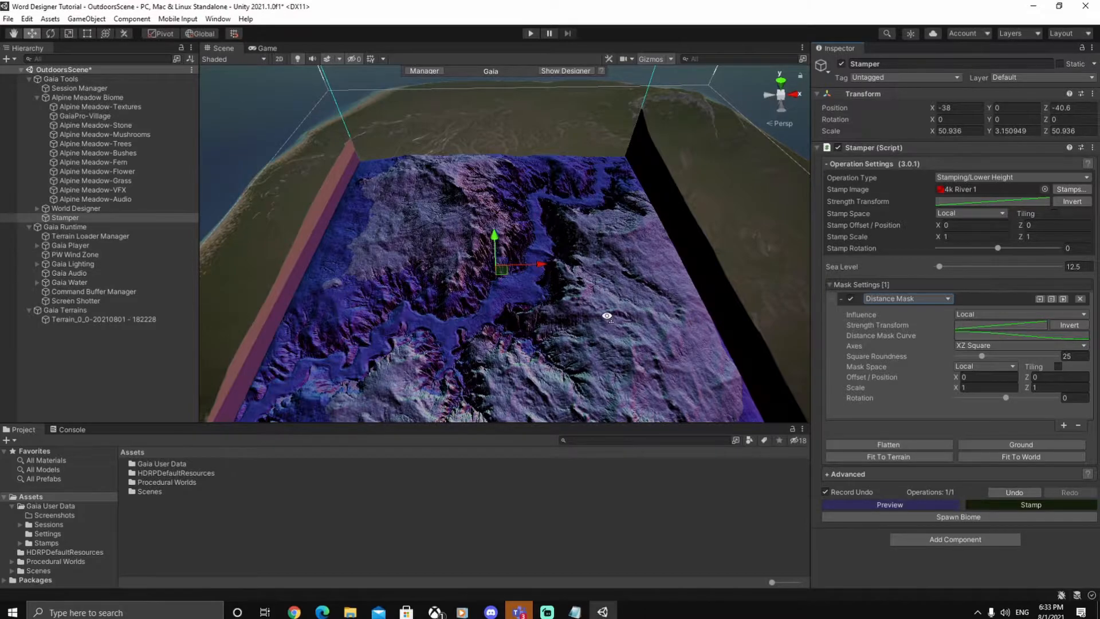
Try the XZ Circle axes on the distance mask.
right_click_drag(606, 322, 658, 299)
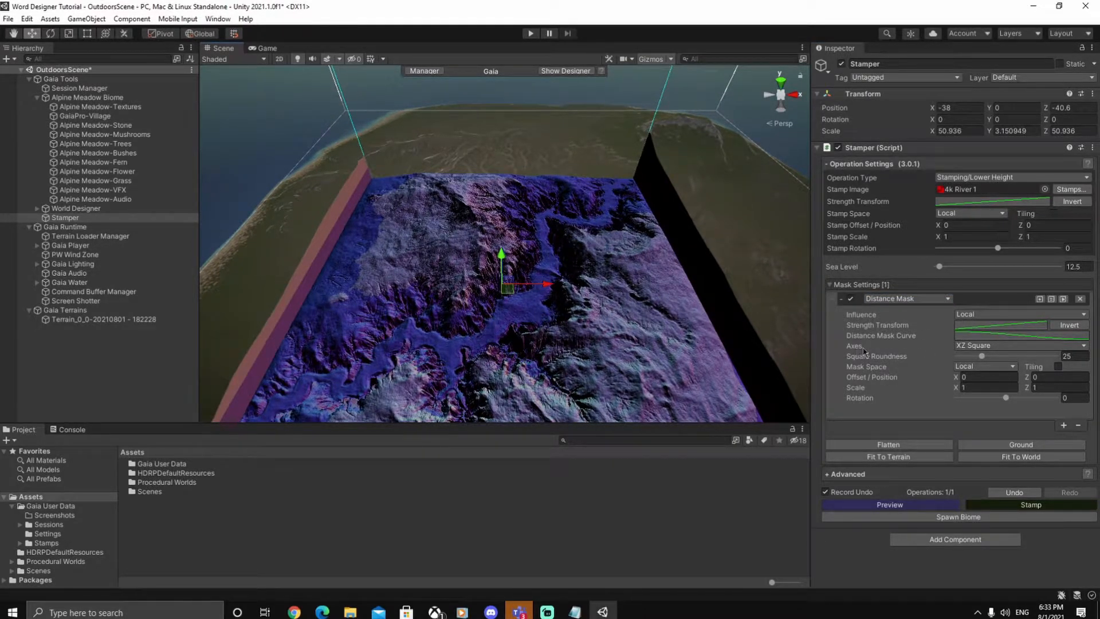
left_click(966, 346)
left_click(981, 358)
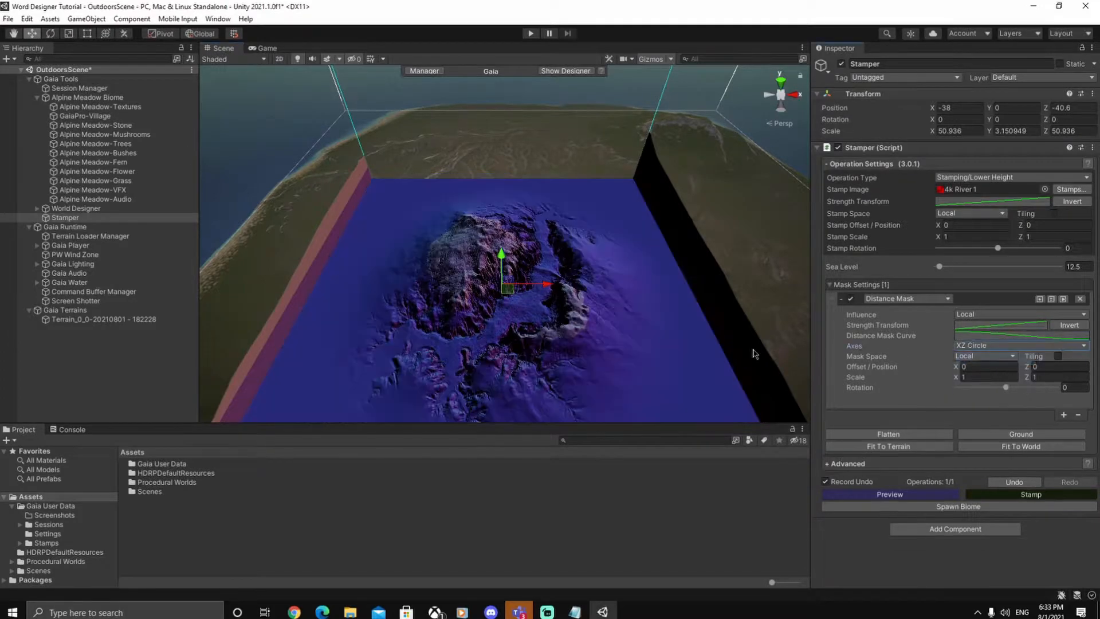
Return the distance mask's axes to XZ Square and raise the Stamper to about Y 18.6.
left_click_drag(647, 322, 554, 323, "alt")
left_click(993, 347)
left_click(989, 371)
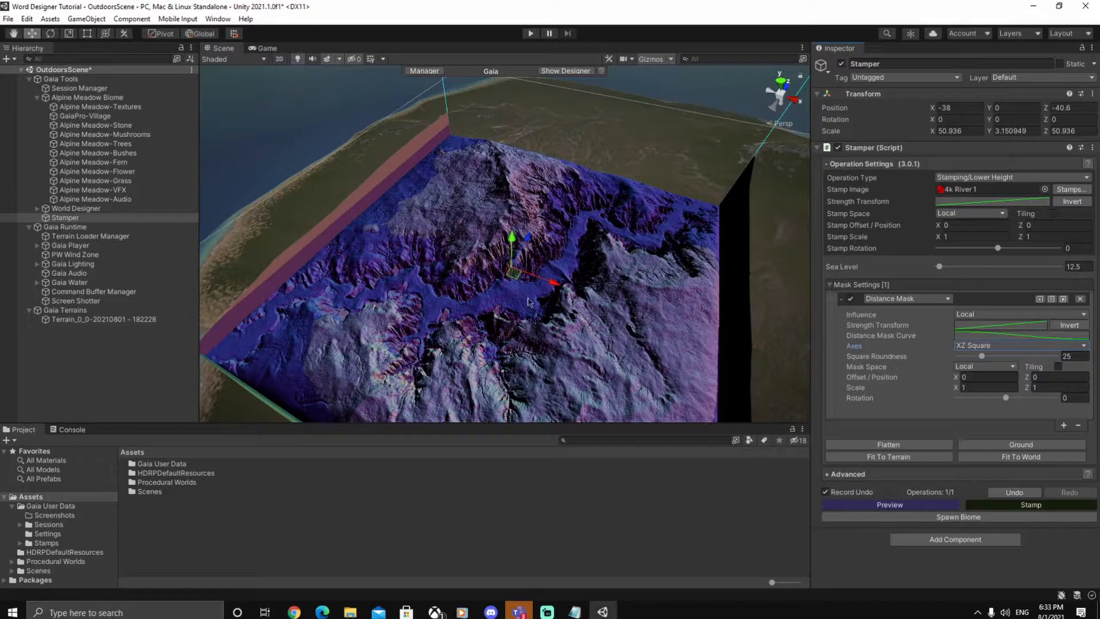
mouse_move(511, 248)
left_mouse_down()
mouse_move(512, 224)
mouse_move(513, 233)
left_mouse_up()
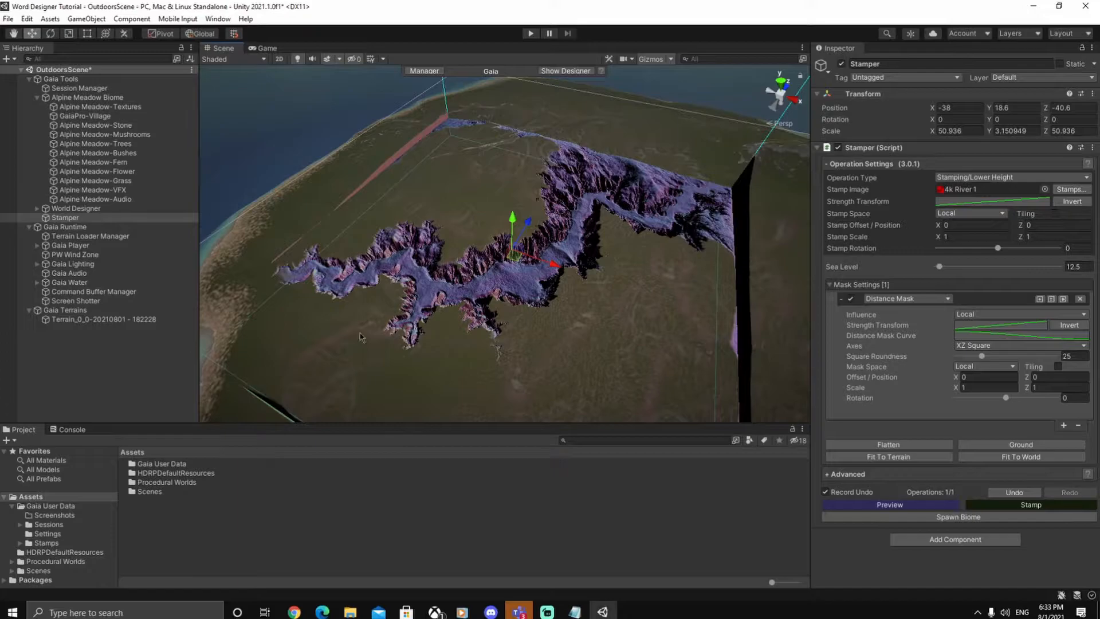
Preview the raised river stamp with XZ Circle axes, then restore the distance mask to XZ Square.
left_click(1025, 345)
left_click(974, 356)
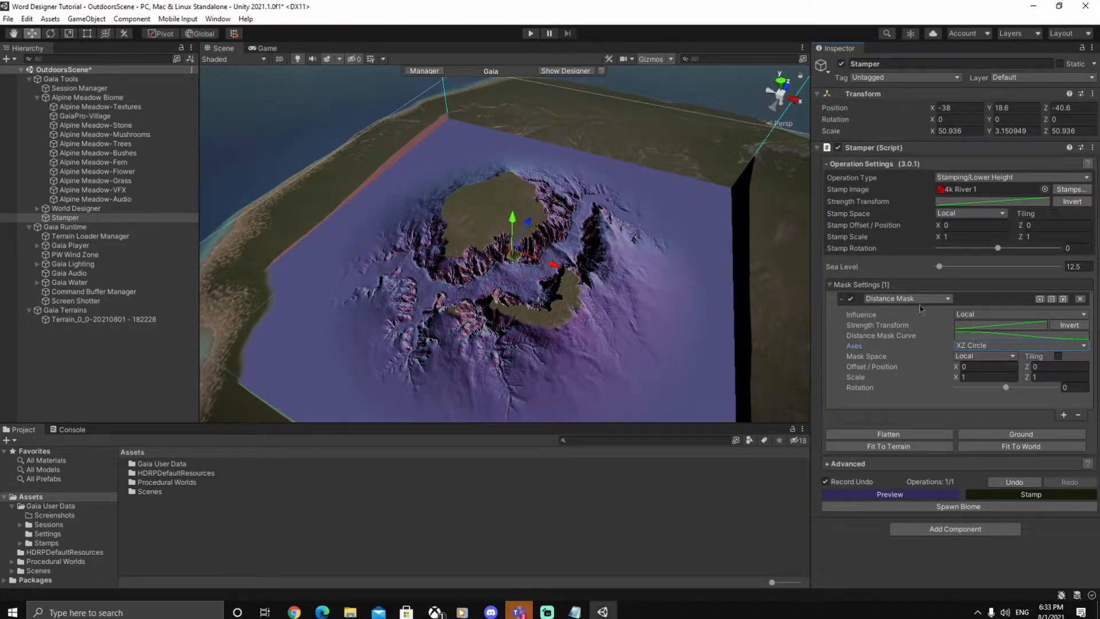
left_click(1021, 345)
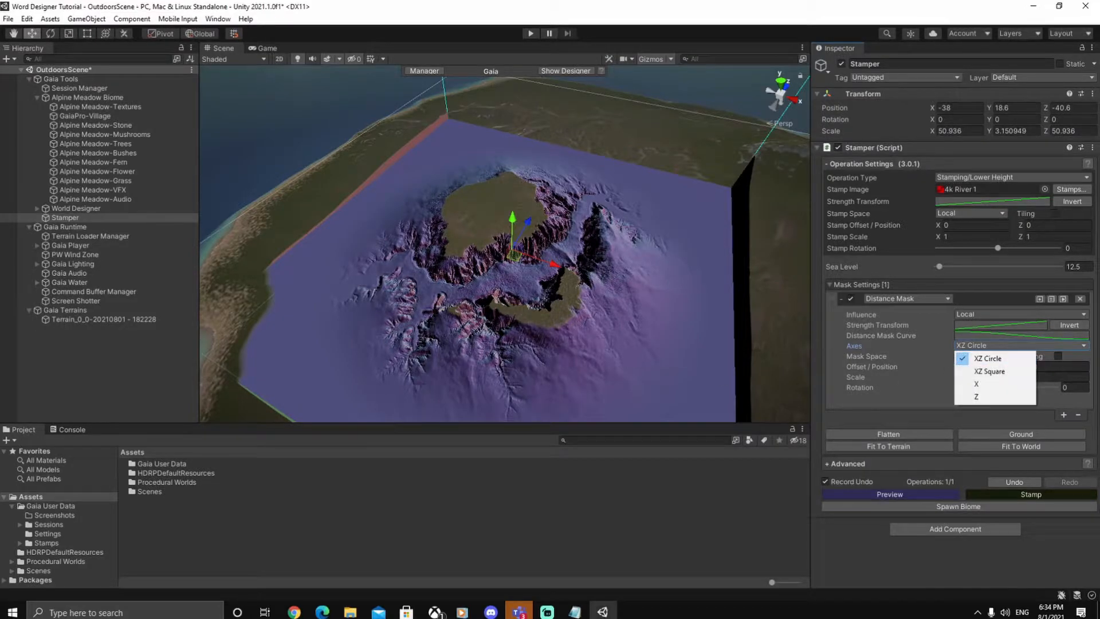
left_click(997, 370)
right_click_drag(671, 313, 604, 303)
key("d")
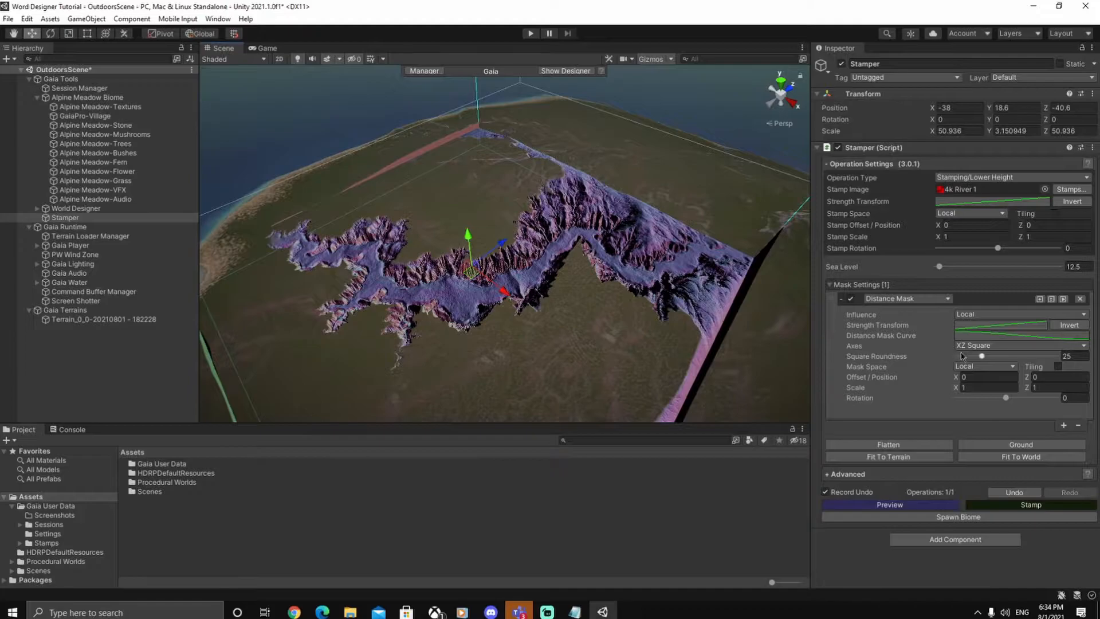
Set the distance mask's influence to Global and move the Stamper to about Y 12.6, Z -111.2.
left_click(977, 314)
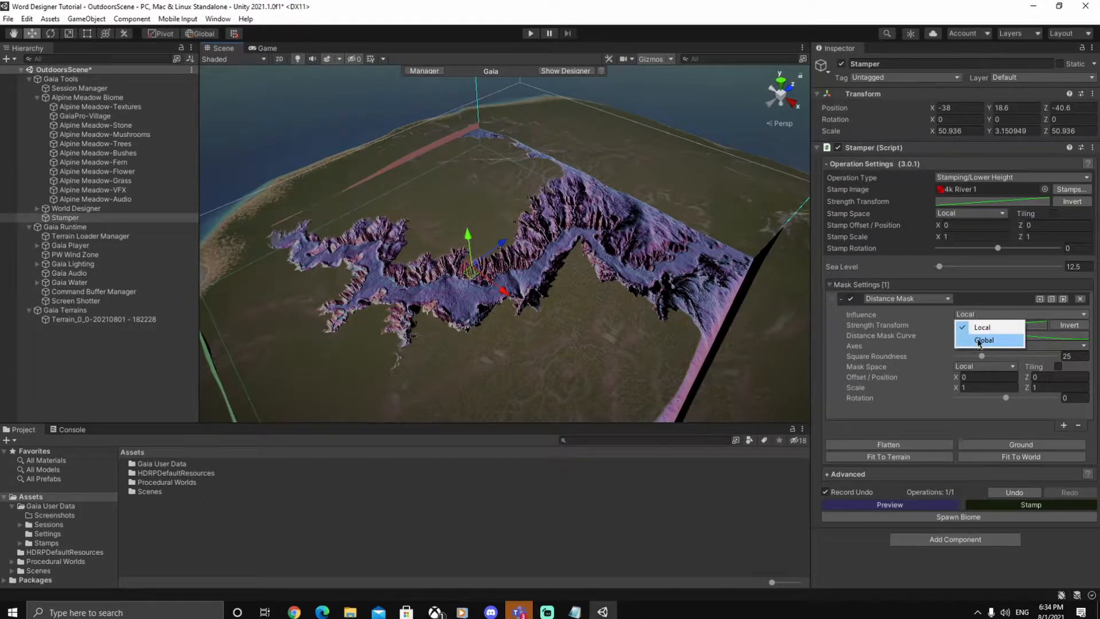
left_click(983, 340)
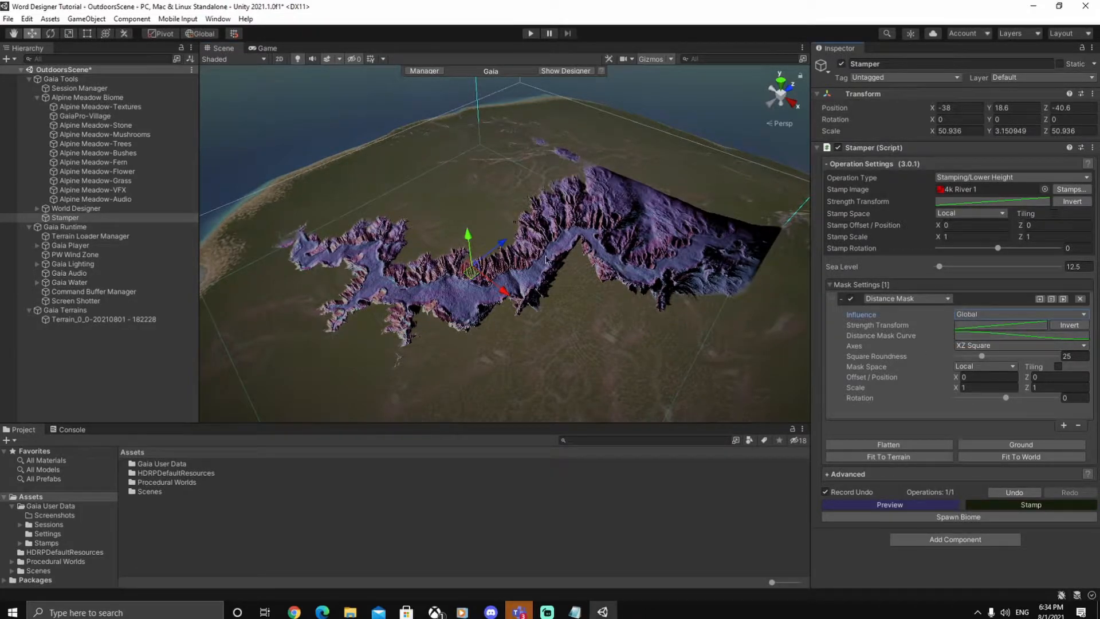
left_click_drag(508, 243, 407, 314)
right_click_drag(690, 305, 504, 288)
left_click_drag(466, 282, 466, 279)
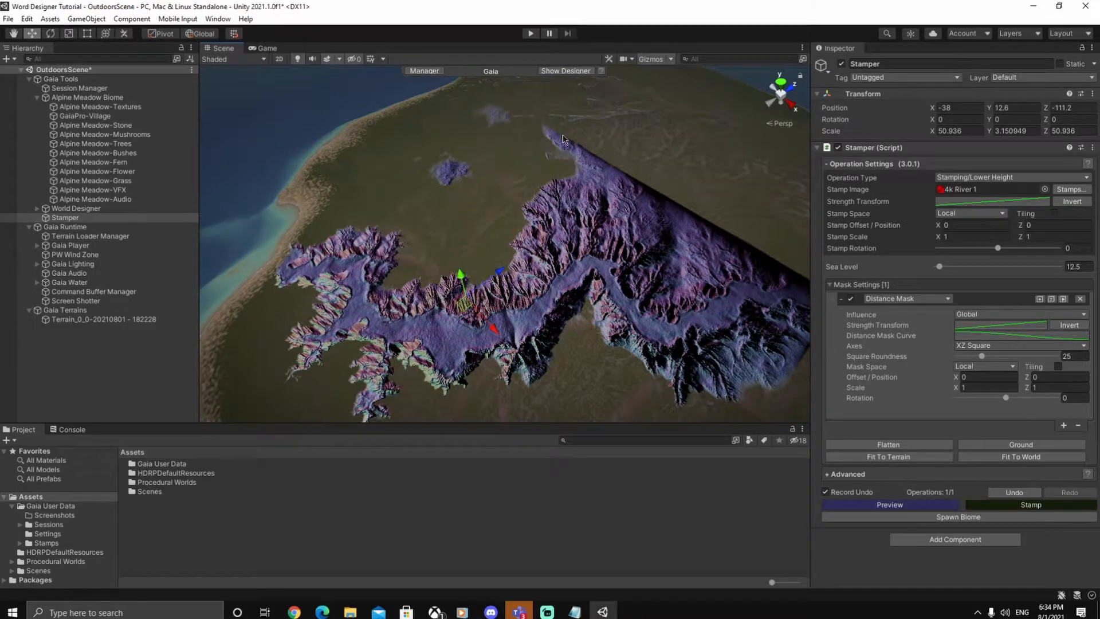
Set the distance mask's space to World and view the river stamp's far edge.
left_click(983, 369)
left_click(981, 392)
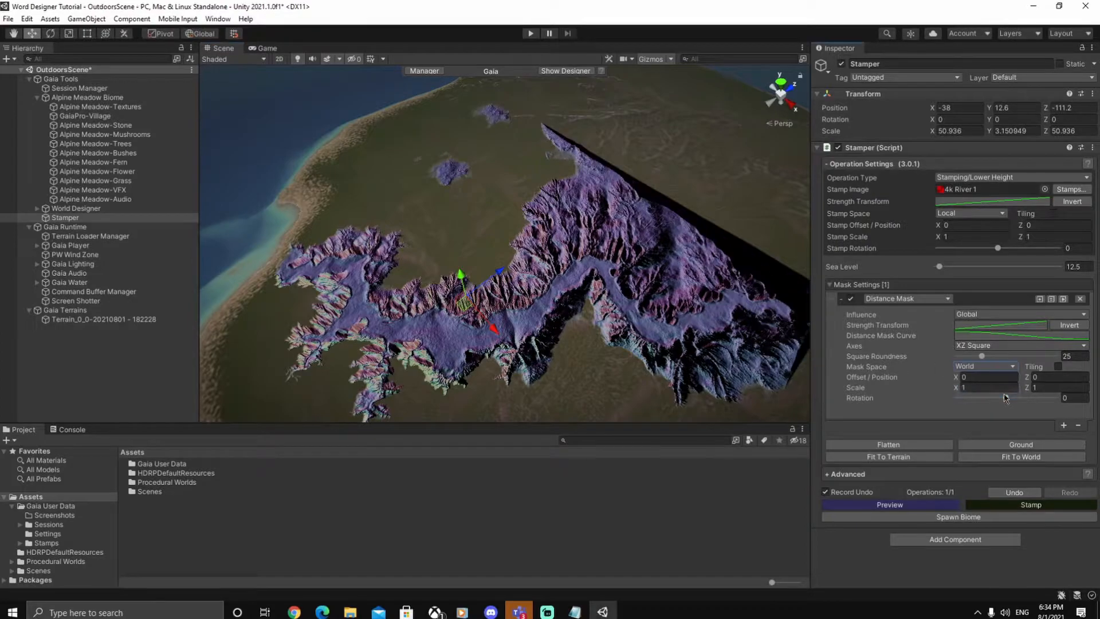
left_click_drag(592, 322, 637, 304, "alt")
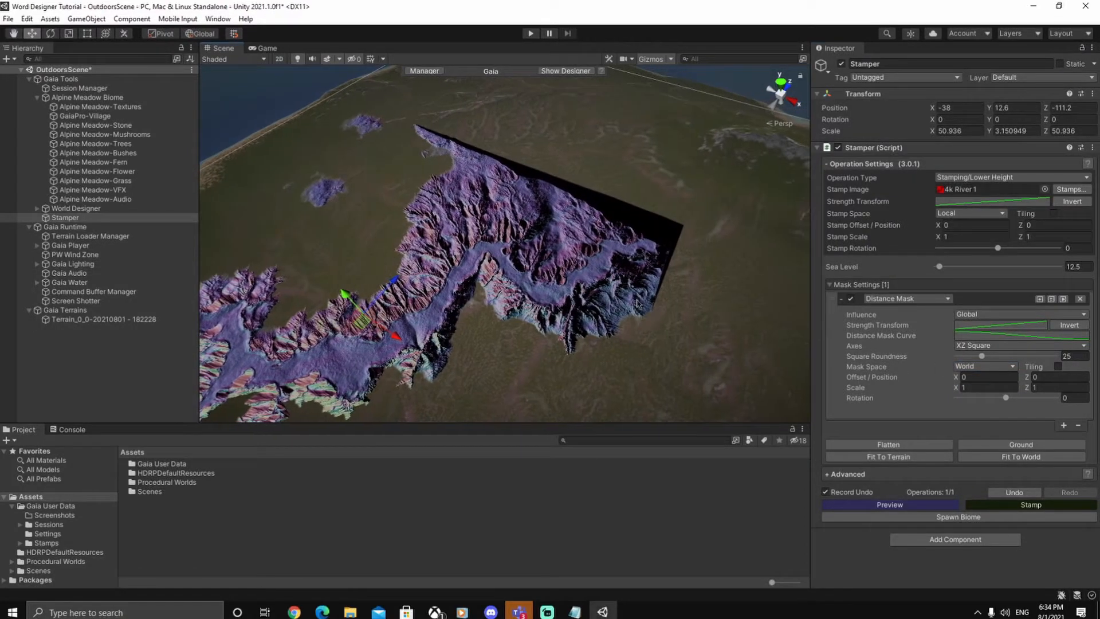
Add three keys to the distance mask's Strength Transform curve and move the upper one to about 0.68, 0.80.
left_click(979, 328)
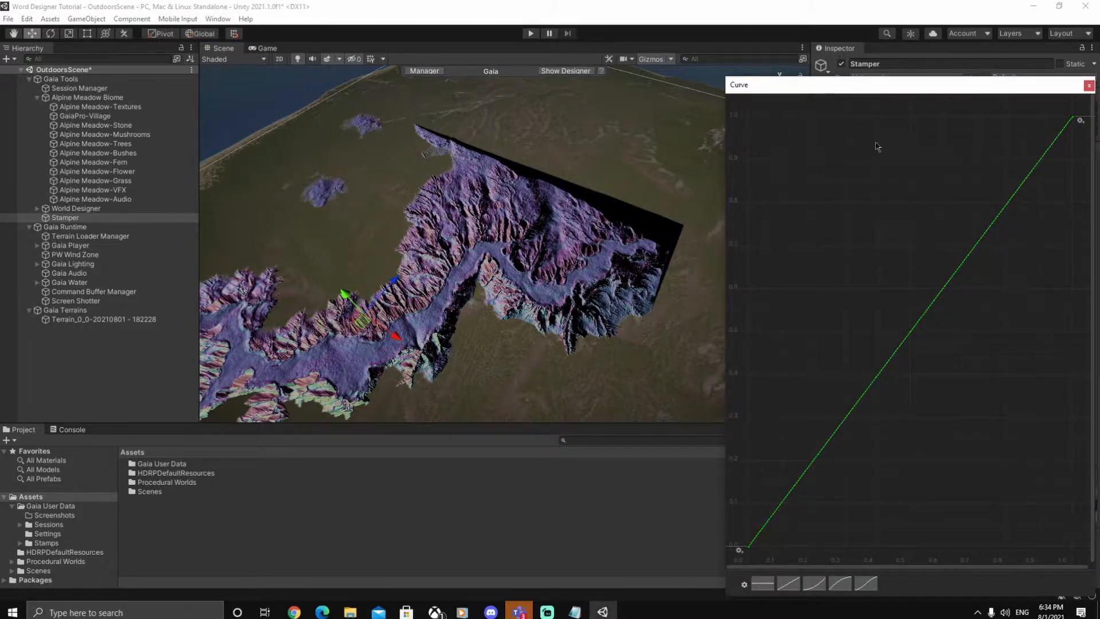
left_click_drag(831, 94, 764, 81)
right_click(746, 441)
left_click(781, 444)
right_click(828, 342)
left_click(842, 348)
right_click(919, 220)
left_click(930, 228)
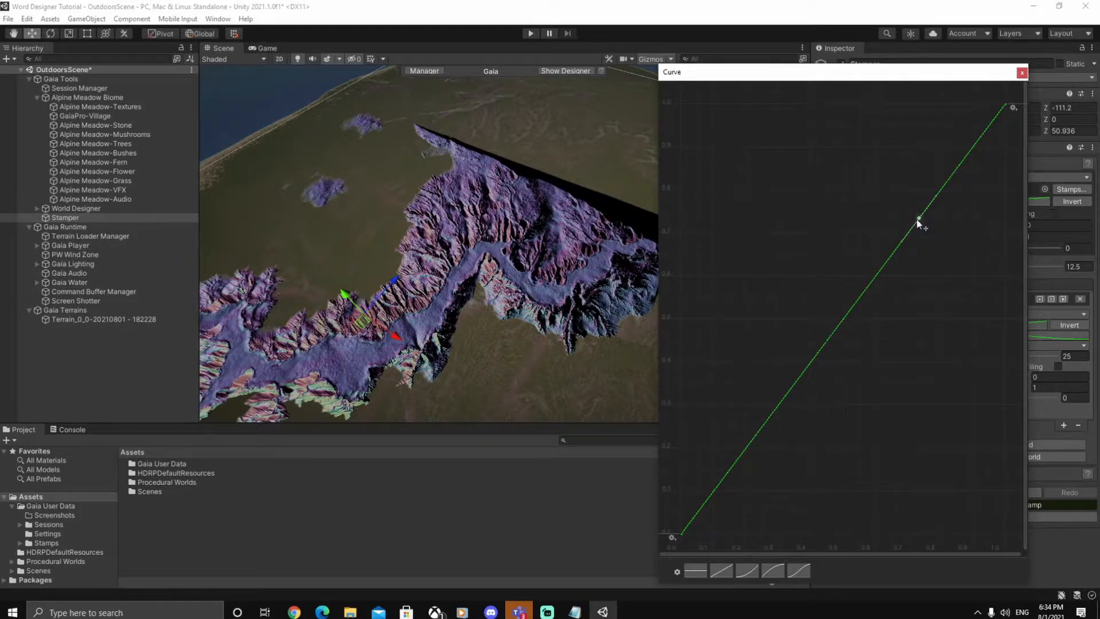
left_click_drag(917, 220, 902, 191)
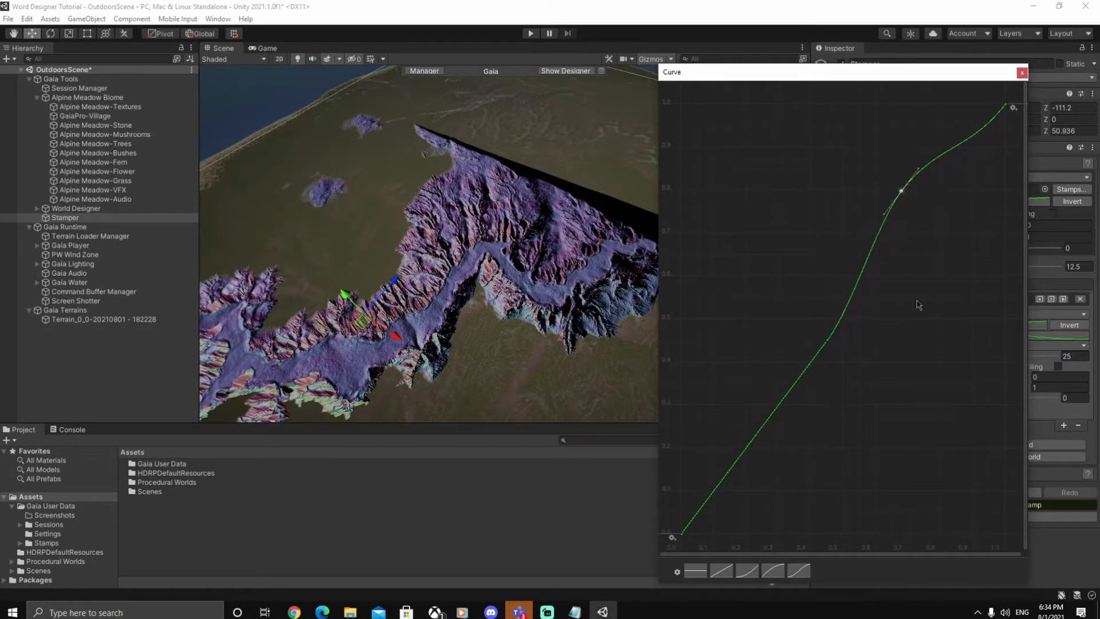
Move the middle key of the Strength Transform curve to about 0.35, 0.45.
double_click(829, 345)
left_click_drag(827, 342, 777, 269)
left_click_drag(746, 210, 796, 349)
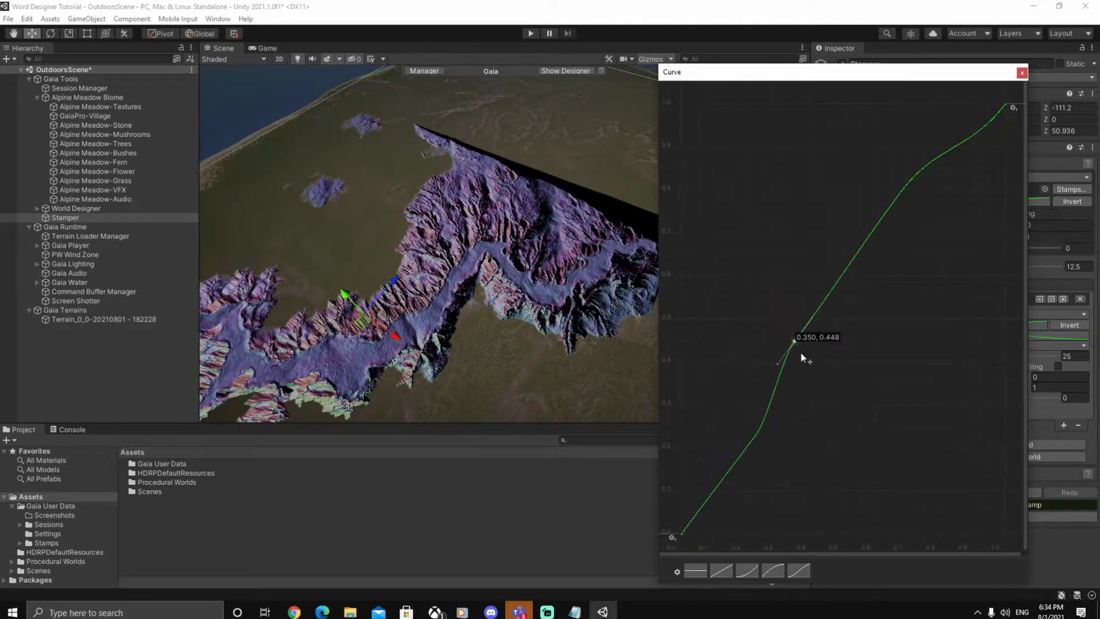
Reshape the distance mask's Strength Transform curve, lowering its middle key and moving the upper key to about 0.88, 0.92.
left_click_drag(879, 166, 943, 245)
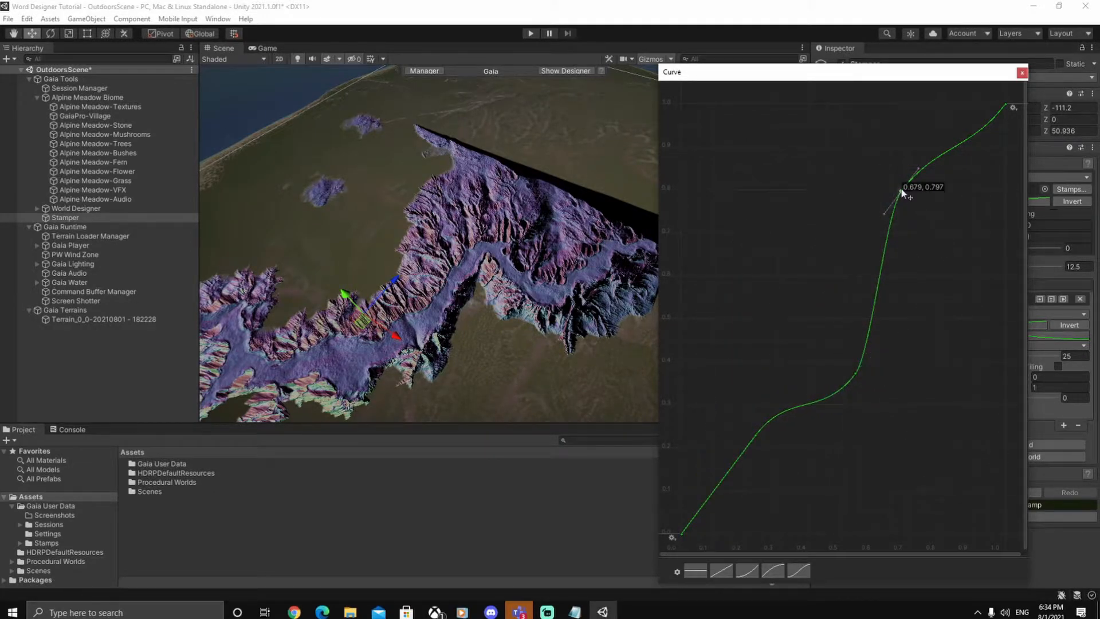
left_click_drag(852, 138, 870, 219)
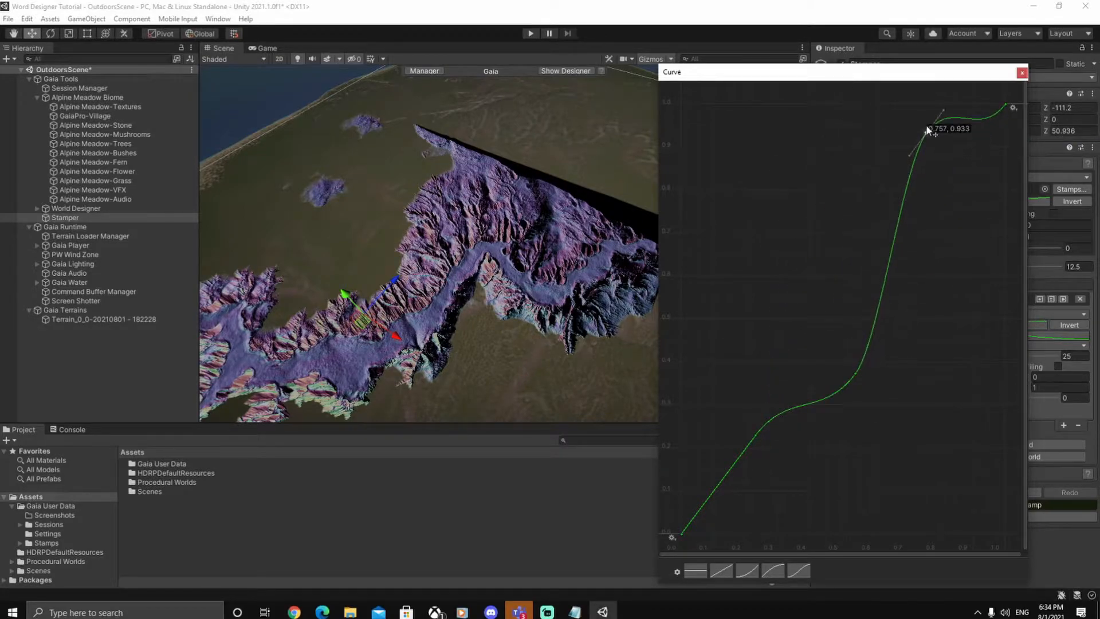
left_click_drag(907, 90, 969, 146)
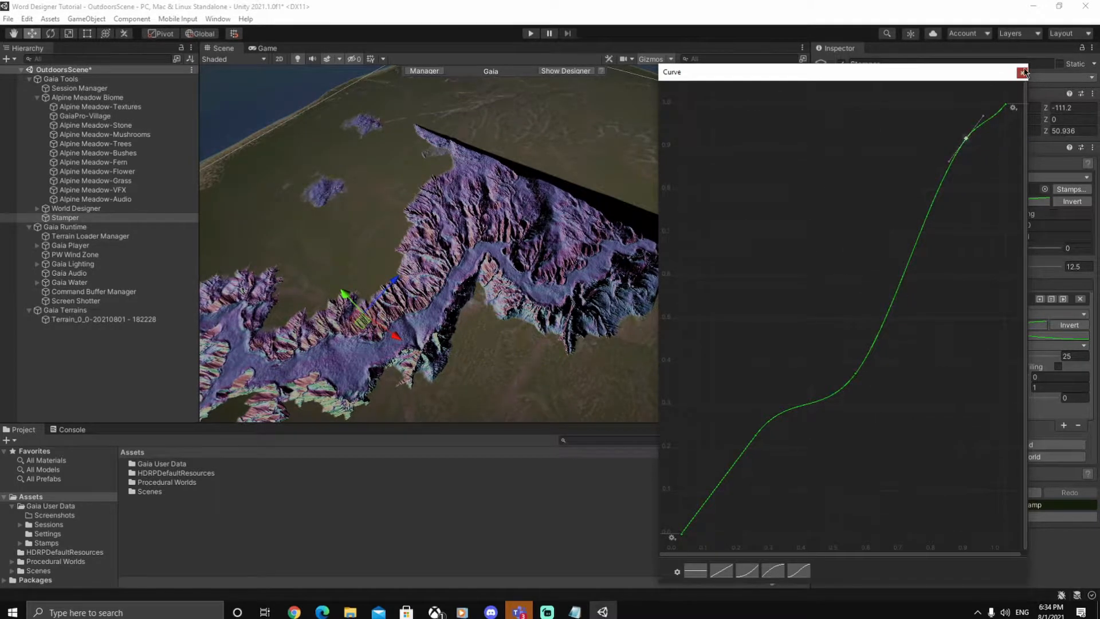
left_click(1023, 72)
Add keys to the Distance Mask Curve and lower its starting point to about 0.825.
left_click(989, 337)
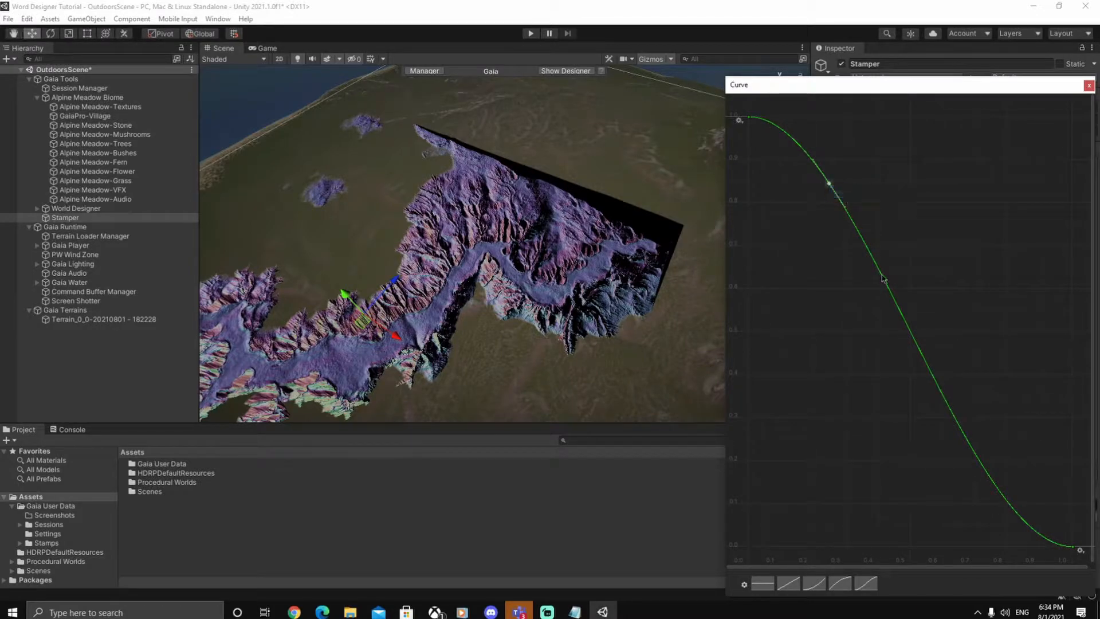
left_click(957, 413)
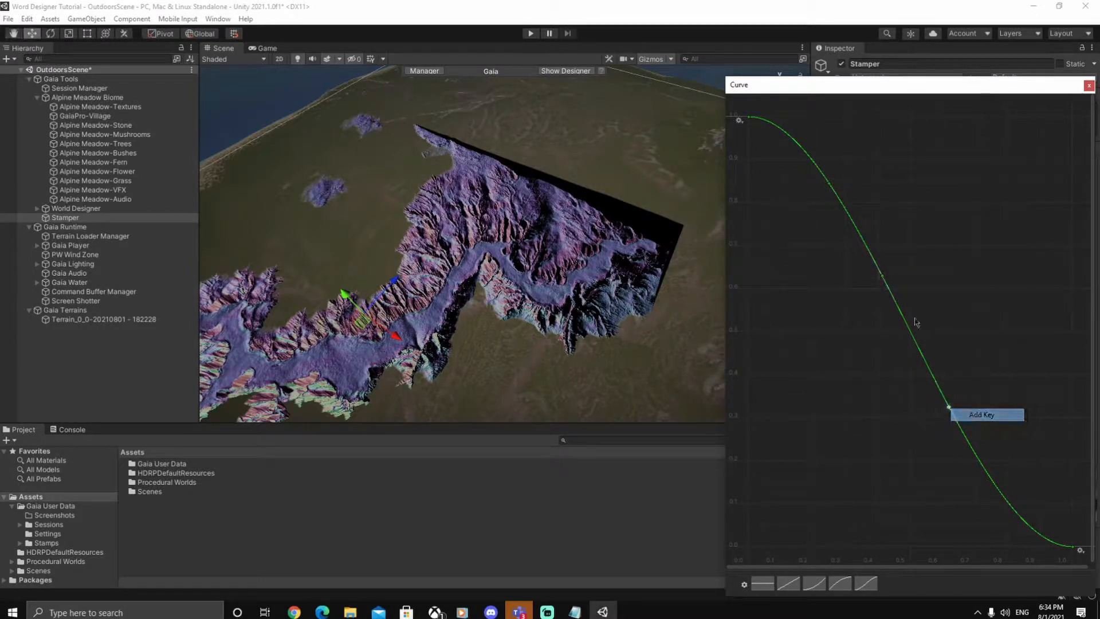
left_click_drag(752, 126, 752, 195)
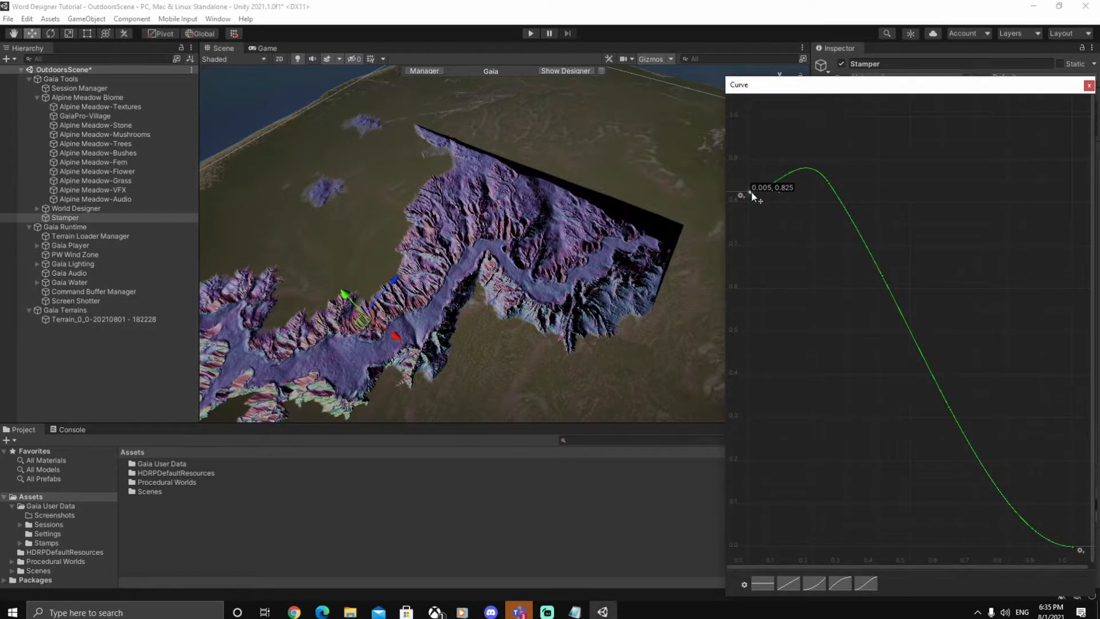
left_click(1088, 85)
Scale the river stamp down uniformly to about 31.8 and raise the Stamper to Y 22.7.
key("e")
left_click_drag(435, 252, 626, 279, "alt")
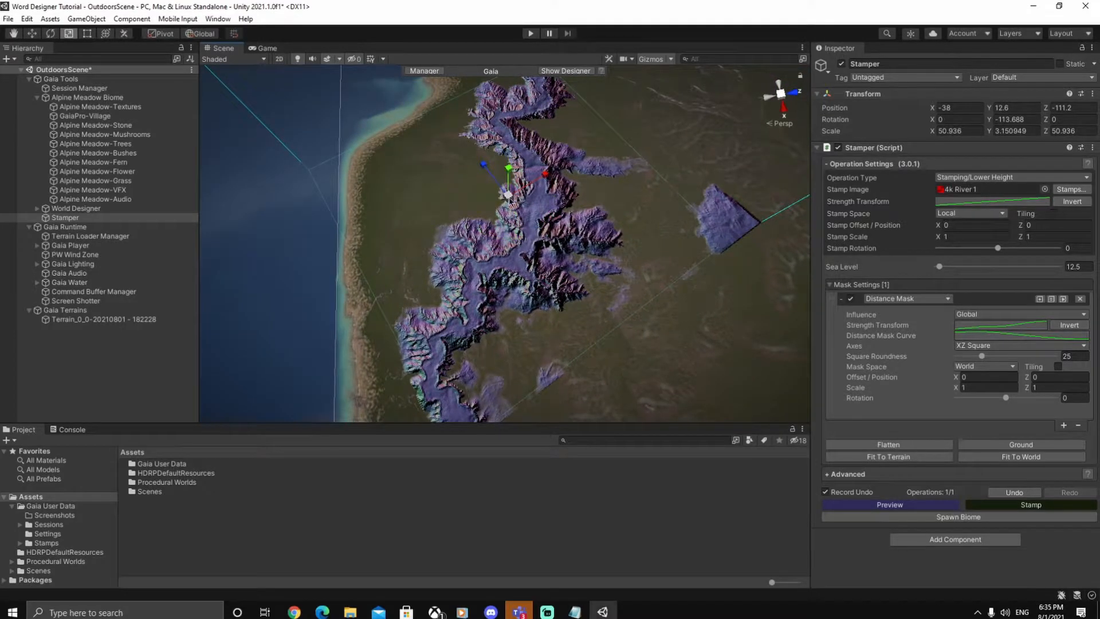
left_click_drag(507, 196, 495, 209)
left_click_drag(593, 253, 444, 218, "alt")
right_click_drag(572, 297, 512, 294)
right_click_drag(581, 289, 634, 273)
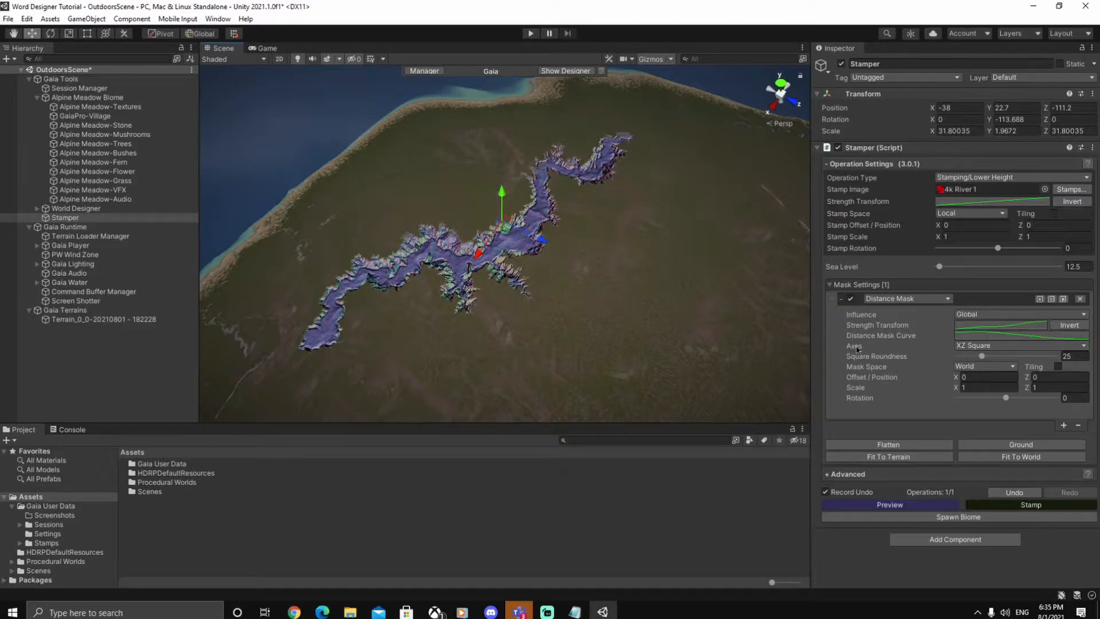
Scale the Stamper to about 29.4 with a Y scale of about 1.77 and stamp the river into the terrain.
key("e")
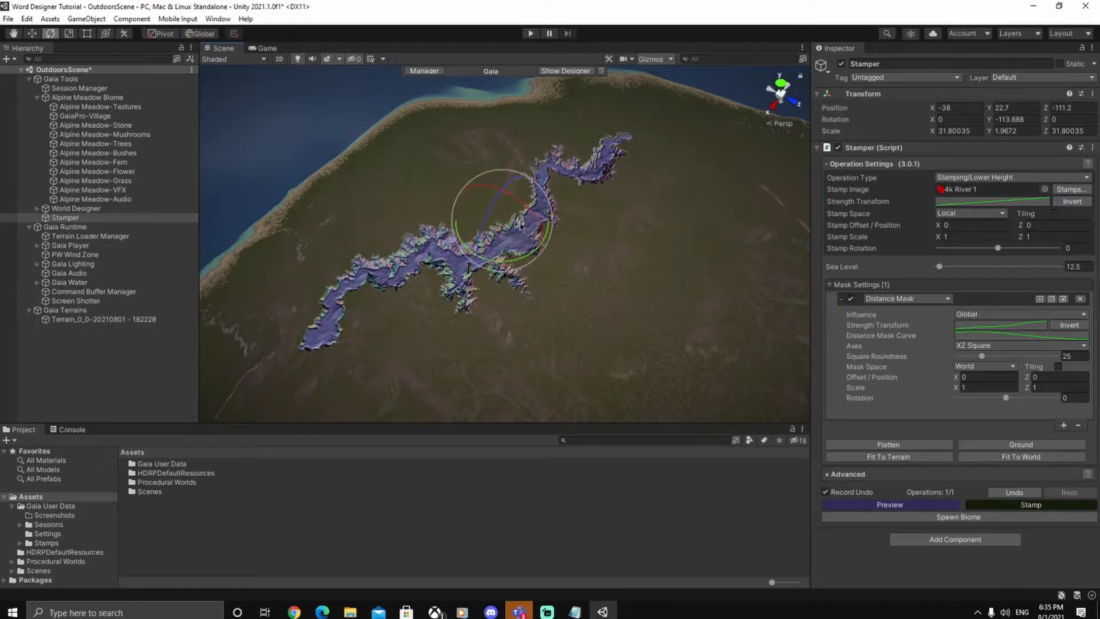
left_click_drag(502, 192, 503, 198)
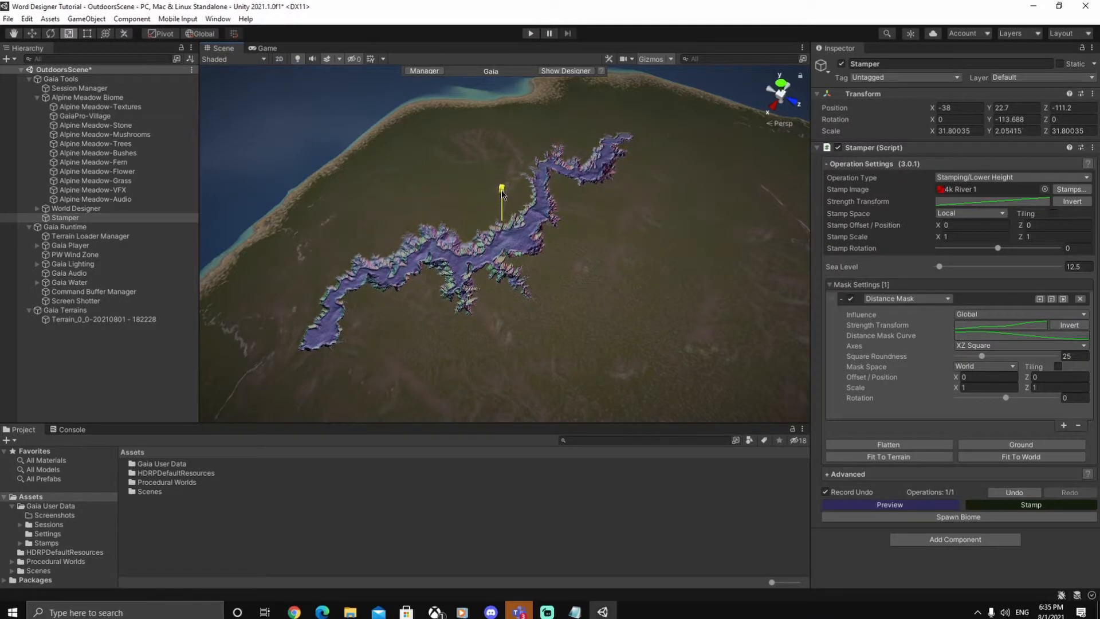
right_click_drag(594, 243, 493, 261)
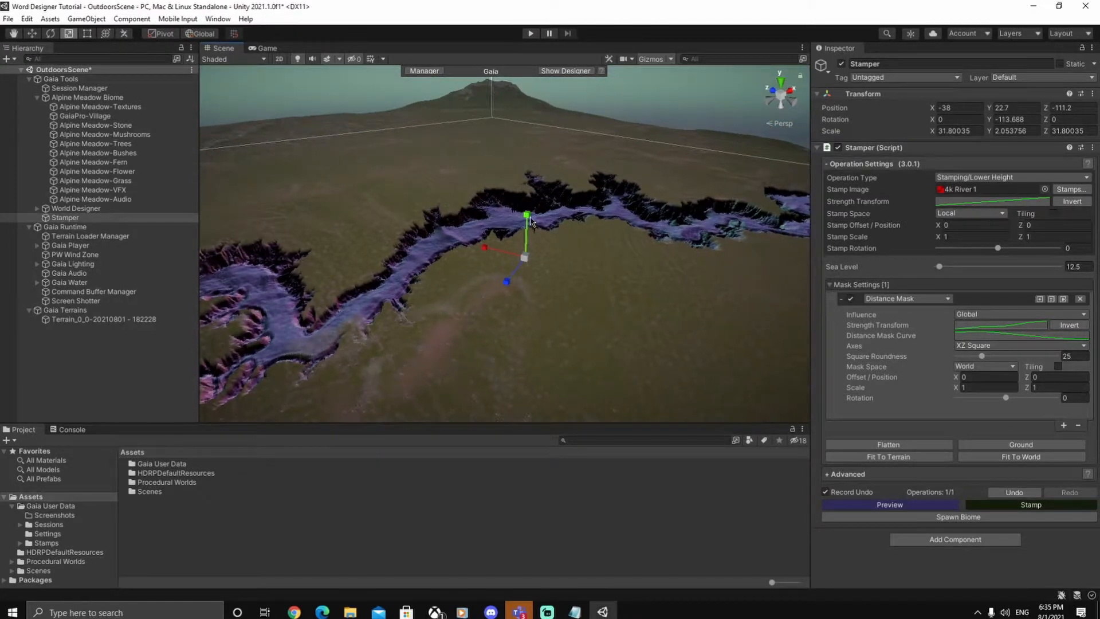
left_click_drag(528, 256, 527, 263)
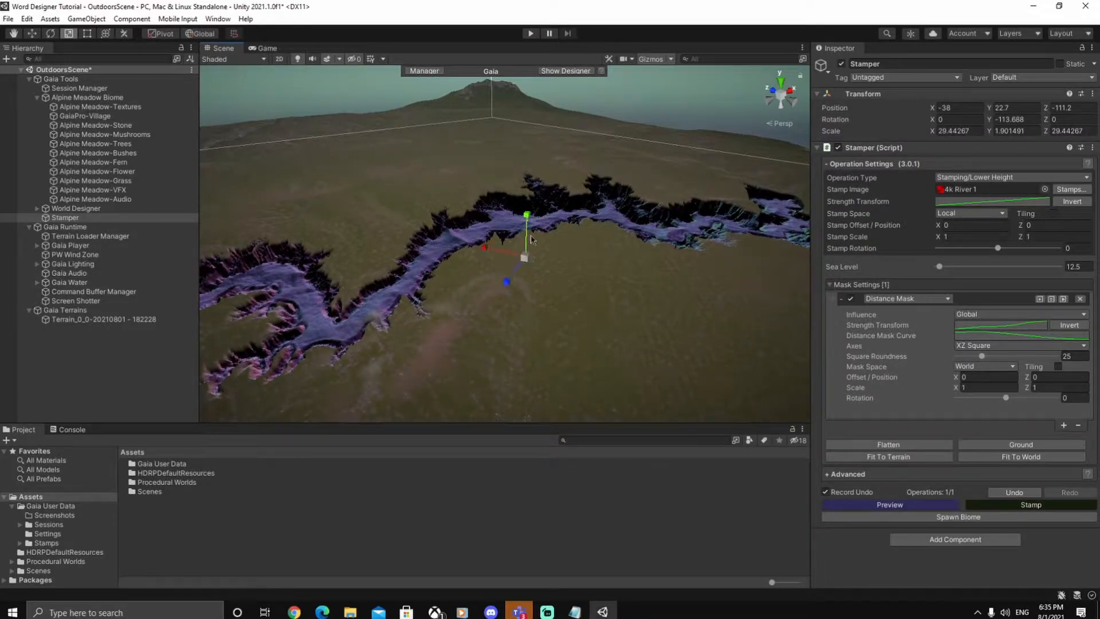
left_click_drag(528, 223, 532, 223)
right_click_drag(624, 292, 654, 286)
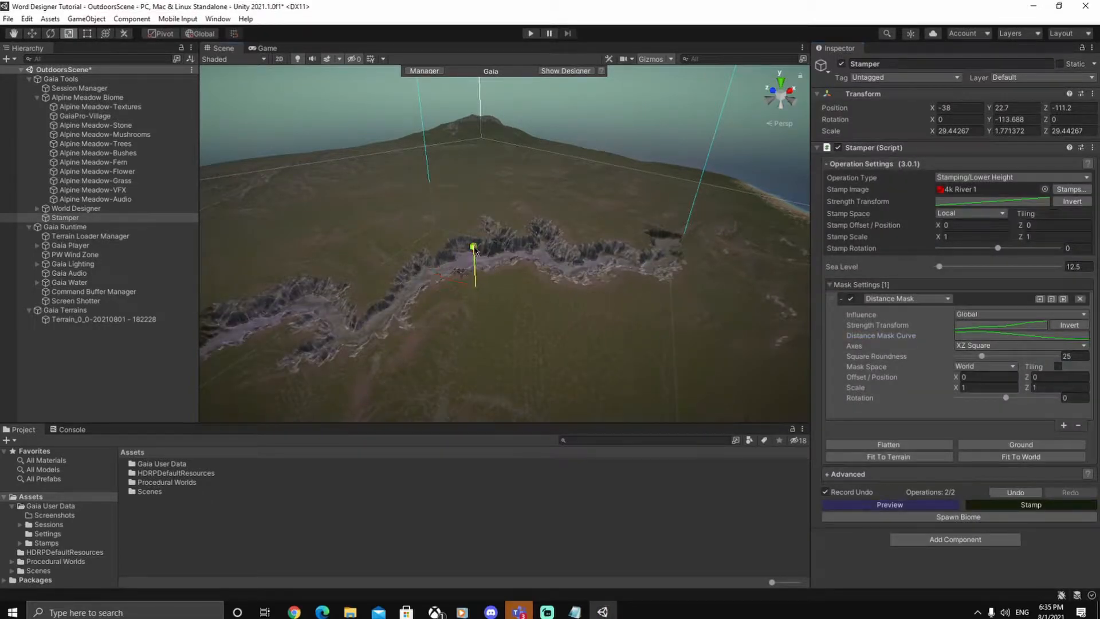
Set the distance mask's axes to XZ Circle and reduce the Stamper's Y scale to about 1.6.
left_click_drag(474, 250, 474, 254)
left_click(1002, 344)
left_click(992, 359)
mouse_move(474, 250)
left_mouse_down()
mouse_move(475, 262)
mouse_move(477, 246)
left_mouse_up()
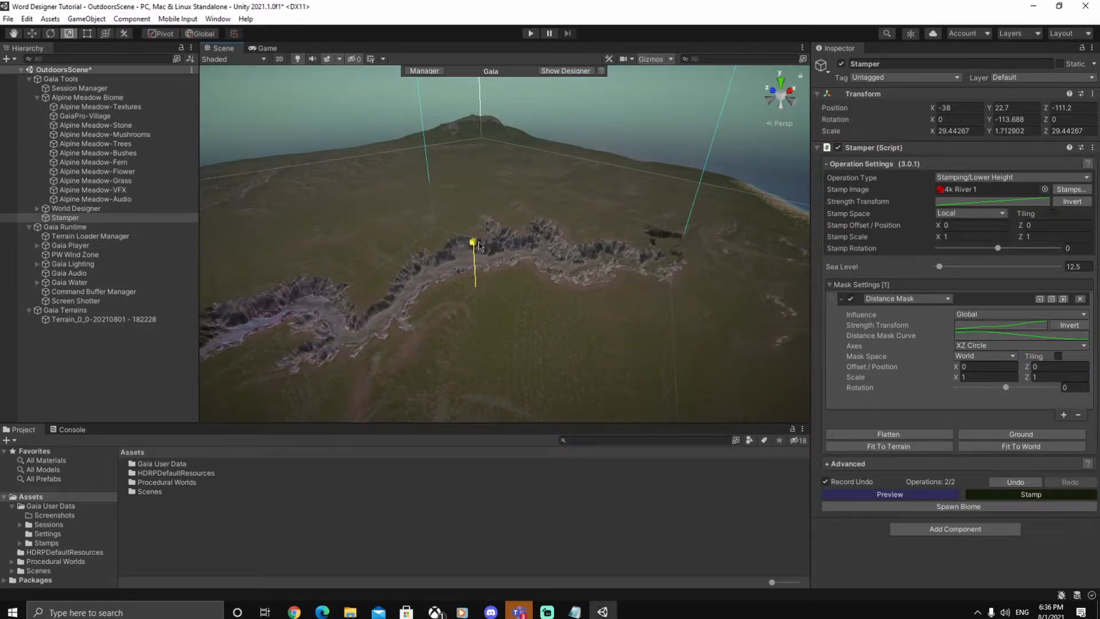
left_click_drag(481, 245, 484, 247)
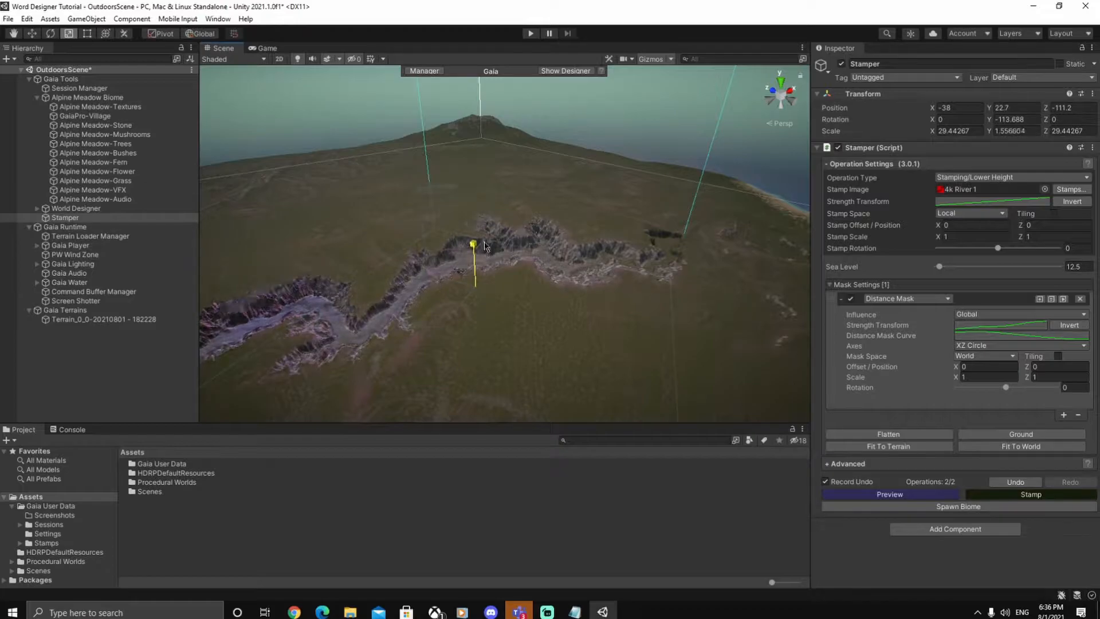
right_click_drag(629, 291, 339, 279)
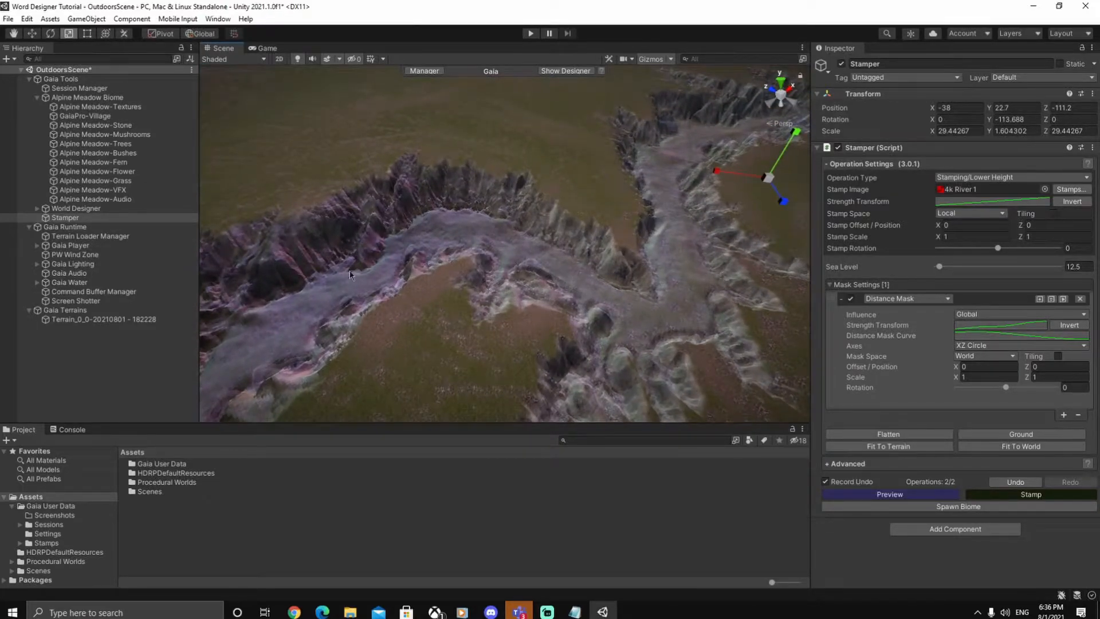
key("f")
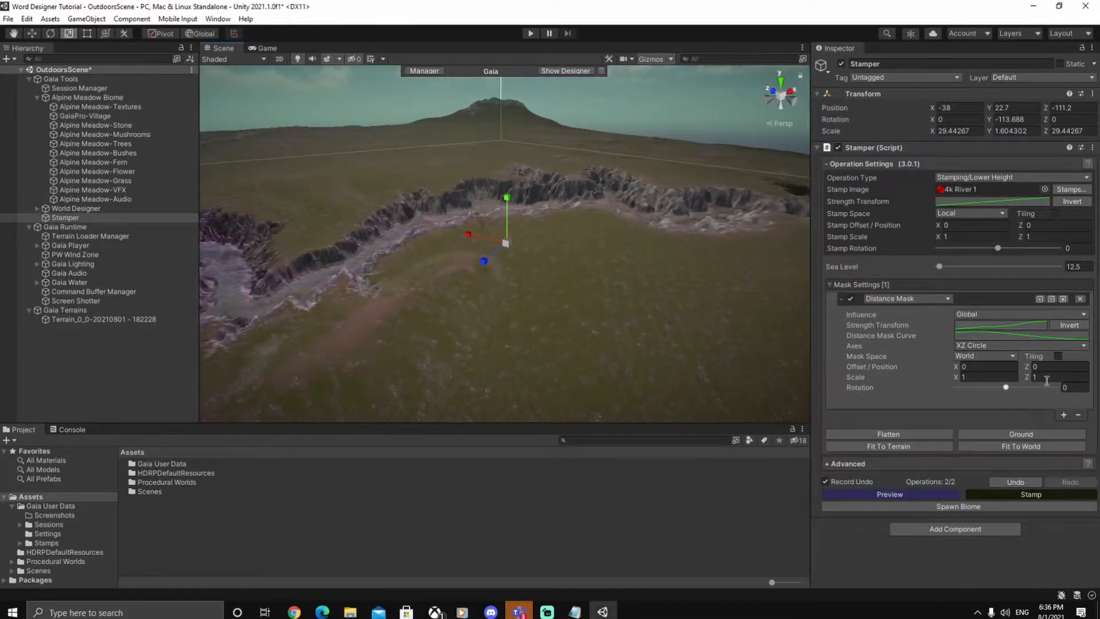
Set the distance mask's space to Local and reduce the Stamper's Y scale to about 1.26.
left_click(1010, 356)
left_click(977, 363)
right_click_drag(624, 338, 518, 243)
left_click_drag(518, 234, 524, 247)
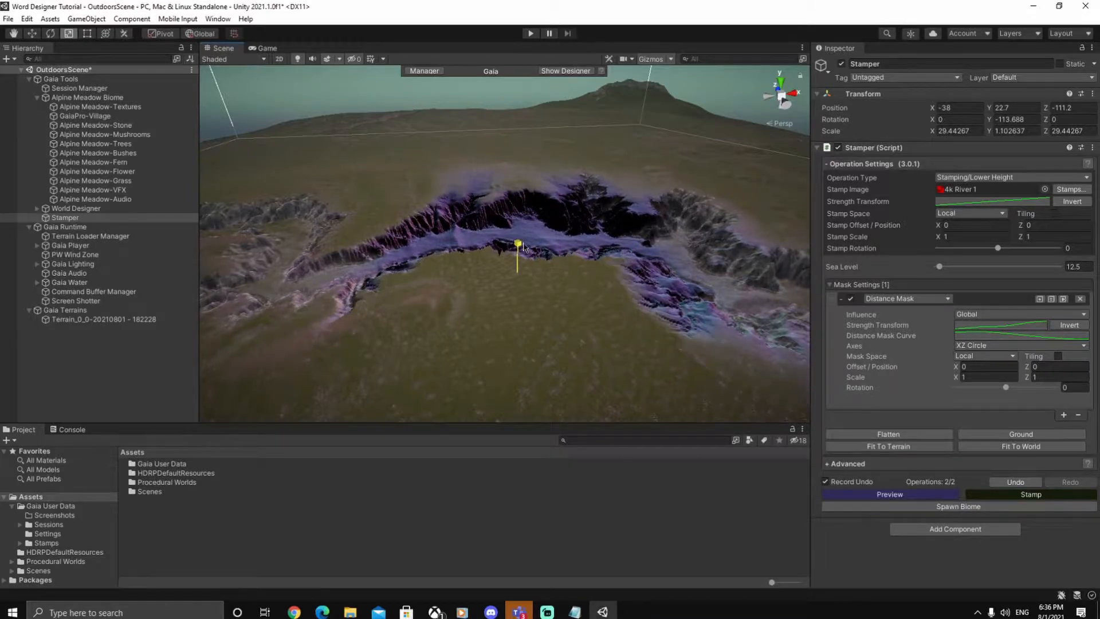
right_click_drag(524, 249, 368, 211)
left_click_drag(365, 197, 360, 193)
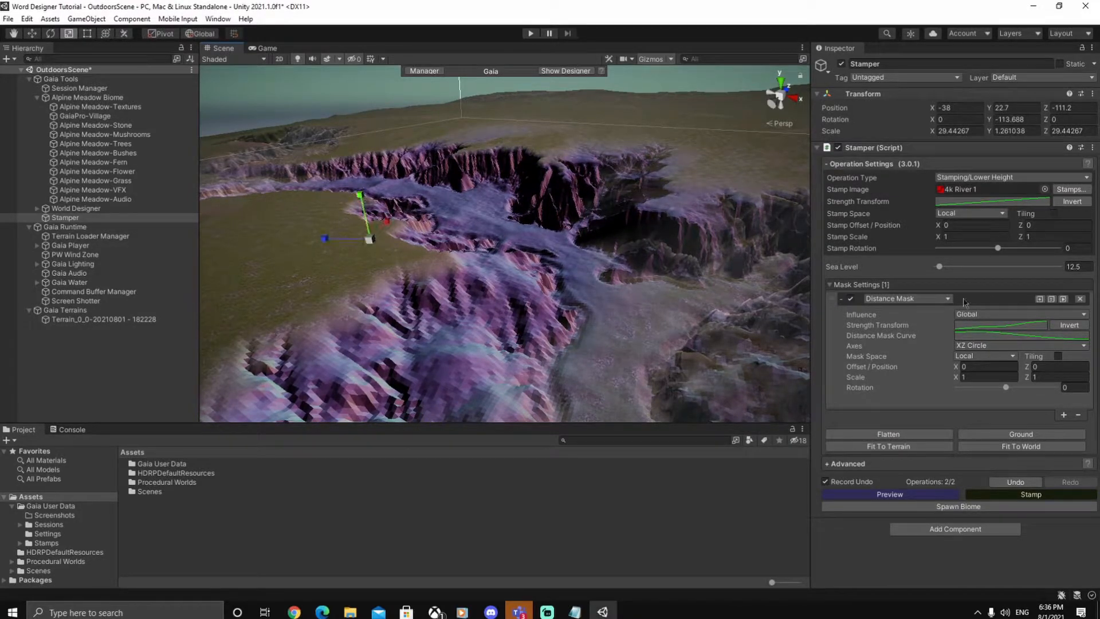
Apply a curve preset to the distance mask, reduce the Stamper's Y scale to about 1.2 and stamp the river again.
left_click(987, 332)
left_click(794, 583)
mouse_move(533, 275)
right_mouse_down()
mouse_move(606, 269)
mouse_move(549, 268)
right_mouse_up()
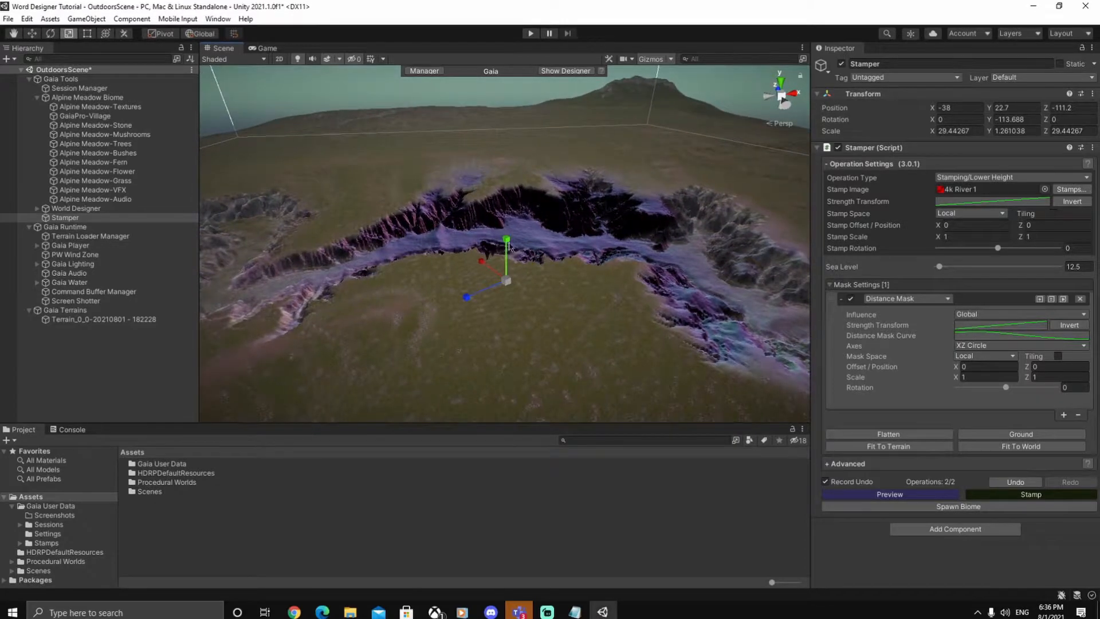
left_click_drag(505, 241, 506, 243)
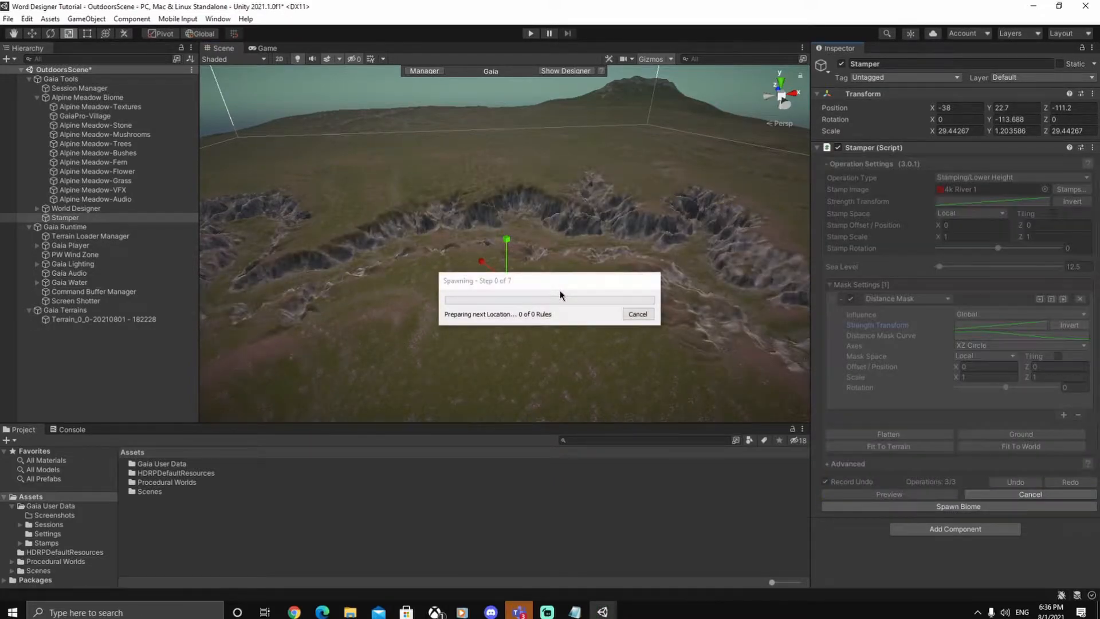
Try the distance mask's influence as Local on the river stamp and return it to Global.
right_click_drag(559, 290, 720, 285)
key("w")
left_click(1014, 323)
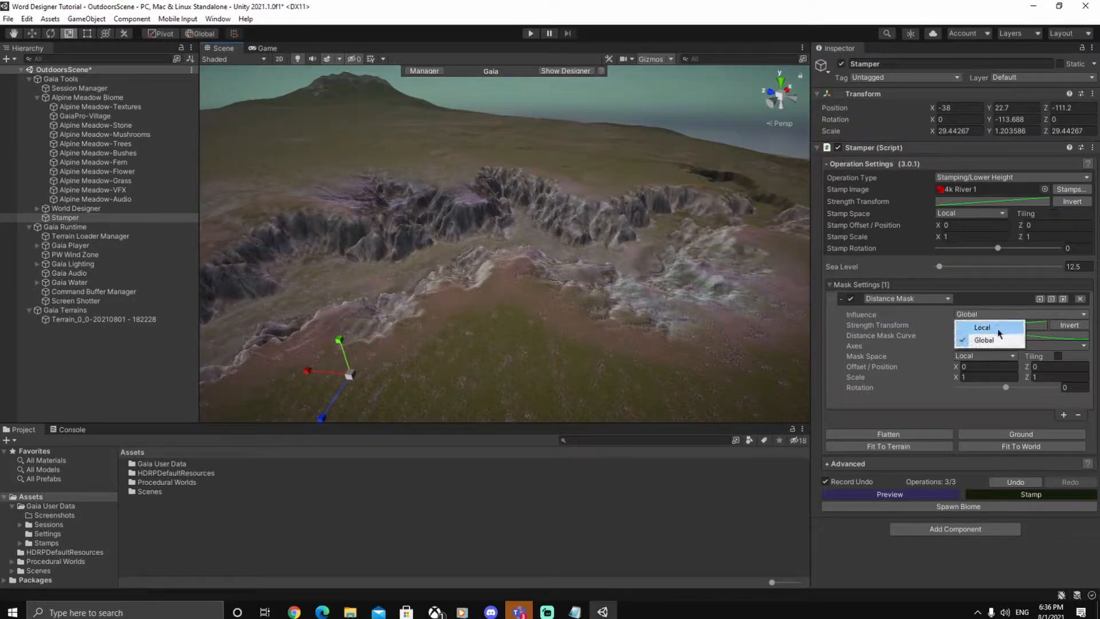
left_click(1000, 325)
mouse_move(498, 298)
right_mouse_down()
mouse_move(527, 295)
mouse_move(504, 293)
right_mouse_up()
key("s")
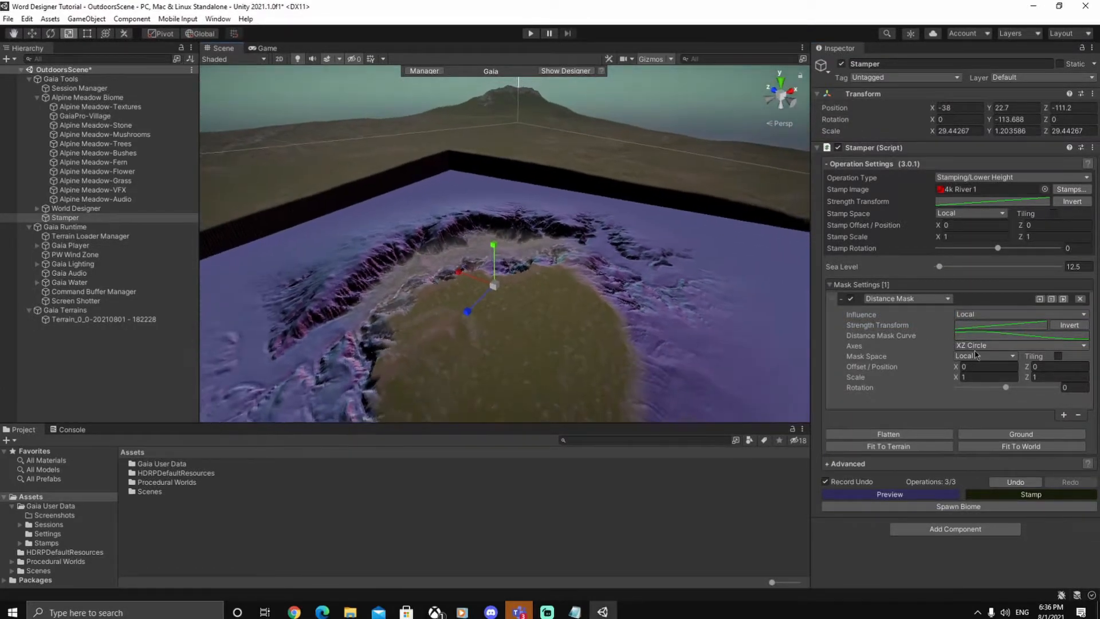
left_click(986, 314)
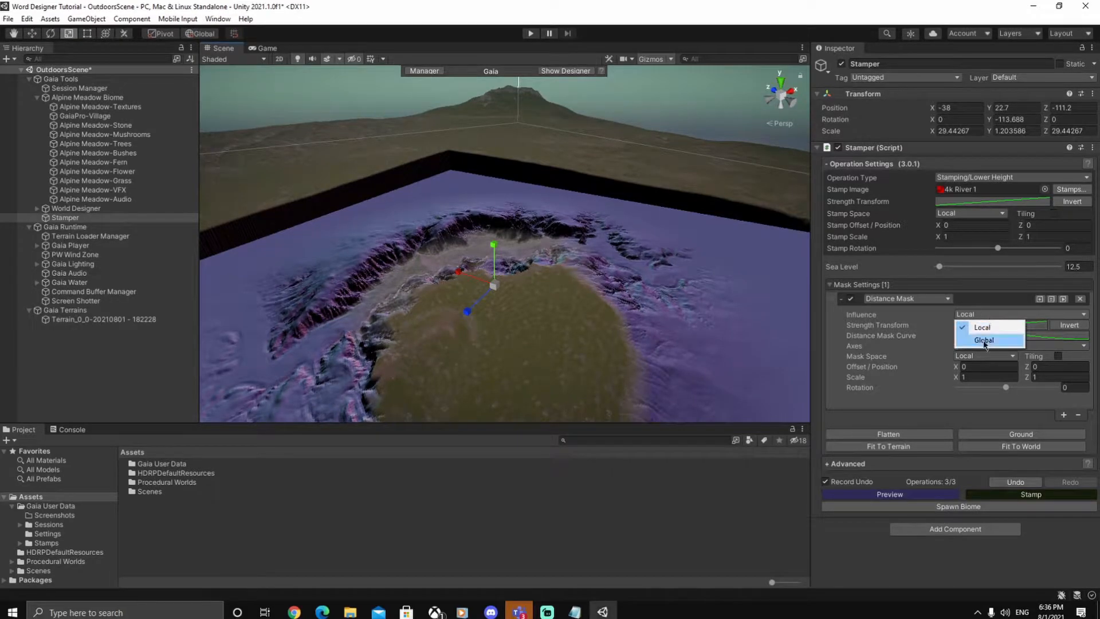
left_click(984, 340)
Reduce the Stamper's Y scale to about 0.9, try the distance mask in World space and return it to Local.
mouse_move(494, 246)
left_mouse_down()
mouse_move(494, 262)
mouse_move(494, 252)
left_mouse_up()
left_click(956, 357)
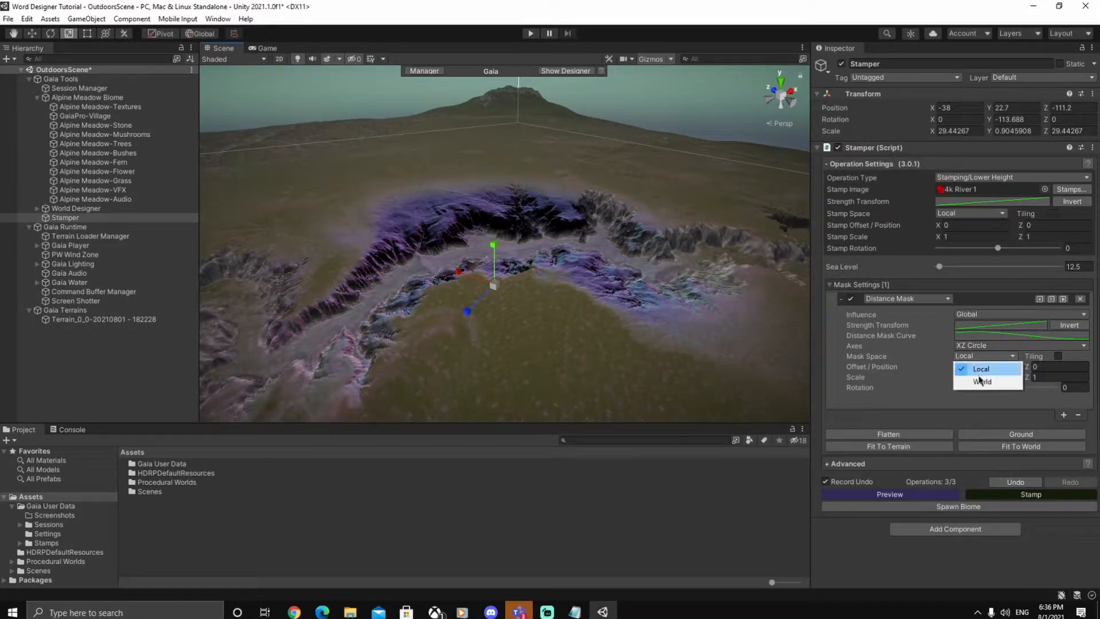
left_click(982, 381)
right_click_drag(585, 282, 535, 281)
left_click(972, 355)
left_click(980, 368)
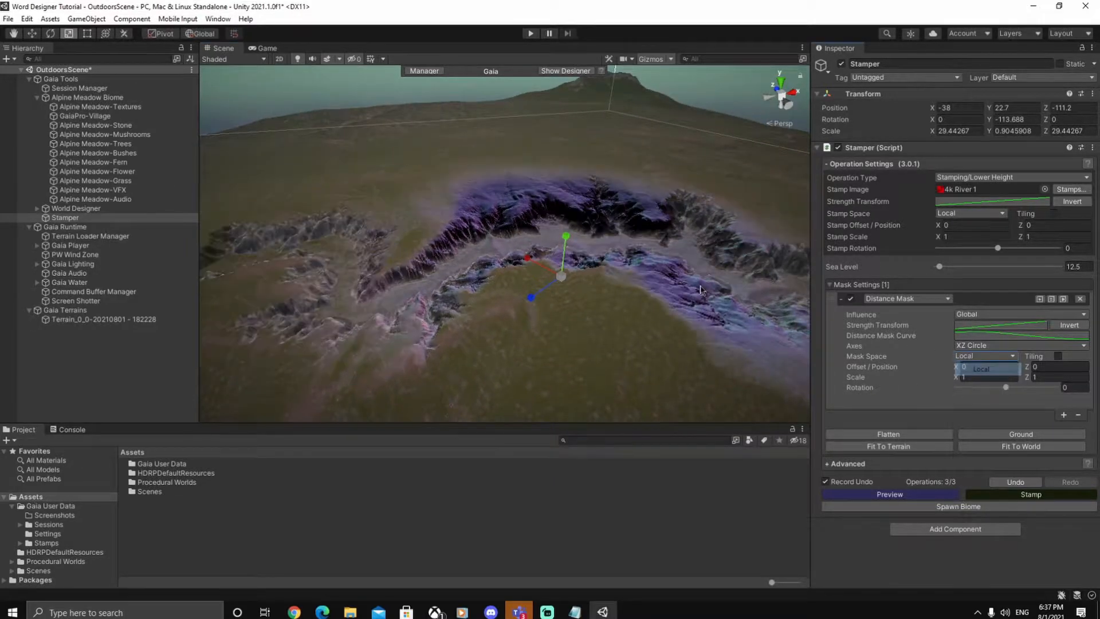
Reduce the Stamper's Y scale to about 0.8, stamp the river and deselect the Stamper to view the terrain.
left_click_drag(567, 239, 567, 241)
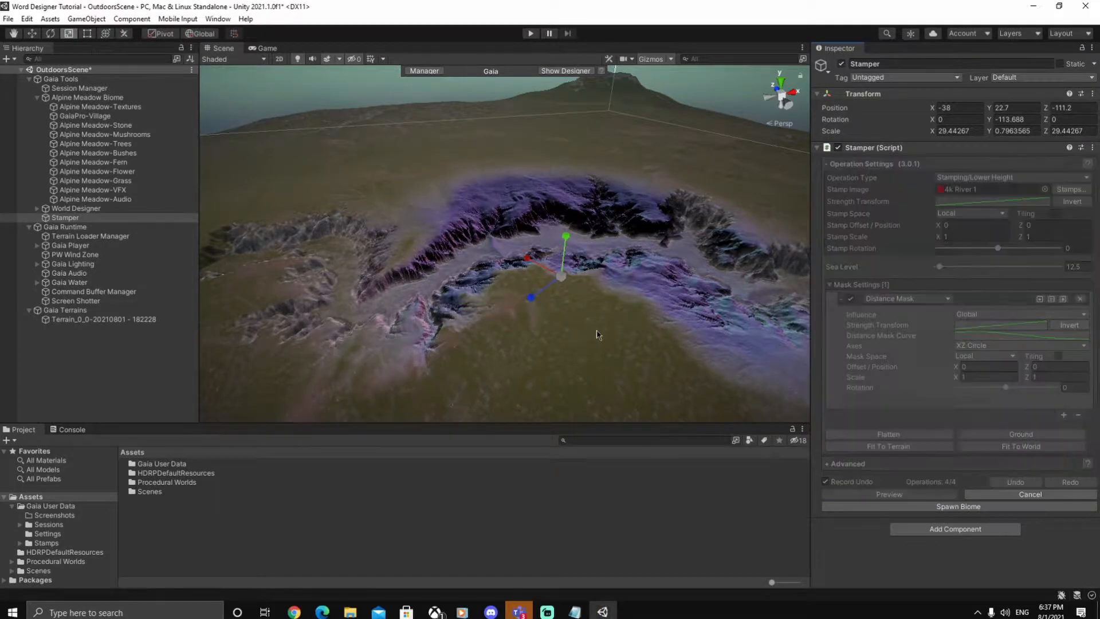
left_click(121, 359)
right_click_drag(606, 344, 685, 304)
Remove the distance mask from the Stamper and raise the Stamper to about Y 32.6.
left_click(64, 218)
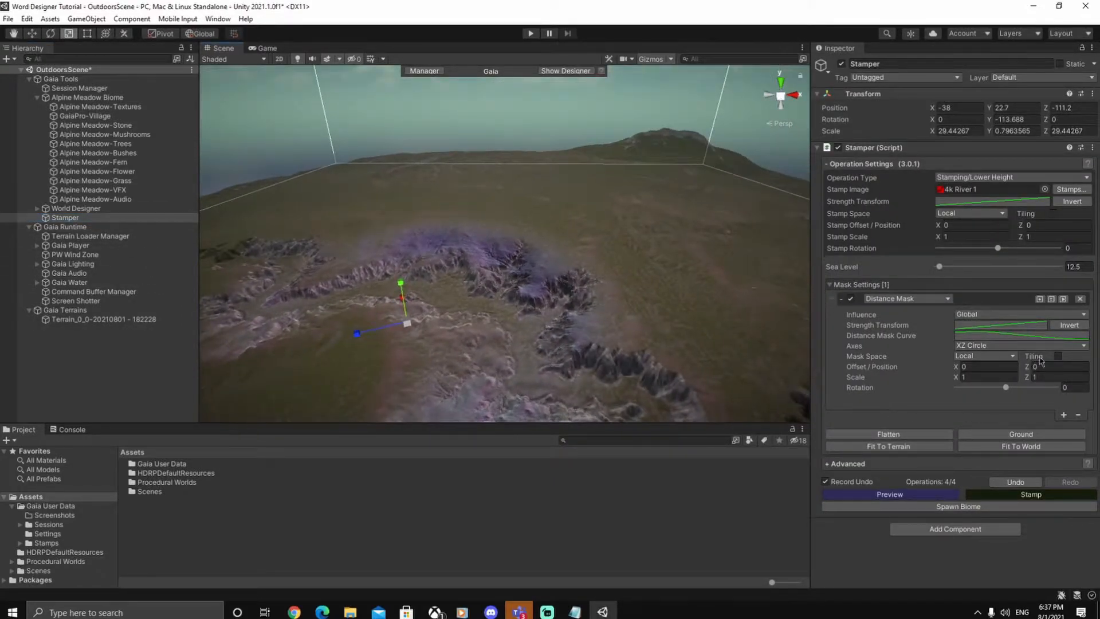
left_click(1081, 299)
right_click_drag(607, 269, 527, 280)
key("w")
left_click_drag(491, 243, 498, 224)
Review the Stamper's available Effects and Erosion operation types without choosing one.
left_click(983, 177)
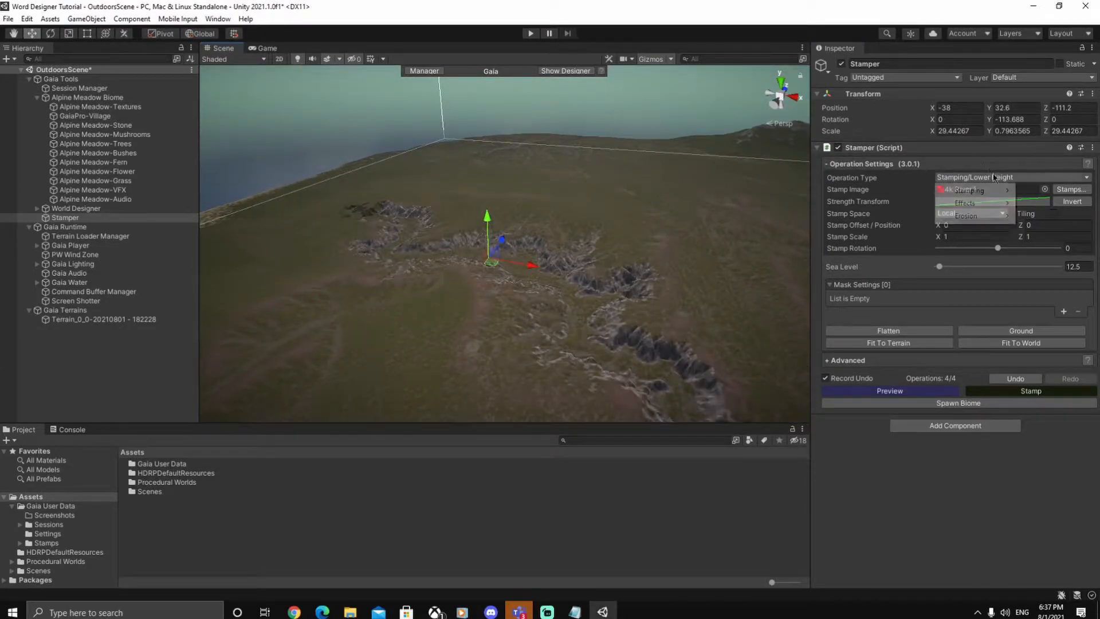
mouse_move(988, 193)
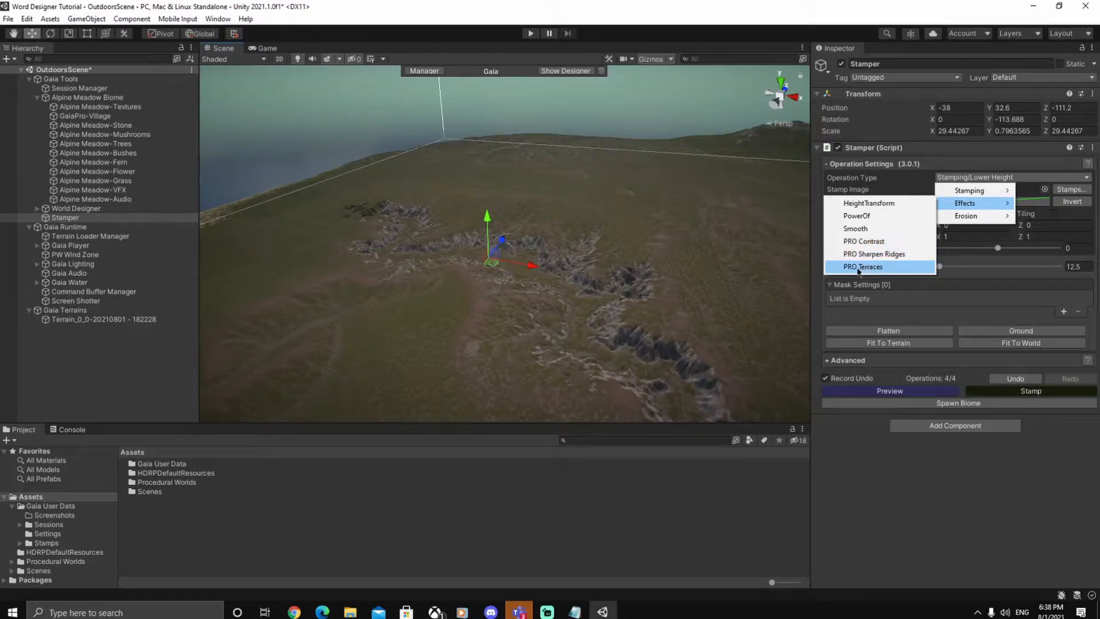
mouse_move(966, 216)
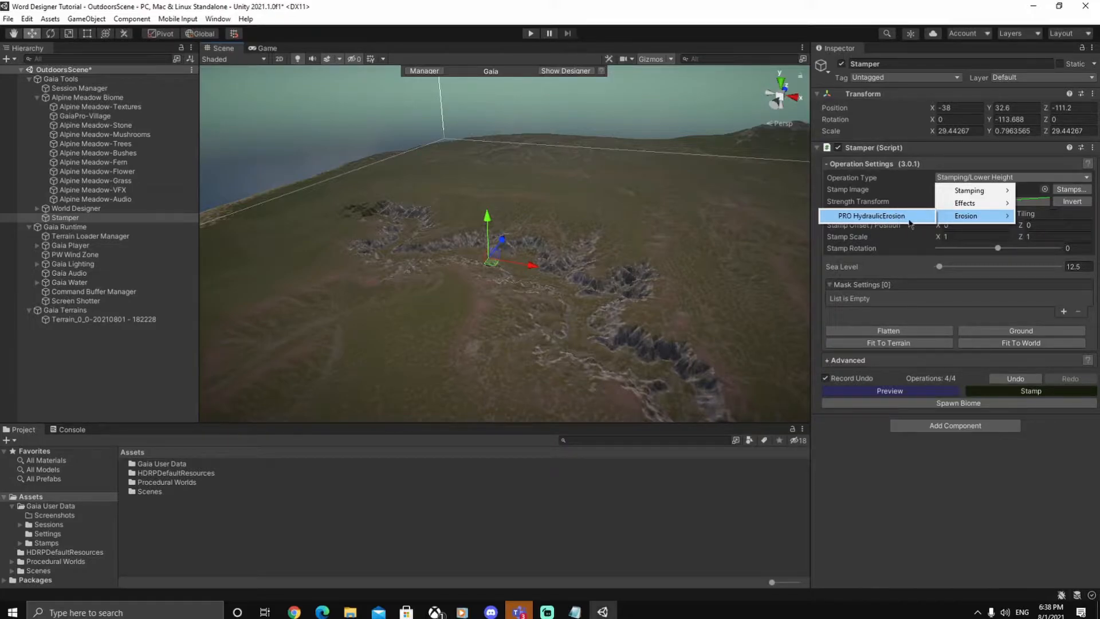
left_click(900, 466)
right_click_drag(504, 249, 645, 257)
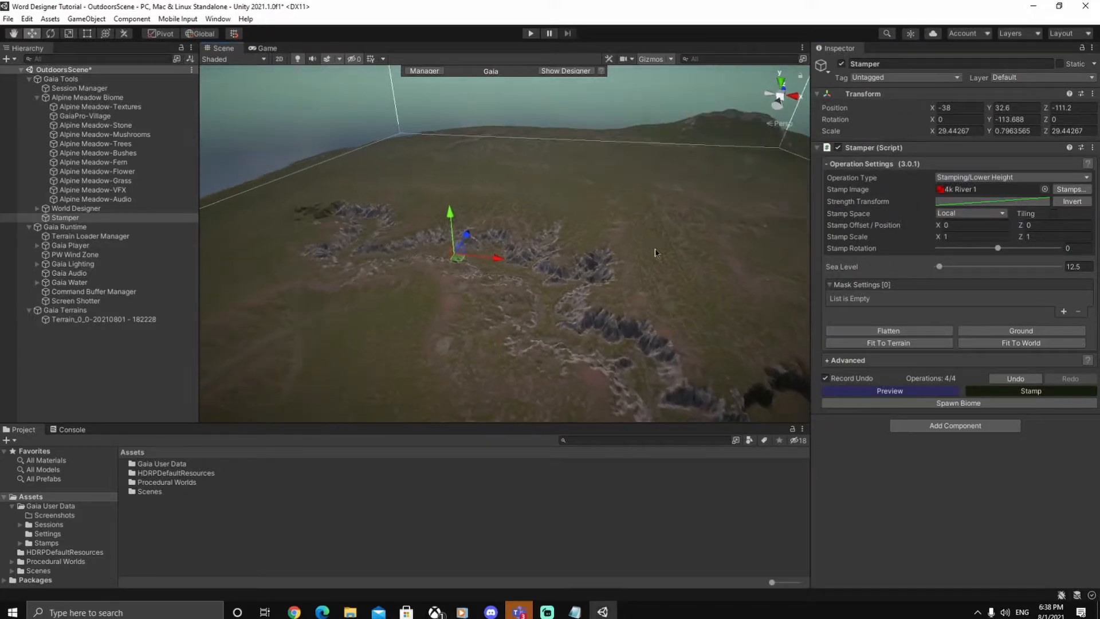
Set the Stamper's operation type to Stamping/Raise Height and open the Stamp Browser.
left_click(1046, 178)
mouse_move(973, 187)
left_click(871, 189)
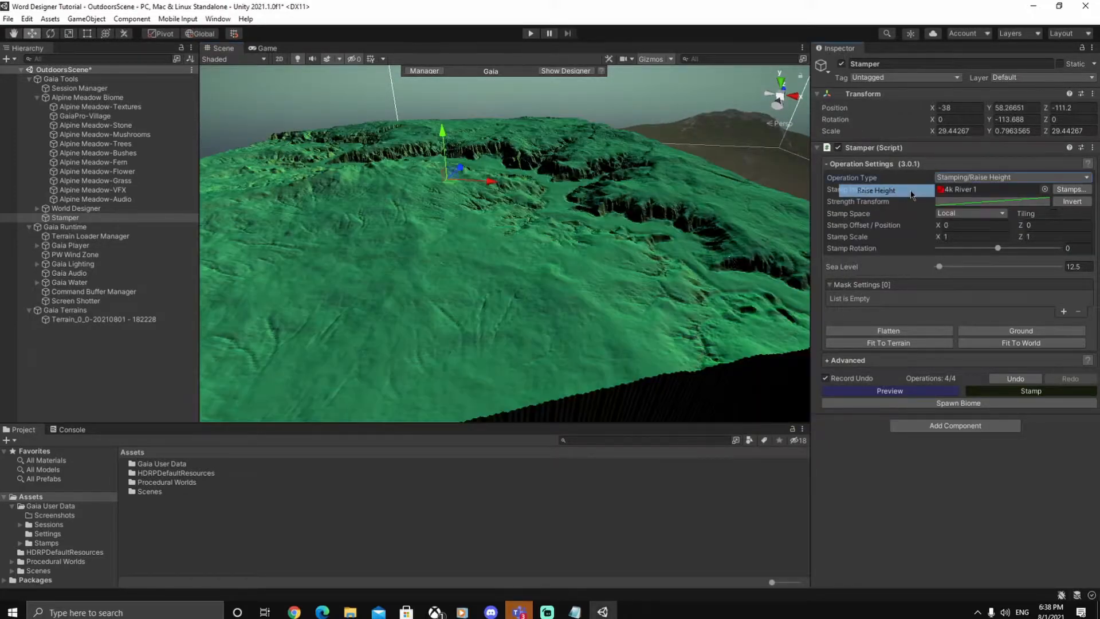
key("s")
right_click_drag(691, 270, 637, 294)
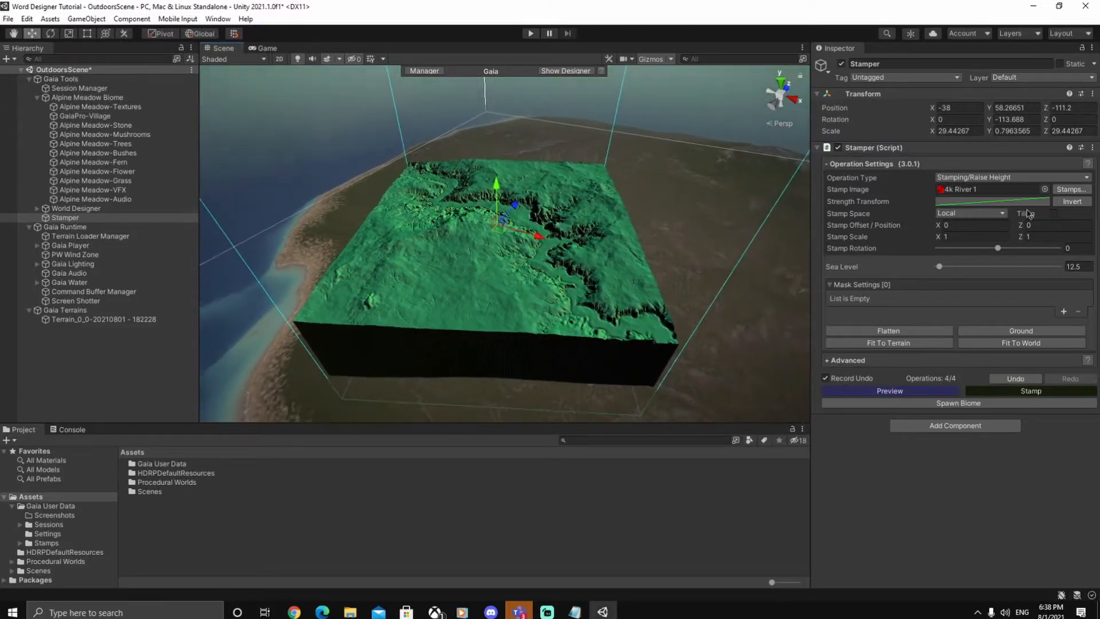
left_click(1068, 189)
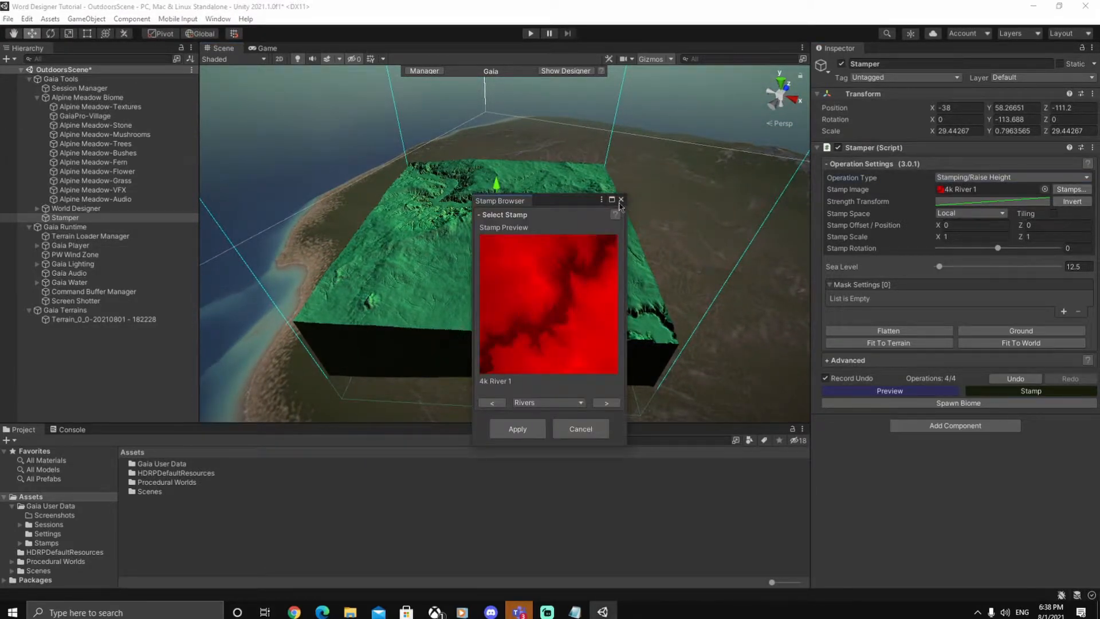
Switch the stamp category to Mountains with 2k Mountain 1 and raise the Stamper's Y scale to about 2.1.
left_click_drag(577, 205, 904, 195)
left_click(887, 392)
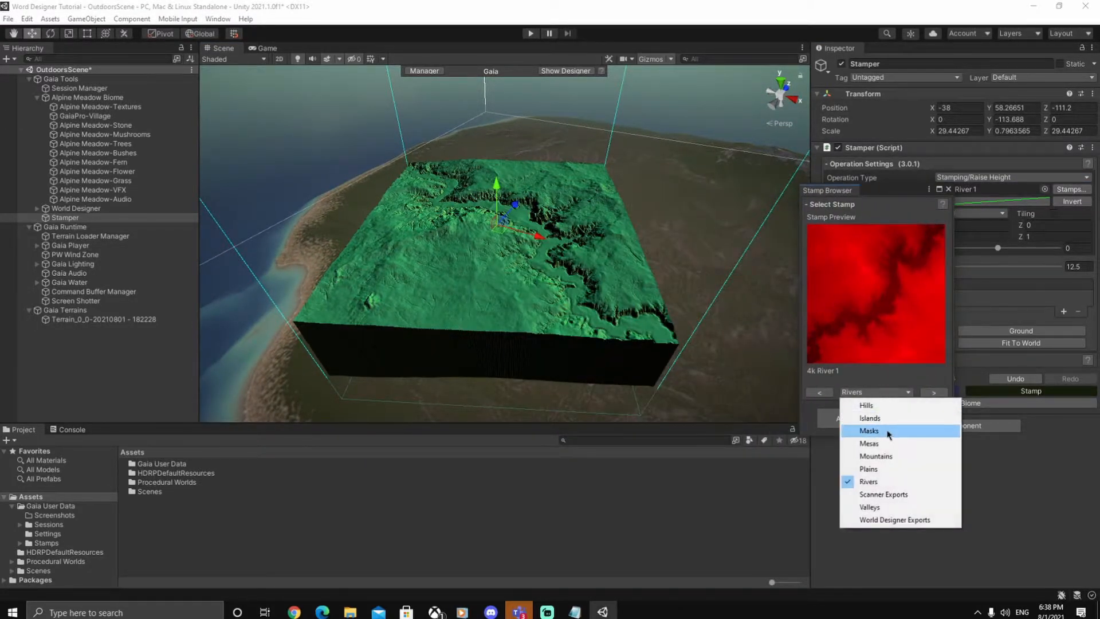
left_click(886, 456)
key("e")
key("r")
left_click_drag(496, 184, 503, 129)
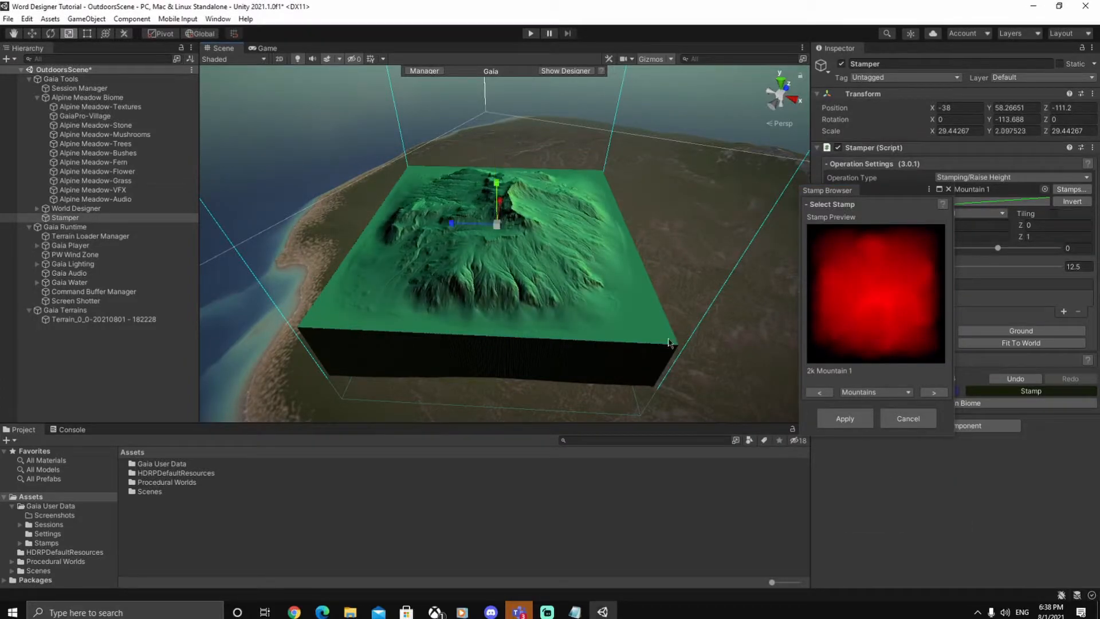
scroll(609, 327, "up", 5)
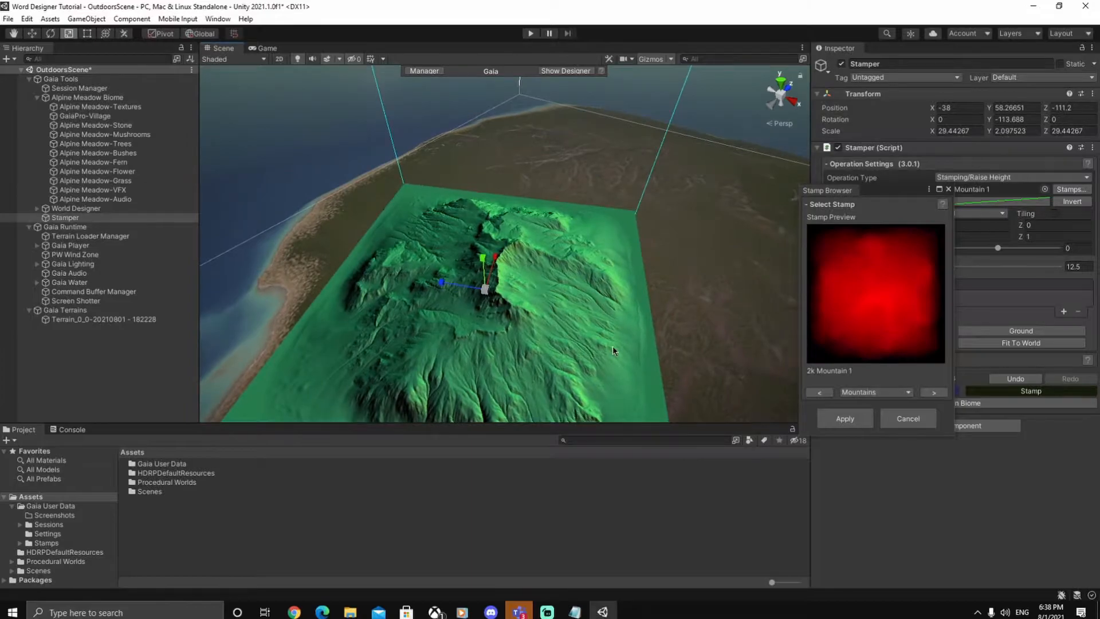
scroll(610, 349, "down", 3)
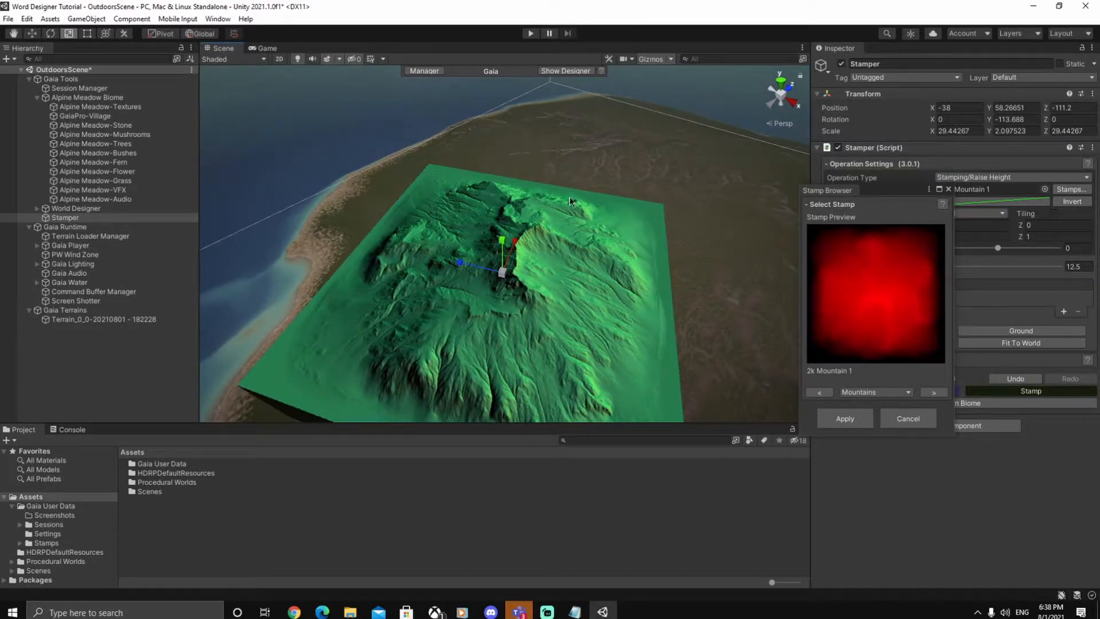
Review the Gaia Tools available in the Gaia Manager's advanced section, including the Scanner, and close the manager.
key("ctrl+g")
left_click(499, 223)
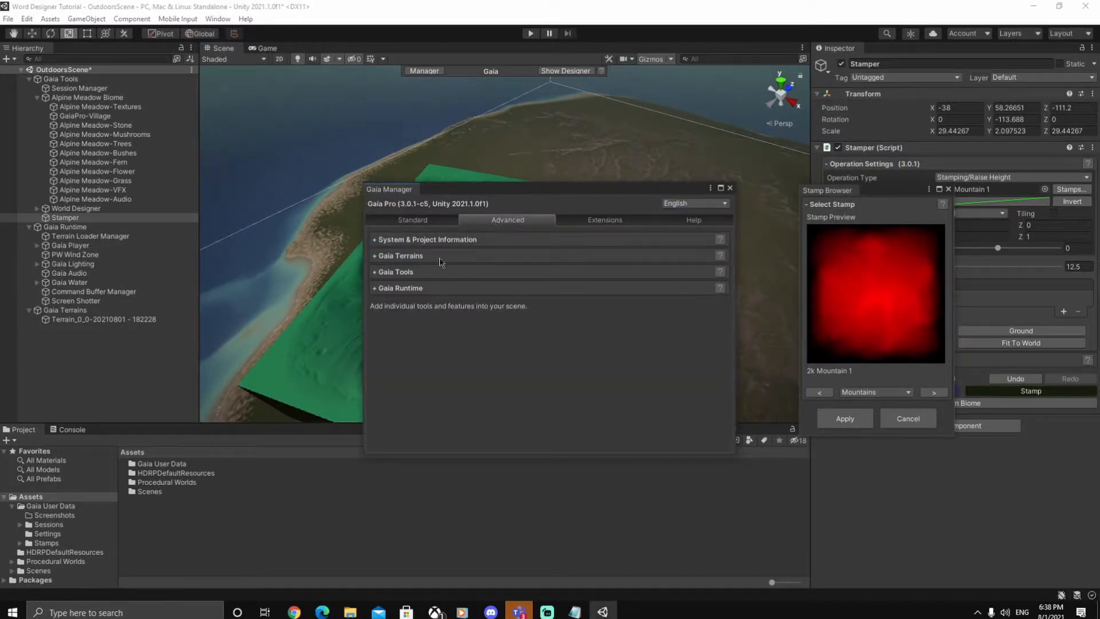
left_click(394, 272)
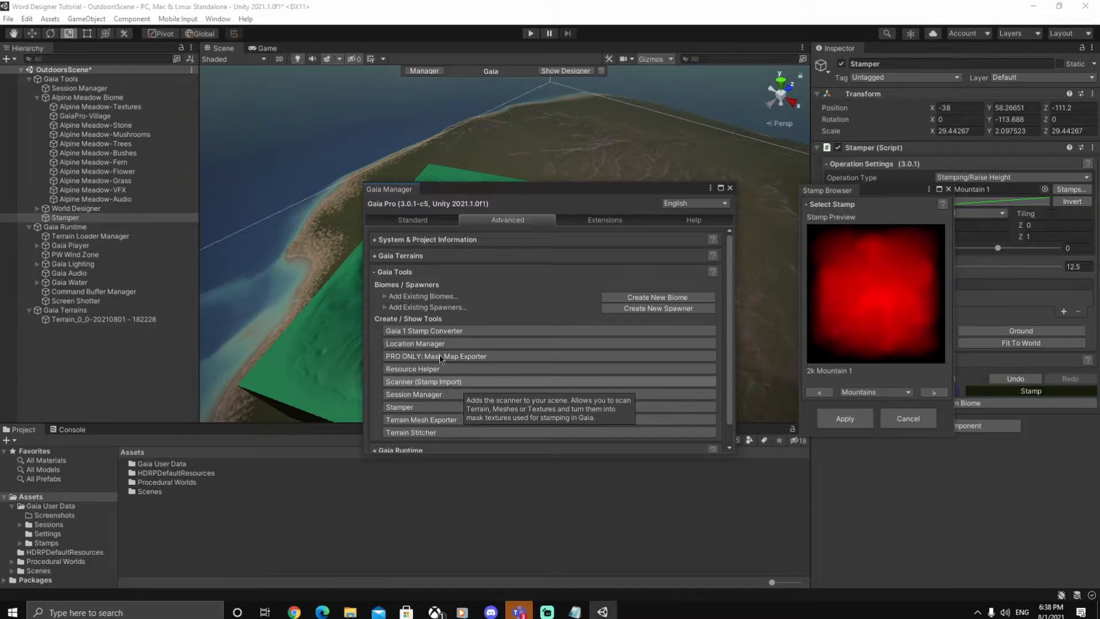
left_click(730, 188)
Preview the Mountains stamps, raise the Stamper's Y scale to about 4.6 and apply the 4k Mountain 5 stamp.
left_click(933, 392)
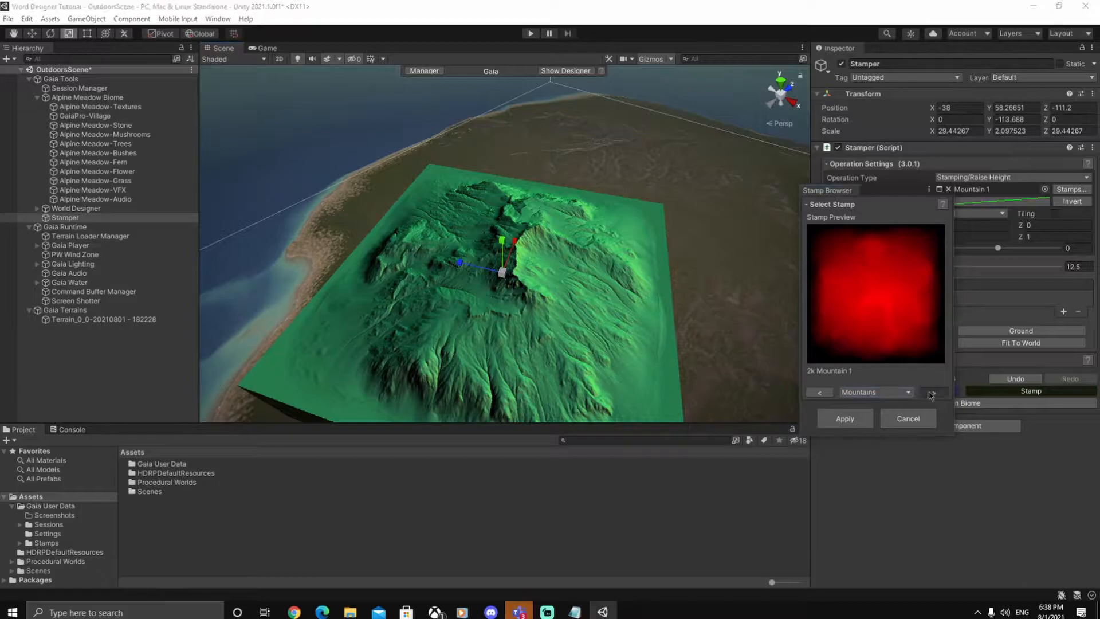
left_click(934, 393)
left_click(933, 393)
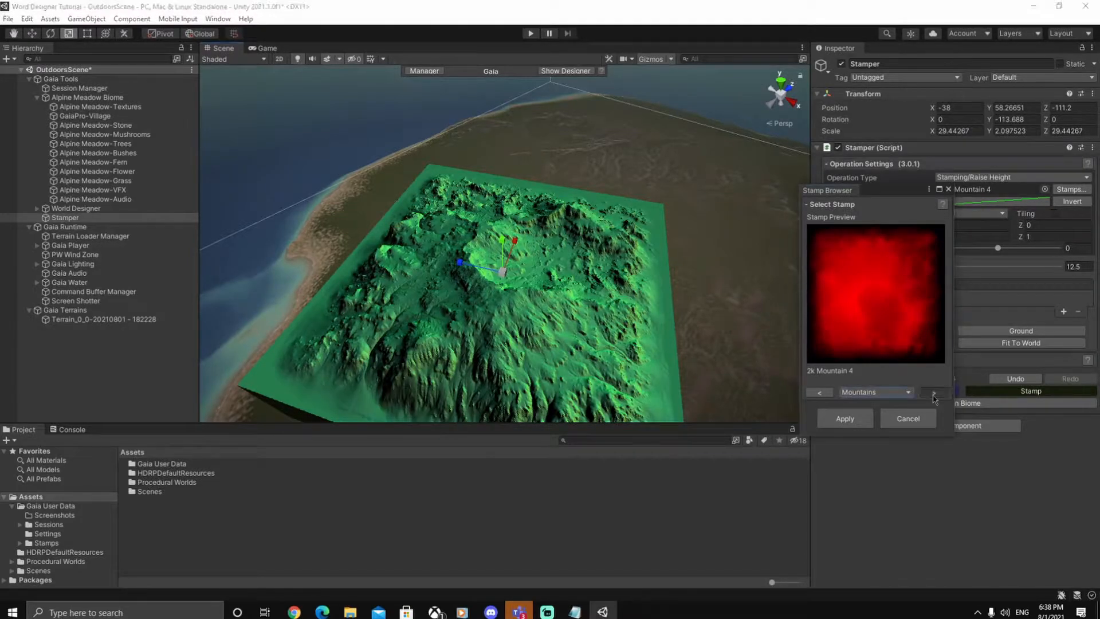
left_click(934, 392)
left_click(934, 393)
left_click(933, 393)
left_click(934, 392)
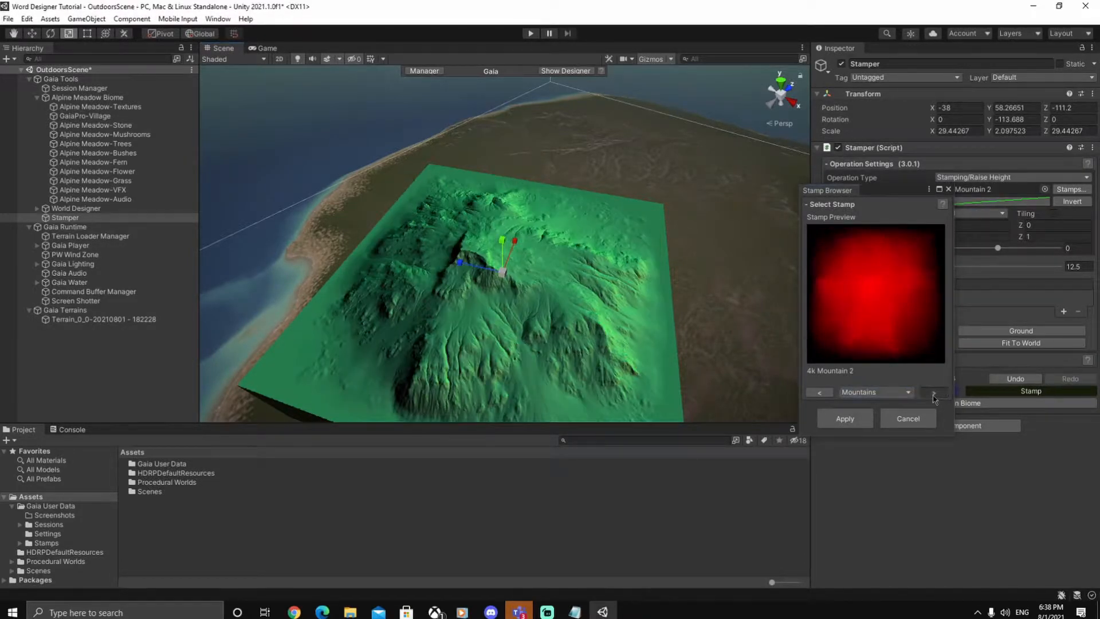
left_click(933, 393)
left_click(934, 392)
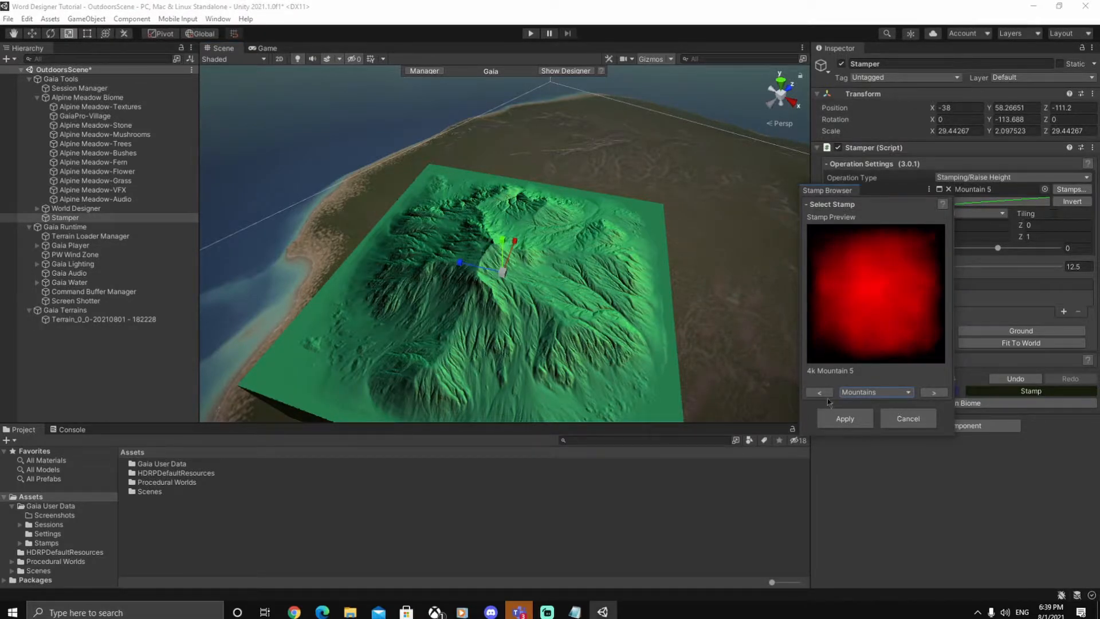
left_click(933, 392)
left_click(934, 393)
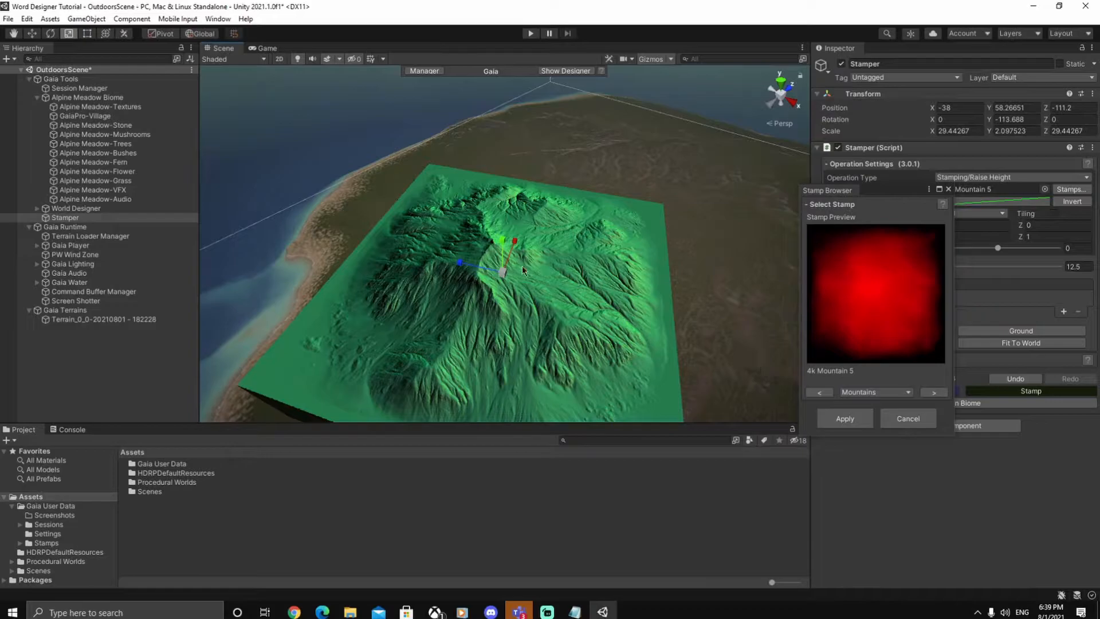
left_click_drag(508, 248, 499, 202)
left_click(845, 418)
Rotate the Stamper to about -64 degrees on Y and place it at about X -81.5, Y 29.3, Z 115.4.
left_click_drag(666, 334, 416, 169, "alt")
left_click_drag(453, 135, 580, 82)
right_click_drag(619, 182, 743, 300)
key("e")
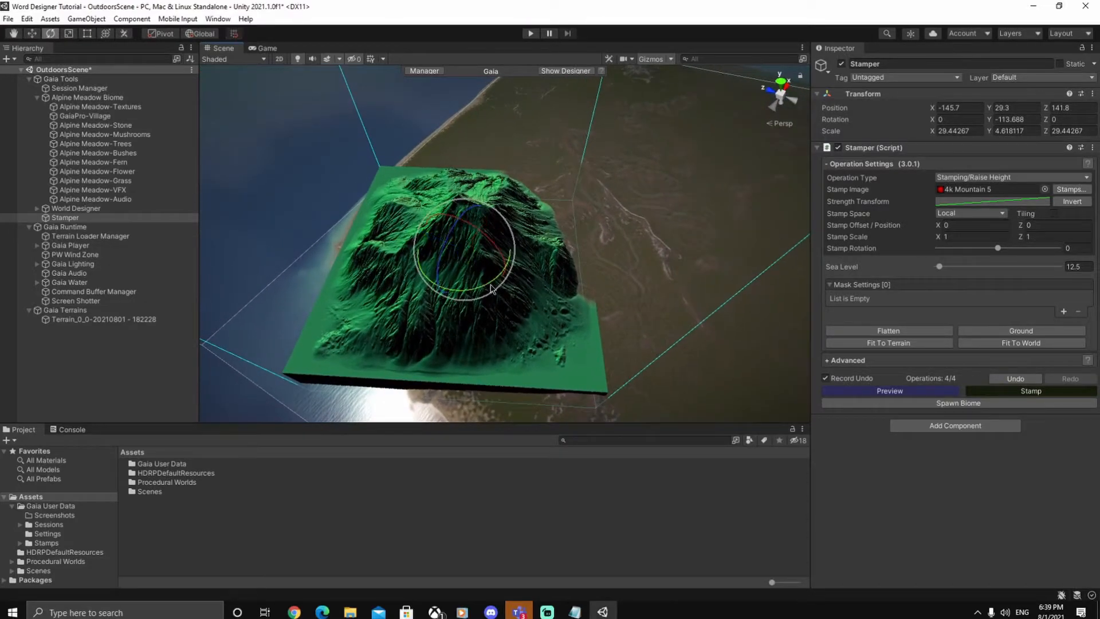
left_click_drag(489, 285, 398, 314)
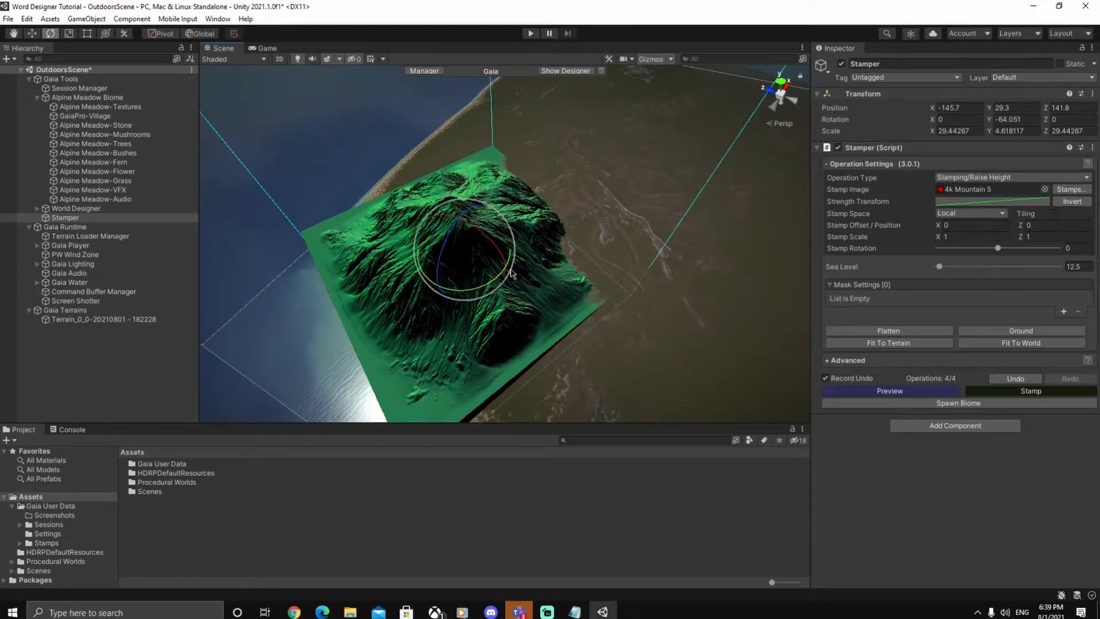
key("w")
left_click_drag(497, 225, 558, 189)
left_click_drag(482, 173, 515, 189)
right_click_drag(504, 258, 579, 273)
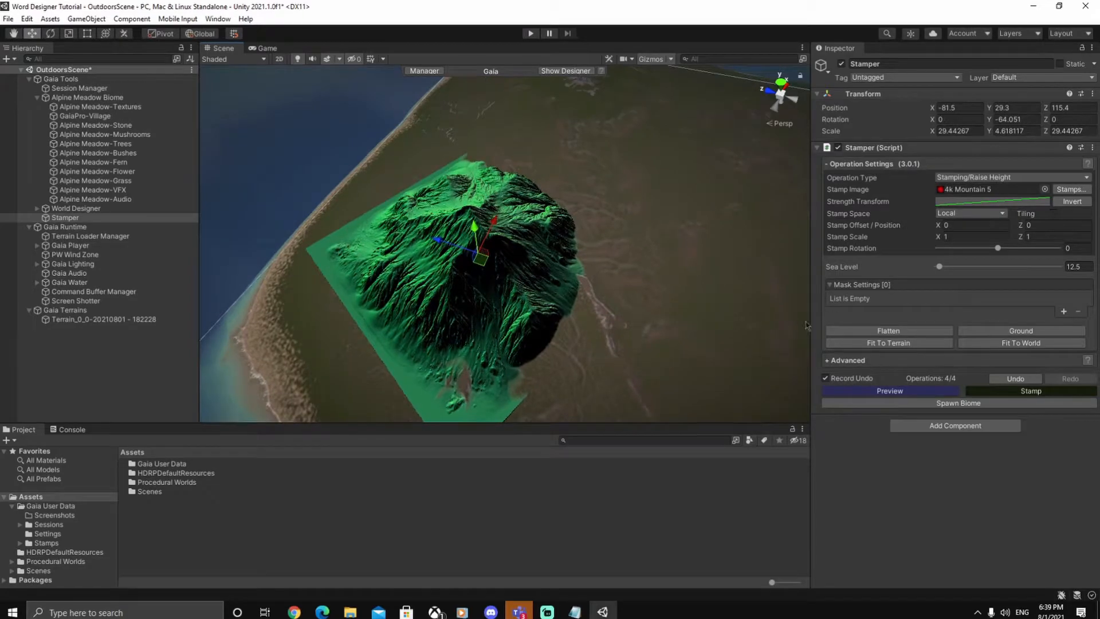
Add a Distance Mask to the Stamper with Global influence and XZ Circle axes.
left_click(1063, 311)
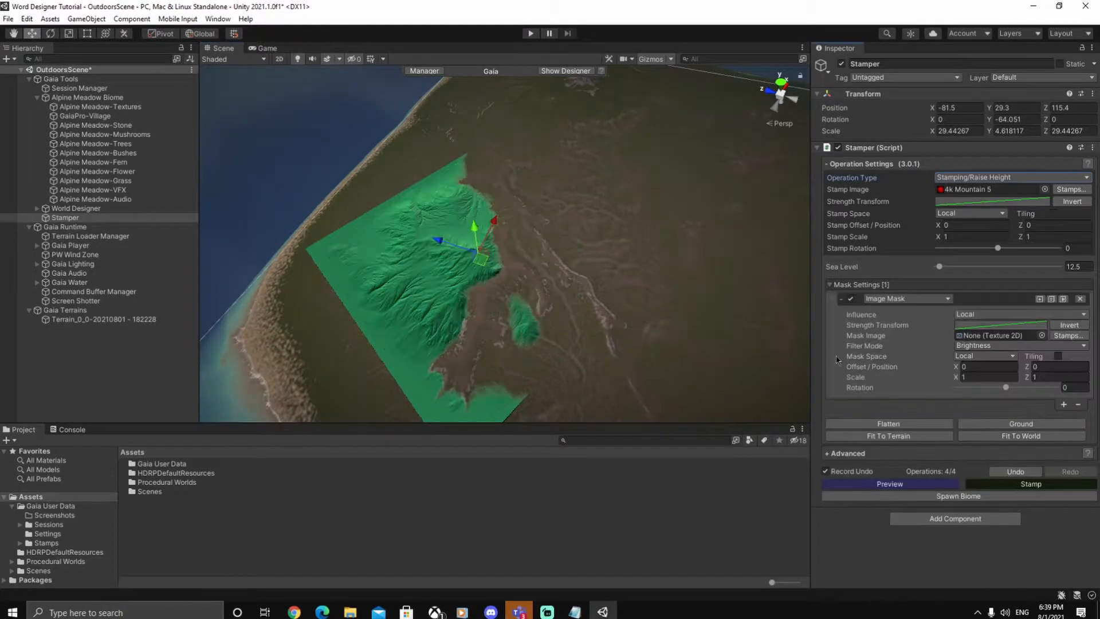
left_click(914, 299)
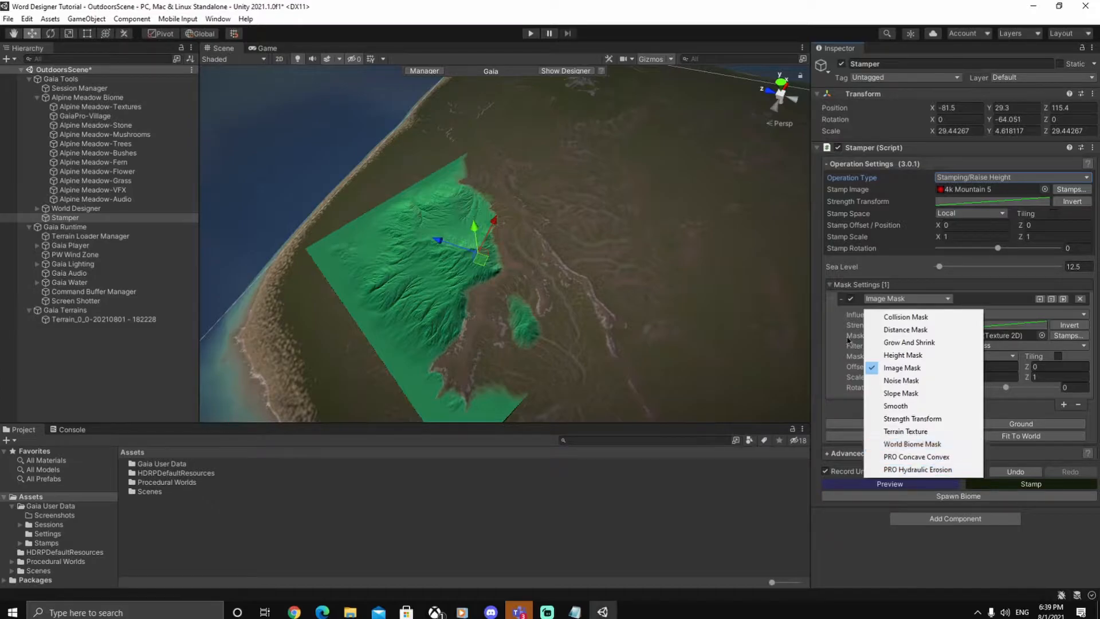
left_click(919, 330)
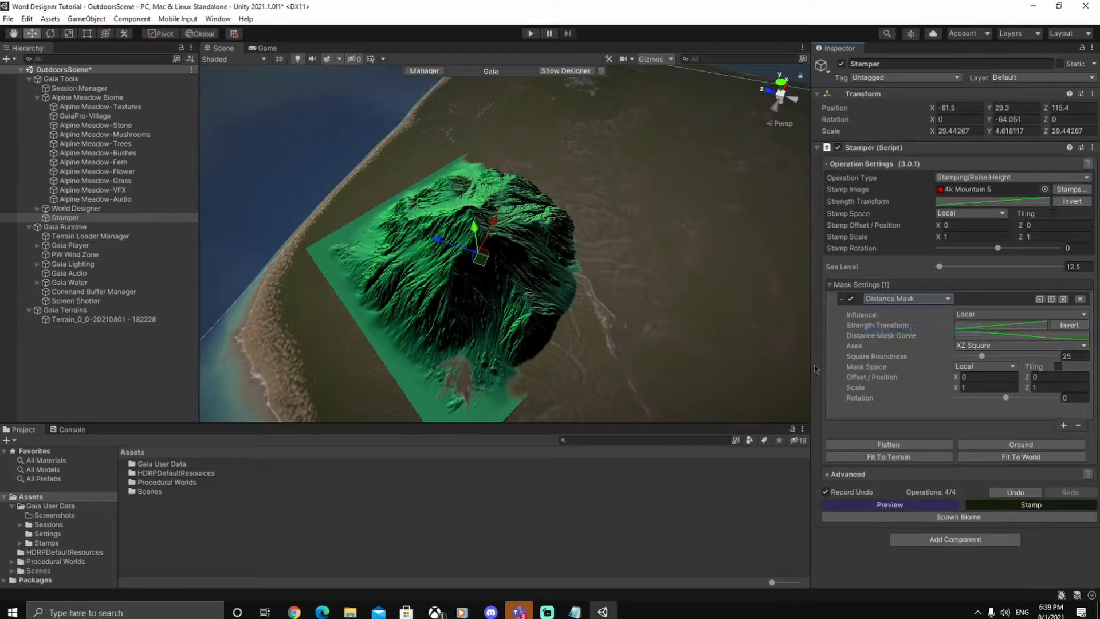
right_click_drag(690, 353, 656, 351)
left_click(972, 316)
left_click(985, 342)
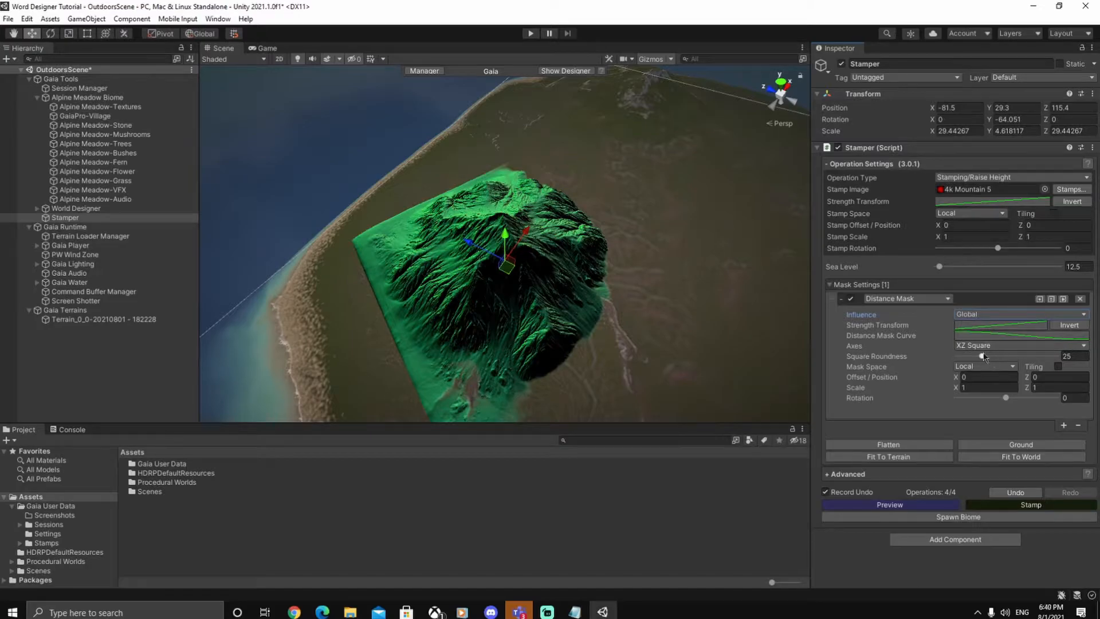
left_click(962, 345)
left_click(986, 358)
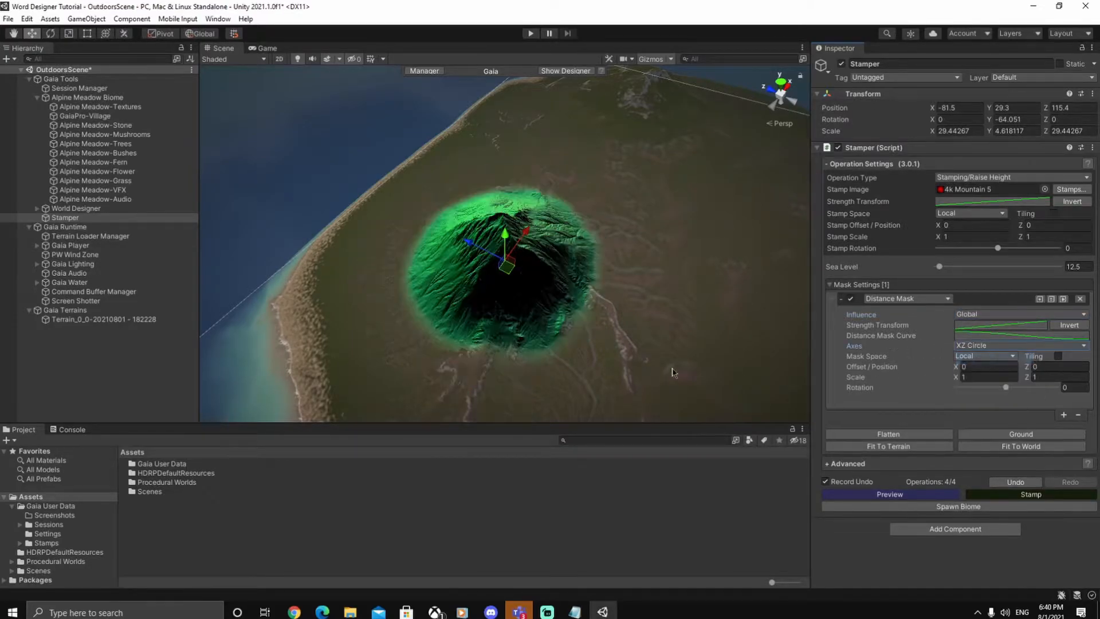
Inspect the masked mountain preview from several sides and lower the Stamper to about Y 22.
left_click_drag(608, 326, 521, 332, "alt")
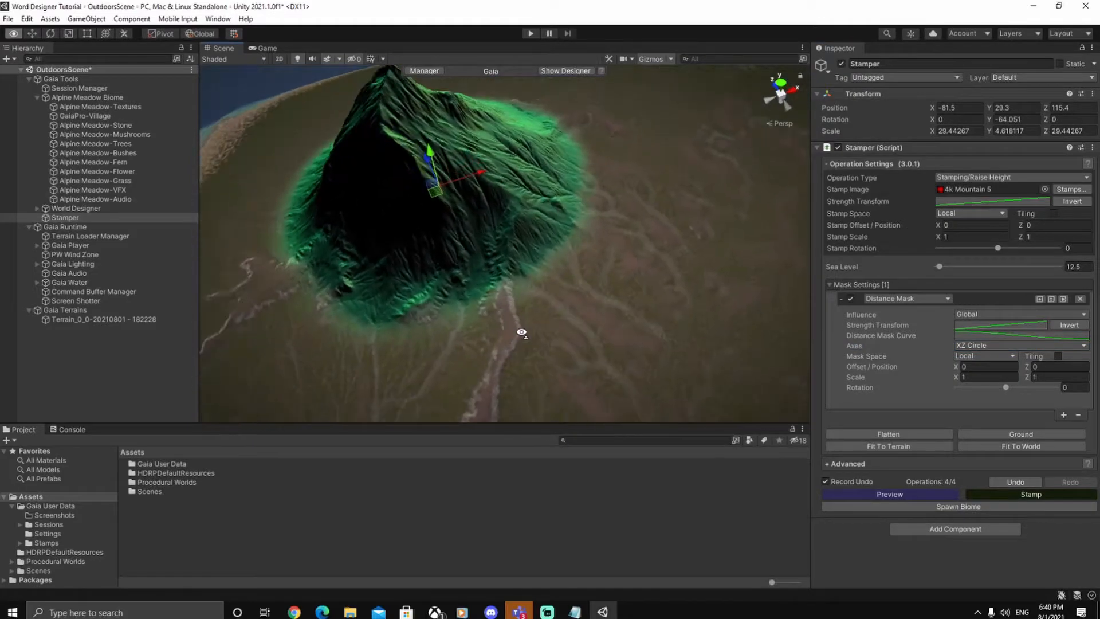
right_click_drag(522, 332, 530, 338)
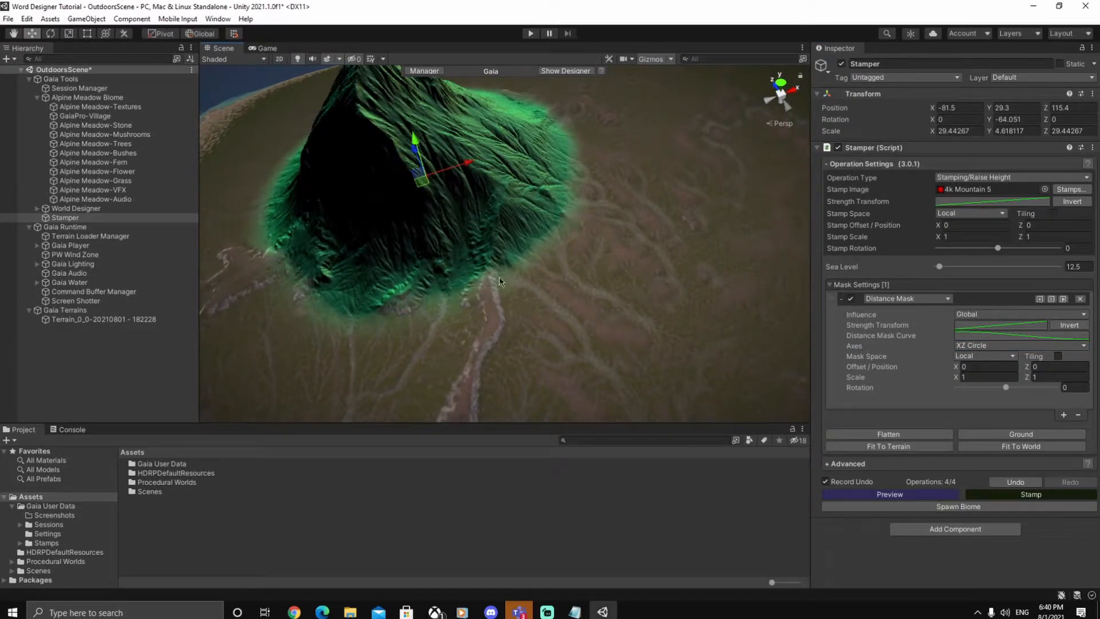
right_click_drag(661, 228, 590, 258)
left_click_drag(572, 283, 575, 269)
right_click_drag(590, 267, 556, 270)
left_click_drag(554, 267, 544, 291)
right_click_drag(547, 294, 442, 242)
left_click_drag(466, 207, 471, 216)
right_click_drag(464, 293, 304, 320)
left_click_drag(506, 339, 585, 353, "alt")
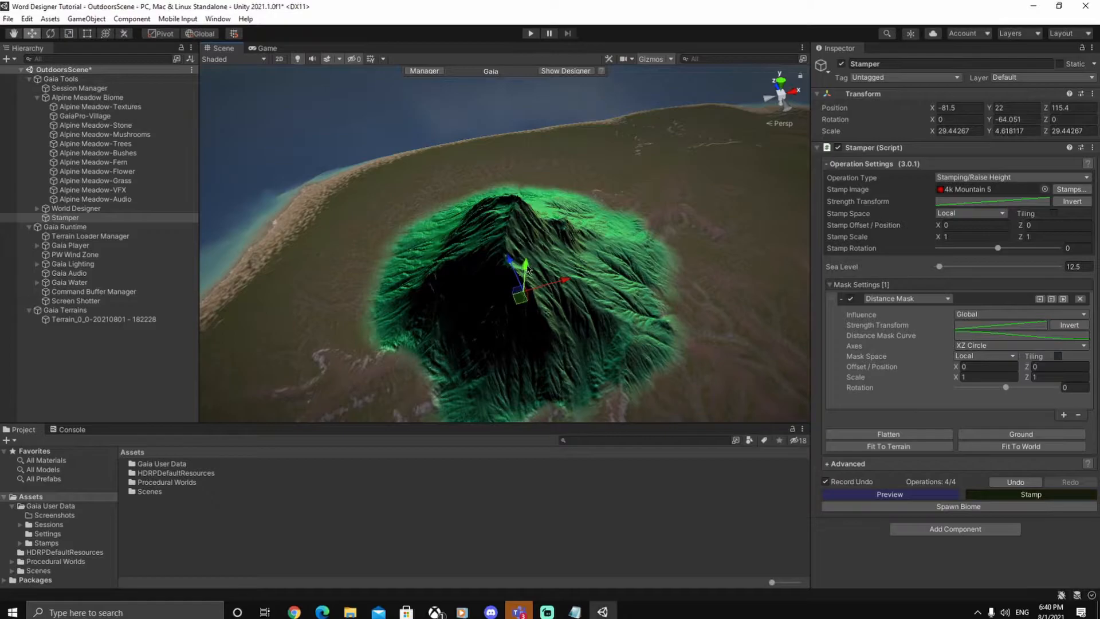
Set the Stamper's Y scale to about 5.56 and its height to Y 15, stamp the mountain and deselect the Stamper.
key("e")
key("r")
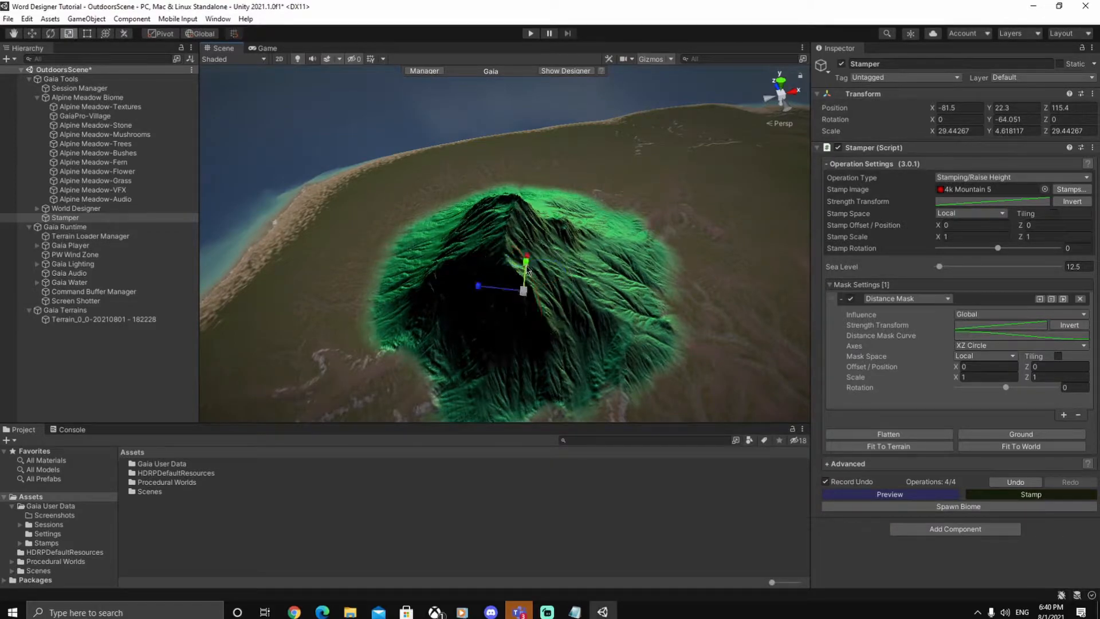
left_click_drag(527, 265, 559, 366)
key("w")
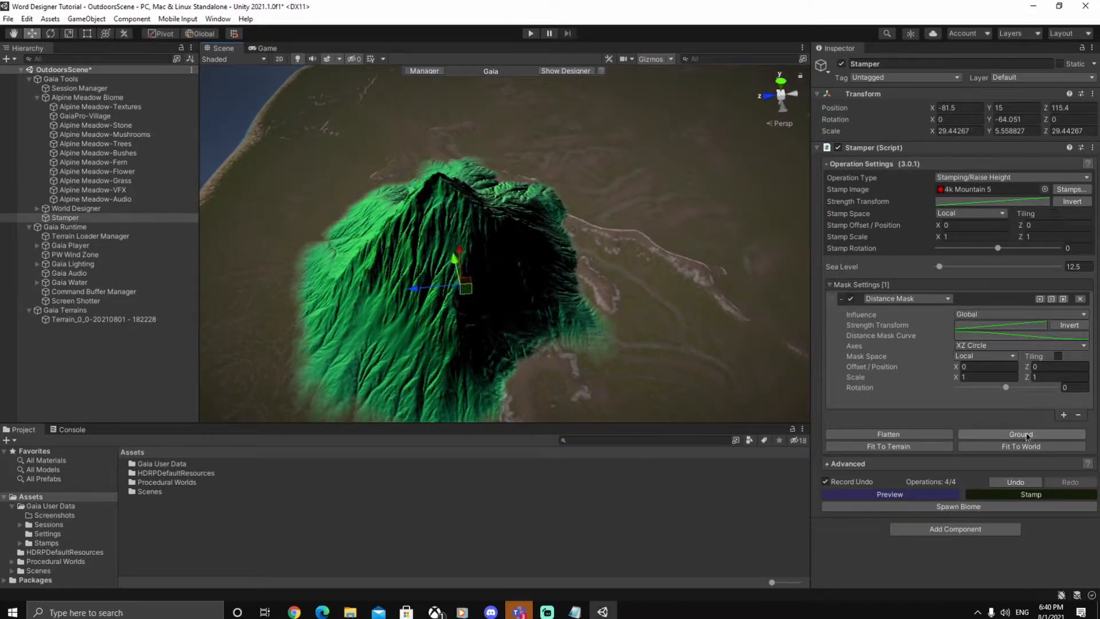
left_click(1025, 495)
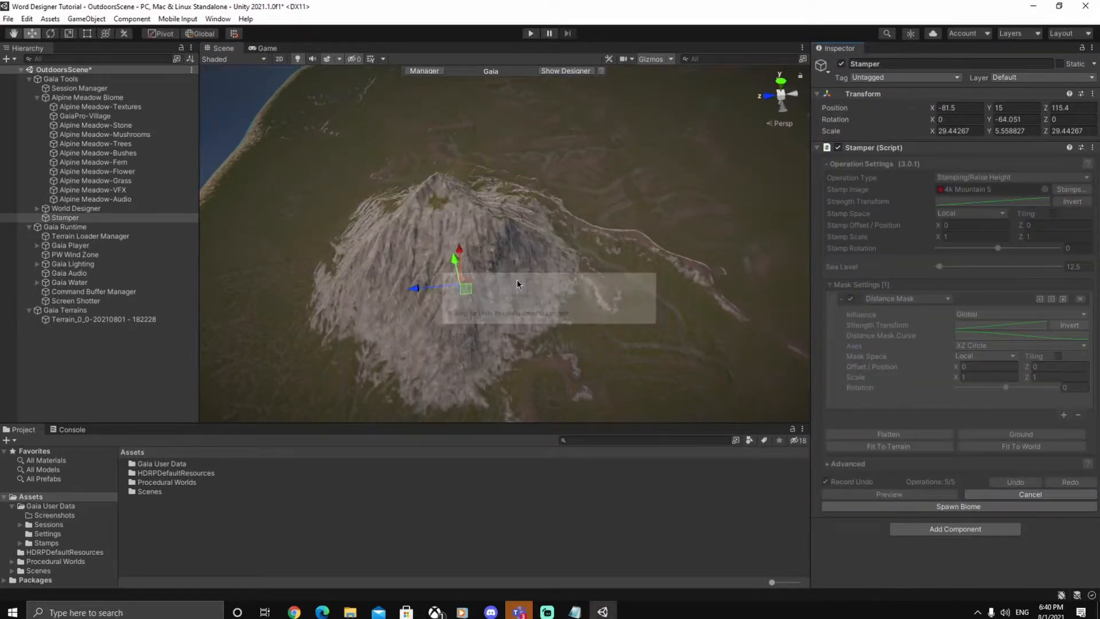
right_click_drag(568, 286, 419, 287)
left_click(383, 340)
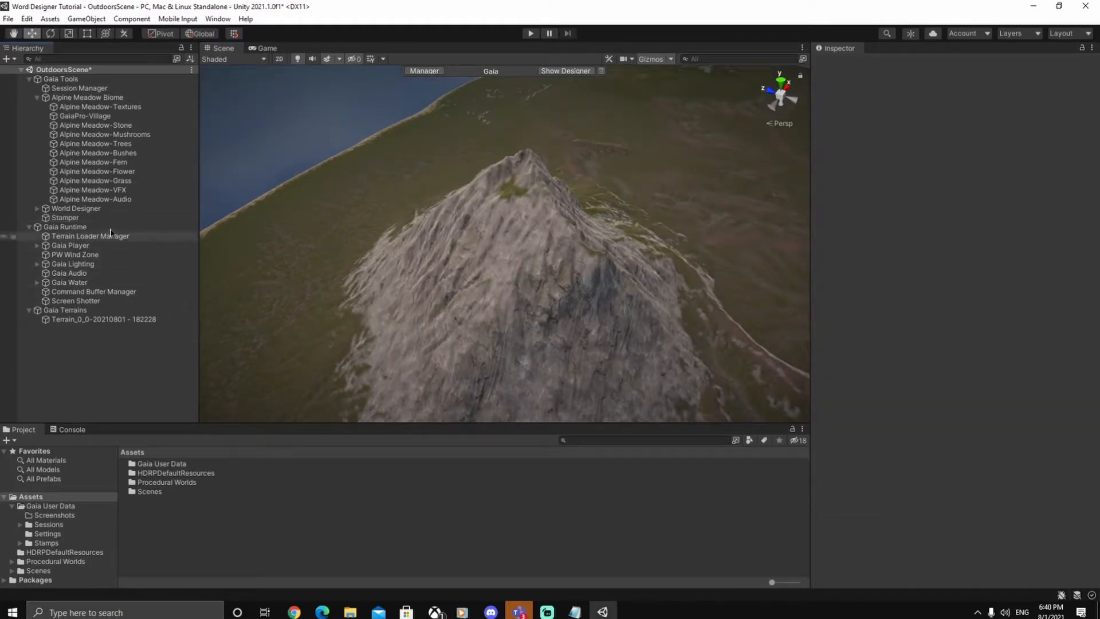
Reselect the Stamper and set its operation type to Erosion/PRO HydraulicErosion.
left_click(65, 218)
left_click(996, 178)
mouse_move(978, 217)
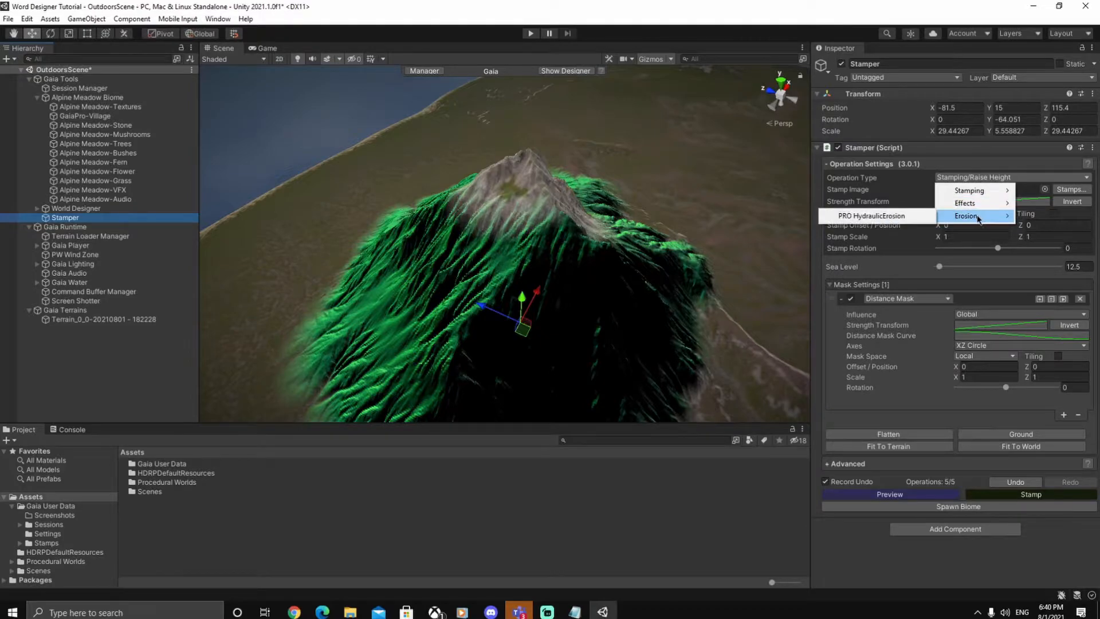
left_click(885, 216)
right_click_drag(638, 248, 561, 312)
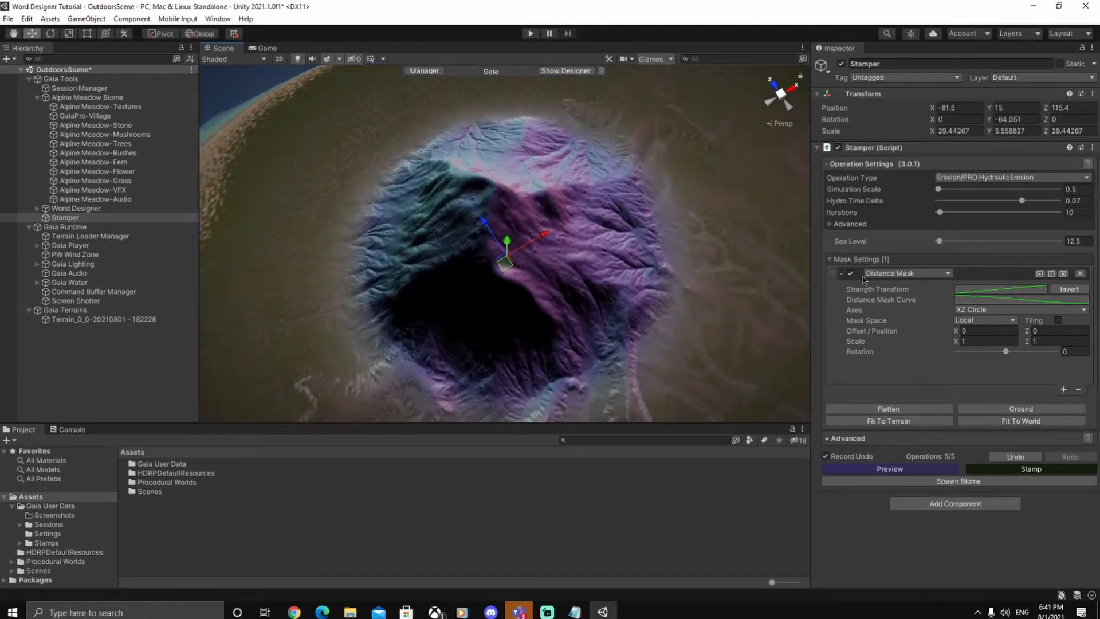
Set the hydraulic erosion's Simulation Scale to 1.3, Hydro Time Delta to 0.0495 and Iterations to 8.
left_click(844, 191)
left_click_drag(853, 191, 861, 195)
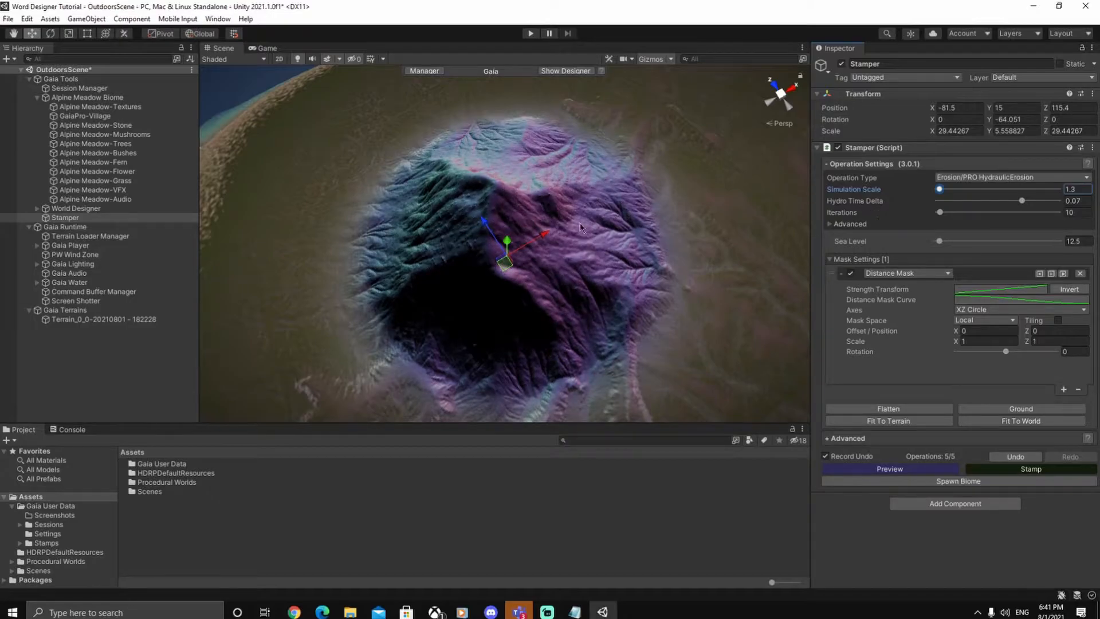
left_click(843, 203)
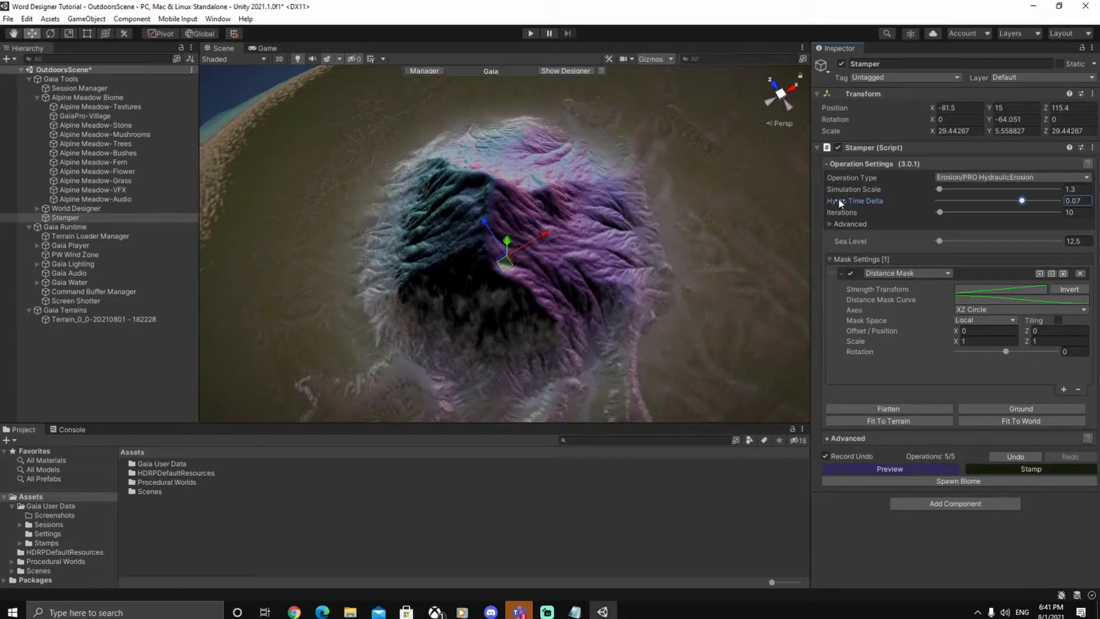
mouse_move(983, 205)
left_mouse_down()
mouse_move(972, 204)
mouse_move(1000, 206)
left_mouse_up()
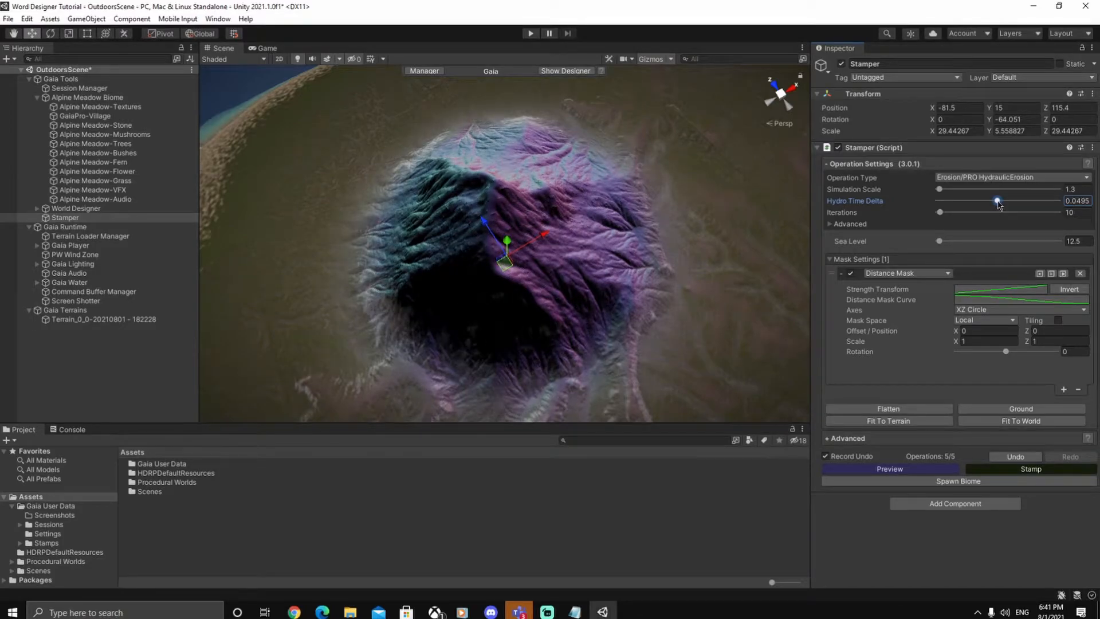
left_click(939, 213)
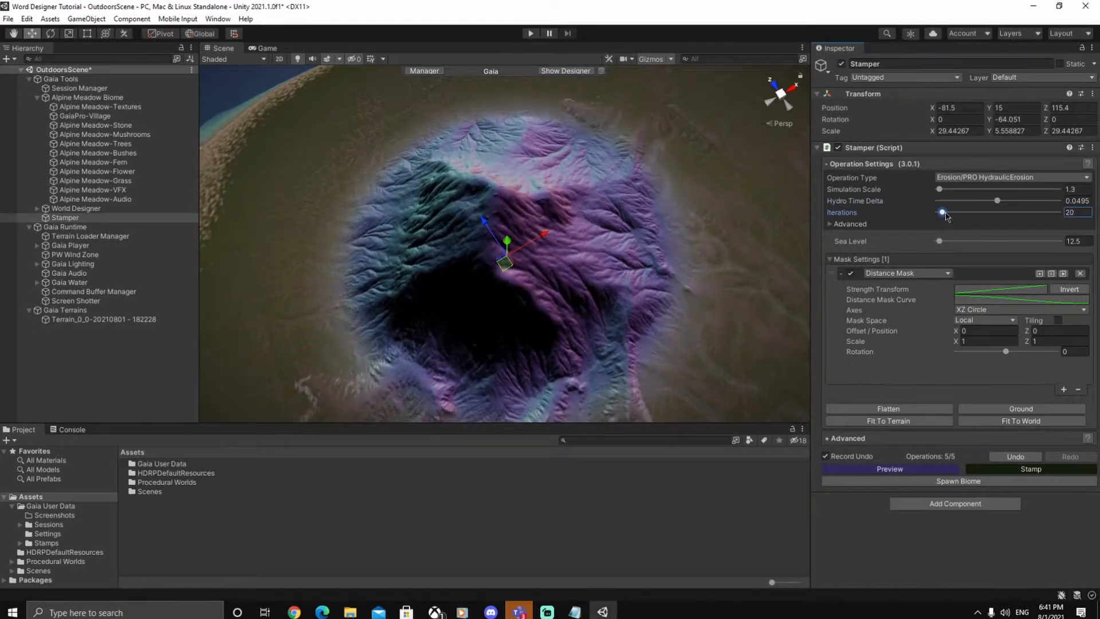
left_click_drag(941, 214, 943, 216)
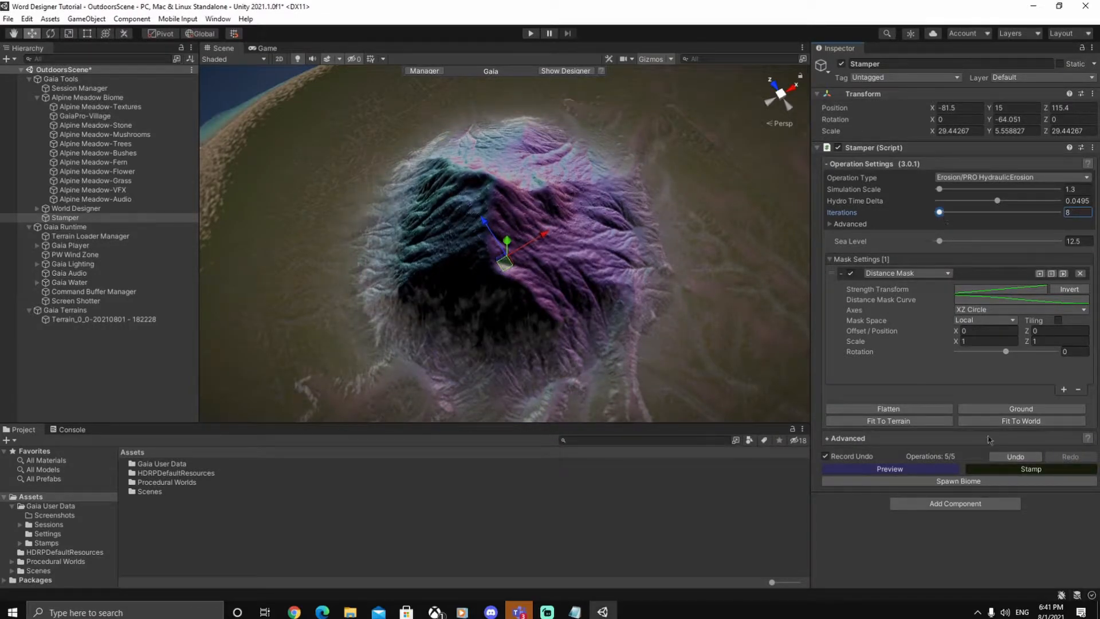
Stamp the hydraulic erosion onto the mountain and select the terrain after viewing the slope up close.
left_click_drag(664, 350, 644, 295, "alt")
left_click(1045, 473)
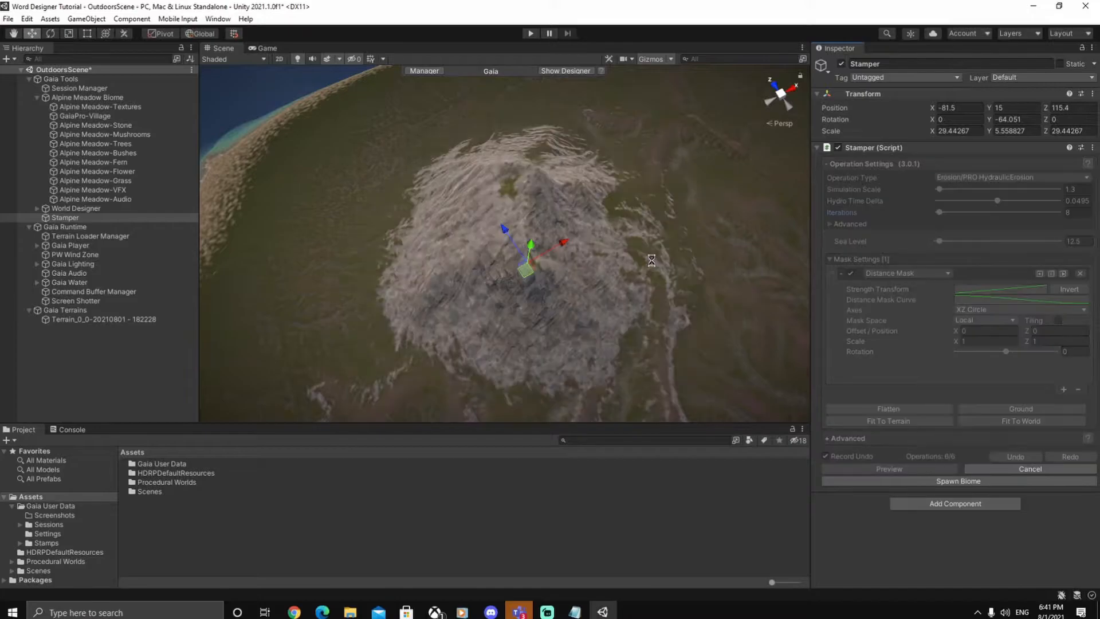
left_click(162, 377)
left_click_drag(562, 287, 644, 313, "alt")
left_click(644, 312)
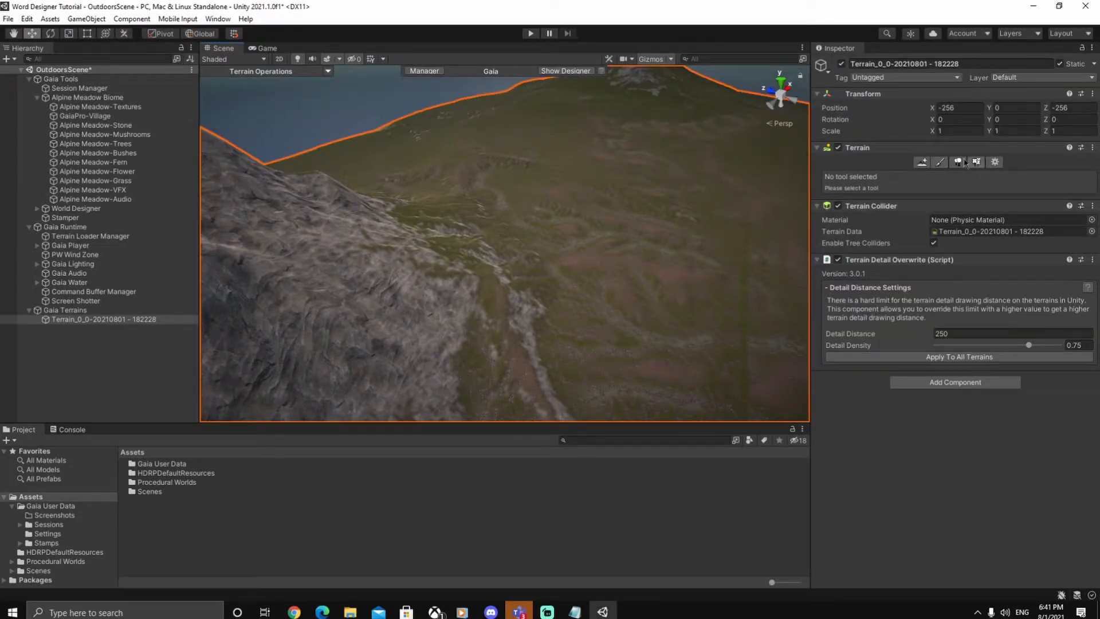
Flatten the mountain's summit into a plateau using the Set Height brush at size 3, opacity 100 and a world height of about 68.6.
left_click(940, 163)
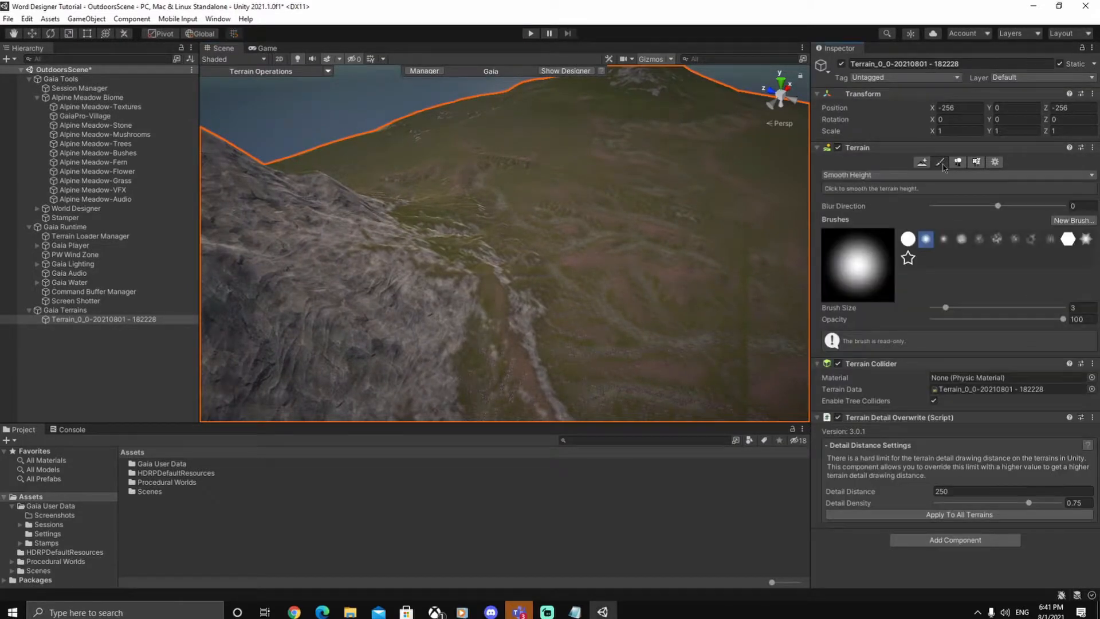
left_click(877, 175)
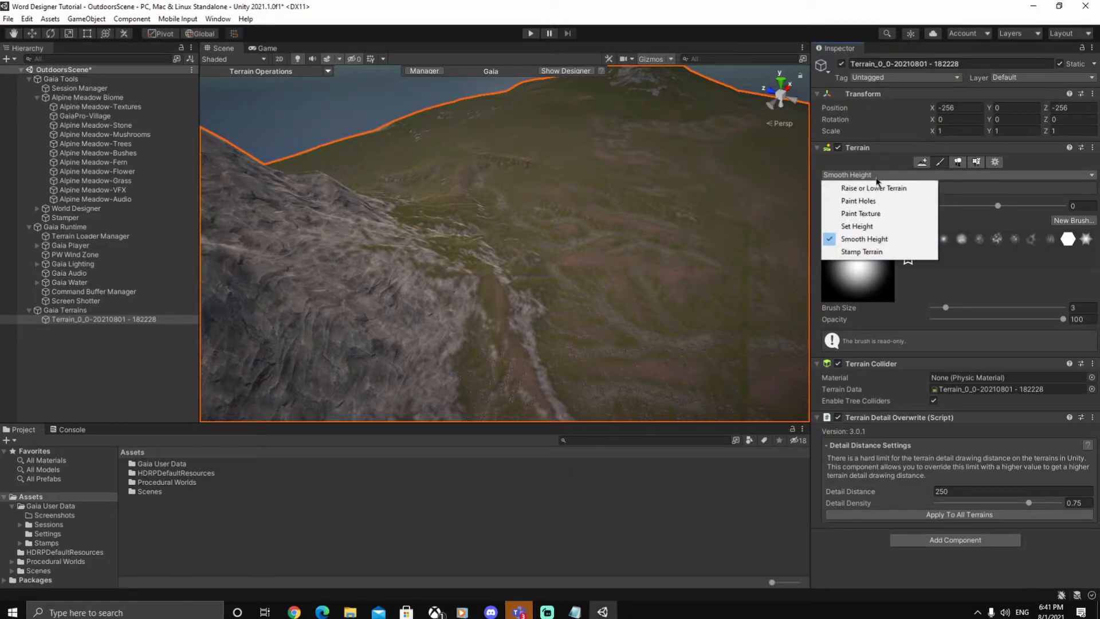
left_click(867, 227)
right_click_drag(745, 232, 698, 297)
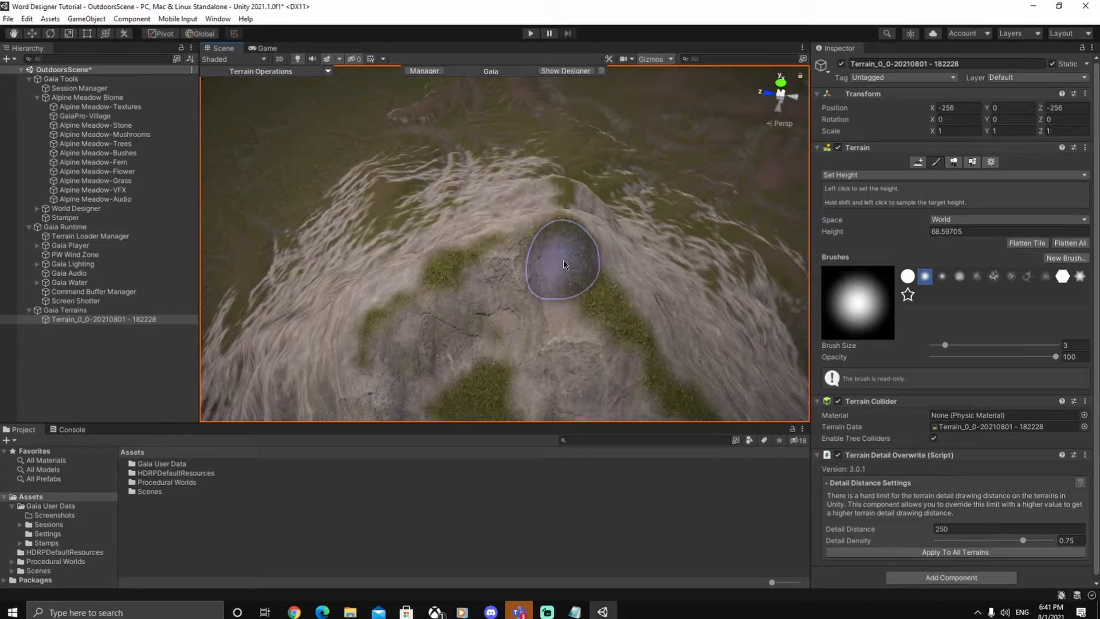
mouse_move(510, 267)
right_mouse_down()
mouse_move(611, 277)
mouse_move(466, 290)
right_mouse_up()
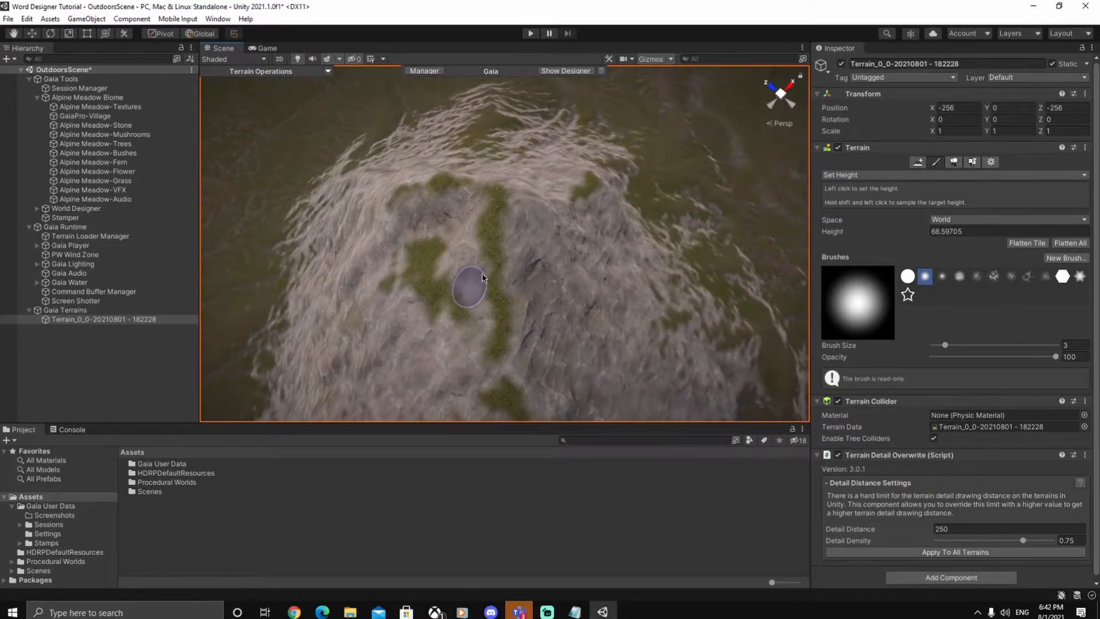
mouse_move(464, 213)
left_mouse_down()
mouse_move(425, 203)
mouse_move(413, 221)
mouse_move(421, 269)
mouse_move(485, 309)
mouse_move(521, 260)
mouse_move(508, 220)
mouse_move(439, 221)
mouse_move(480, 276)
mouse_move(454, 289)
mouse_move(511, 265)
mouse_move(522, 224)
left_mouse_up()
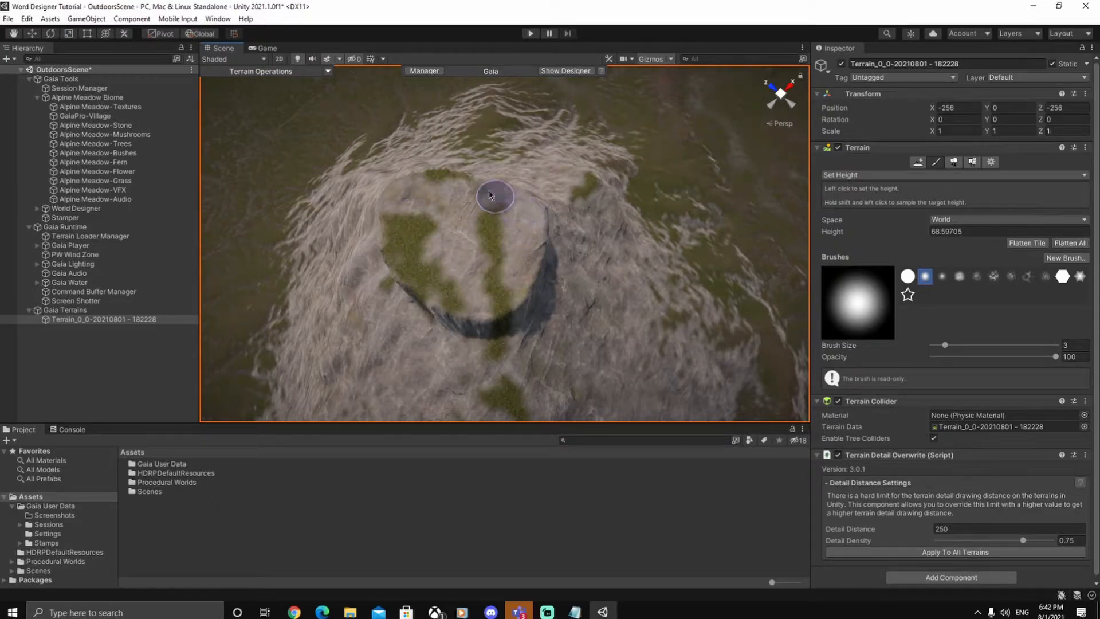
mouse_move(496, 282)
left_mouse_down("alt")
mouse_move(501, 253)
mouse_move(657, 267)
mouse_move(430, 250)
mouse_move(531, 285)
mouse_move(596, 291)
mouse_move(510, 292)
mouse_move(479, 272)
mouse_move(504, 283)
left_mouse_up("alt")
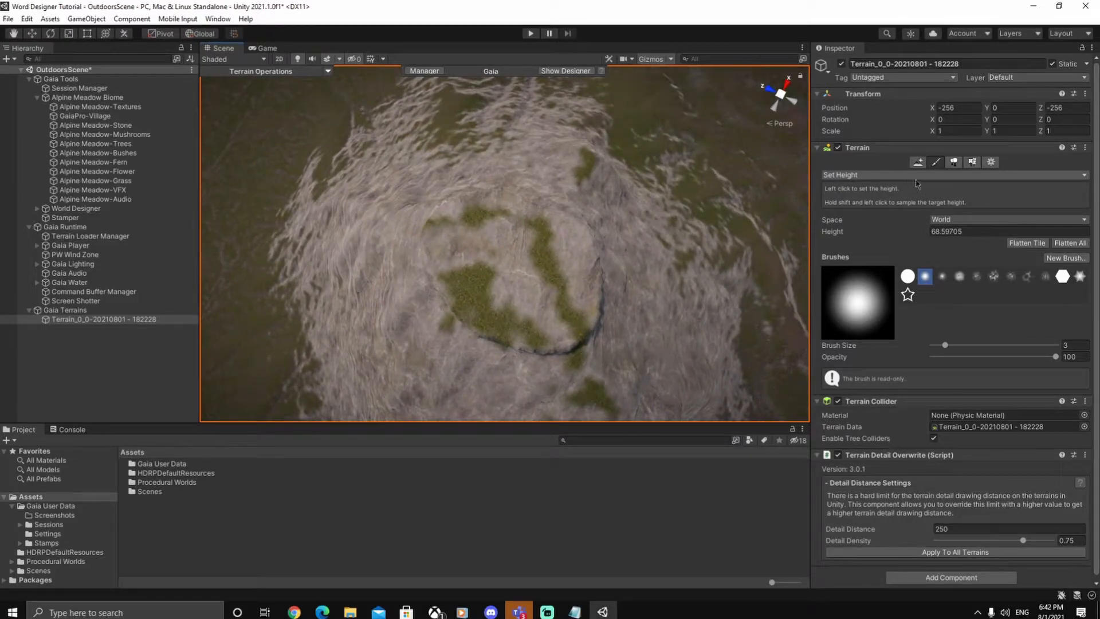
Try cutting a hole across the flattened summit with the Paint Holes brush, and undo it.
left_click(914, 175)
left_click(887, 205)
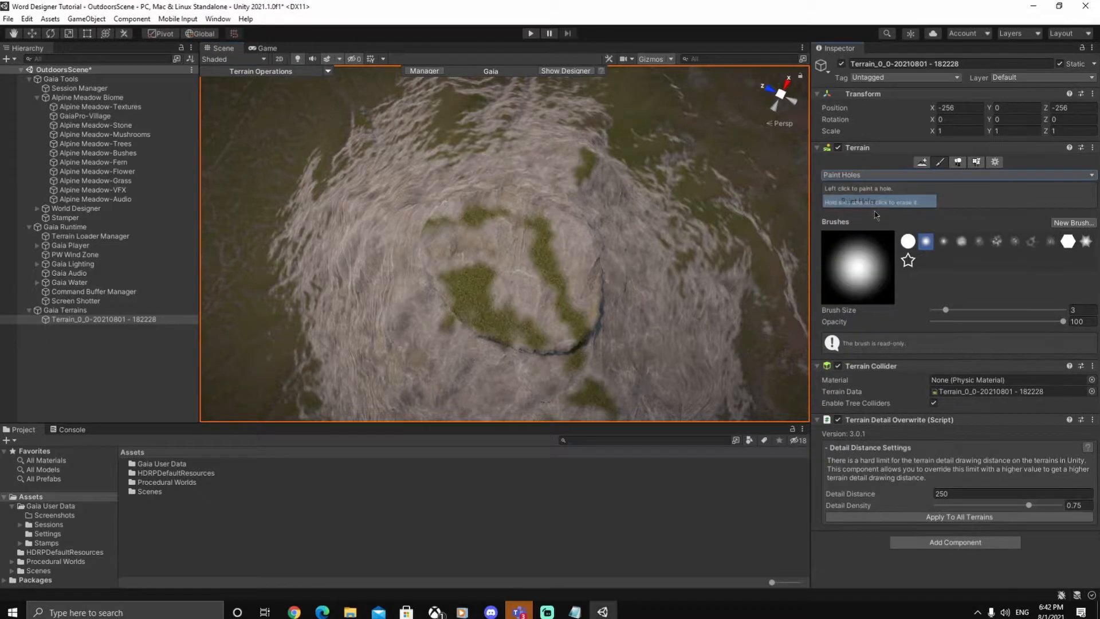
left_click(488, 254)
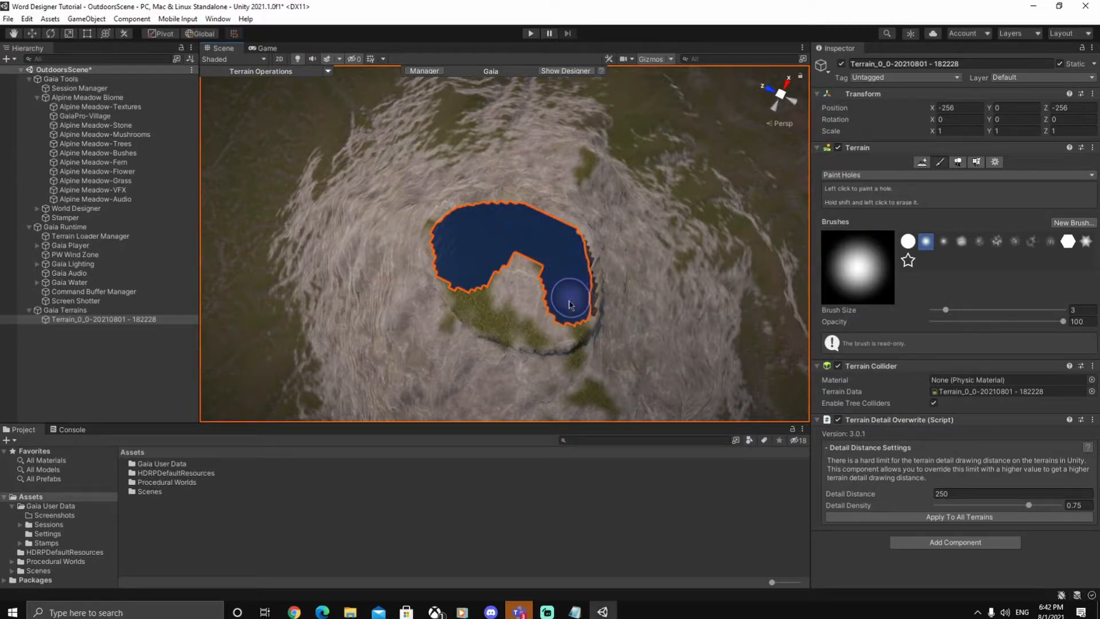
left_click_drag(553, 313, 529, 314)
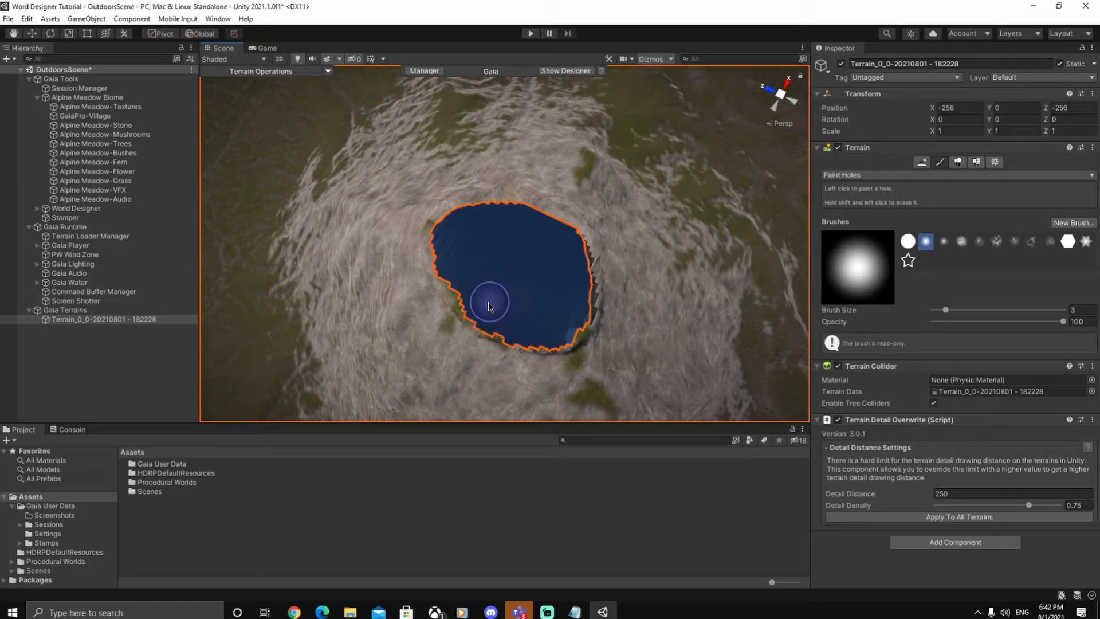
mouse_move(525, 279)
left_mouse_down("alt")
mouse_move(596, 196)
mouse_move(662, 197)
mouse_move(658, 281)
left_mouse_up("alt")
scroll(659, 197, "up", 3)
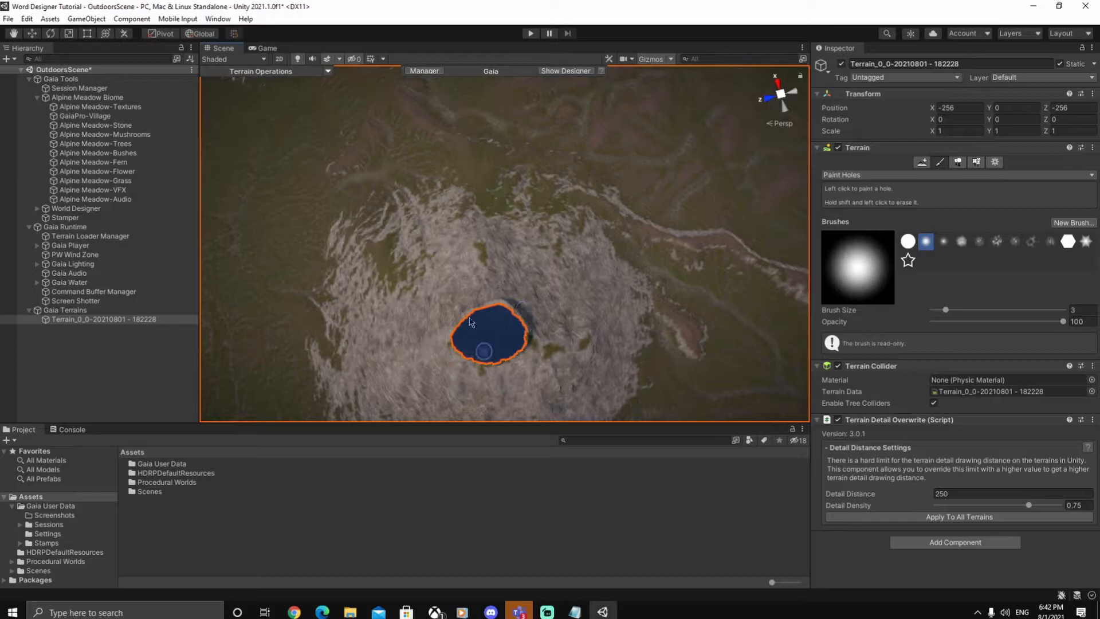
mouse_move(538, 320)
left_mouse_down("alt")
mouse_move(609, 319)
mouse_move(589, 309)
mouse_move(558, 336)
left_mouse_up("alt")
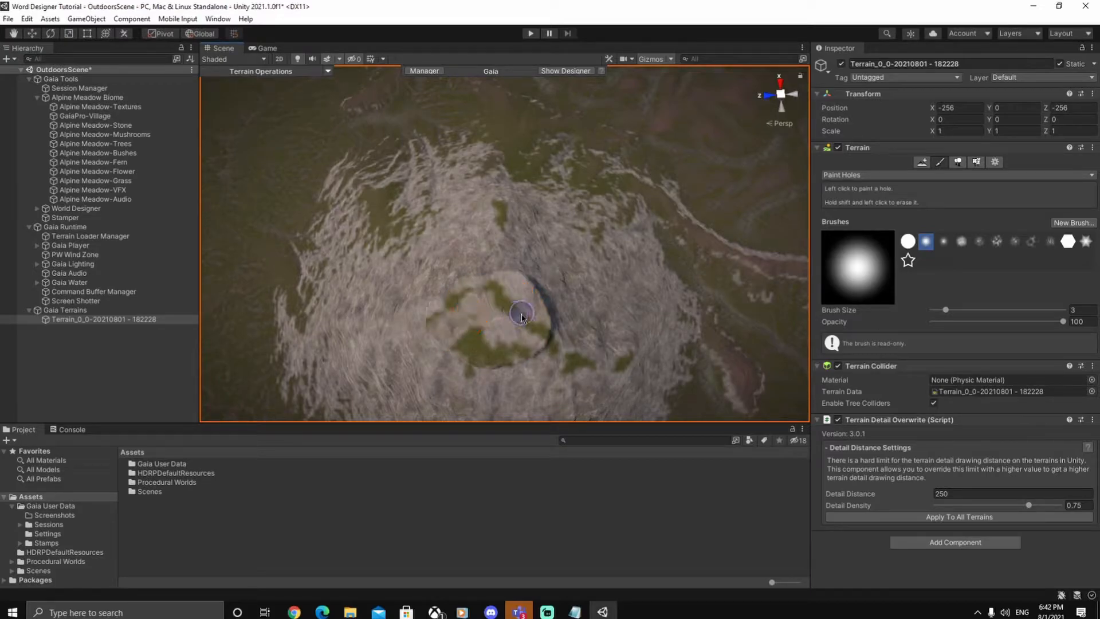
mouse_move(675, 289)
left_mouse_down("alt")
mouse_move(609, 299)
mouse_move(582, 278)
mouse_move(524, 277)
left_mouse_up("alt")
Lower the summit plateau into a deep crater using Raise or Lower Terrain with brush size 9 and opacity 0.2, and deselect the terrain.
left_click(859, 174)
left_click(853, 187)
right_click_drag(523, 276, 524, 276)
key("e")
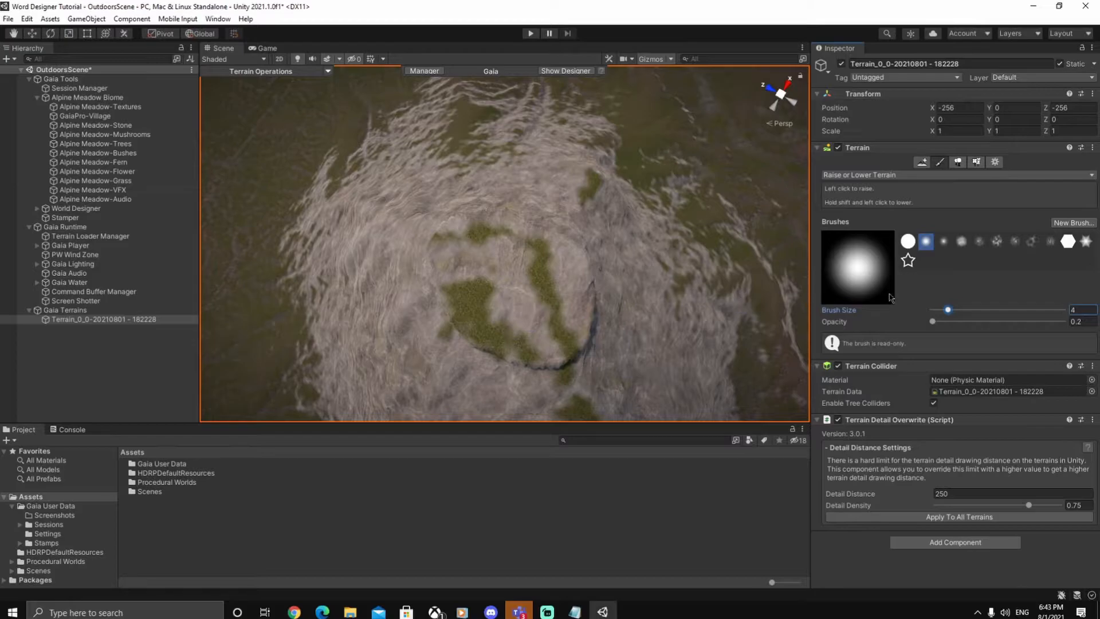
left_click_drag(968, 314, 959, 310)
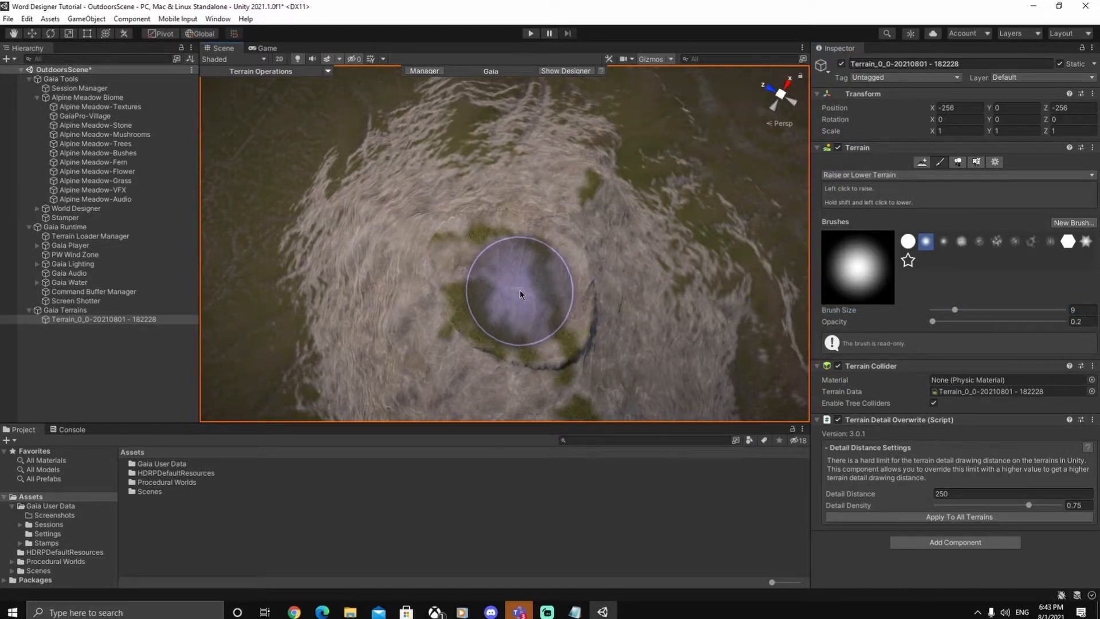
mouse_move(514, 291)
left_mouse_down()
mouse_move(520, 301)
mouse_move(502, 283)
mouse_move(518, 286)
mouse_move(496, 296)
mouse_move(518, 295)
mouse_move(493, 307)
mouse_move(518, 298)
mouse_move(489, 276)
mouse_move(510, 289)
mouse_move(506, 275)
mouse_move(481, 278)
mouse_move(488, 255)
mouse_move(496, 282)
mouse_move(504, 271)
mouse_move(498, 282)
mouse_move(532, 299)
mouse_move(503, 307)
mouse_move(499, 269)
mouse_move(473, 267)
mouse_move(501, 255)
mouse_move(481, 254)
mouse_move(504, 314)
mouse_move(523, 290)
mouse_move(618, 285)
mouse_move(503, 238)
mouse_move(559, 234)
mouse_move(565, 245)
mouse_move(579, 232)
mouse_move(638, 315)
mouse_move(491, 314)
mouse_move(515, 286)
mouse_move(449, 239)
mouse_move(552, 253)
mouse_move(510, 300)
mouse_move(584, 275)
mouse_move(643, 191)
mouse_move(628, 191)
mouse_move(640, 342)
left_mouse_up()
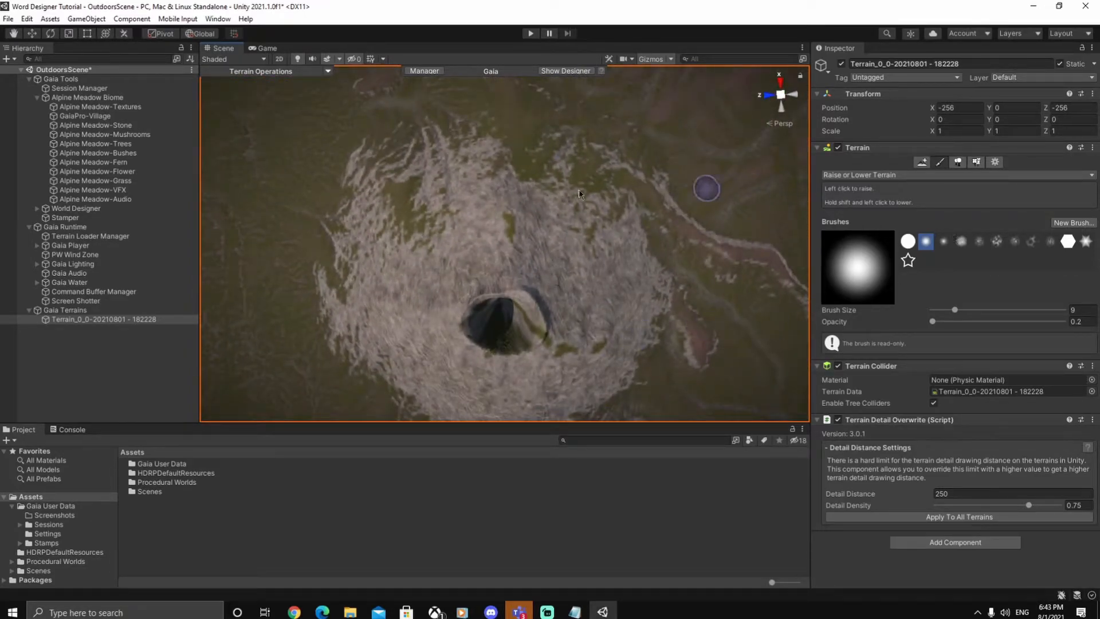
left_click(121, 377)
left_click_drag(596, 293, 637, 151, "alt")
right_click_drag(638, 151, 671, 86)
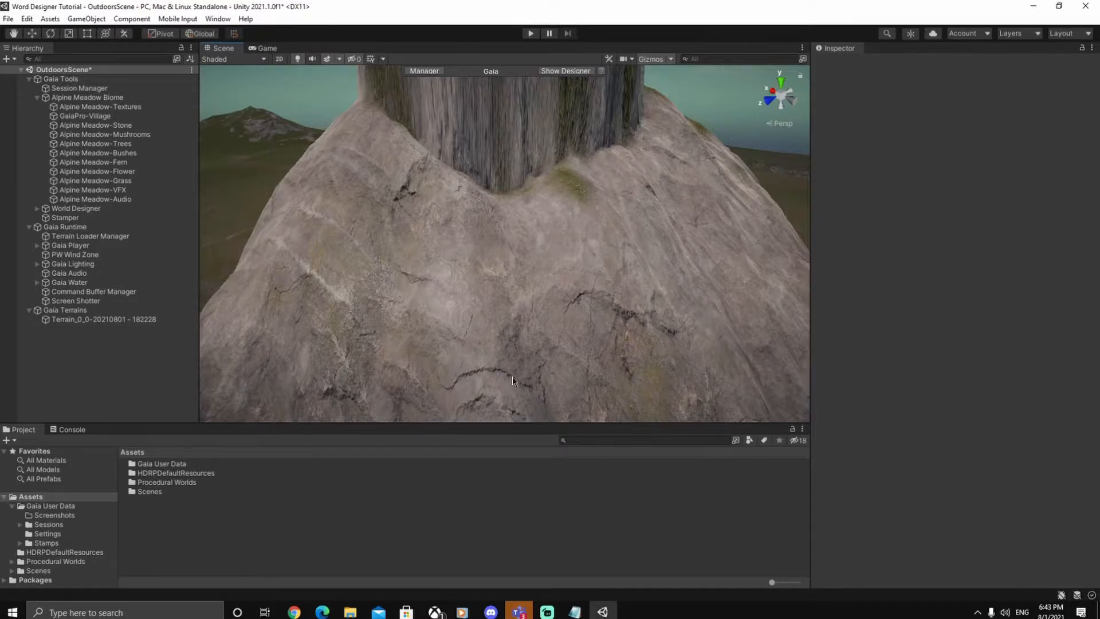
right_click_drag(510, 383, 403, 116)
left_click_drag(535, 239, 596, 395, "alt")
left_click_drag(666, 436, 634, 414, "alt")
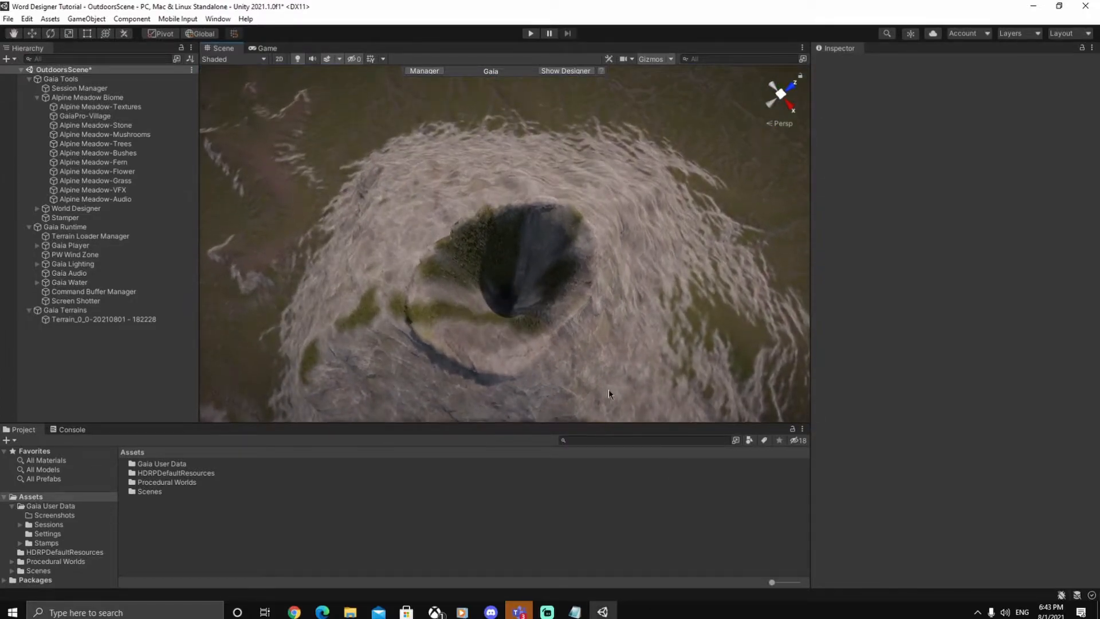
Select the Stamper and set its operation type to Effects/Smooth.
left_click(126, 218)
left_click_drag(609, 288, 693, 322, "alt")
left_click_drag(608, 331, 496, 303, "alt")
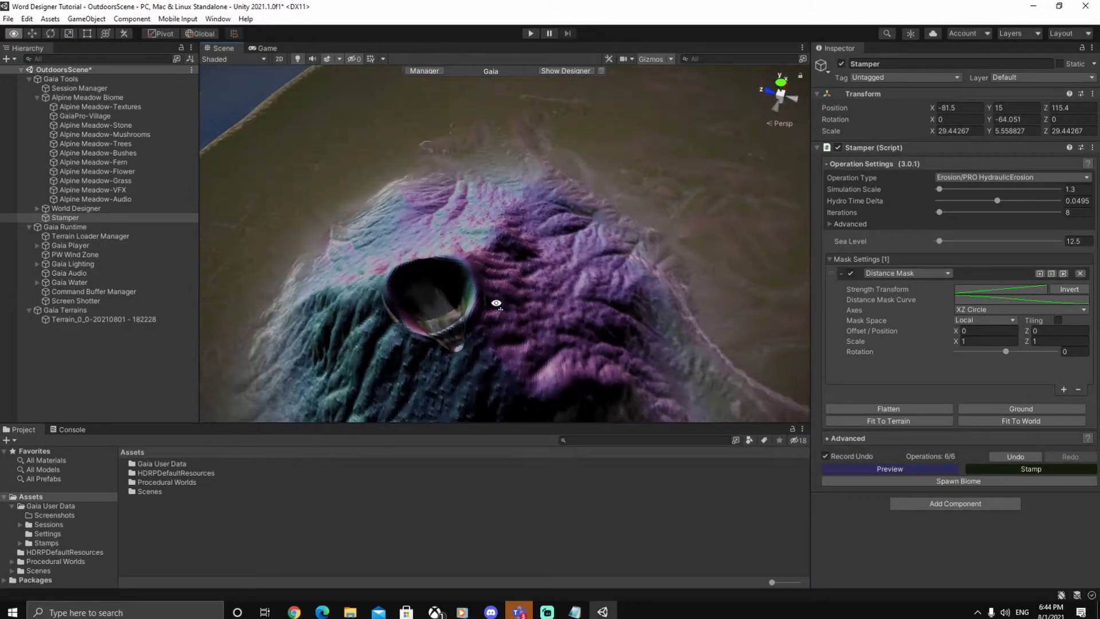
left_click_drag(607, 295, 419, 339, "alt")
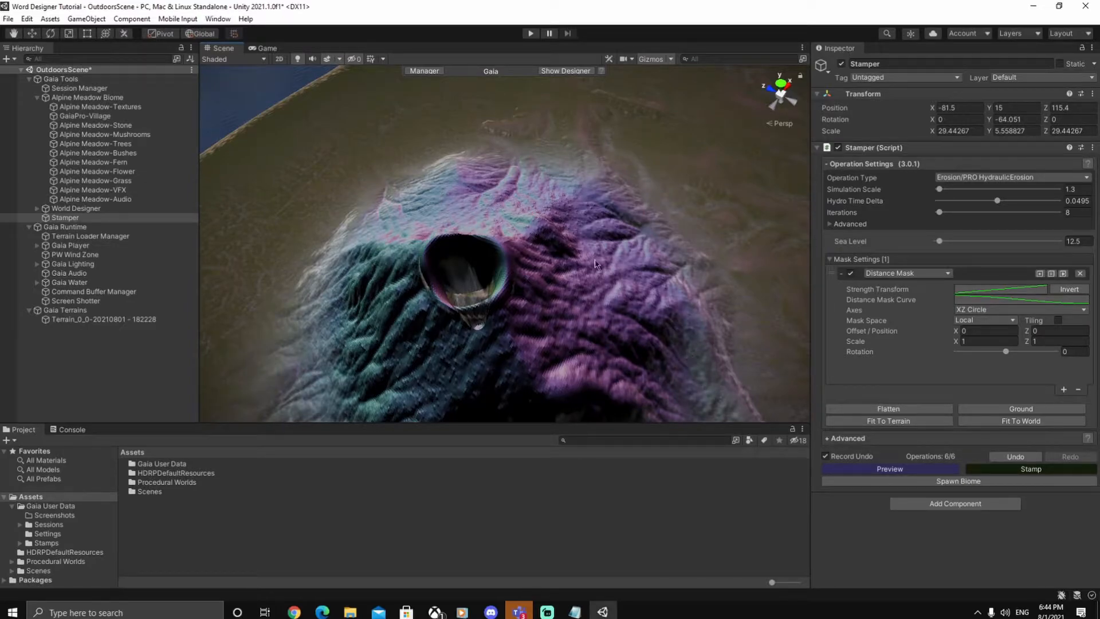
left_click(958, 179)
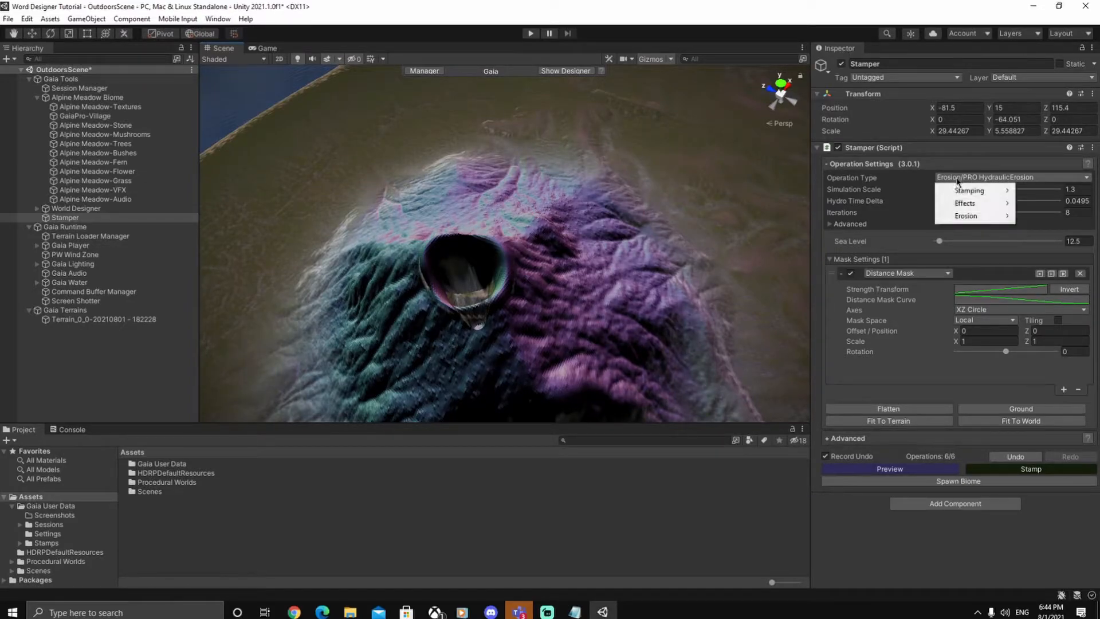
mouse_move(965, 205)
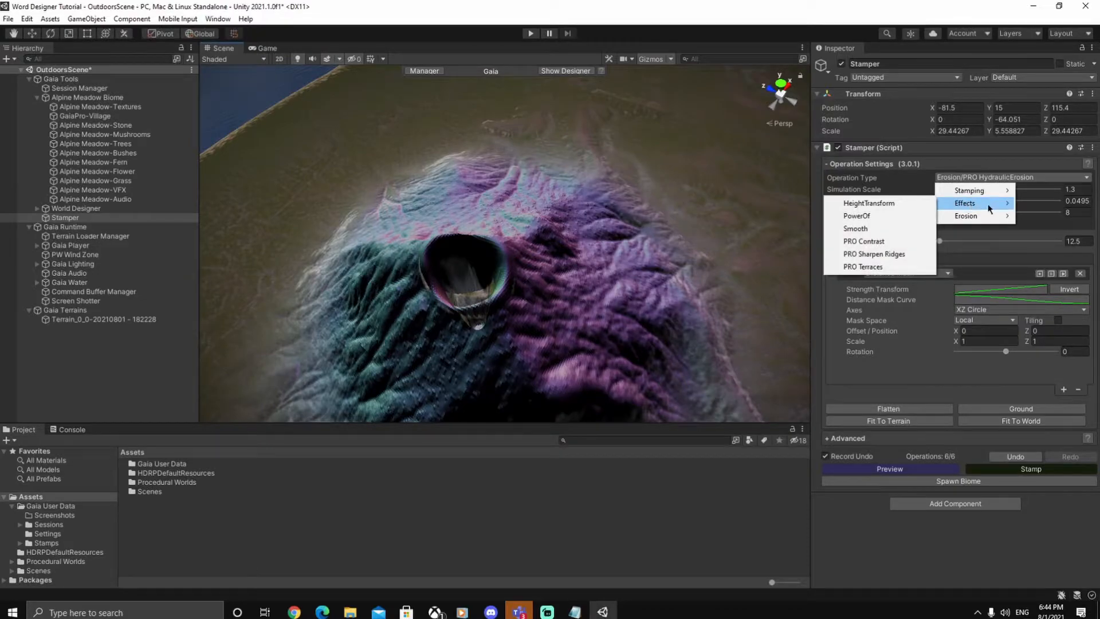
left_click(888, 229)
Set the Smooth effect's Verticality to 0.898 and Blur Radius to 3.6.
left_click_drag(625, 277, 552, 263, "alt")
right_click_drag(552, 264, 540, 319)
left_click_drag(850, 188, 874, 190)
right_click_drag(546, 294, 564, 248)
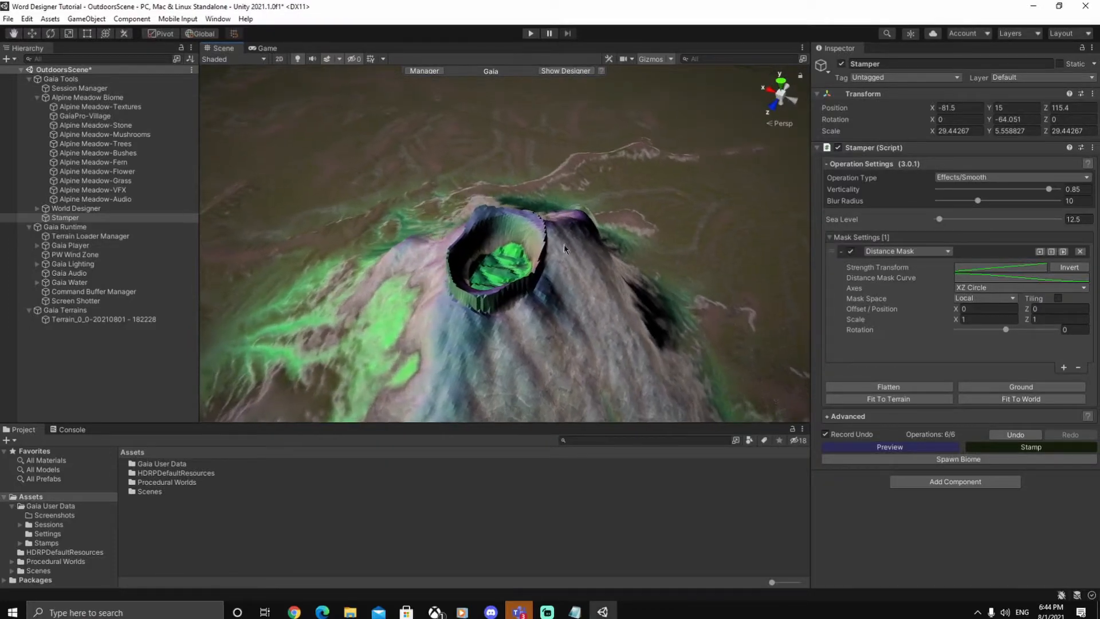
left_click_drag(979, 203, 952, 207)
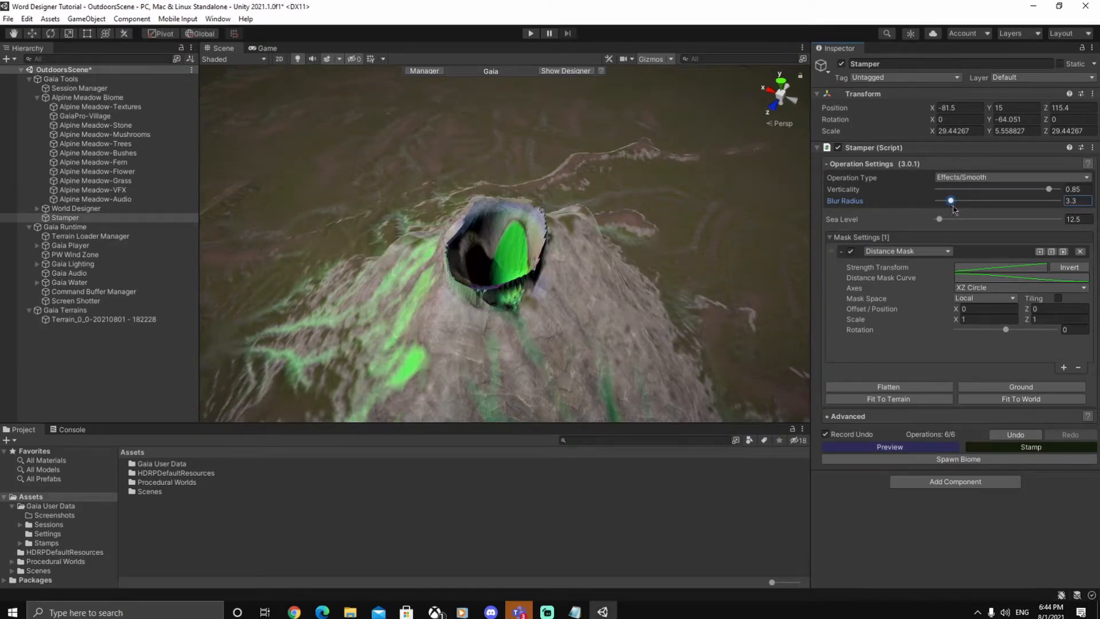
left_click_drag(1050, 192, 1048, 199)
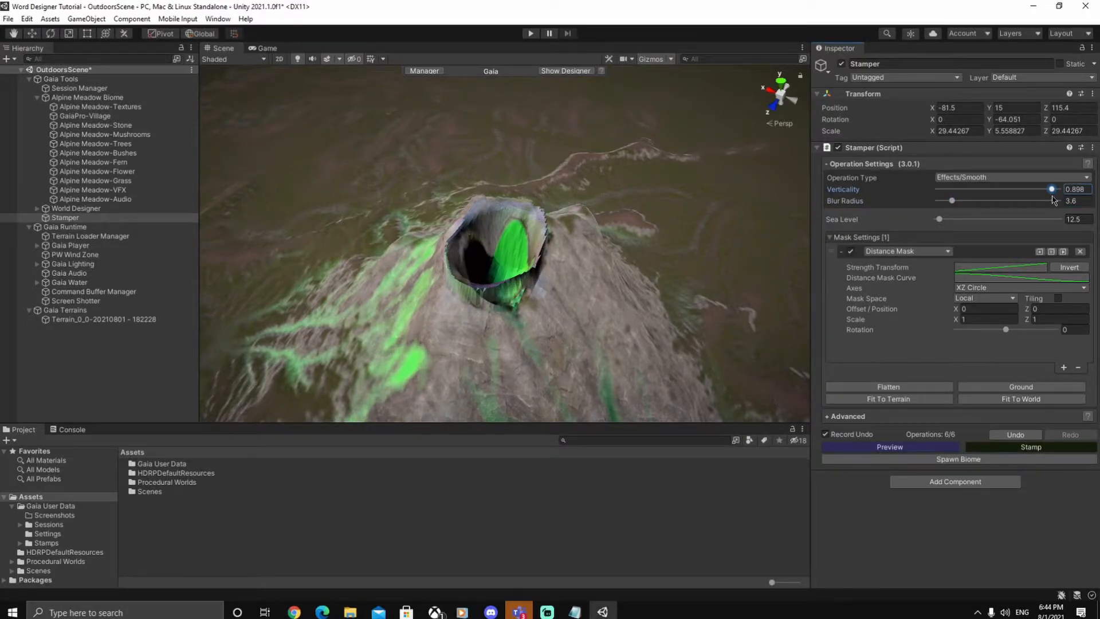
Try World as the Distance Mask's mask space and return it to Local.
left_click(1002, 298)
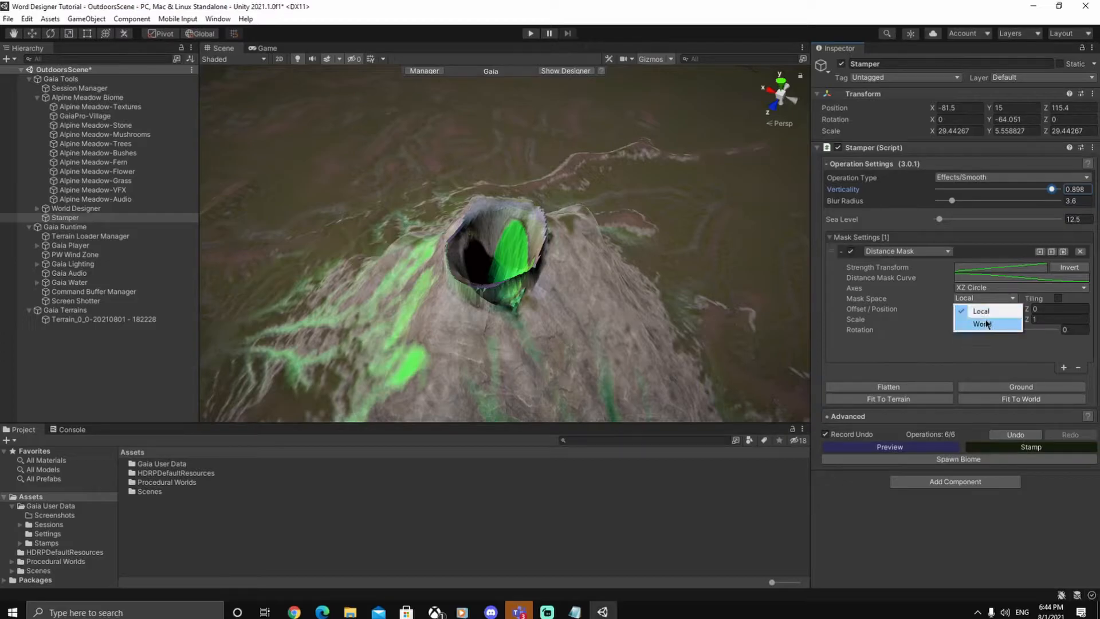
left_click(985, 319)
mouse_move(504, 317)
left_mouse_down("alt")
mouse_move(484, 319)
mouse_move(523, 319)
mouse_move(499, 322)
left_mouse_up("alt")
left_click(981, 310)
Stamp the Smooth effect onto the cratered mountain and deselect the Stamper.
left_click_drag(564, 312, 496, 321, "alt")
left_click_drag(733, 301, 601, 312, "alt")
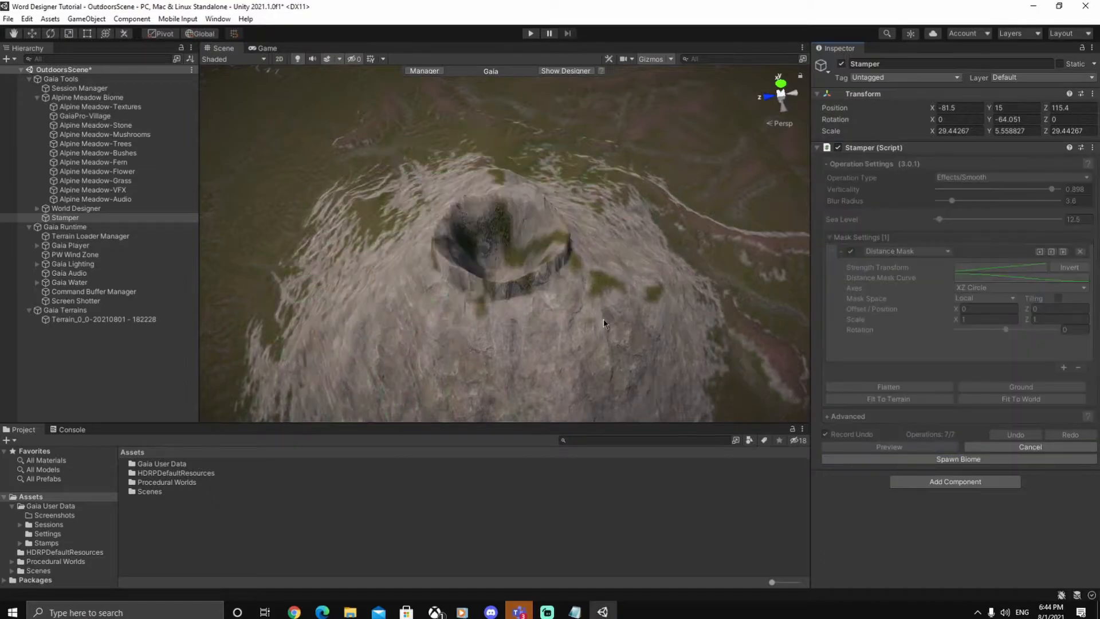
left_click_drag(548, 322, 476, 313, "alt")
left_click(548, 325)
left_click_drag(548, 327, 342, 308, "alt")
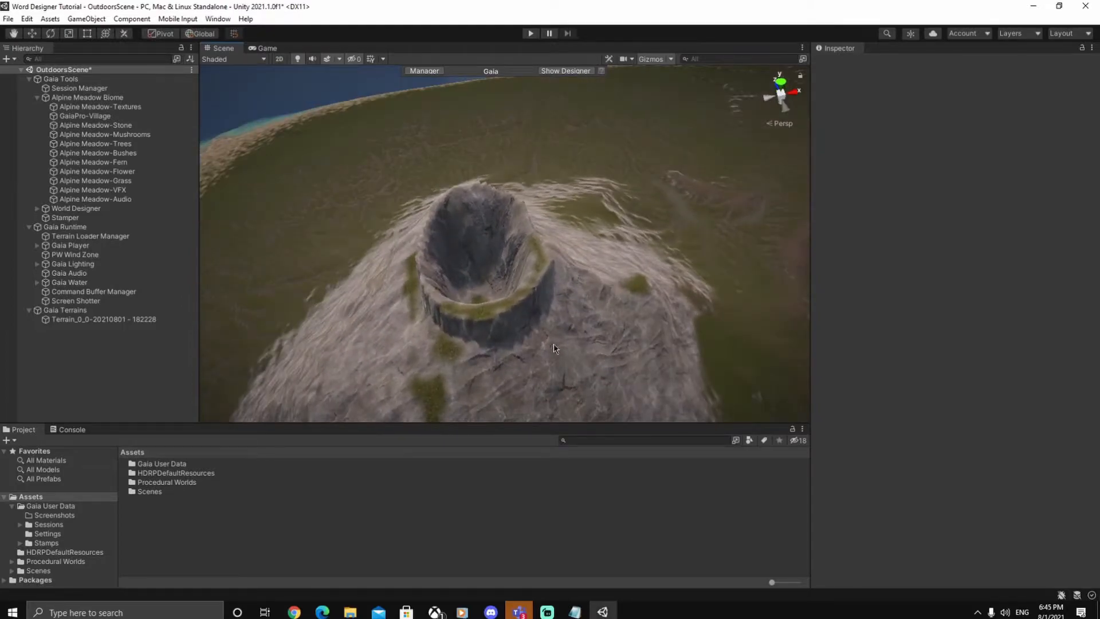
Soften the crater's rim all around using the terrain's Smooth Height brush at size 9 and opacity 14.2, and deselect the terrain.
left_click(541, 353)
left_click(884, 175)
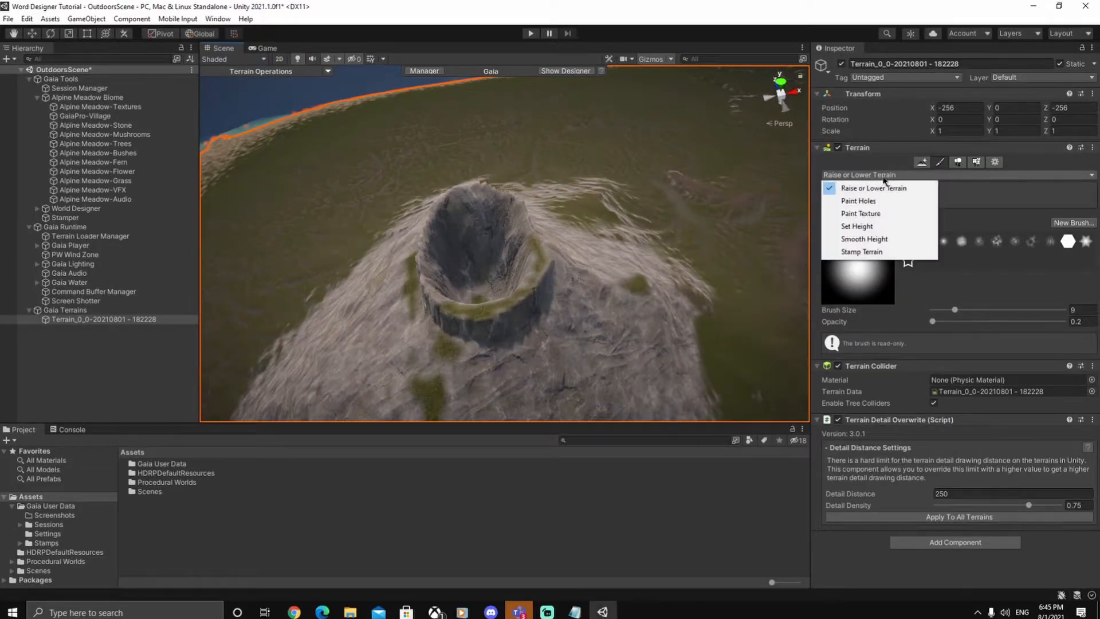
left_click(872, 241)
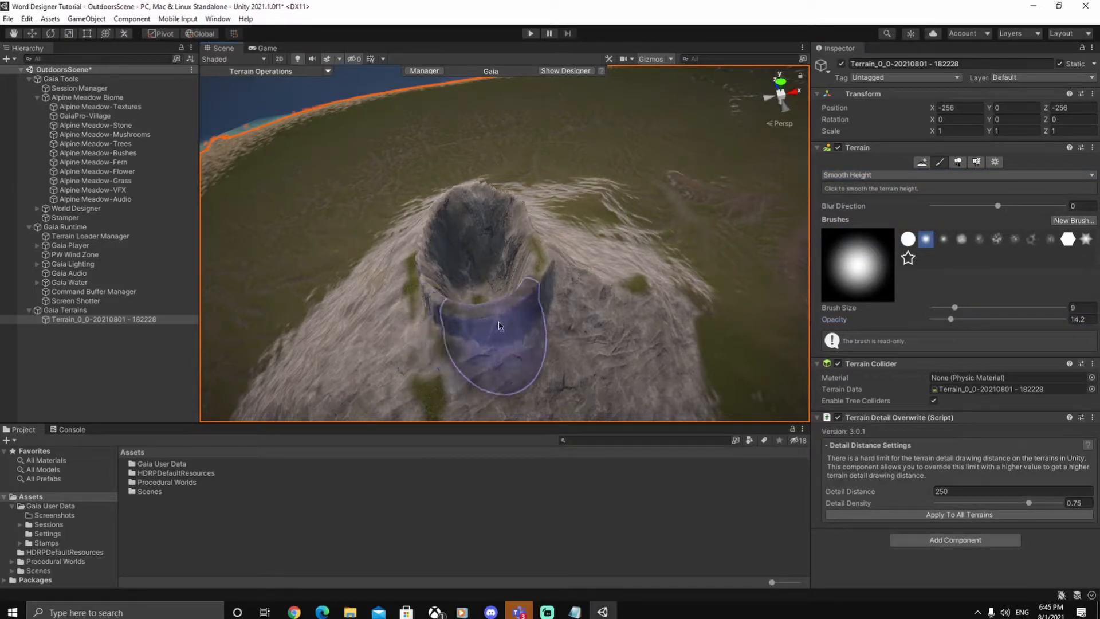
mouse_move(565, 307)
left_mouse_down("alt")
mouse_move(454, 314)
mouse_move(410, 294)
mouse_move(392, 307)
mouse_move(380, 289)
mouse_move(308, 290)
mouse_move(344, 286)
left_mouse_up("alt")
mouse_move(471, 252)
left_mouse_down("alt")
mouse_move(319, 265)
mouse_move(412, 252)
left_mouse_up("alt")
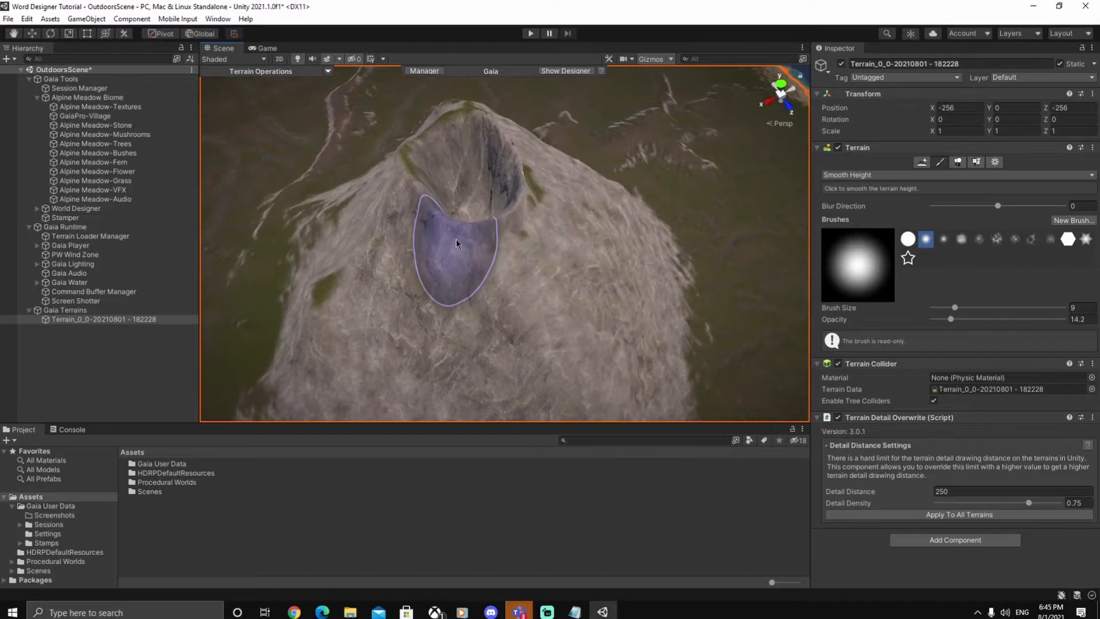
mouse_move(490, 240)
left_mouse_down("alt")
mouse_move(336, 209)
mouse_move(453, 239)
mouse_move(401, 211)
mouse_move(393, 246)
mouse_move(441, 246)
left_mouse_up("alt")
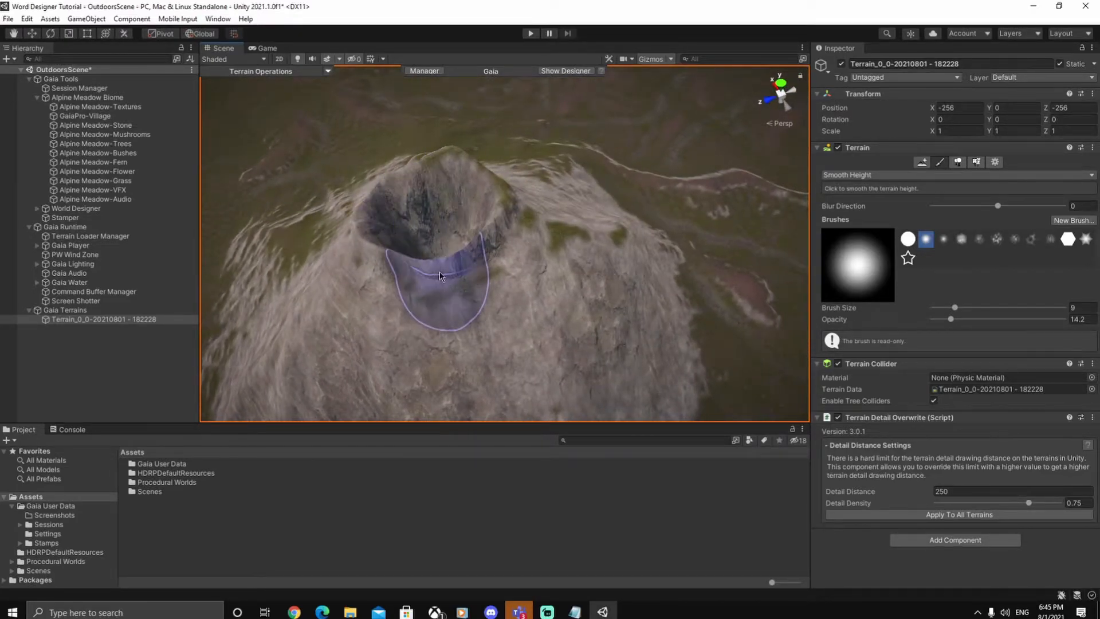
left_click_drag(506, 274, 534, 304, "alt")
left_click(120, 382)
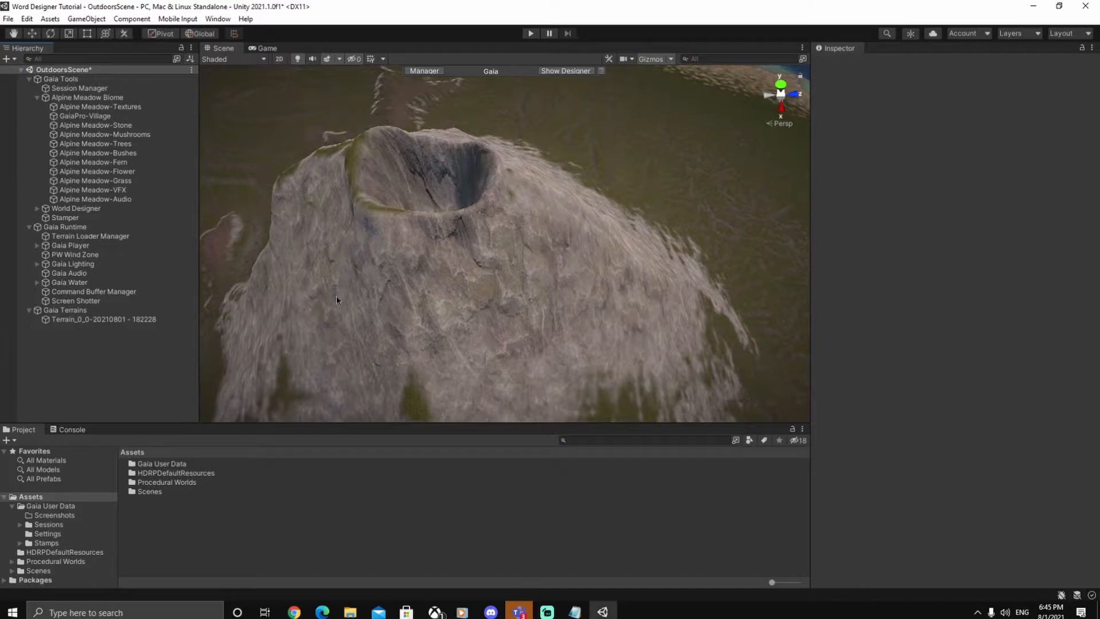
Stamp Erosion/PRO HydraulicErosion onto the cratered mountain with the Stamper, using Simulation Scale 1.92 and Hydro Time Delta 0.07.
left_click(111, 218)
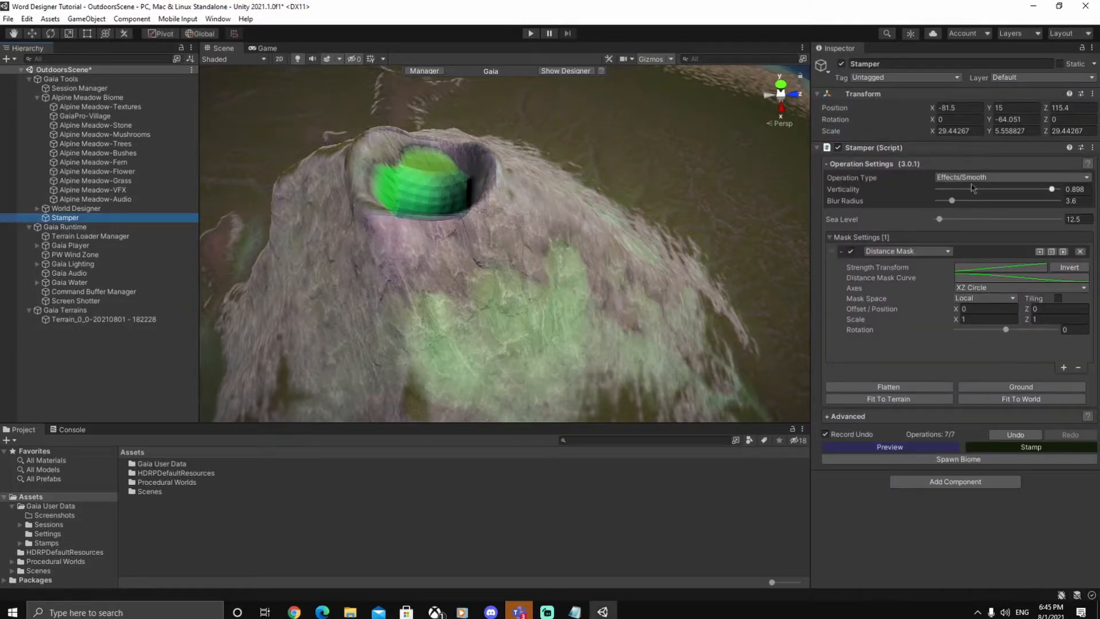
left_click(871, 215)
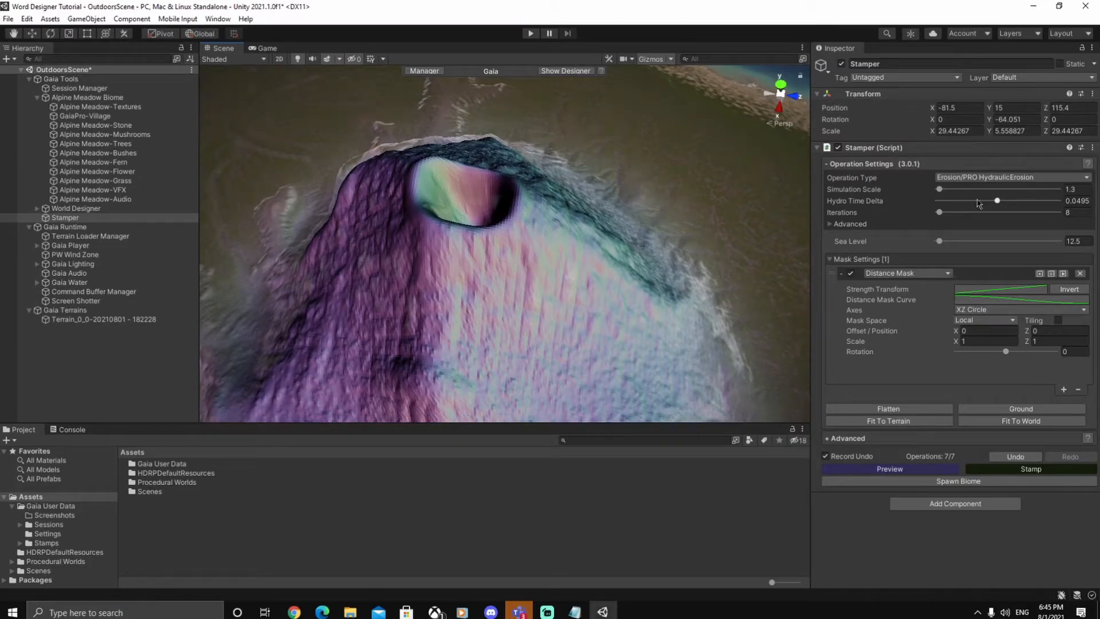
left_click_drag(862, 200, 882, 189)
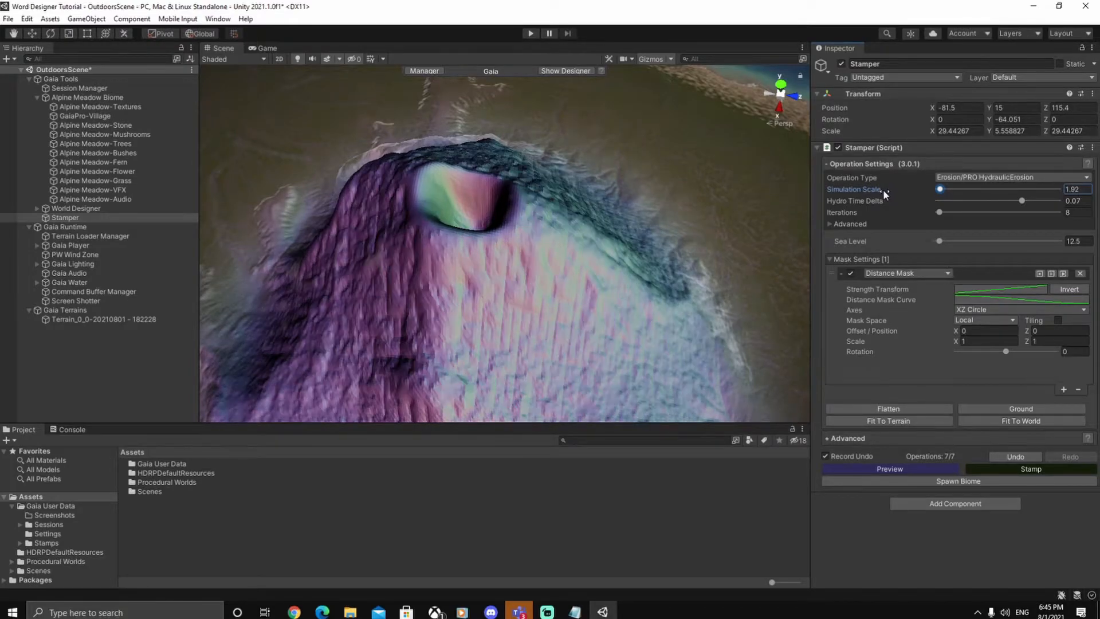
left_click(845, 212)
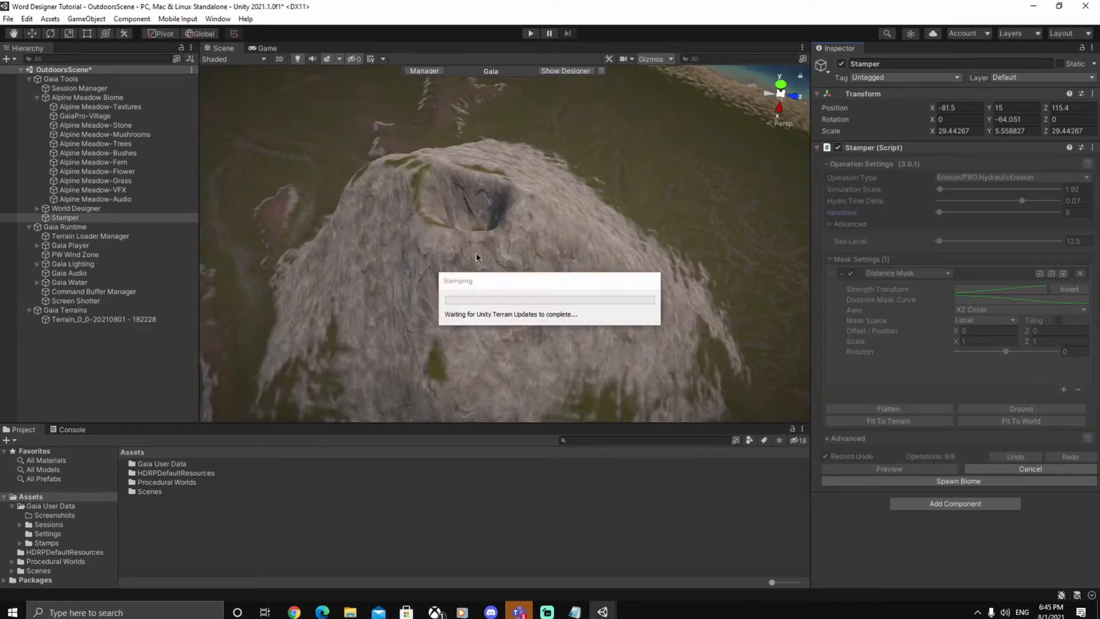
Deselect the Stamper and inspect the eroded mountain up close and the whole island from above.
left_click(154, 360)
left_click_drag(512, 331, 378, 241, "alt")
left_click_drag(507, 264, 524, 333, "alt")
key("w")
right_click_drag(523, 333, 677, 299)
key("w")
key("w")
key("w")
right_click_drag(481, 336, 712, 357)
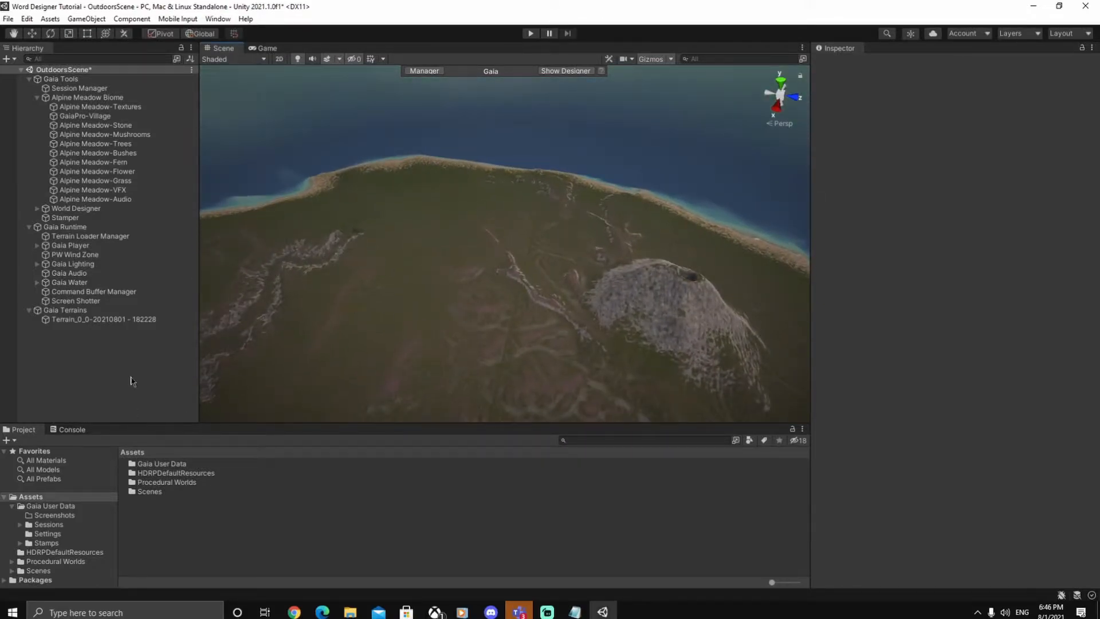
Respawn the terrain textures with the Alpine Meadow-Textures spawner, deselect it and look over the island.
left_click(101, 107)
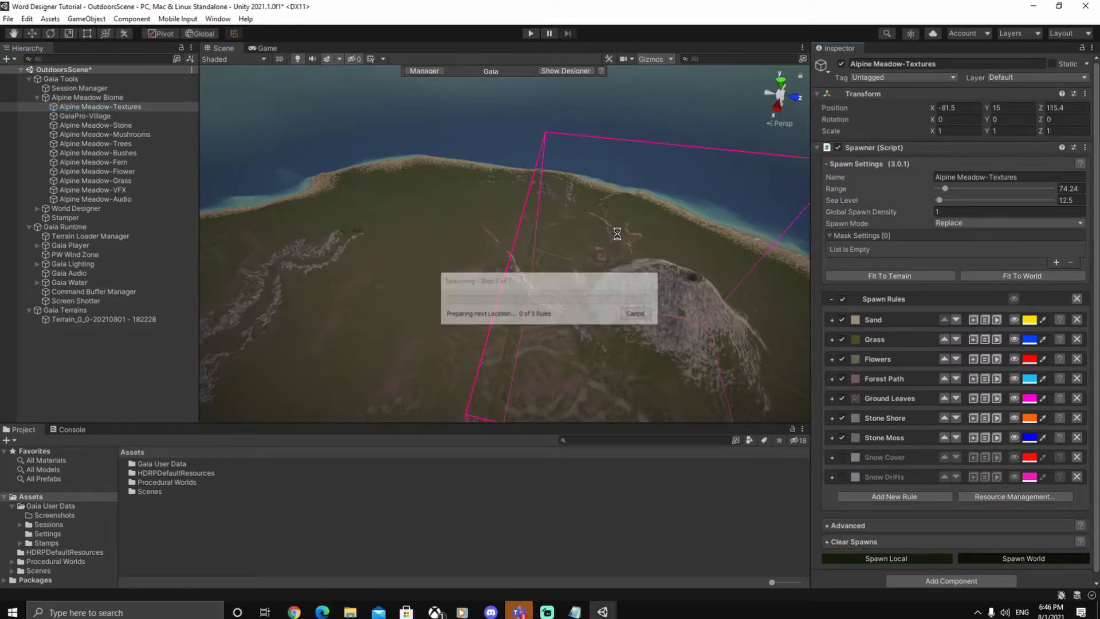
left_click(143, 373)
right_click_drag(438, 356, 695, 304)
Spawn the complete Alpine Meadow Biome on the island and inspect the village houses up close.
left_click(95, 97)
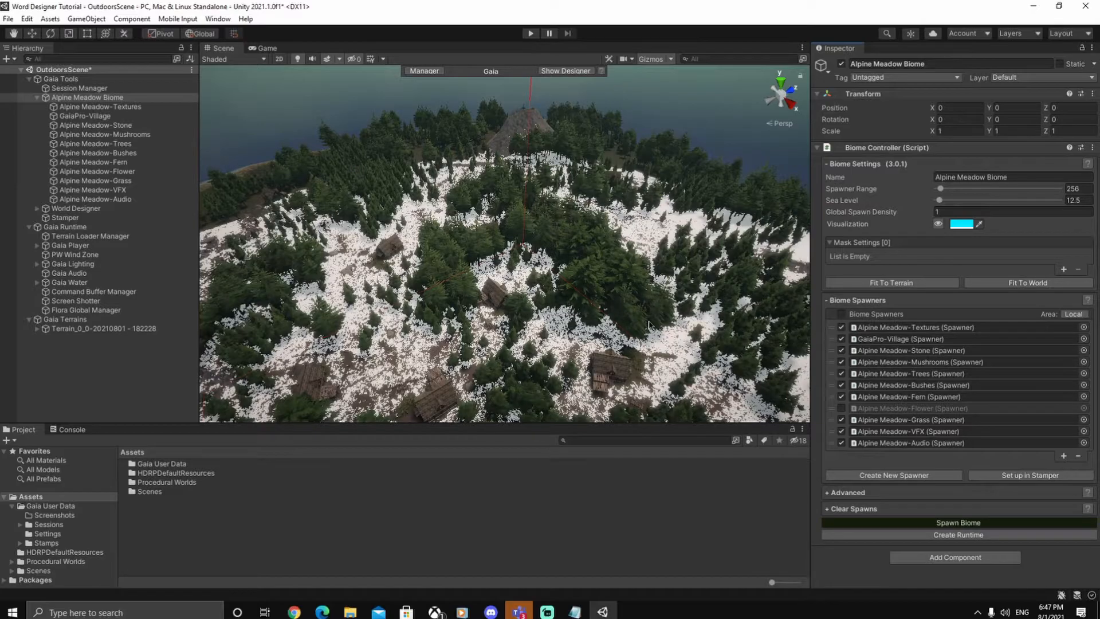
mouse_move(486, 335)
right_mouse_down()
mouse_move(578, 367)
mouse_move(633, 322)
mouse_move(371, 268)
mouse_move(482, 355)
mouse_move(515, 351)
mouse_move(500, 299)
mouse_move(532, 310)
mouse_move(482, 324)
right_mouse_up()
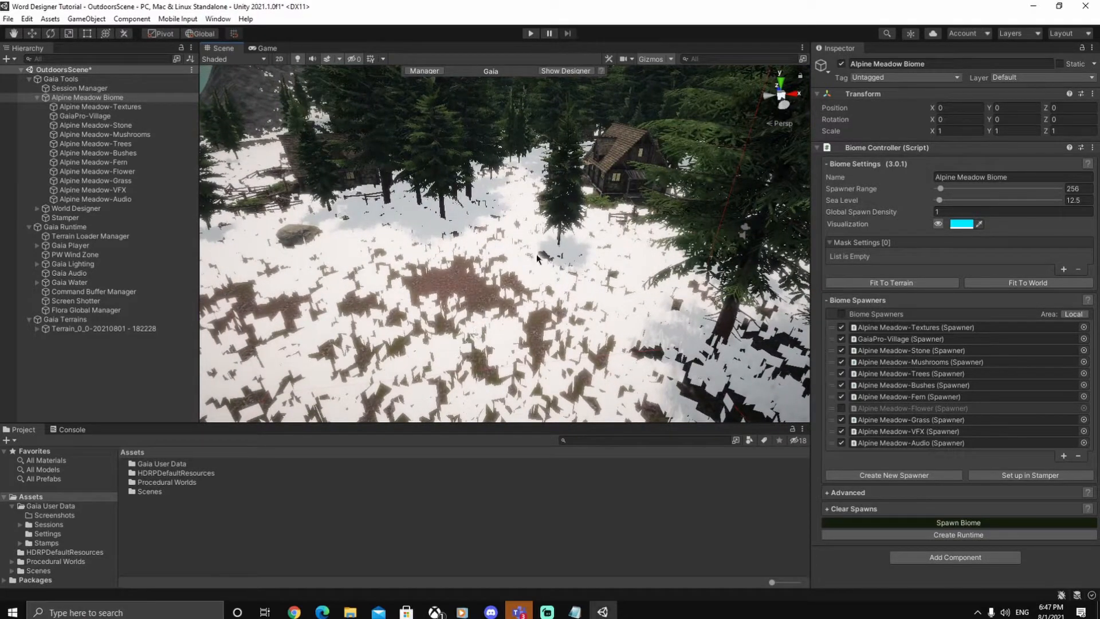
right_click_drag(535, 295, 386, 244)
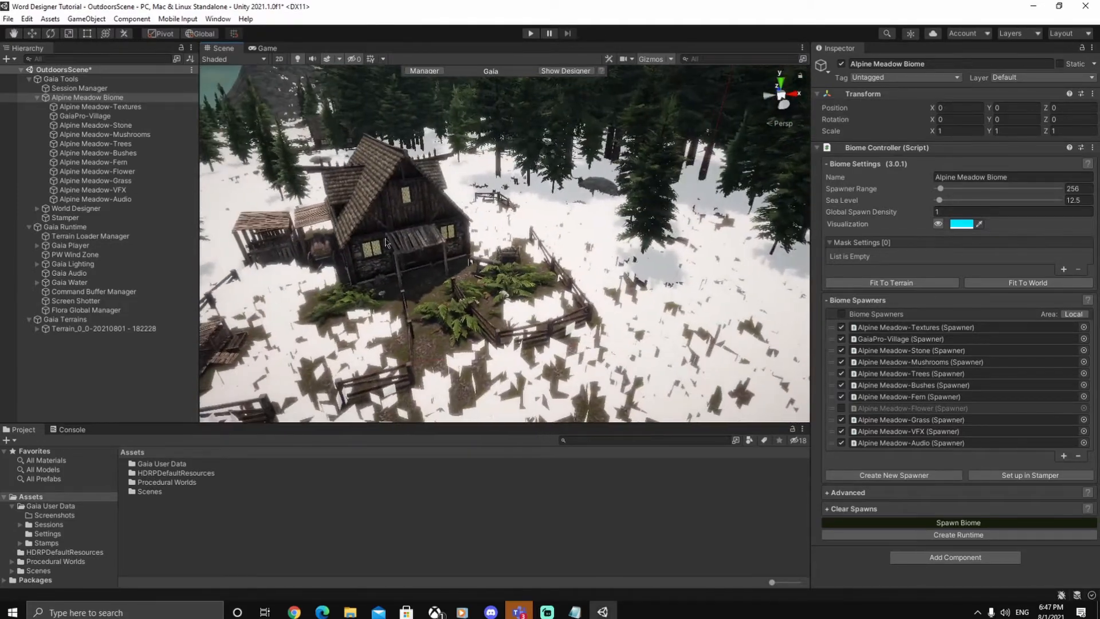
Find the FPSController under Gaia Player and frame it in the scene to check where the player starts.
left_click(36, 246)
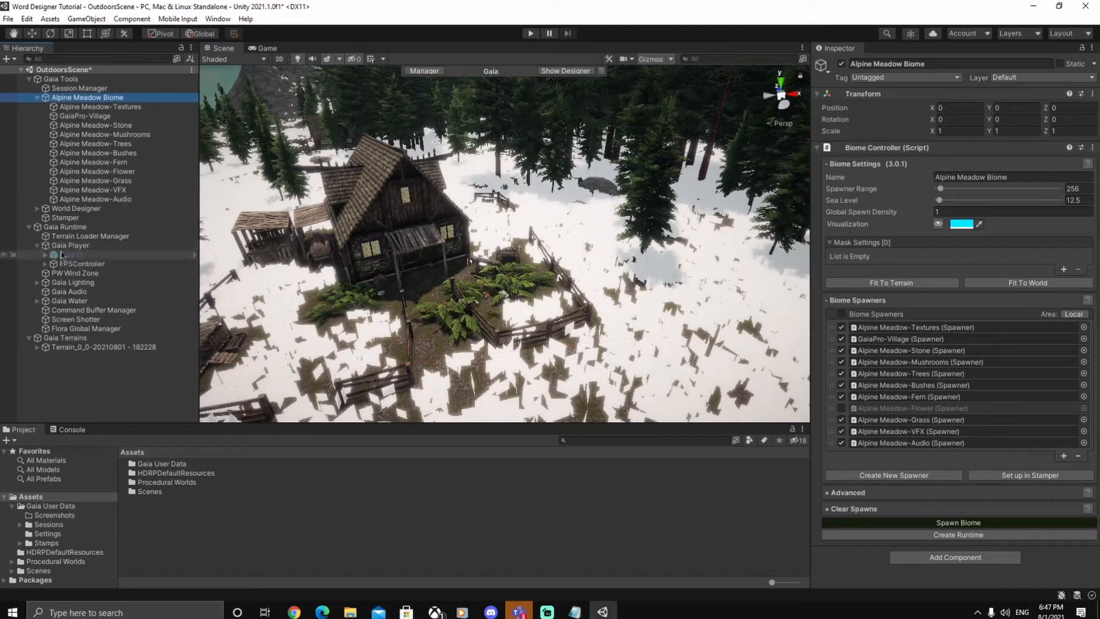
left_click(73, 265)
key("f")
right_click_drag(533, 237, 590, 296)
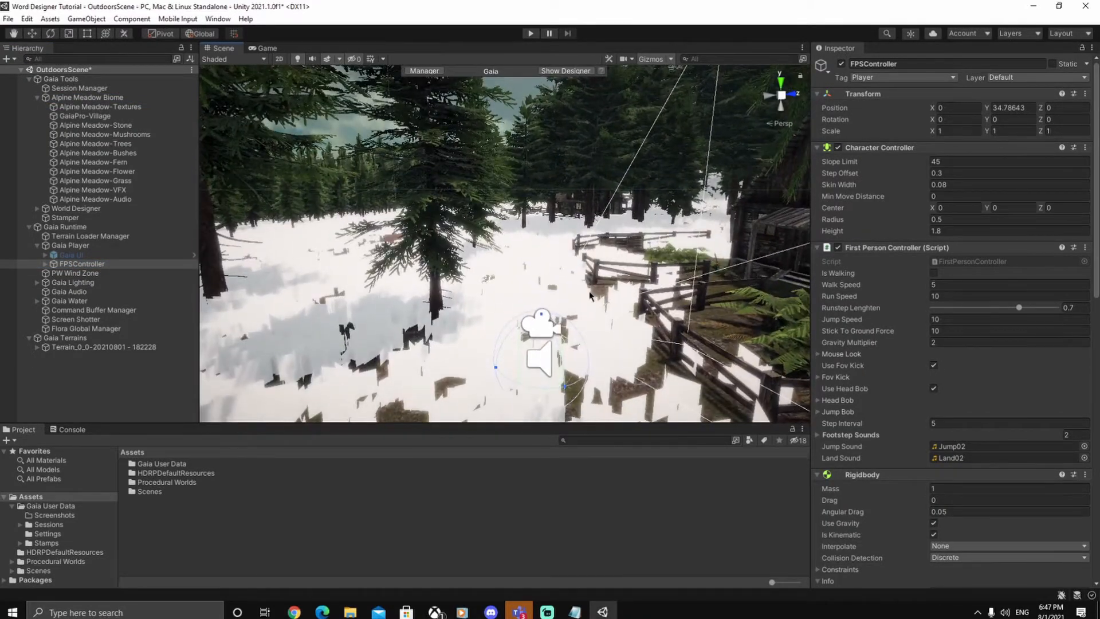
Play the scene in a maximized Game view, explore the village and forest on foot, and leave the game.
left_click(529, 33)
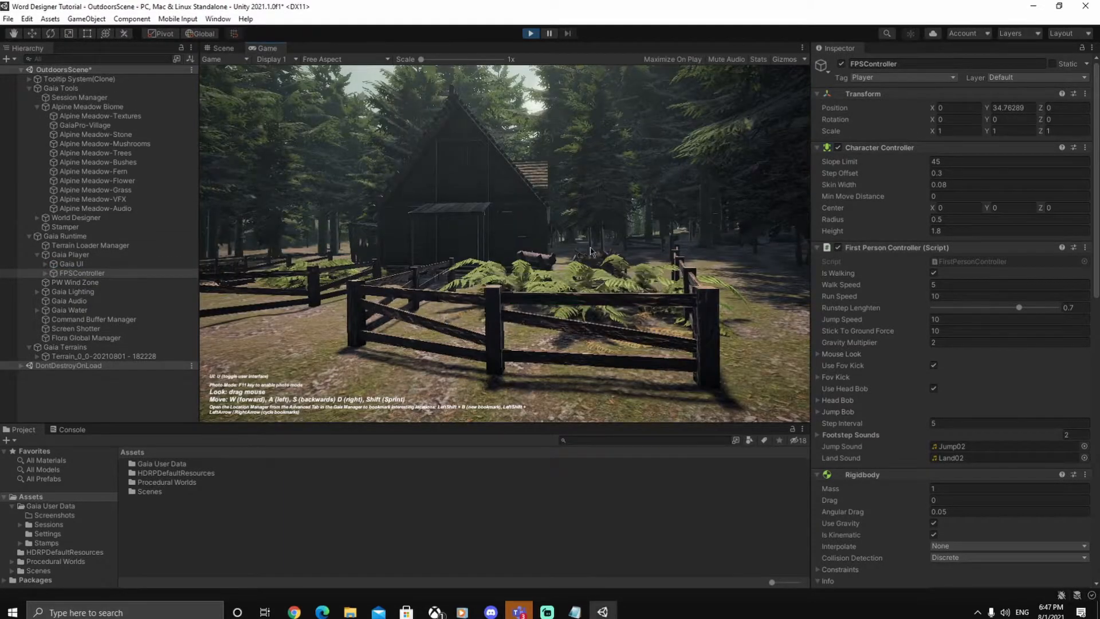
left_click_drag(666, 199, 805, 70)
left_click(802, 48)
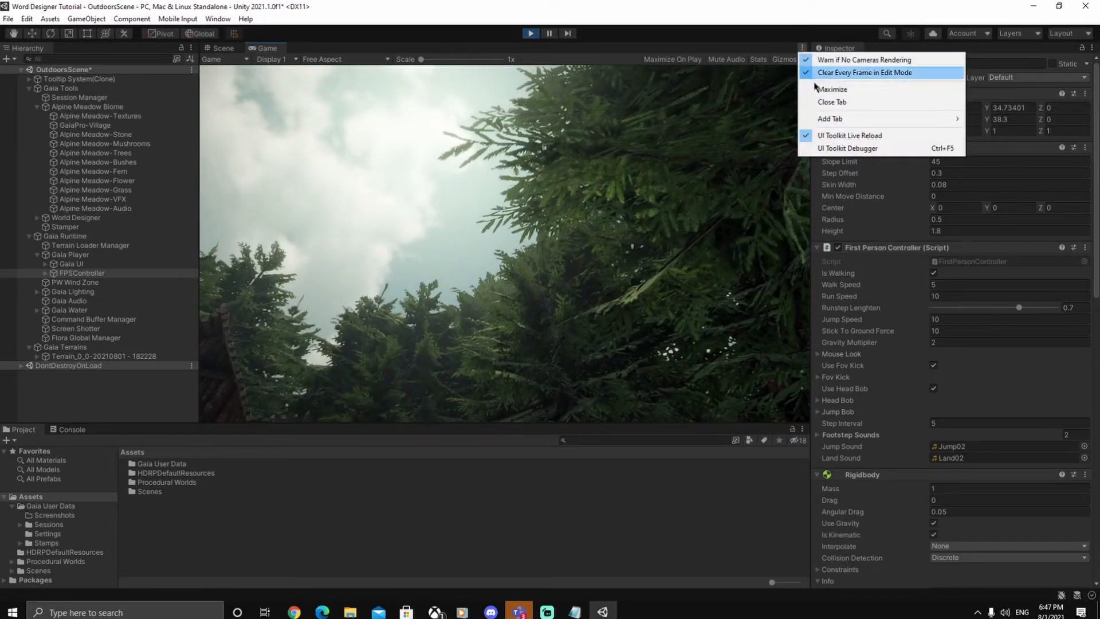
left_click(829, 91)
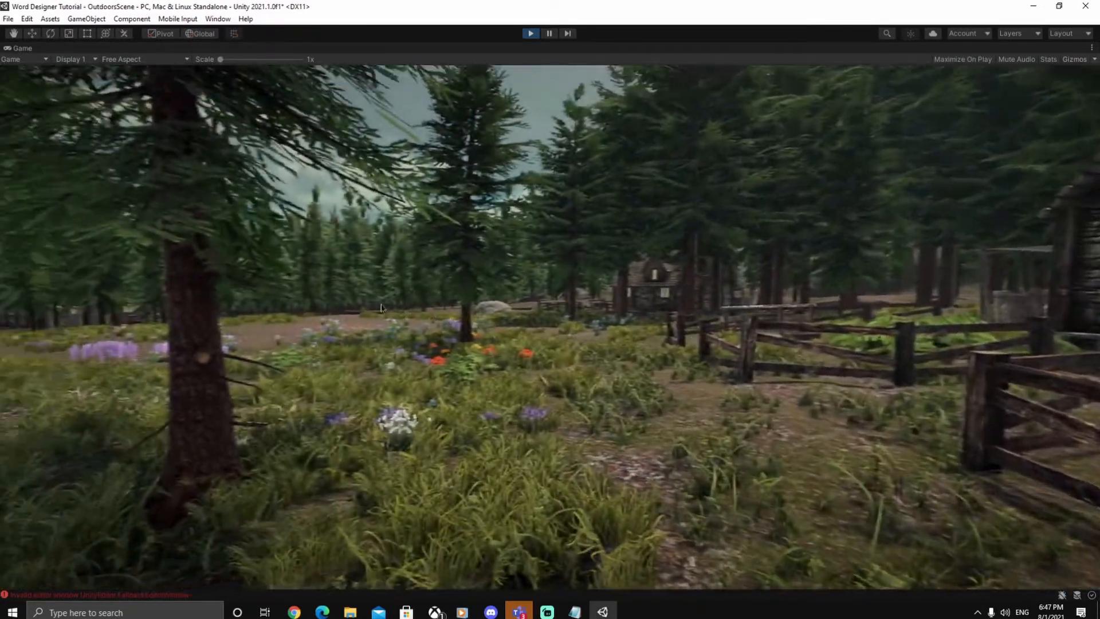
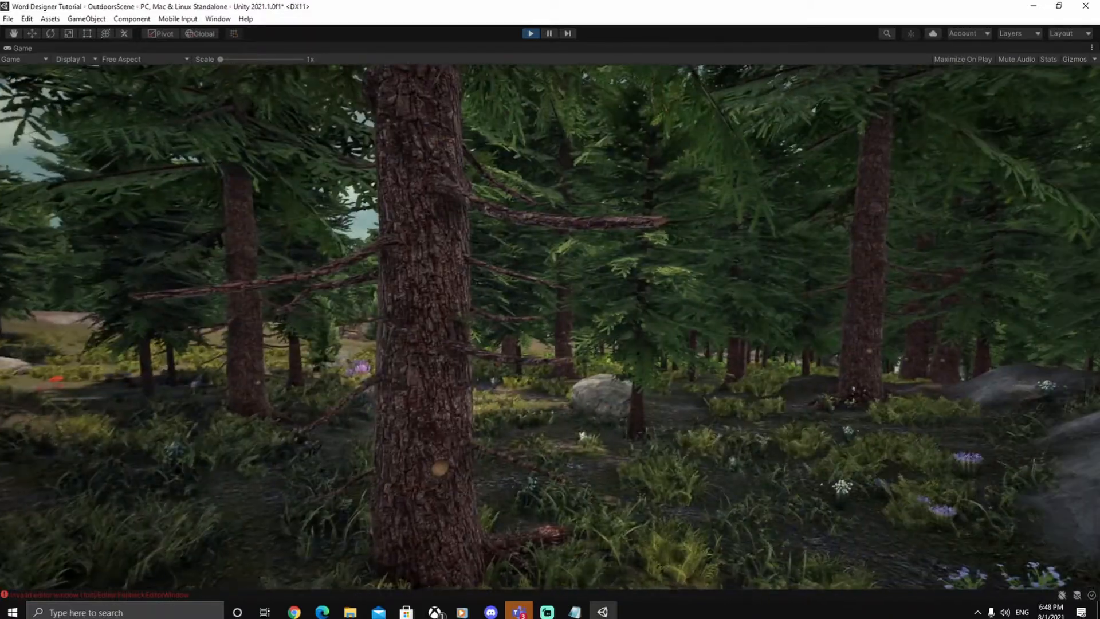
key("Escape")
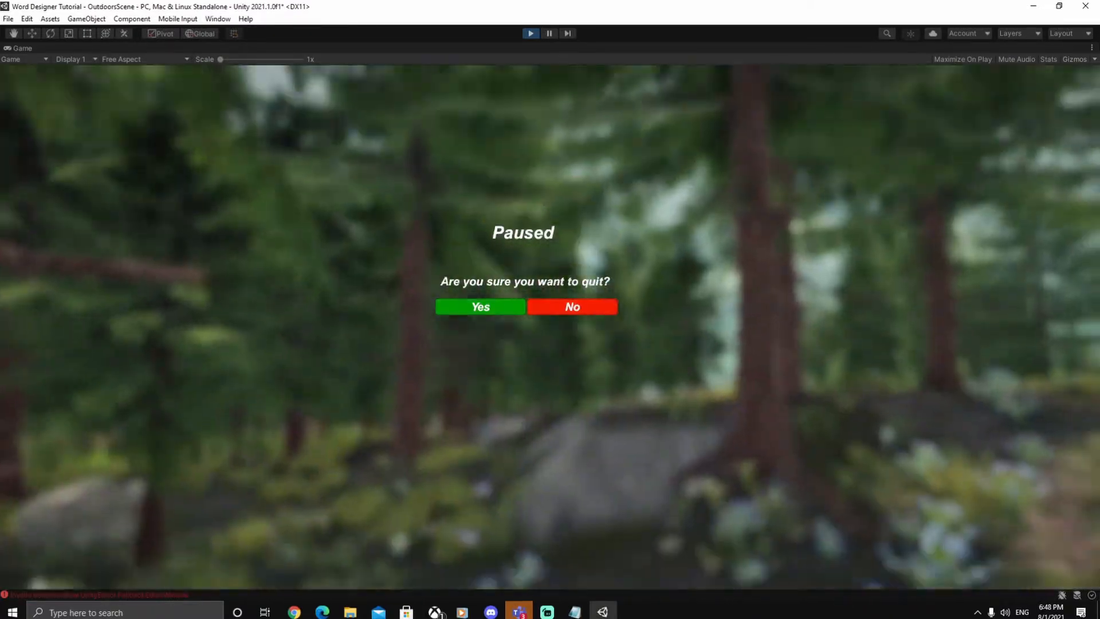
key("Escape")
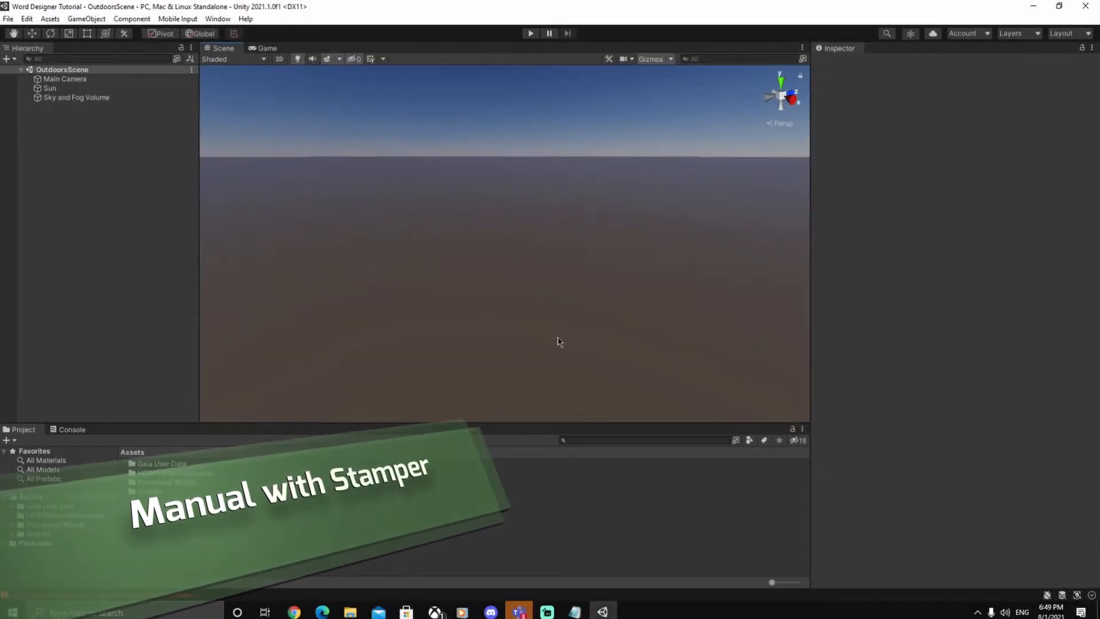
Open the Gaia Manager in the empty OutdoorsScene and set the World Size to Medium.
key("ctrl+g")
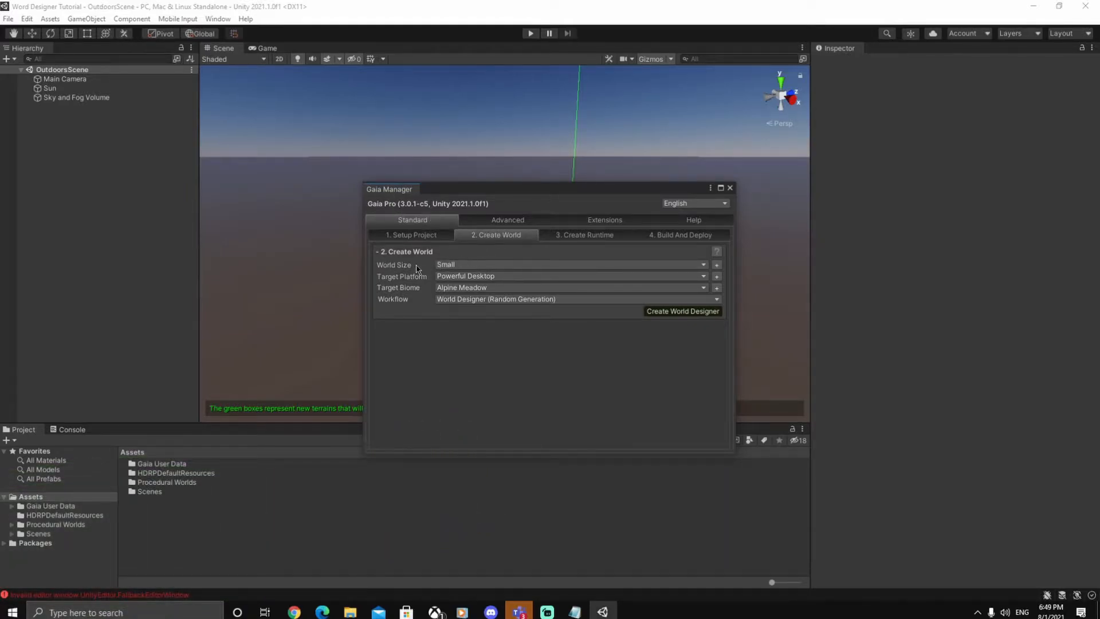
left_click(458, 265)
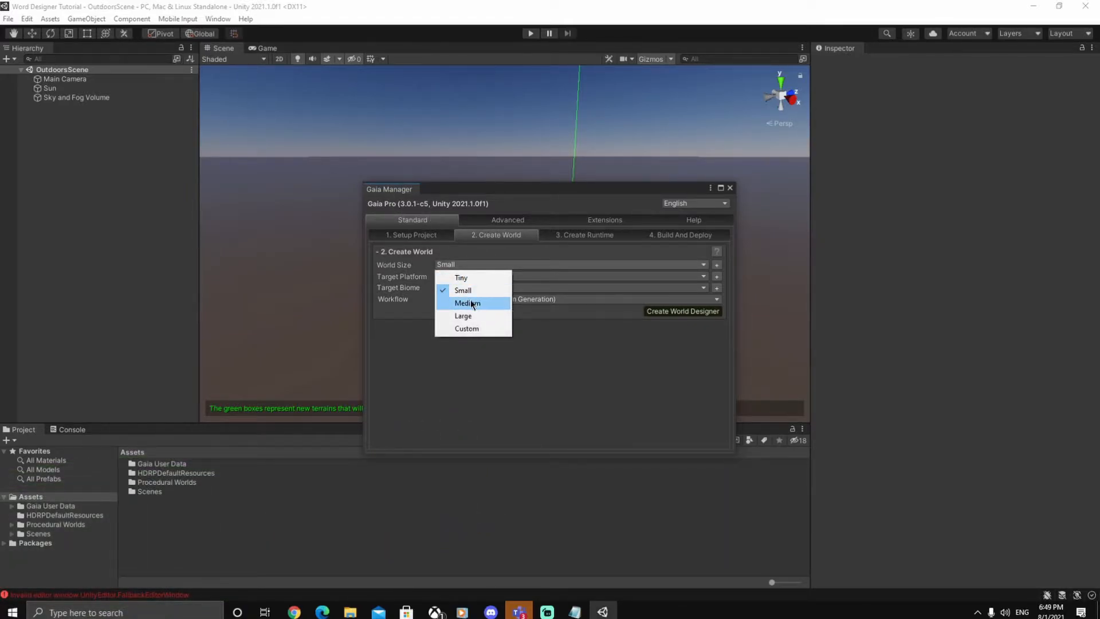
left_click(472, 304)
Try Custom and another Target Platform, and return it to Powerful Desktop.
left_click(446, 276)
left_click(470, 340)
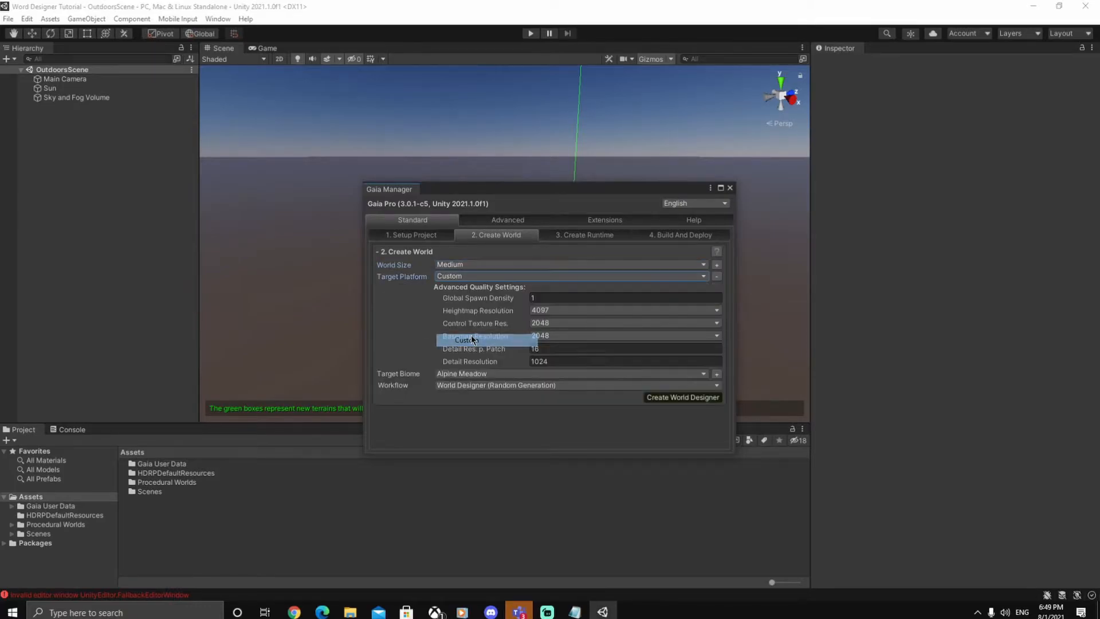
left_click(462, 277)
left_click(467, 314)
left_click(471, 276)
left_click(484, 328)
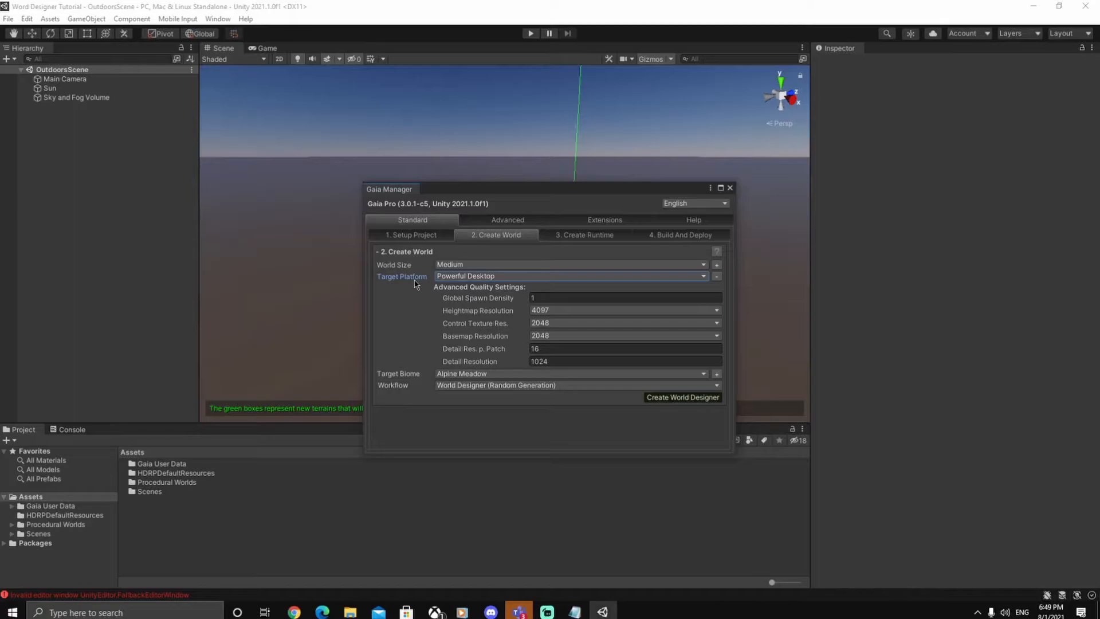
Create the Alpine Meadow terrain with the Manual with Stamper workflow, closing the default HDRP lighting prompt.
left_click(441, 379)
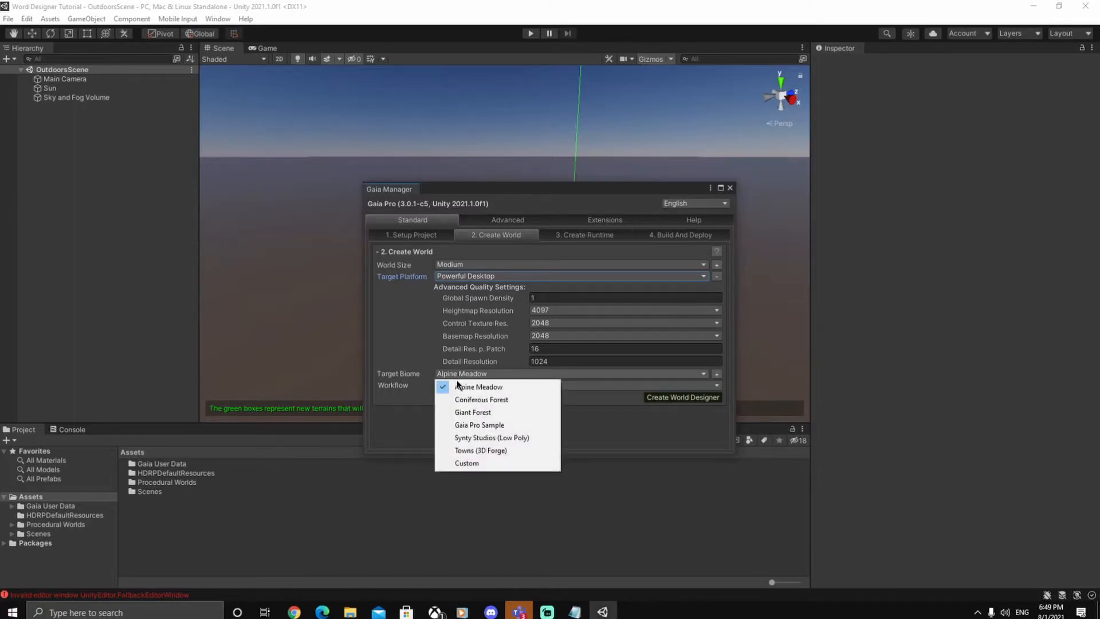
left_click(404, 394)
left_click(474, 386)
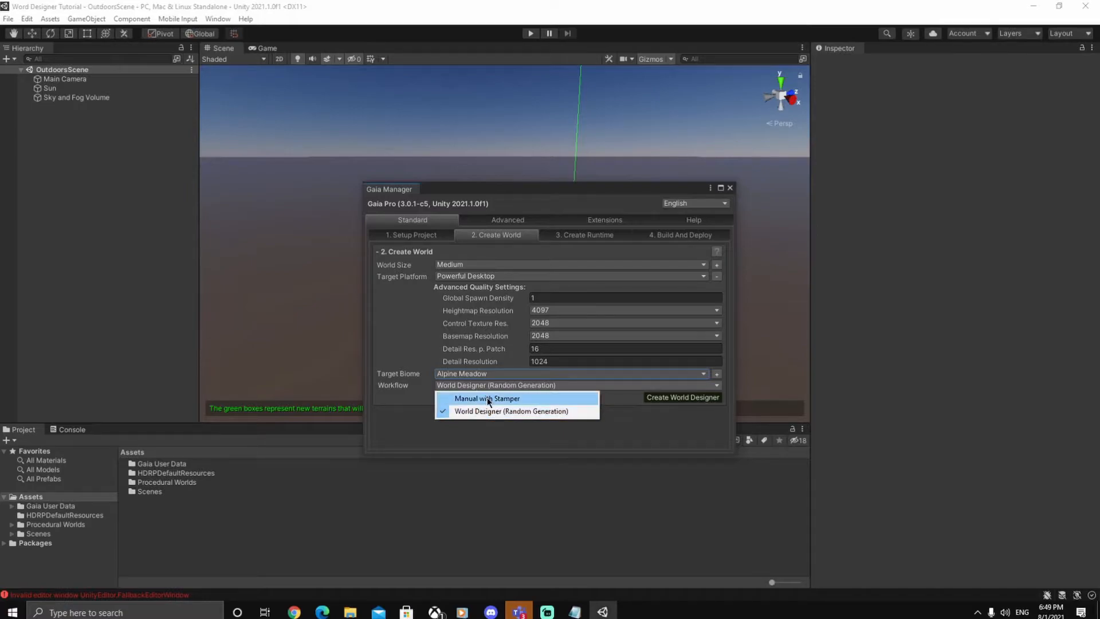
left_click(487, 398)
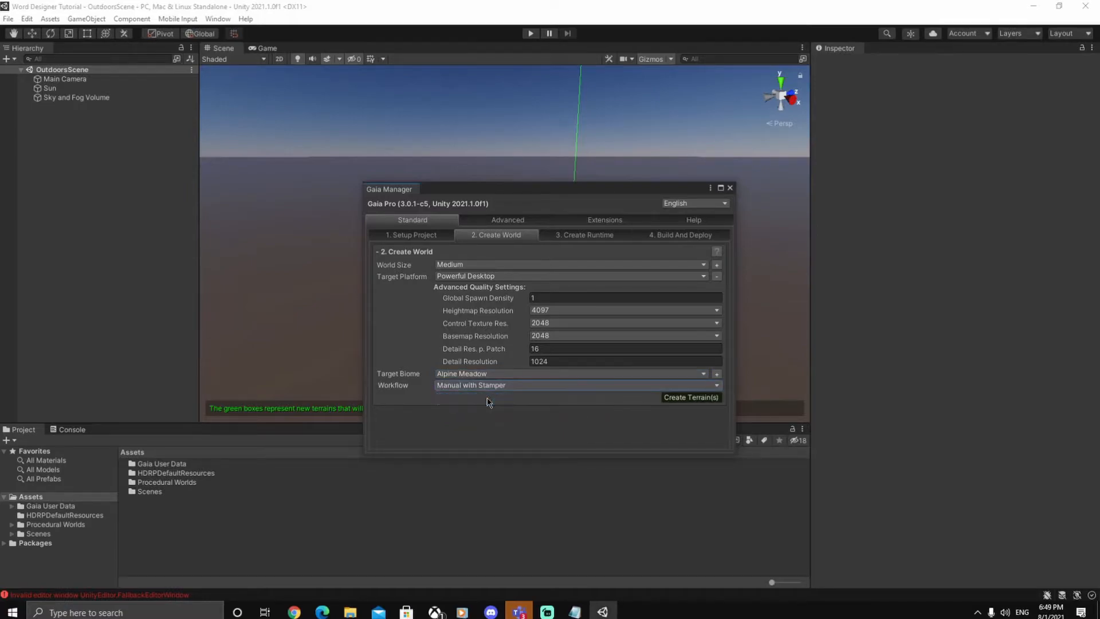
left_click(704, 401)
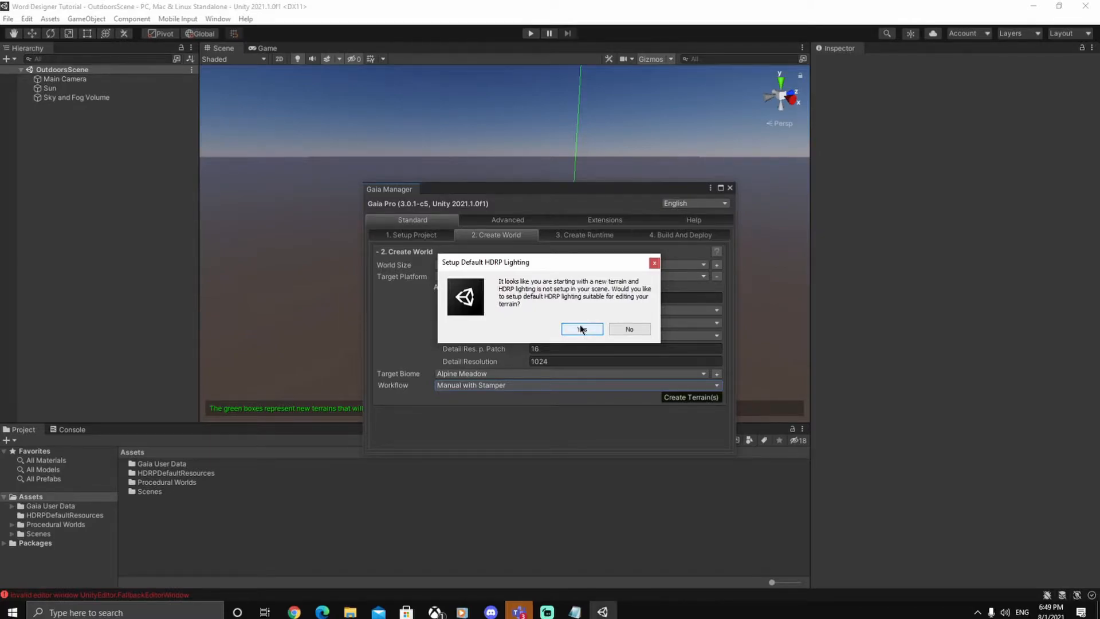
left_click(653, 264)
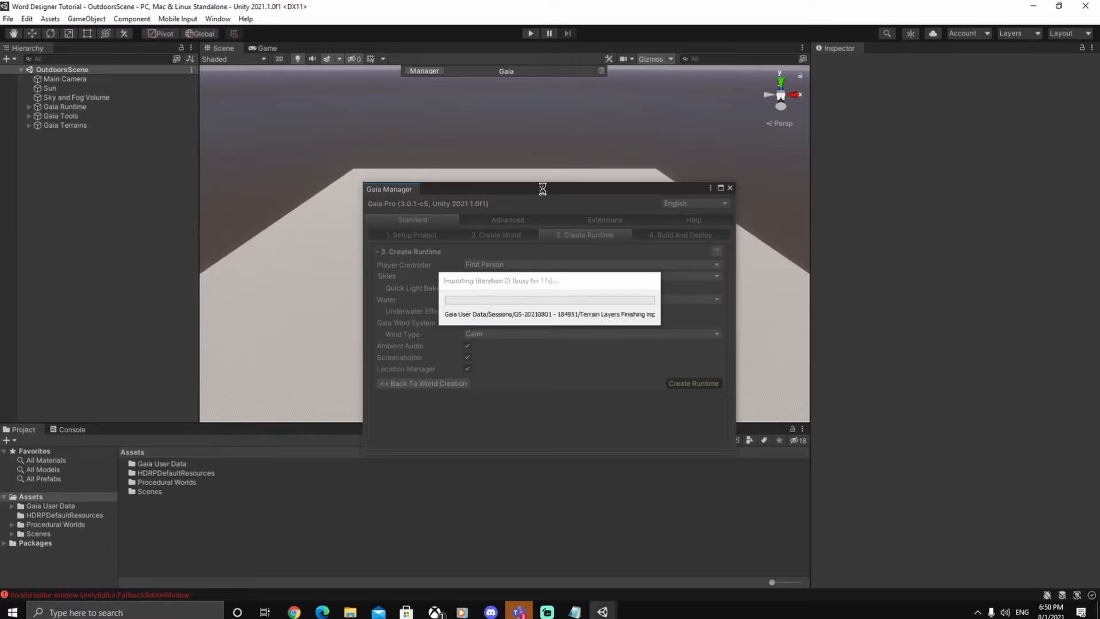
Move the Gaia Manager and the Stamp Browser aside so the Stamper's terrain preview is unobstructed.
left_click_drag(645, 190, 1011, 424)
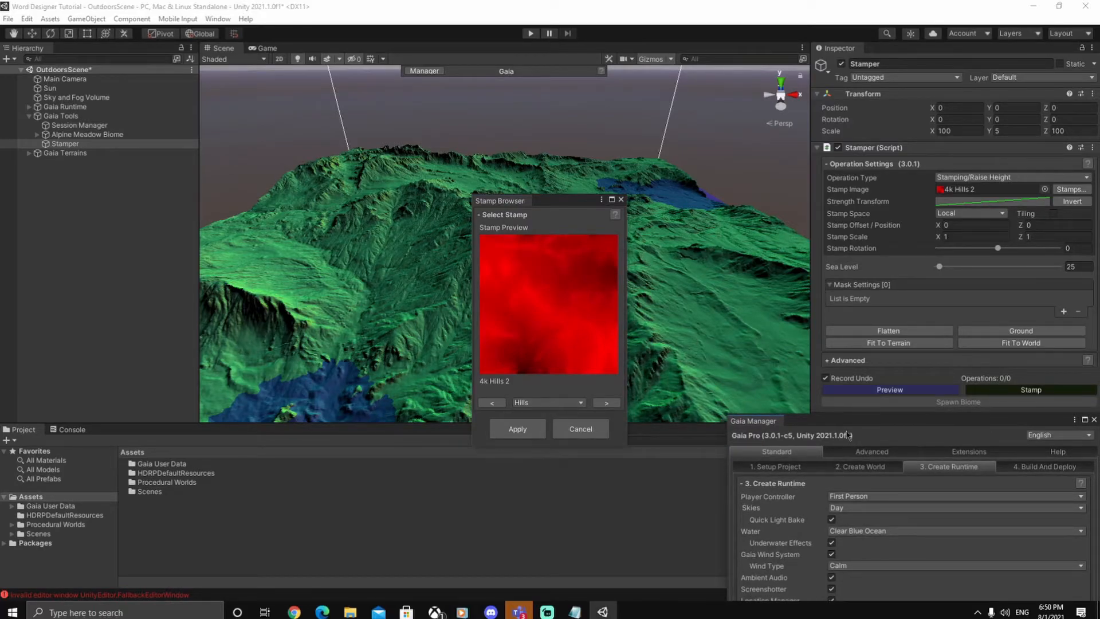
right_click_drag(699, 284, 756, 287)
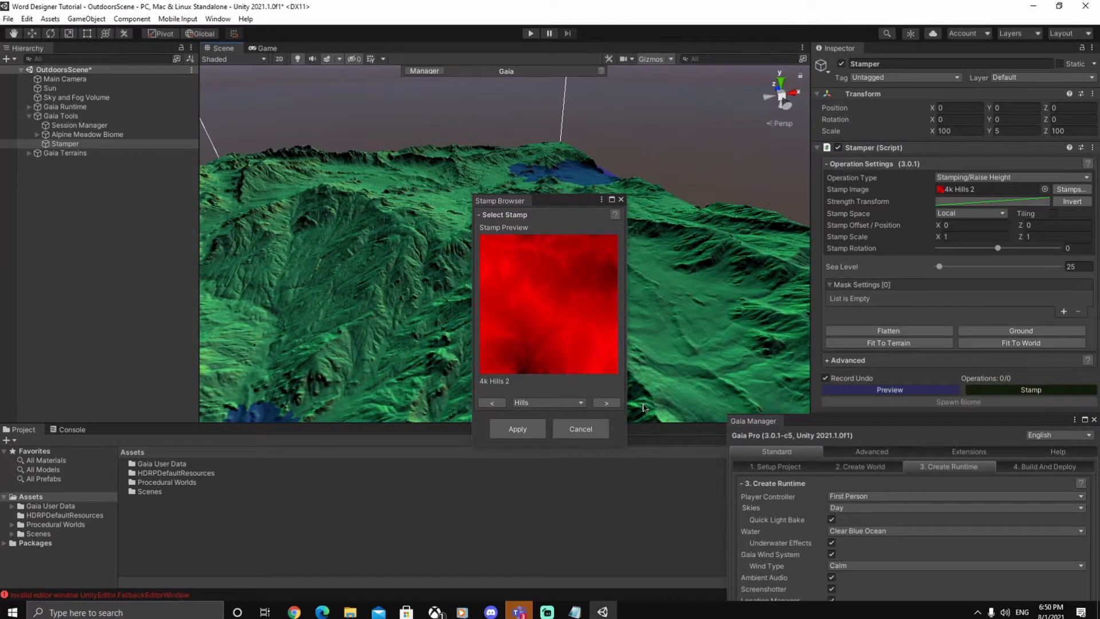
right_click_drag(667, 345, 647, 342)
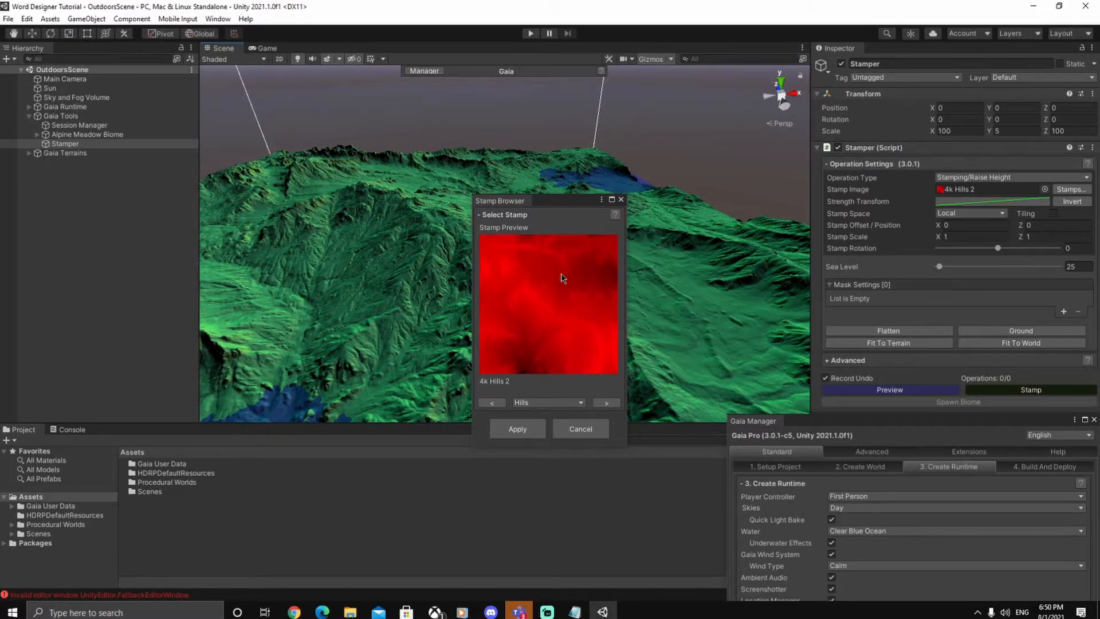
left_click_drag(561, 204, 780, 175)
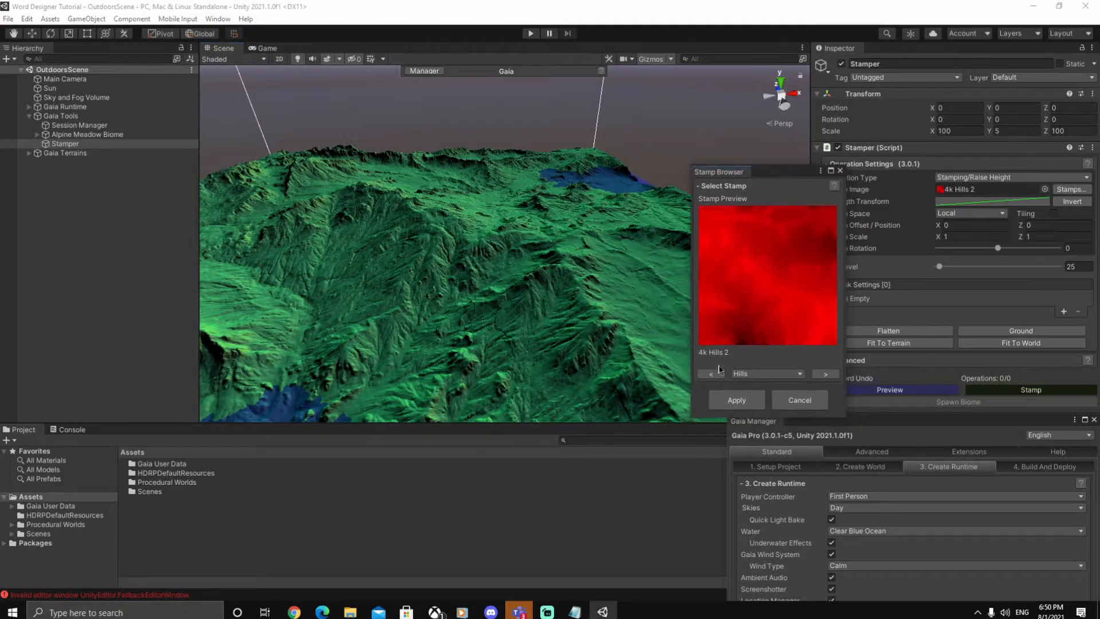
Browse the stamps of the Hills category and compare their previews on the terrain.
left_click(817, 377)
left_click(817, 376)
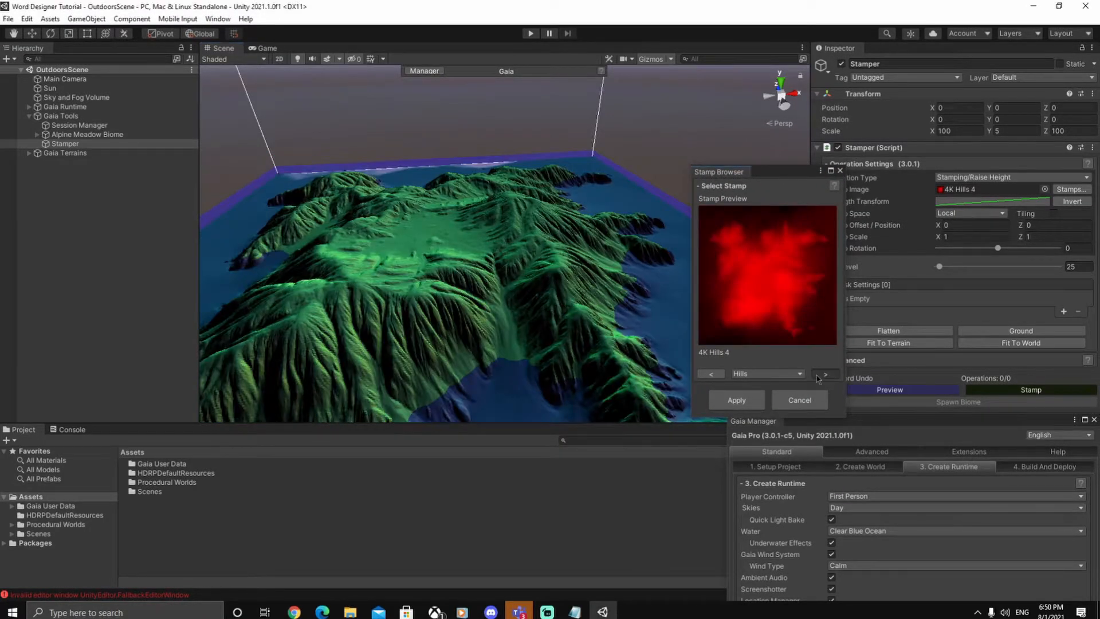
left_click(818, 377)
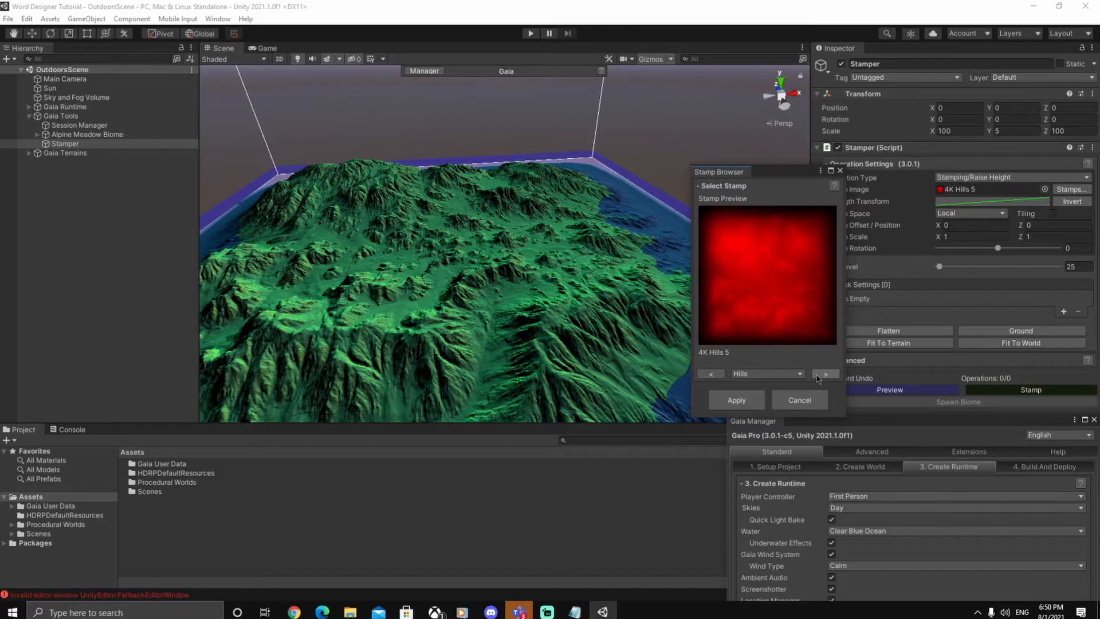
left_click(705, 376)
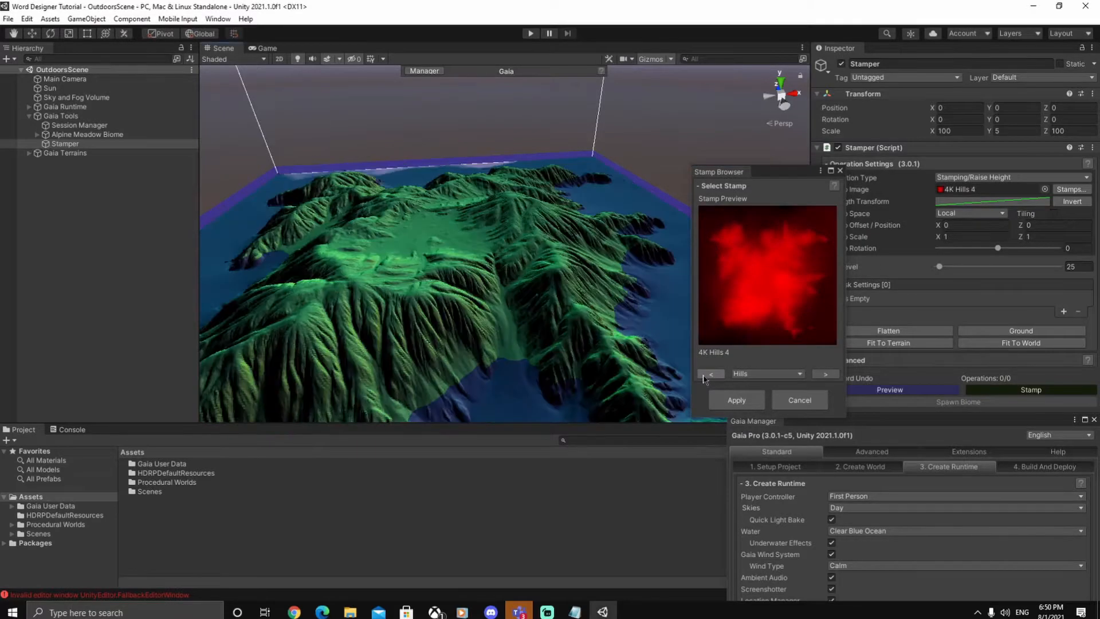
left_click(705, 375)
left_click(706, 375)
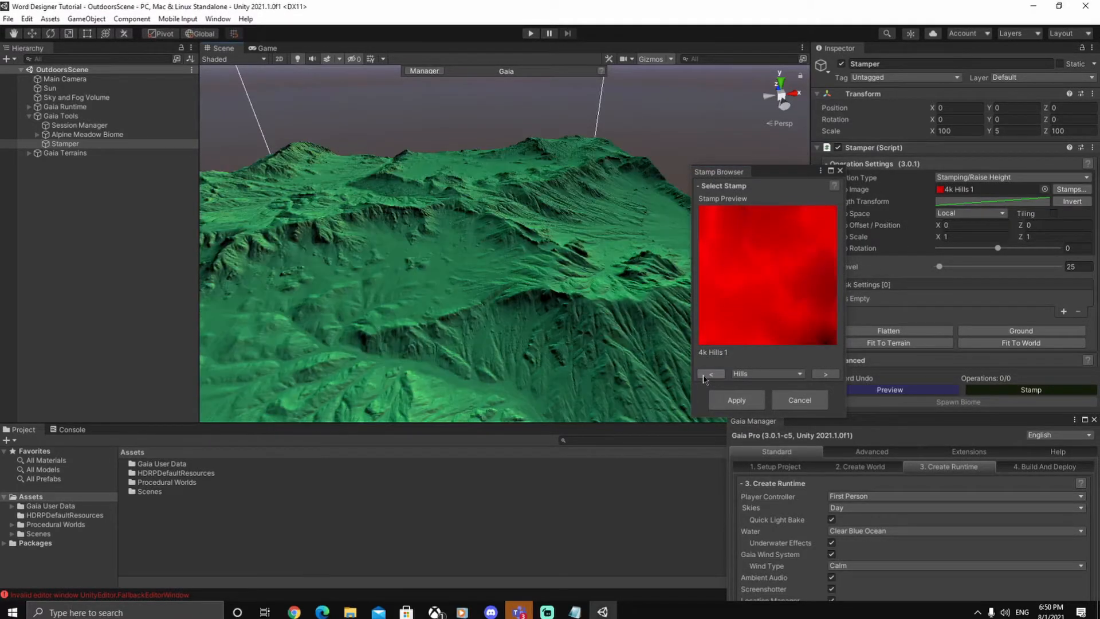
left_click(709, 375)
left_click(709, 375)
left_click(709, 374)
Apply 2k Plains 3 from the Plains category as the stamp image and bring the Gaia Manager fully into view.
left_click(748, 375)
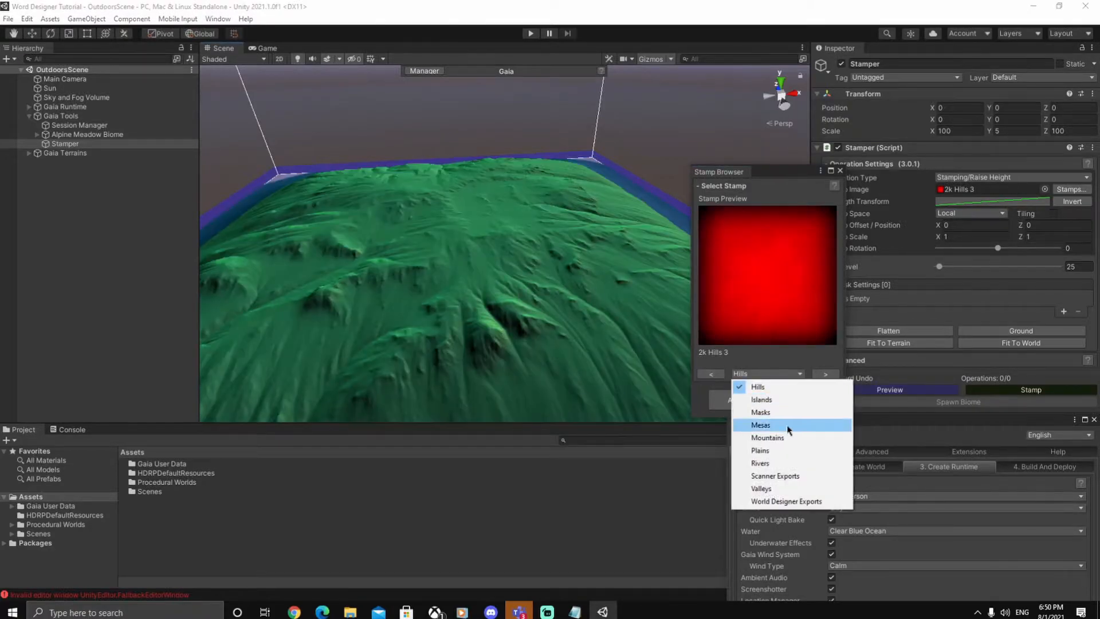
left_click(791, 450)
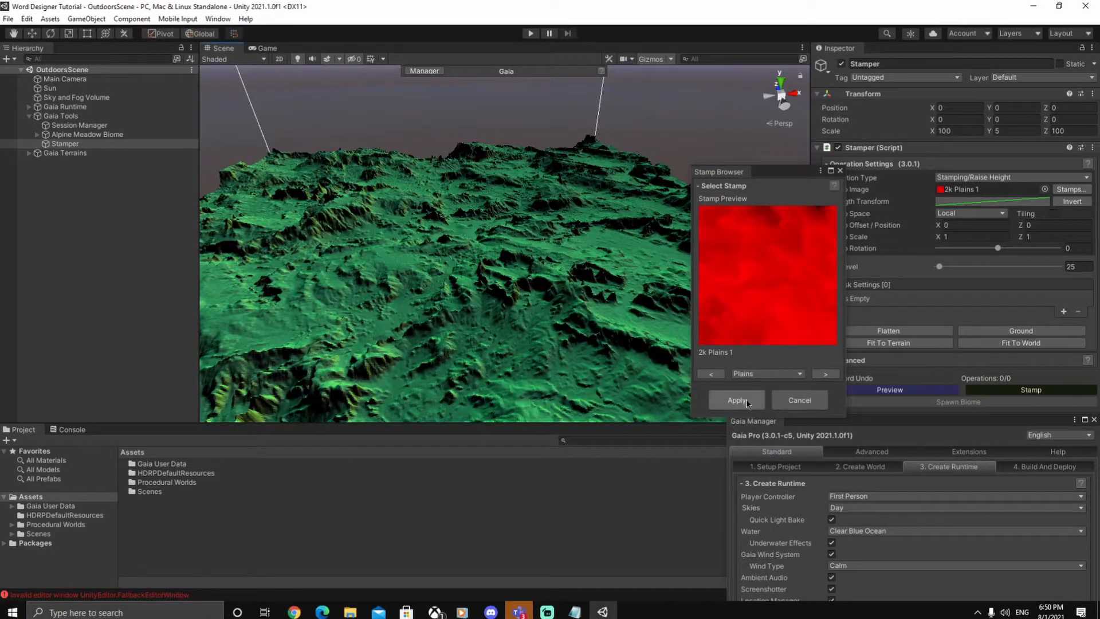
left_click(824, 375)
left_click(824, 375)
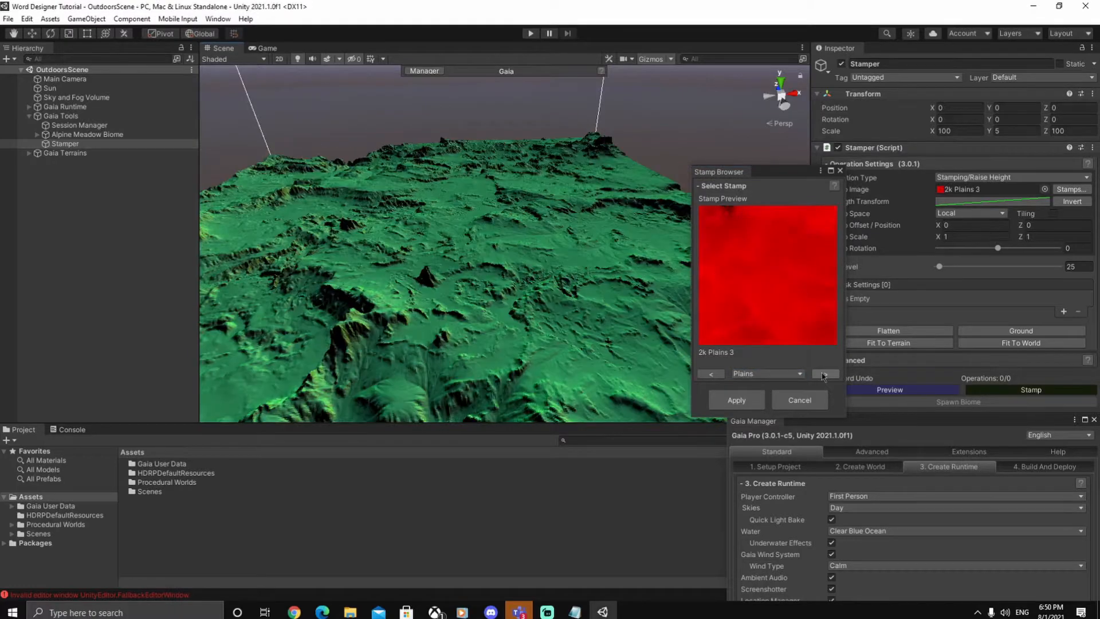
left_click(735, 400)
right_click_drag(586, 255, 677, 294)
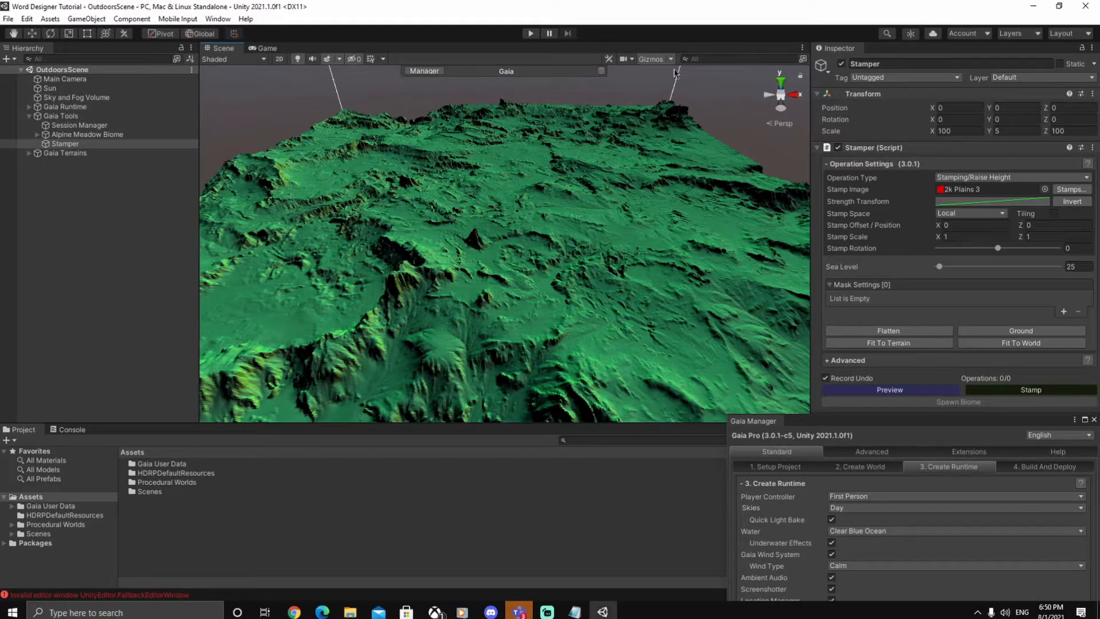
left_click_drag(890, 421, 825, 345)
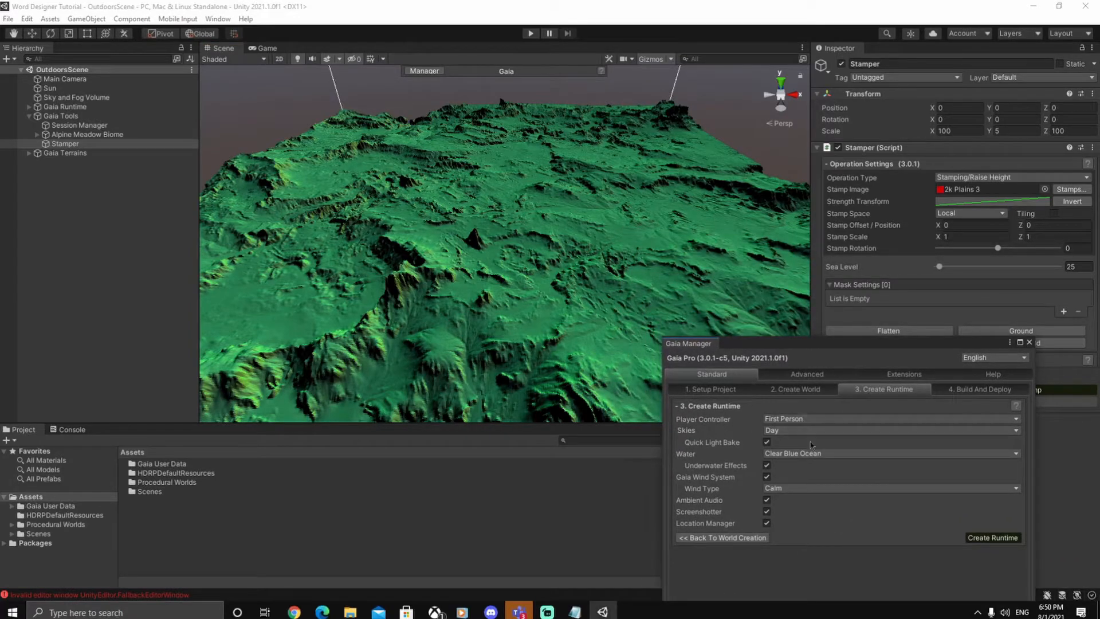
Stamp 2k Plains 3 onto the terrain, moving the Gaia Manager out of the way, and open the stamped terrain's Terrain Settings.
left_click_drag(942, 351, 778, 440)
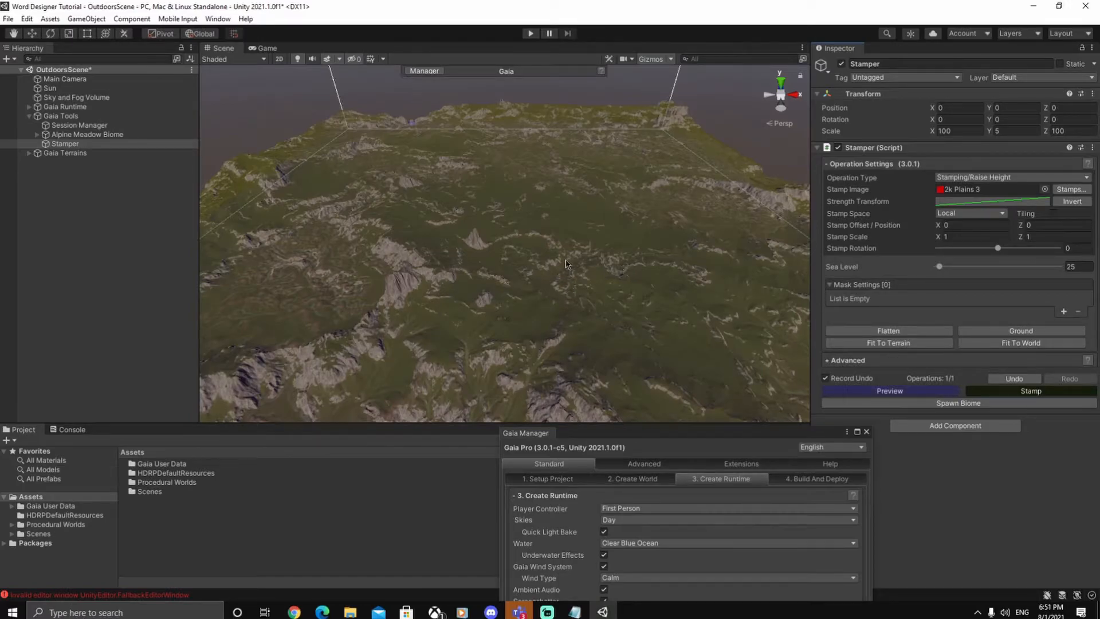
left_click(599, 256)
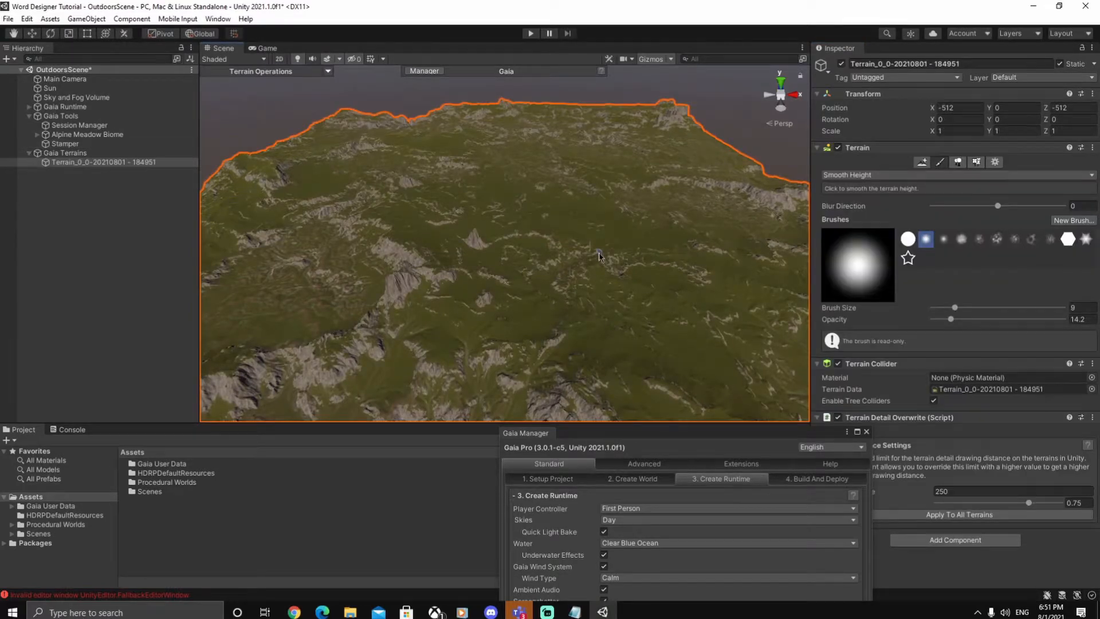
left_click(995, 163)
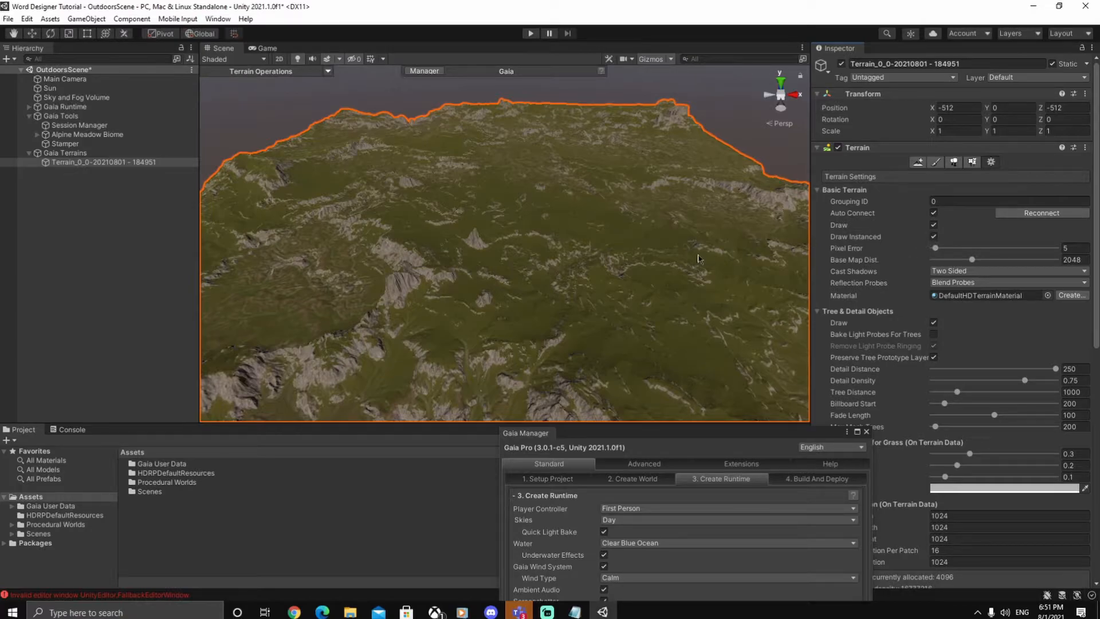
left_click_drag(604, 317, 608, 314, "alt")
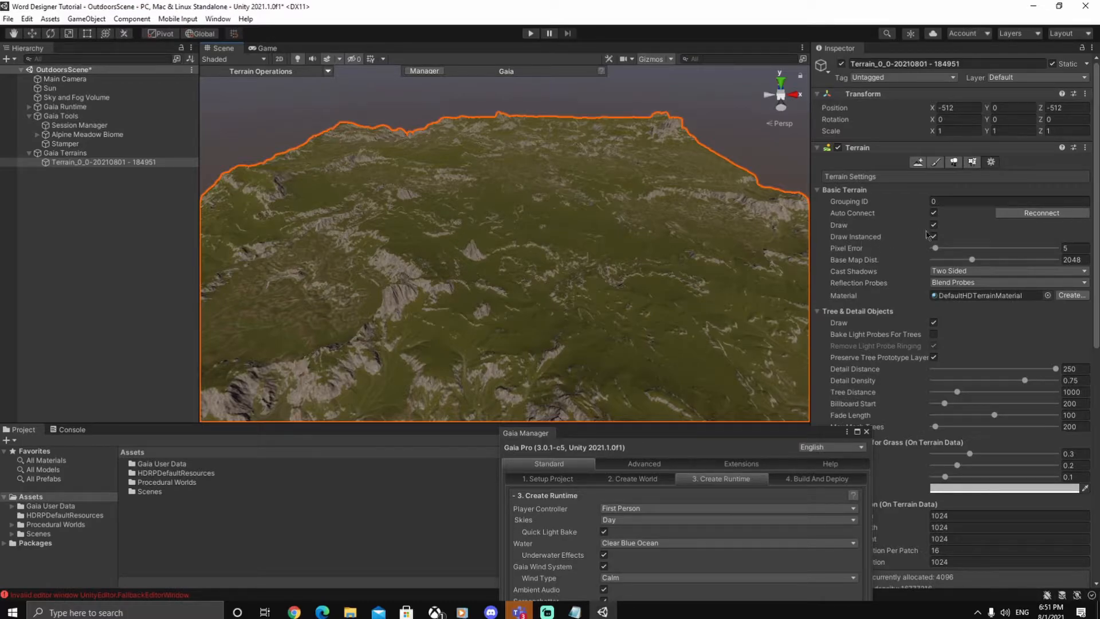
Create the Gaia runtime with a First Person controller, Day skies and Clear Blue Ocean water, removing the default HDRP lighting.
left_click_drag(756, 435, 810, 344)
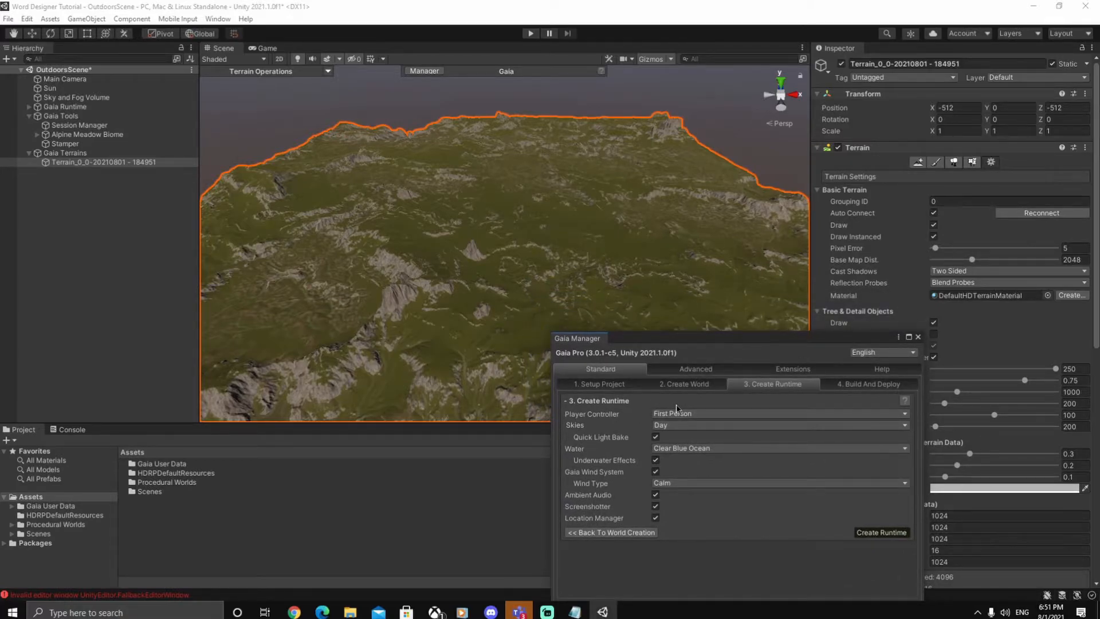
left_click(887, 533)
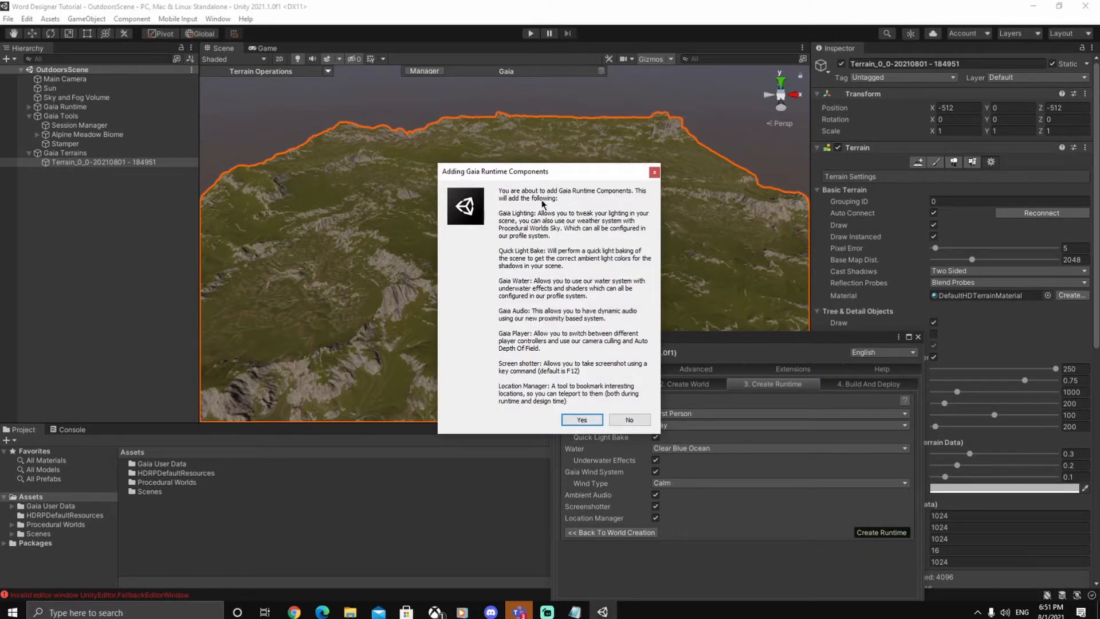
left_click(567, 423)
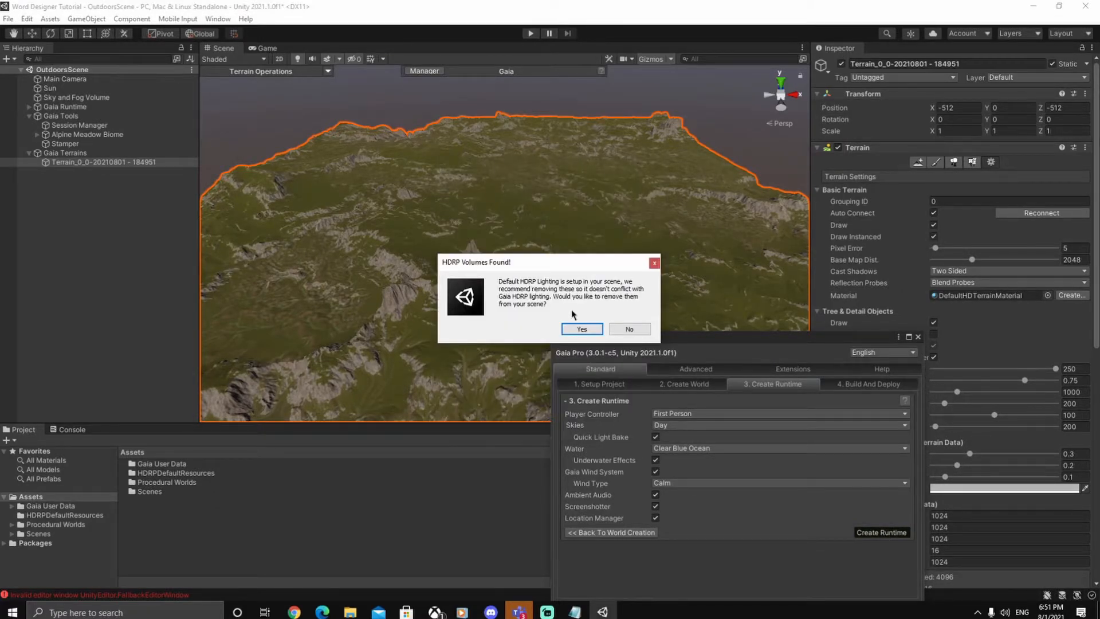
left_click(579, 329)
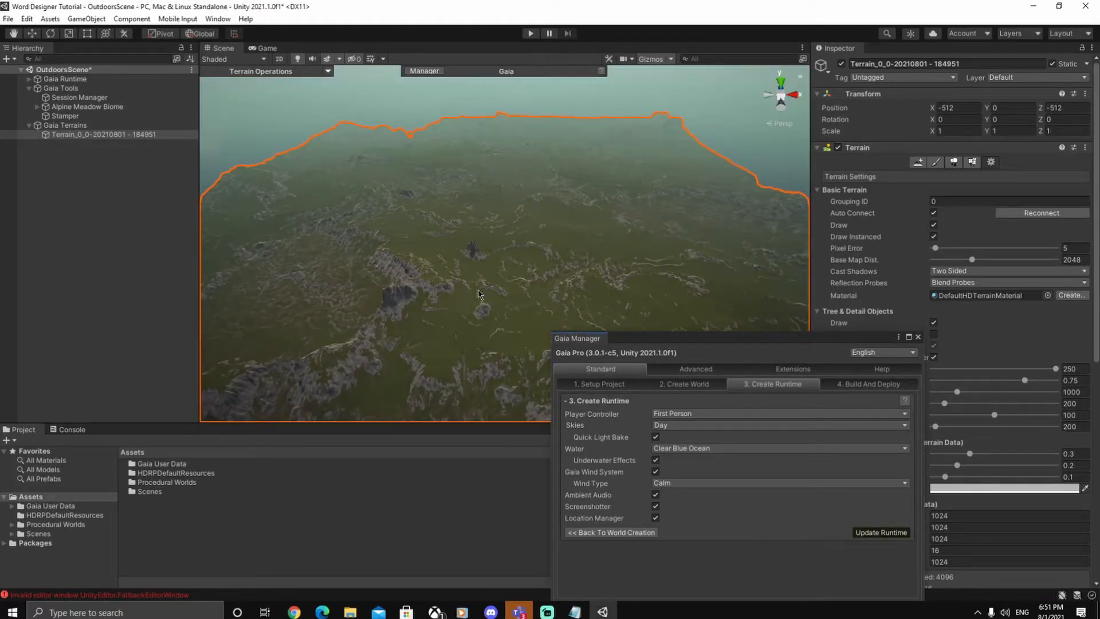
Dock the Gaia Manager beside the Project and Console windows and bring the Project window back to the front.
left_click_drag(666, 339, 767, 333)
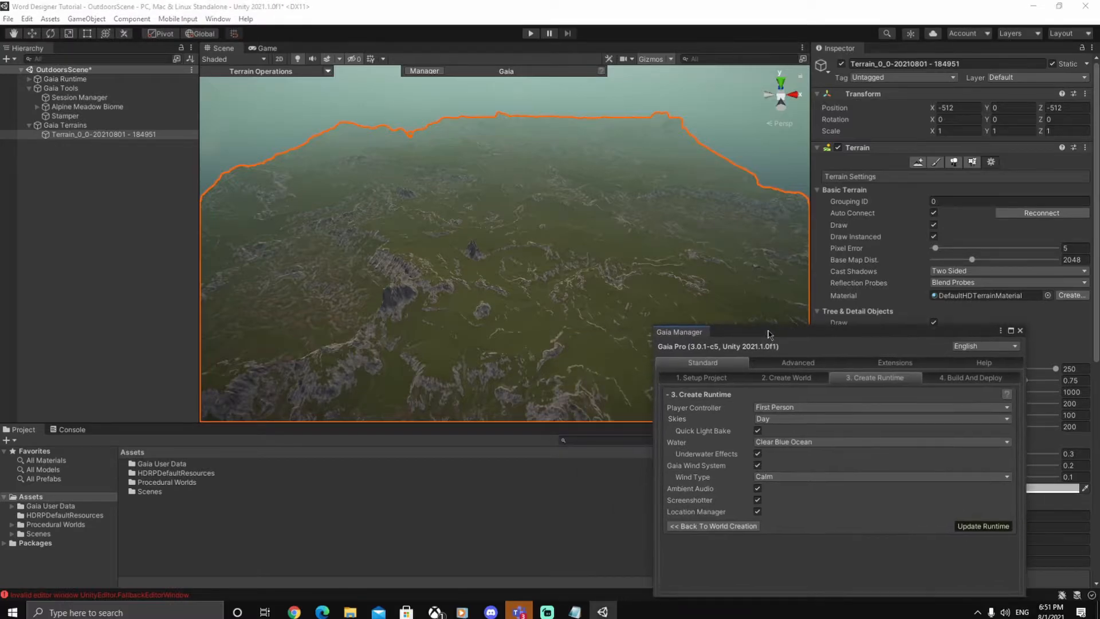
left_click_drag(690, 335, 110, 439)
left_click(23, 430)
mouse_move(538, 373)
right_mouse_down()
mouse_move(591, 338)
mouse_move(537, 360)
right_mouse_up()
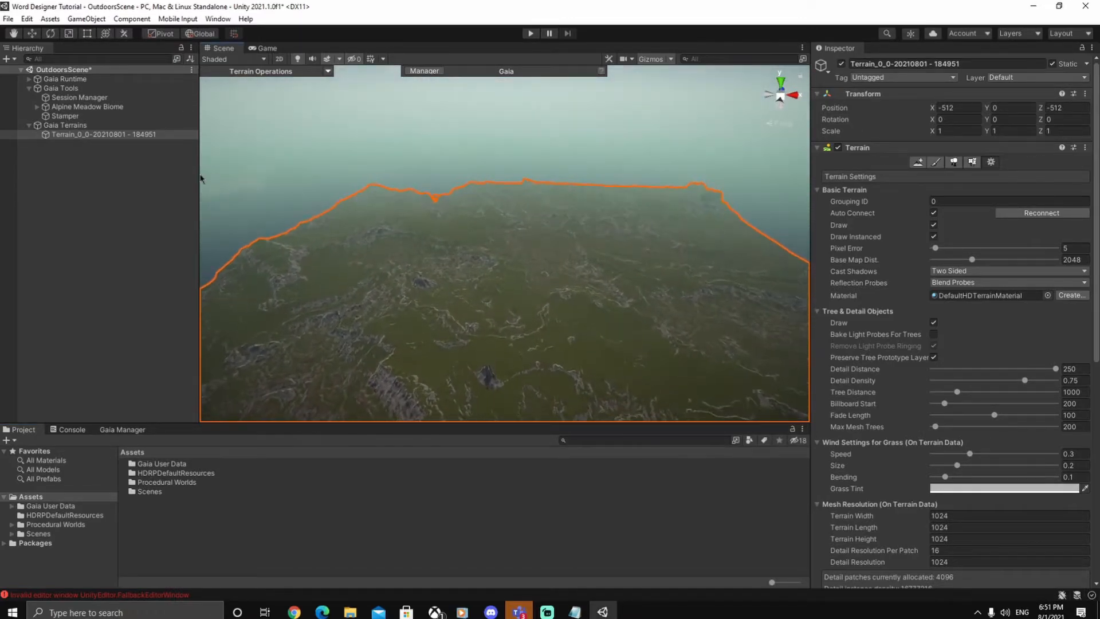
Reopen the Stamp Browser from the Stamper's settings and move it clear of the scene view.
left_click(65, 116)
right_click_drag(553, 215, 517, 308)
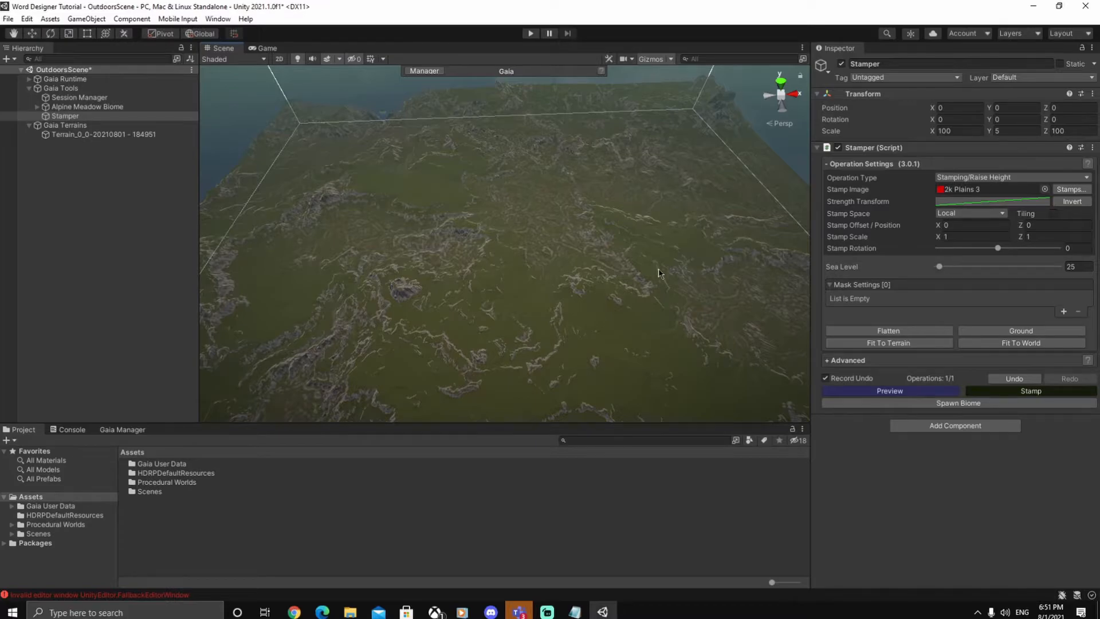
left_click(1069, 190)
left_click_drag(572, 204, 934, 209)
left_click_drag(627, 307, 559, 297, "alt")
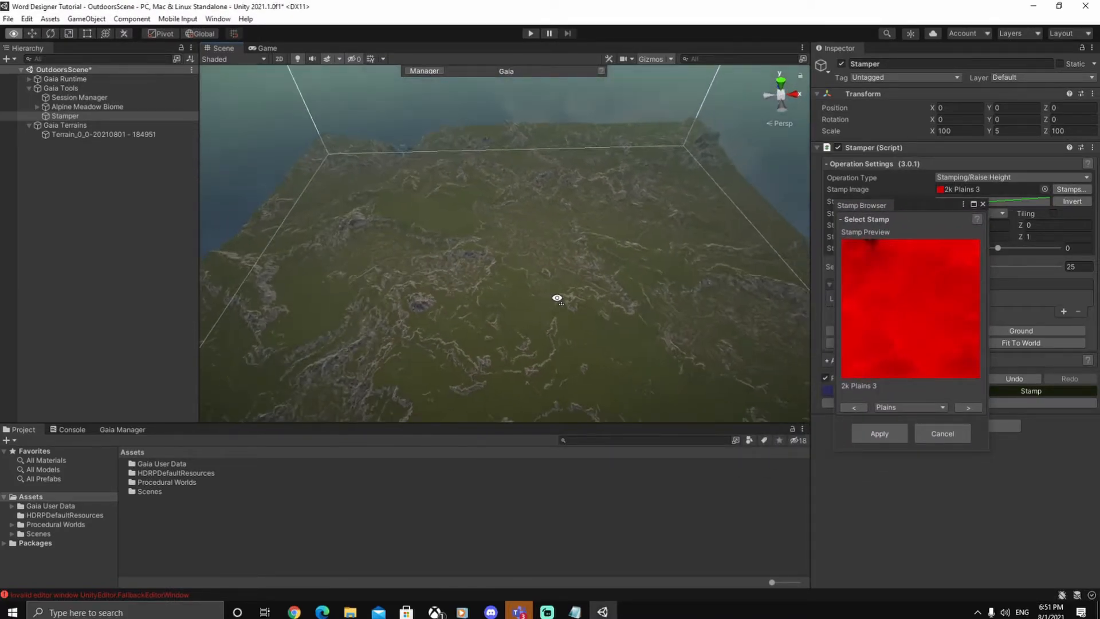
Browse the Mountains category and apply 2k Mountain 2 as the Stamper's stamp image.
left_click(934, 407)
left_click(928, 471)
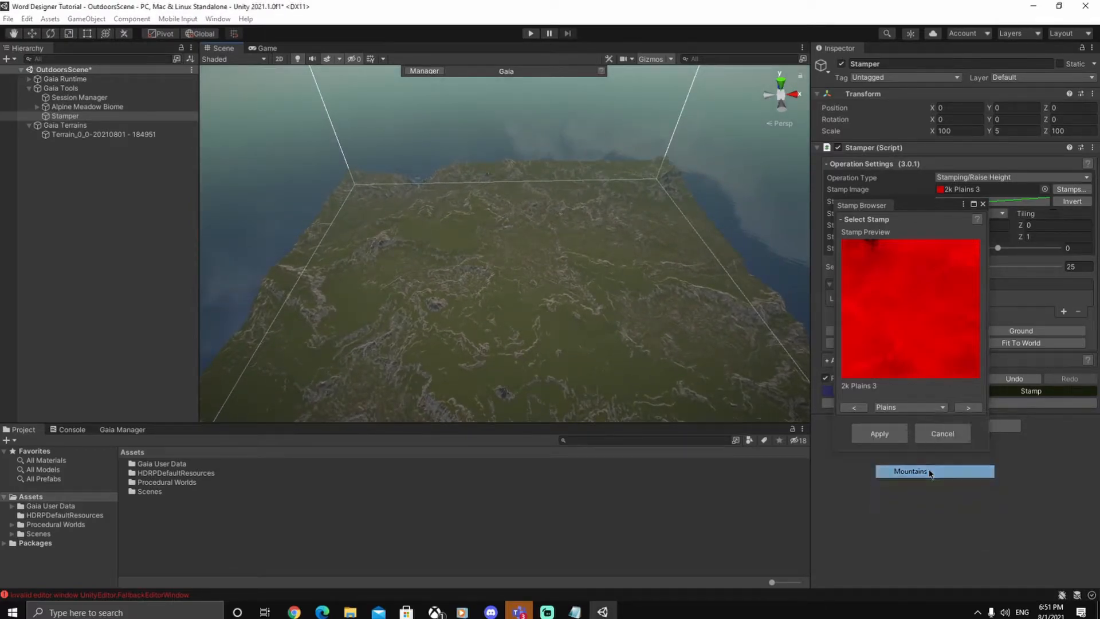
left_click_drag(716, 320, 723, 314, "alt")
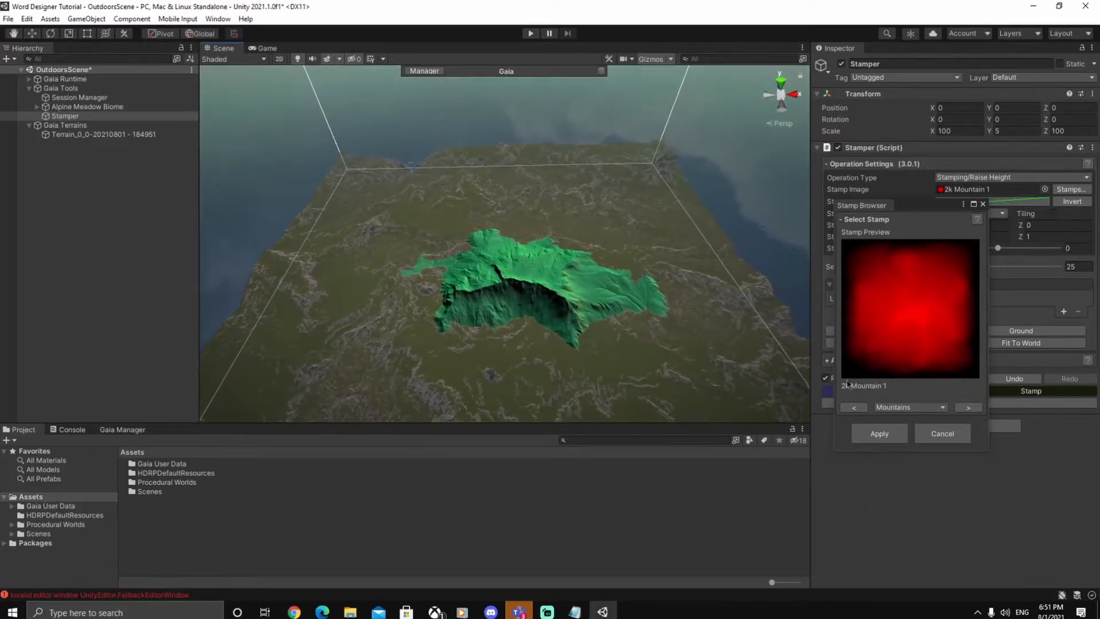
left_click(968, 407)
left_click(968, 407)
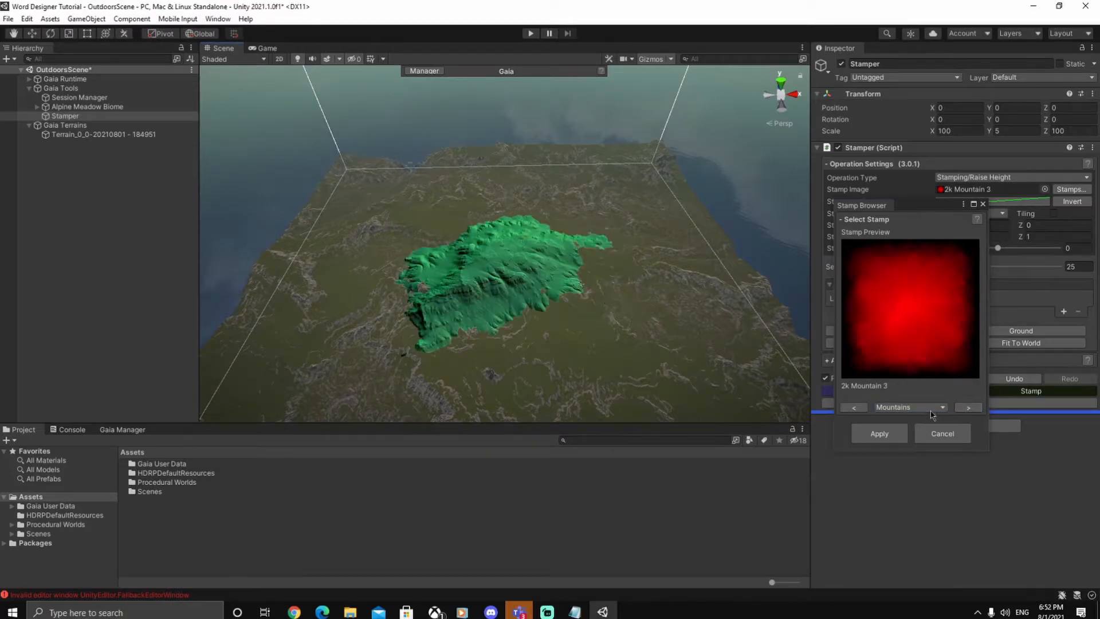
left_click(855, 408)
left_click(879, 433)
left_click_drag(670, 347, 623, 312, "alt")
scroll(574, 246, "down", 1)
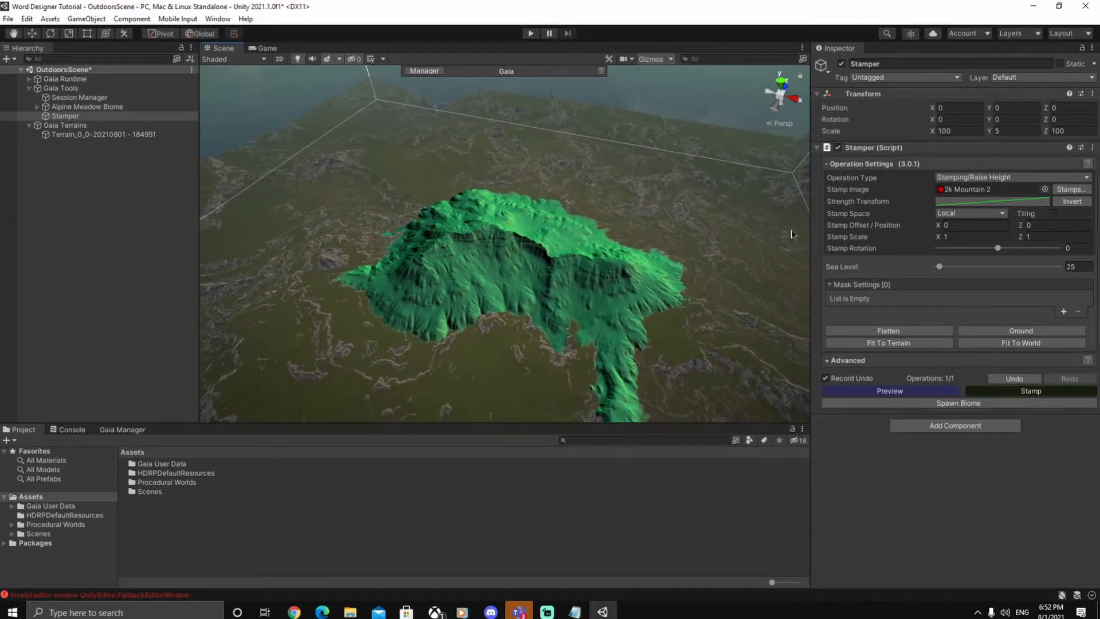
Set the Stamper's operation type to Stamping/Lower Height and invert its Strength Transform.
left_click(1042, 178)
mouse_move(1001, 195)
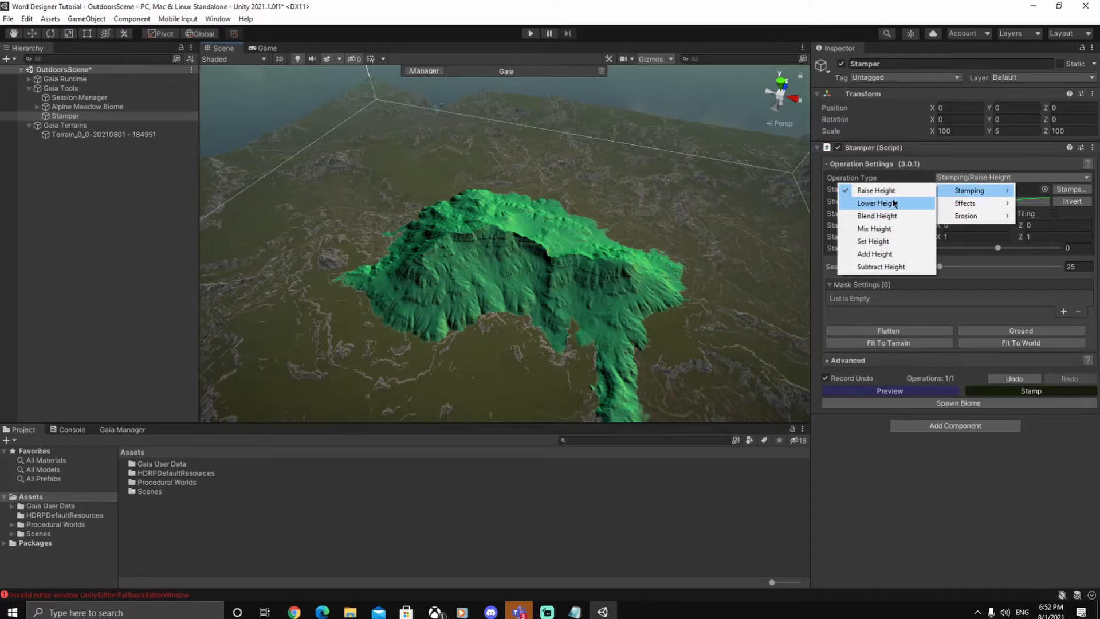
left_click(894, 203)
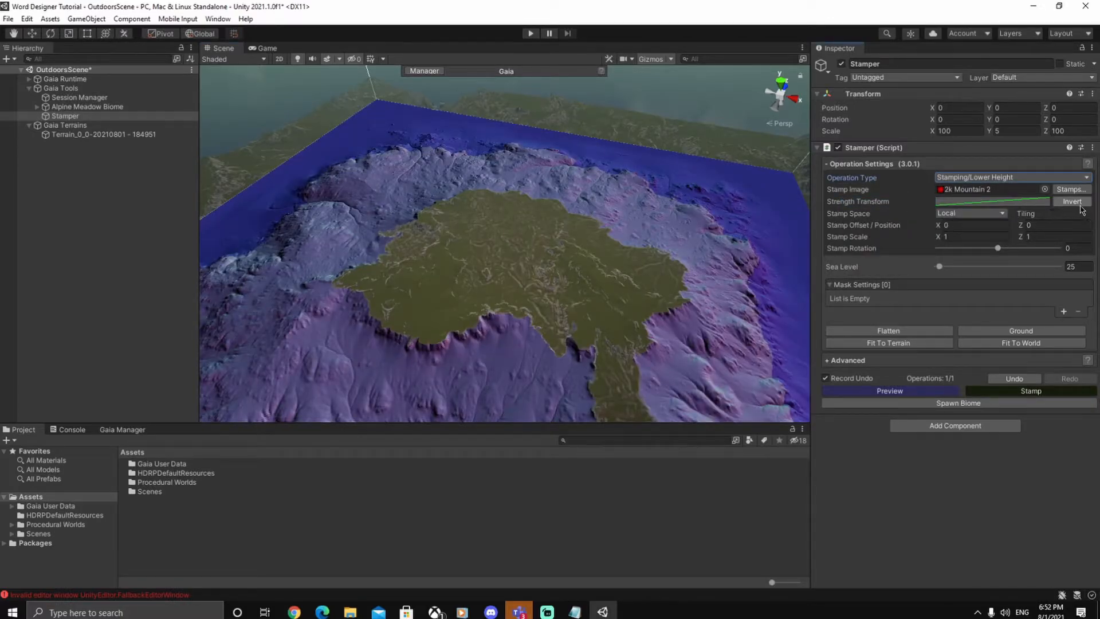
left_click(1080, 202)
Scale the Stamper down uniformly to about 34 in X and Z and 1.7 in Y.
left_click_drag(602, 264, 480, 279, "alt")
key("e")
key("r")
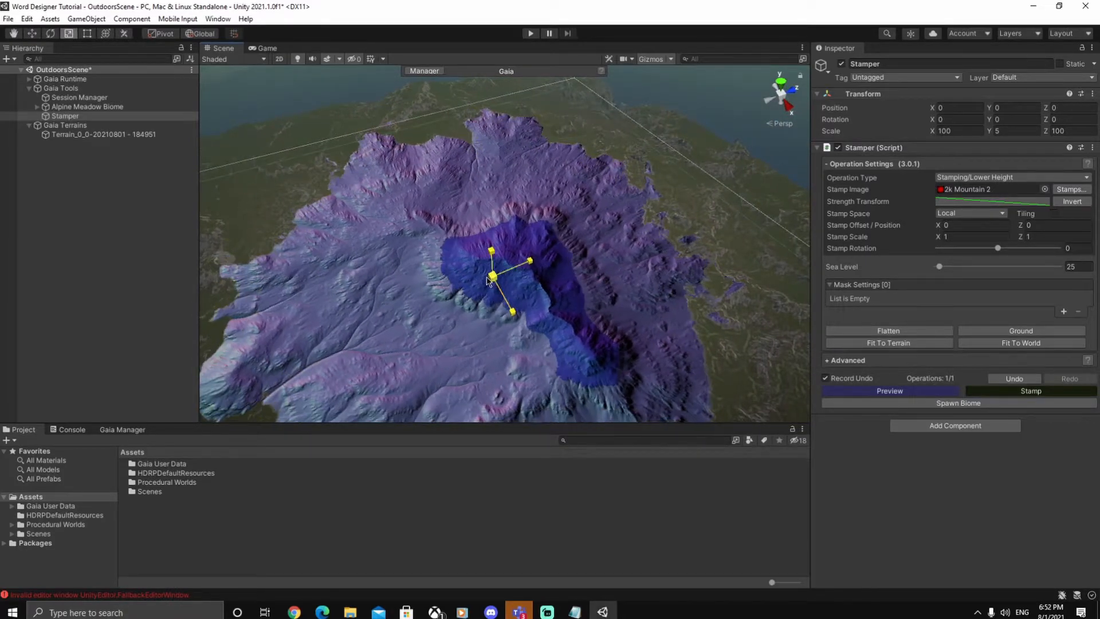
scroll(458, 282, "down", 5, "ctrl")
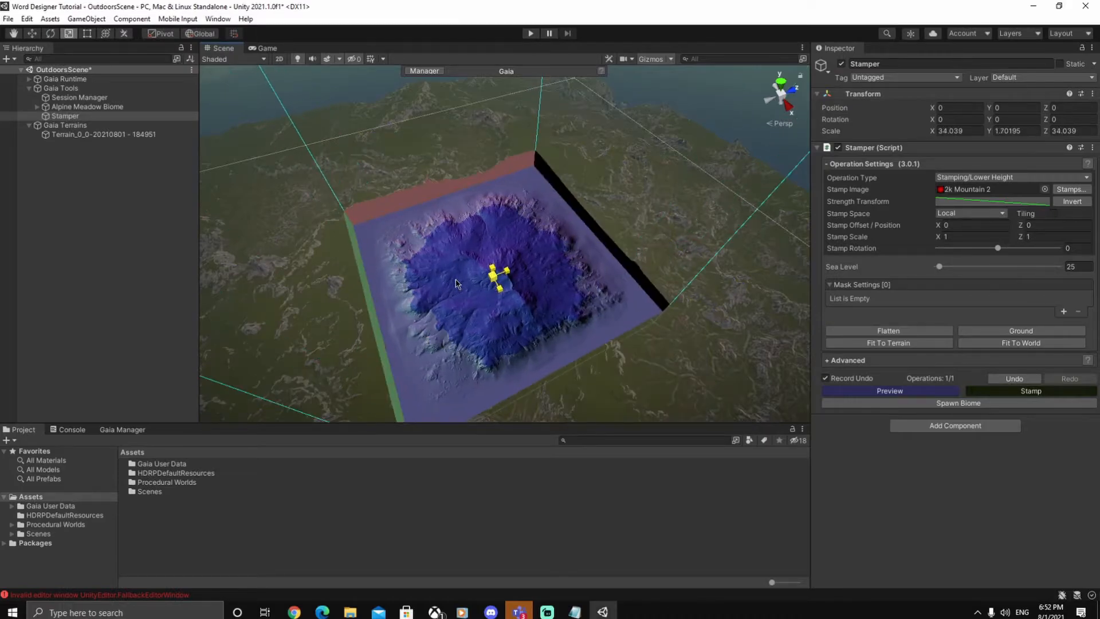
right_click_drag(538, 292, 549, 273)
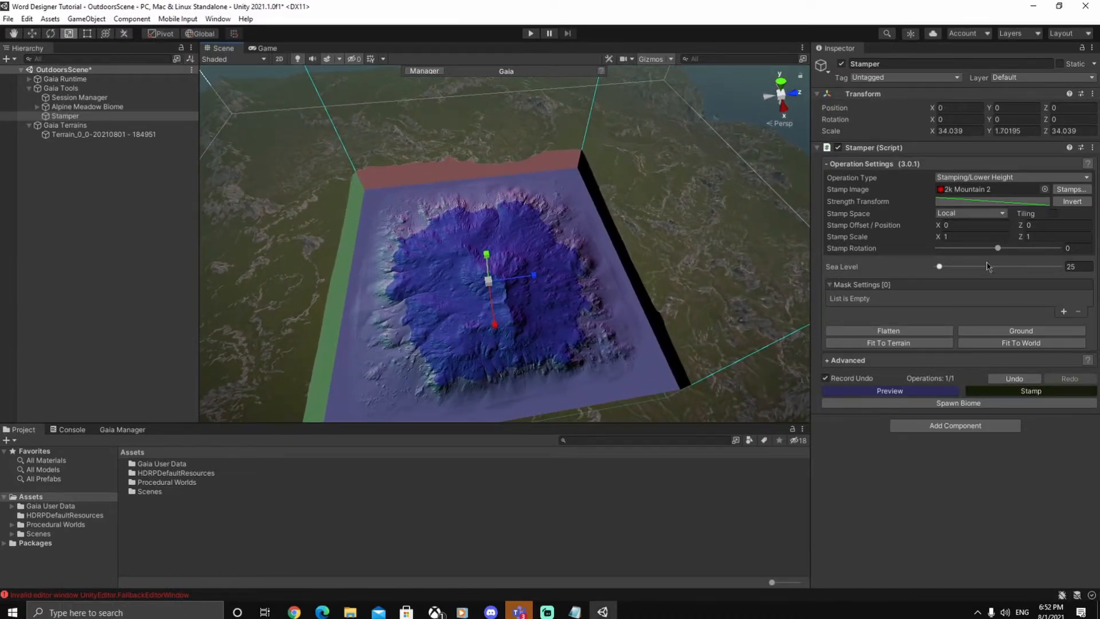
Add a Distance Mask to the Stamper with XZ Circle axes and Global influence.
left_click(1062, 312)
left_click(892, 299)
left_click(911, 330)
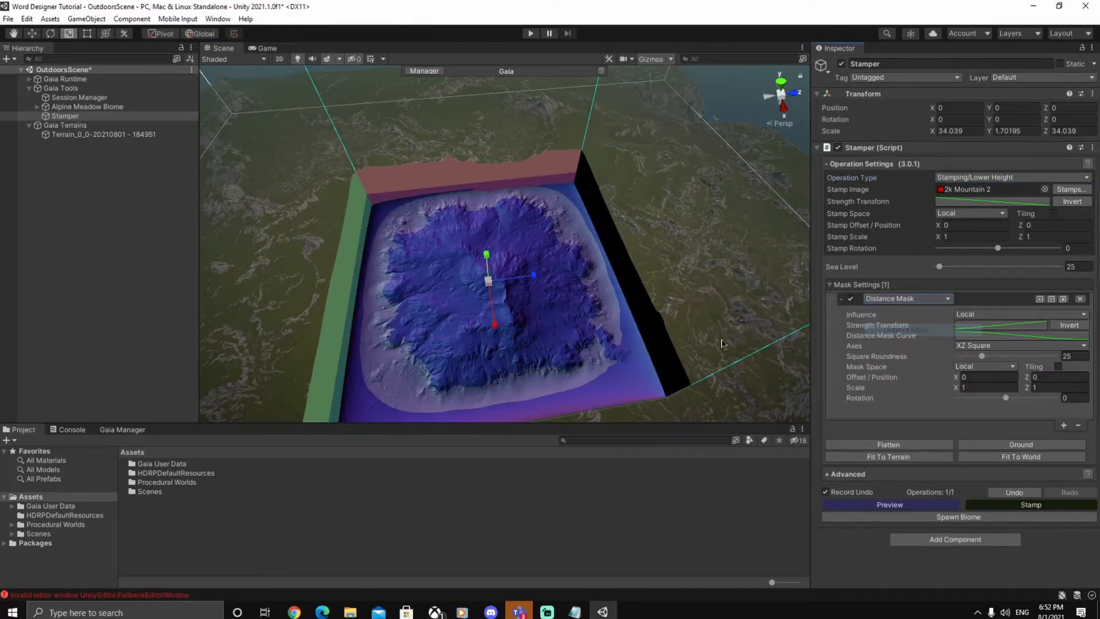
left_click(984, 346)
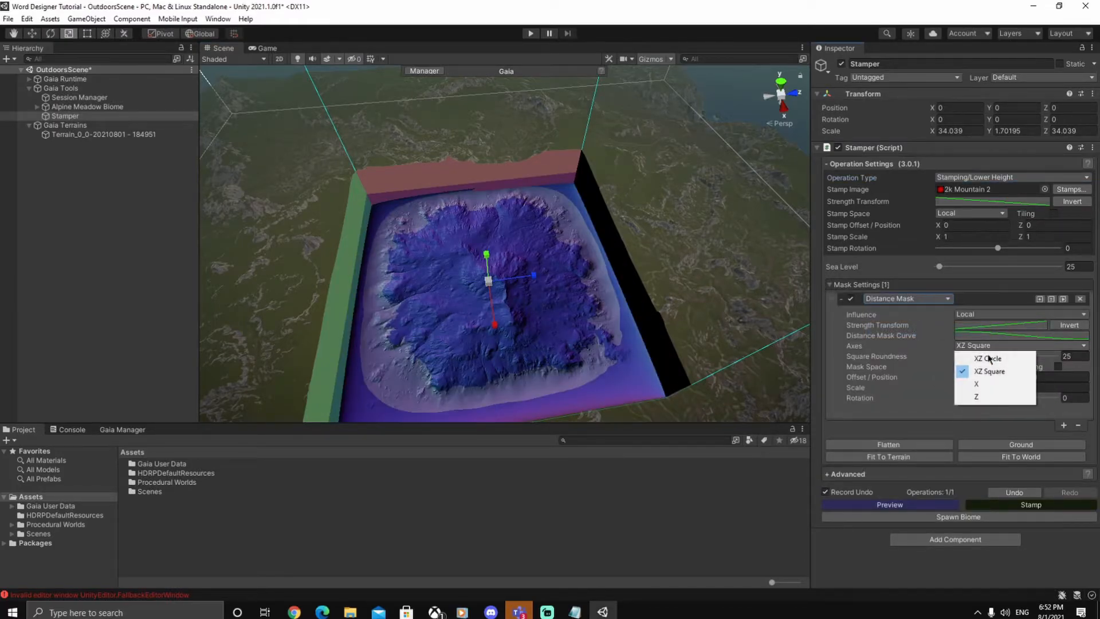
left_click(988, 360)
left_click(985, 315)
left_click(982, 335)
Switch the distance mask's axes to XZ Square and its mask space to World.
left_click_drag(601, 305, 588, 300, "alt")
scroll(584, 300, "up", 3)
left_click(985, 346)
left_click(984, 367)
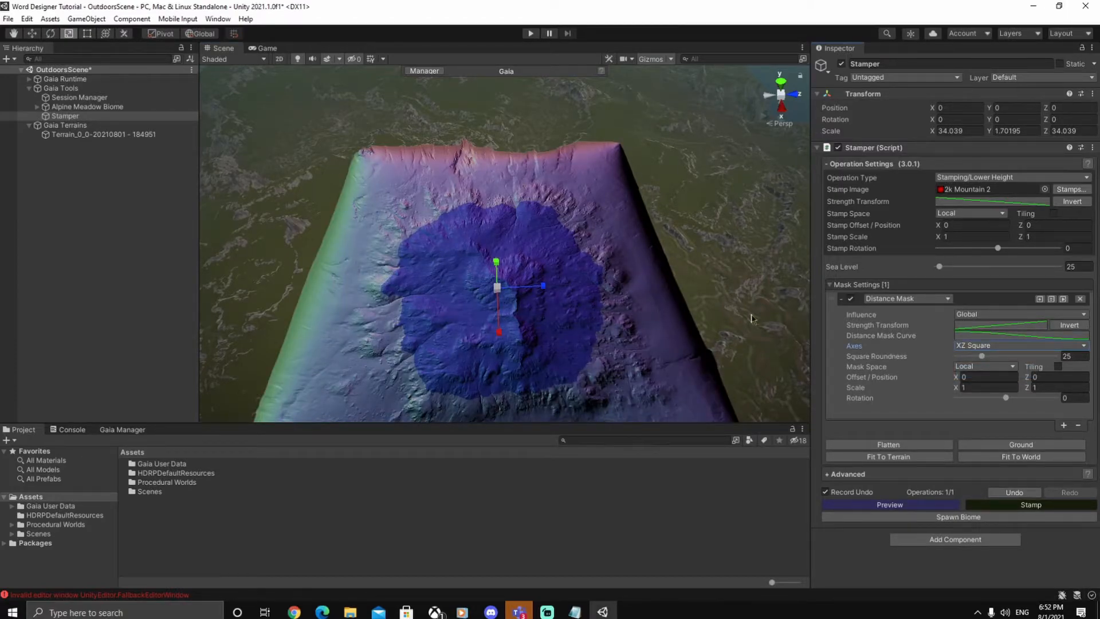
left_click(981, 366)
left_click(973, 389)
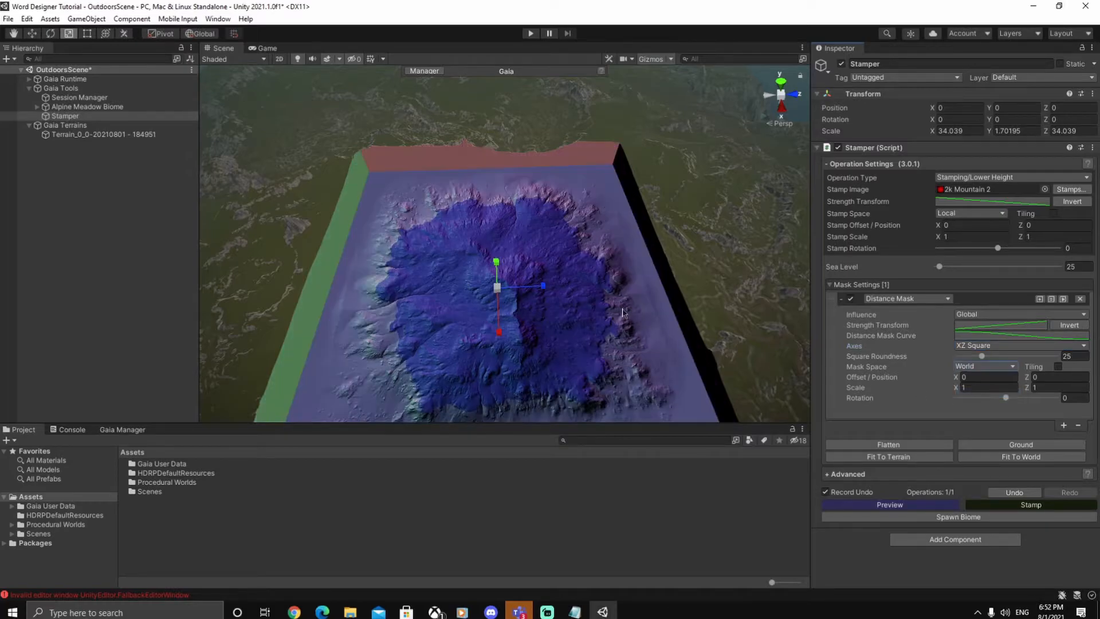
Raise the Stamper to about Y 43.3 and scale it to about 24.26 in X and Z.
left_click_drag(497, 269, 497, 241)
key("r")
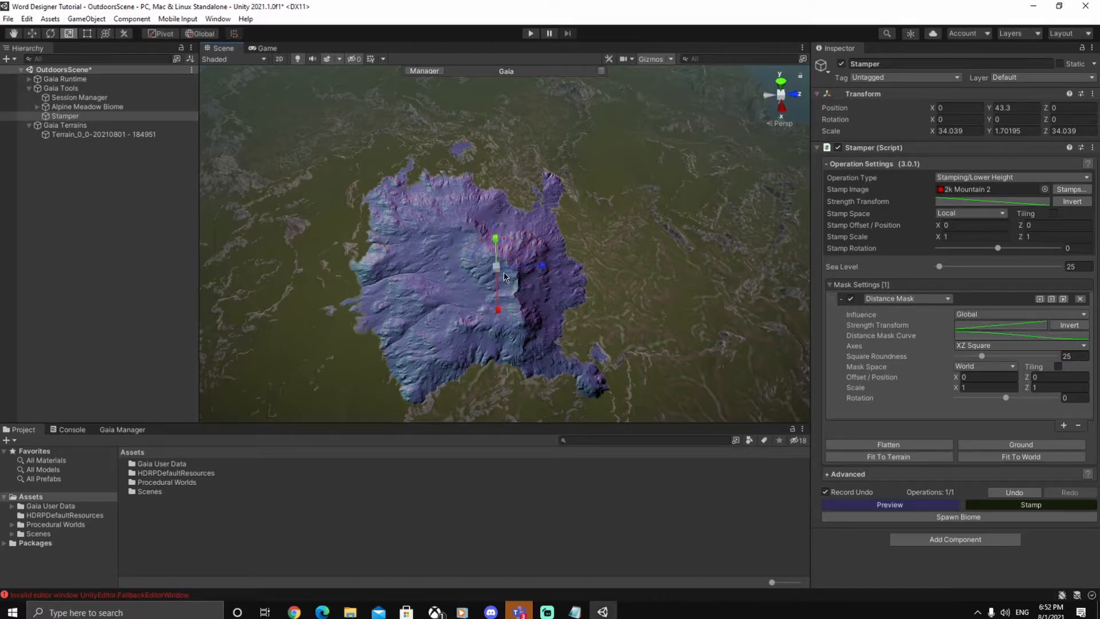
left_click_drag(497, 307, 496, 300)
Adjust the Stamper's vertical scale to about 1.78 and stamp the inverted mountain into the terrain as a depression.
right_click_drag(624, 321, 497, 175)
key("d")
key("w")
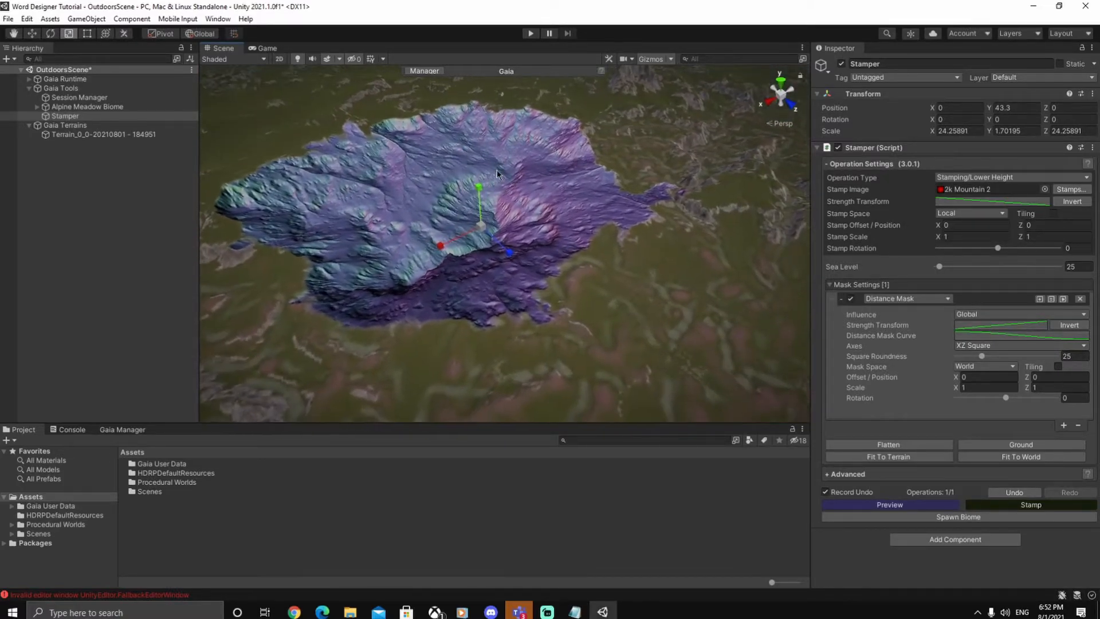
left_click_drag(477, 189, 477, 193)
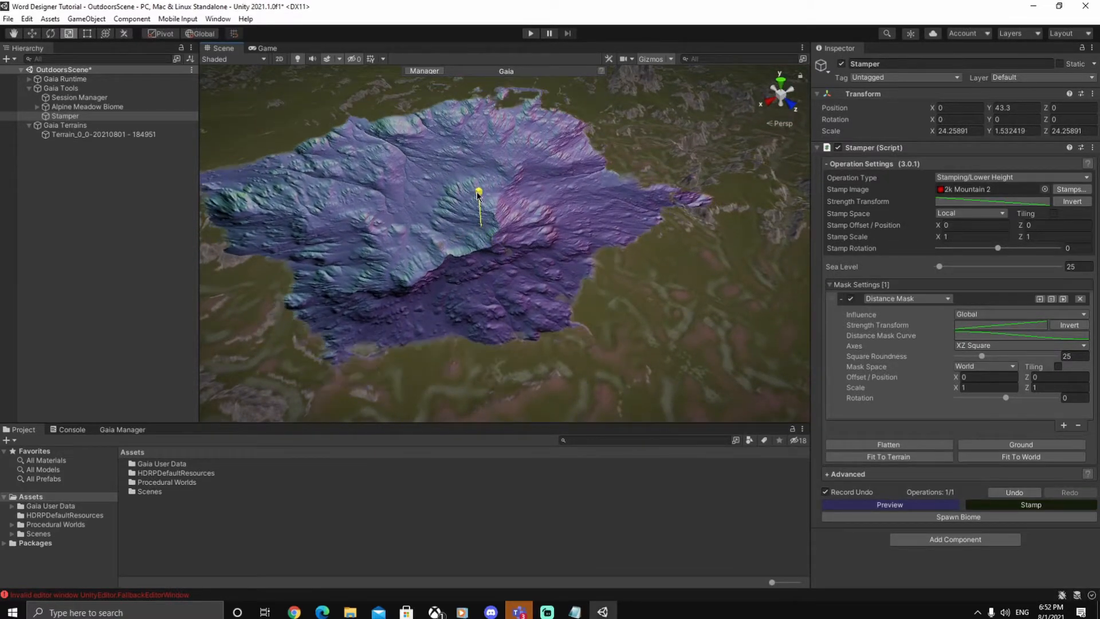
right_click_drag(540, 246, 459, 239)
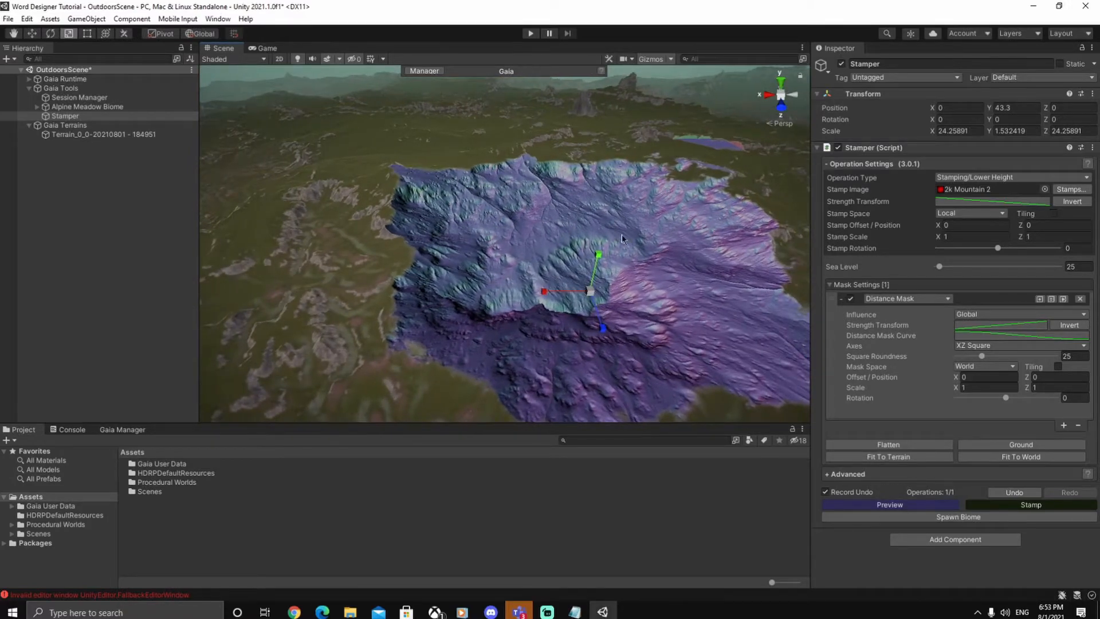
left_click_drag(600, 256, 601, 249)
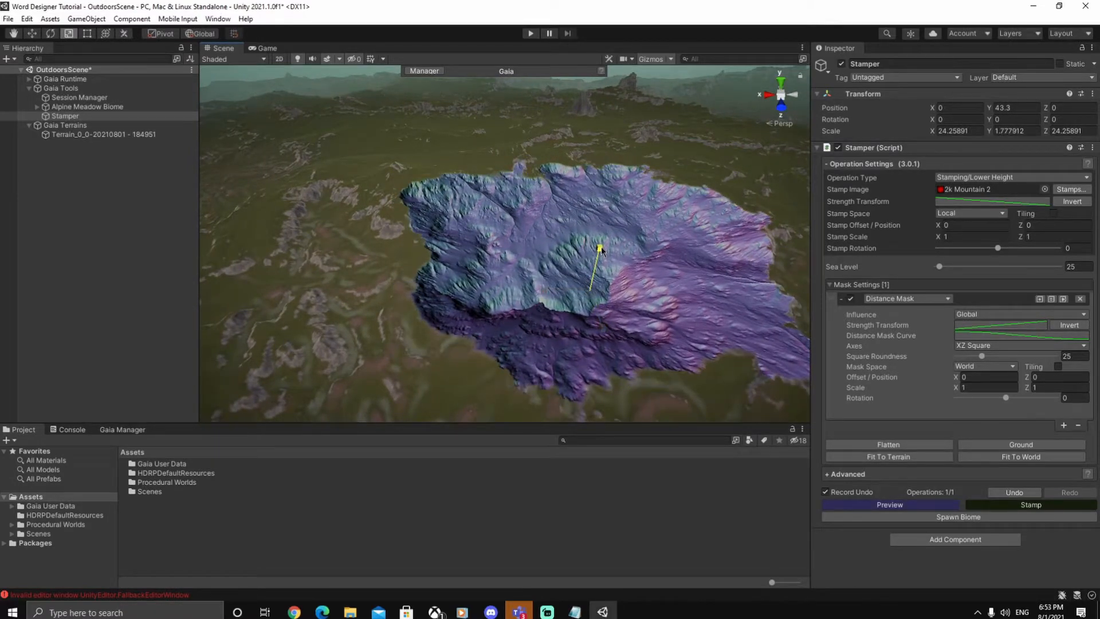
right_click_drag(421, 232, 511, 327)
left_click(1009, 505)
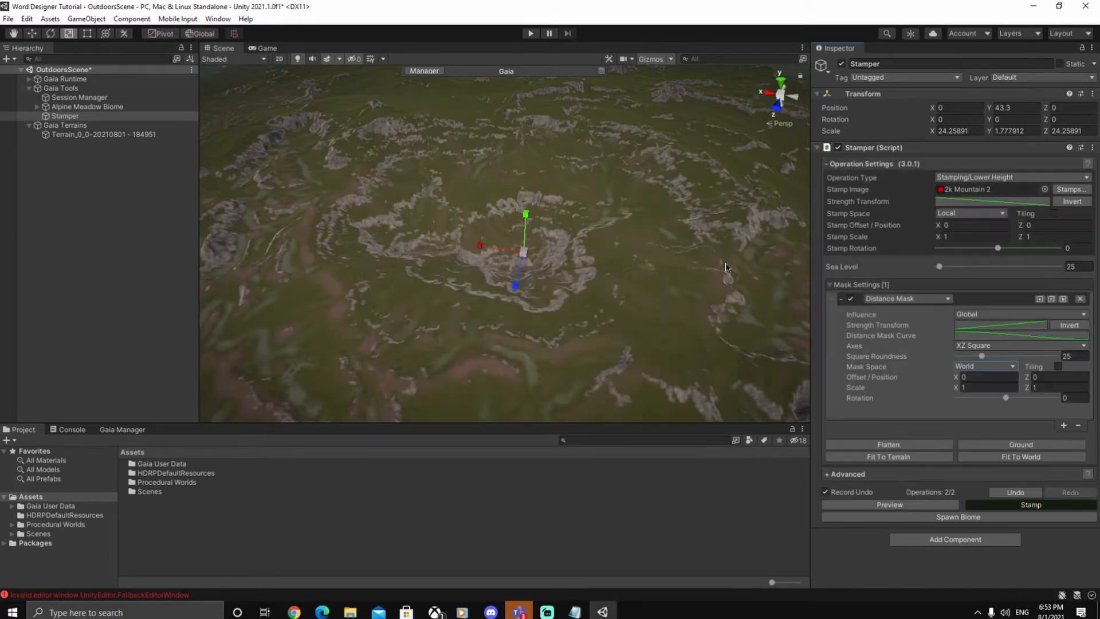
Change the distance mask's axes to XZ Circle and adjust the Stamper's vertical scale.
right_click_drag(656, 287, 678, 287)
left_click(990, 345)
left_click(993, 366)
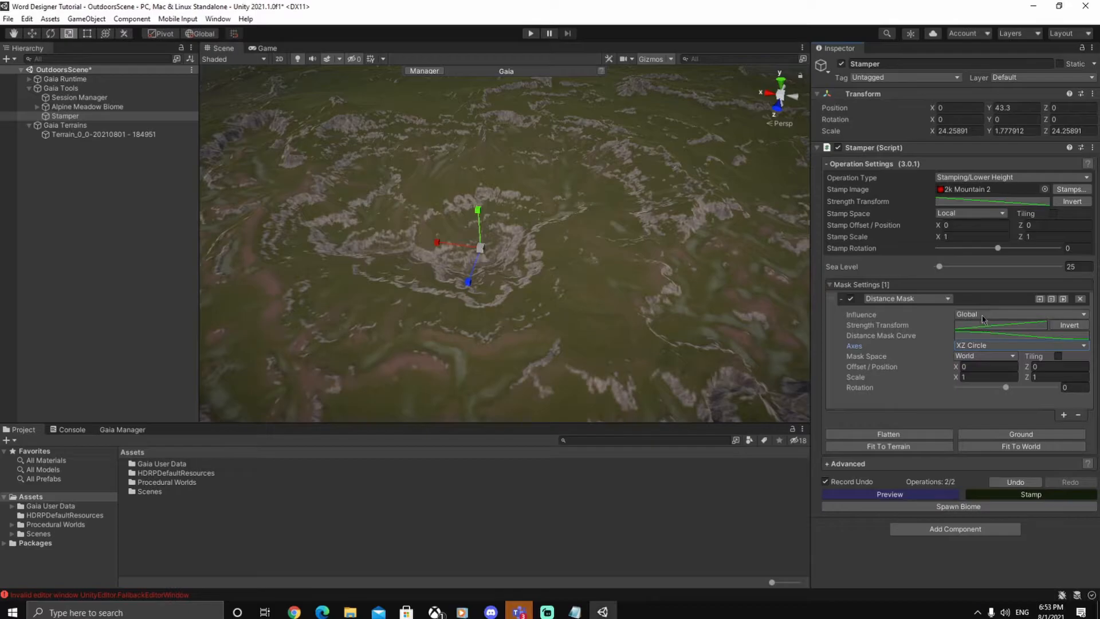
left_click_drag(477, 210, 479, 221)
right_click_drag(609, 222, 535, 234)
Try World stamp space with the vertical scale at about 4.85, and return the stamp space to Local.
left_click(953, 215)
left_click(964, 237)
left_click_drag(518, 210, 582, 130)
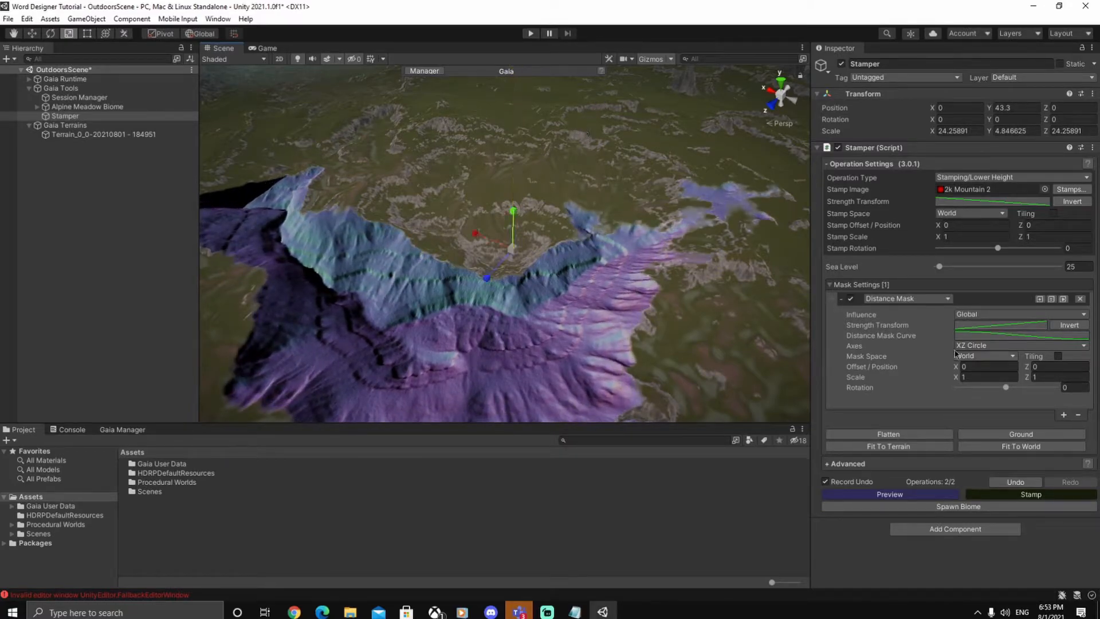
left_click(969, 217)
left_click(922, 230)
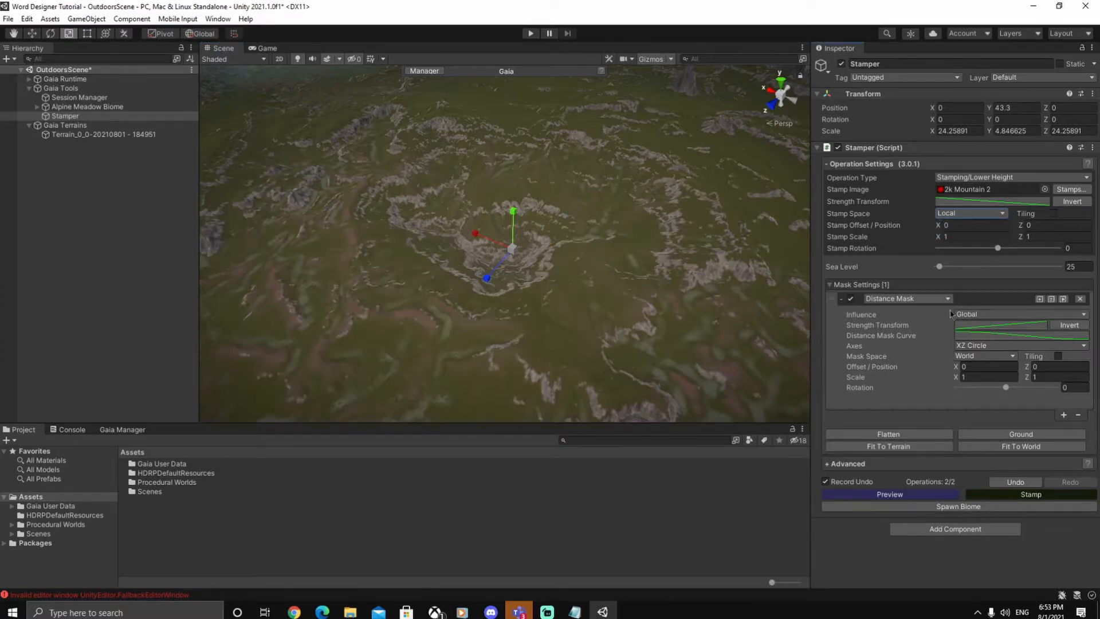
Keep the distance mask's Global influence and XZ Circle axes, and change its mask space to Local.
left_click(975, 346)
left_click(956, 354)
left_click(976, 316)
left_click(970, 336)
left_click(984, 347)
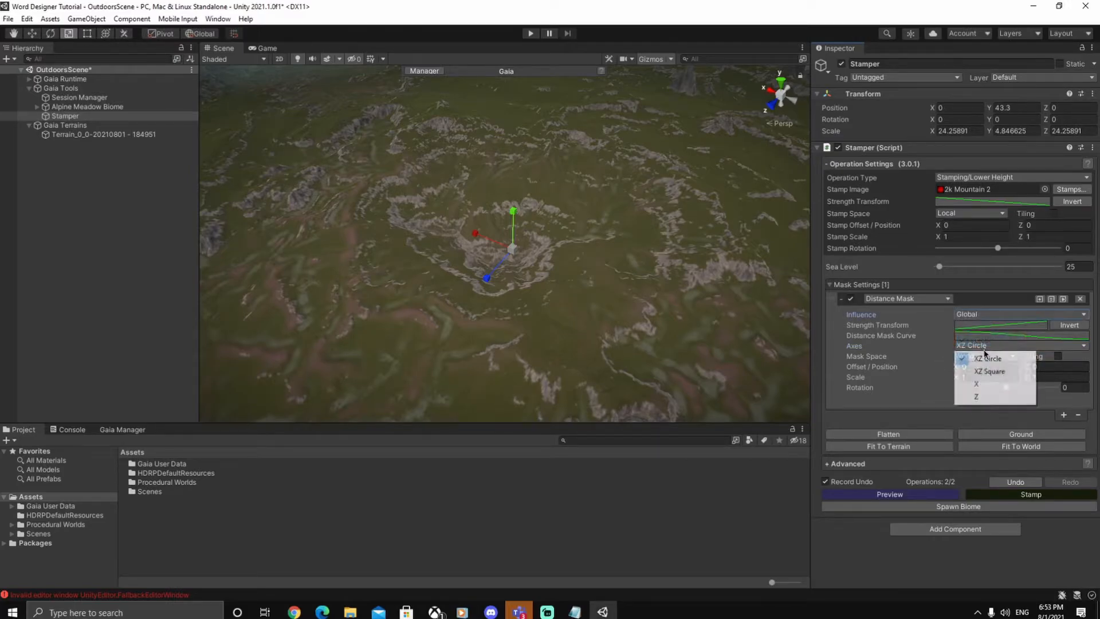
left_click(985, 358)
left_click(984, 356)
left_click(976, 366)
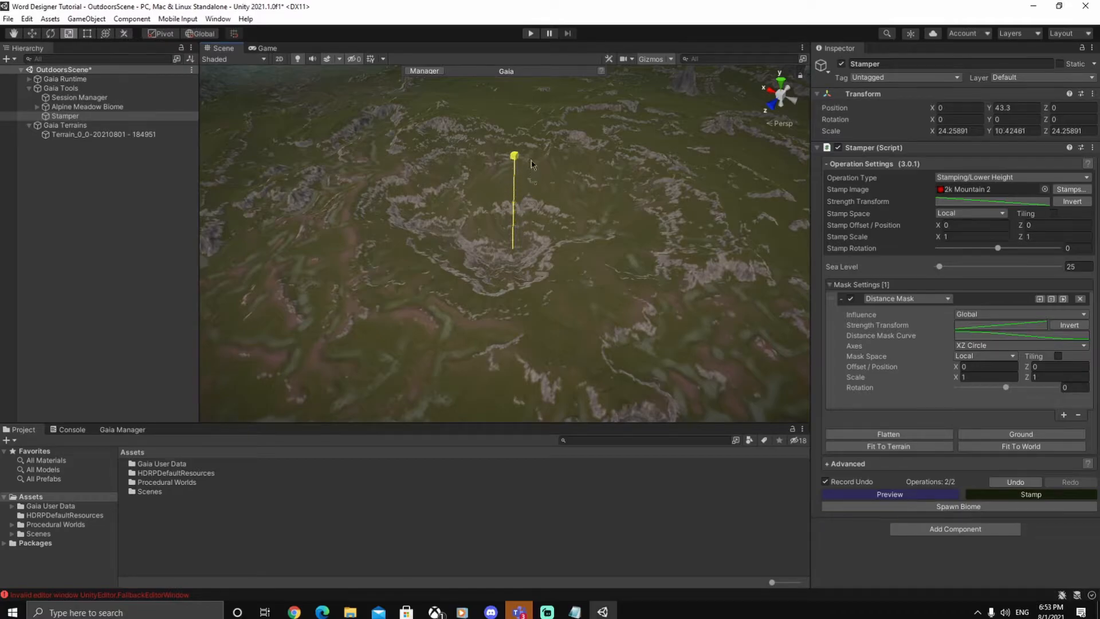
Lower the Stamper to Y 7.8 and scale it to about 12.04 in X and Z and 3.2 in Y.
left_click_drag(630, 226, 528, 325, "alt")
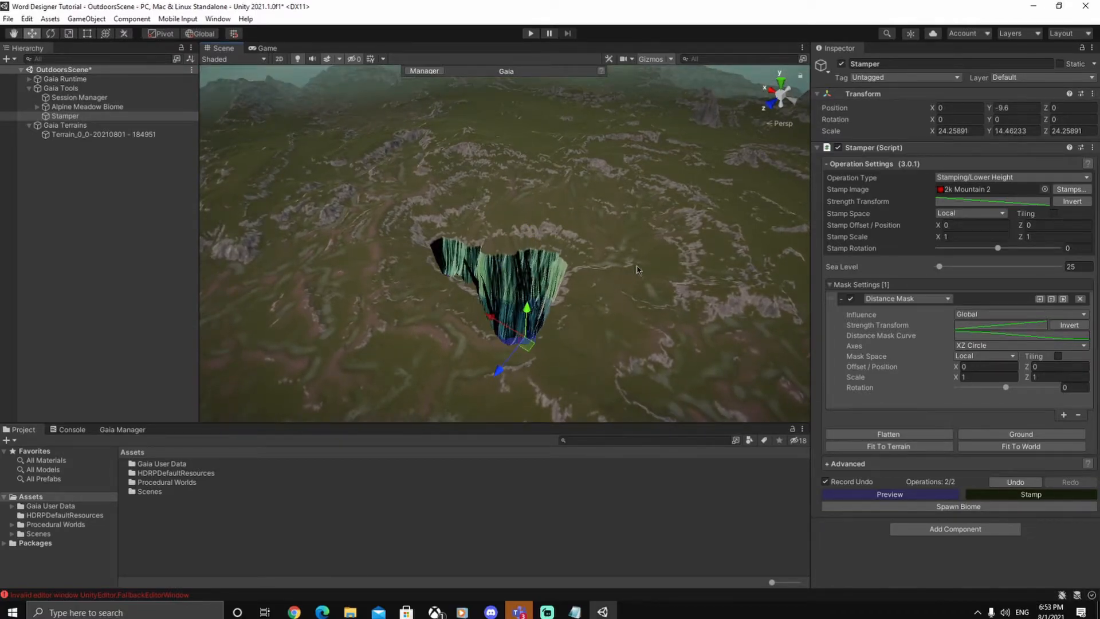
right_click_drag(612, 272, 557, 326)
left_click_drag(556, 325, 504, 343, "alt")
key("e")
key("r")
left_click_drag(551, 314, 553, 320)
left_click_drag(499, 343, 417, 366)
right_click_drag(674, 303, 493, 259)
left_click_drag(491, 259, 497, 247)
right_click_drag(522, 272, 610, 319)
left_click_drag(551, 281, 549, 279)
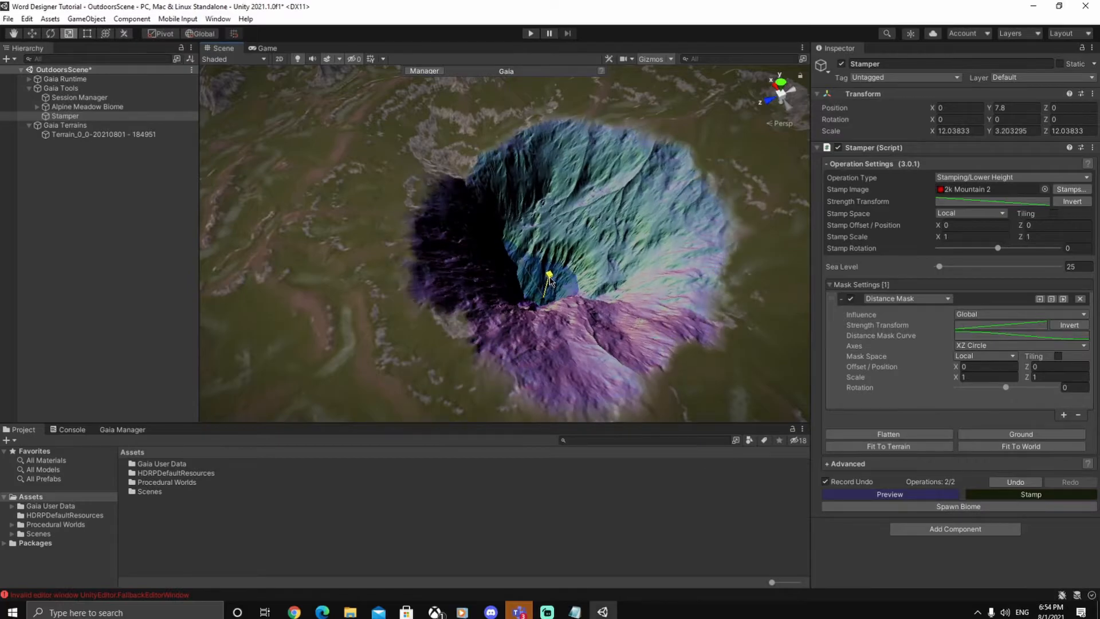
Adjust the Stamper's vertical scale to about 3.72 and stamp the crater into the terrain.
right_click_drag(551, 281, 345, 236)
right_click_drag(492, 333, 491, 306)
mouse_move(498, 309)
left_mouse_down()
mouse_move(500, 296)
mouse_move(498, 314)
left_mouse_up()
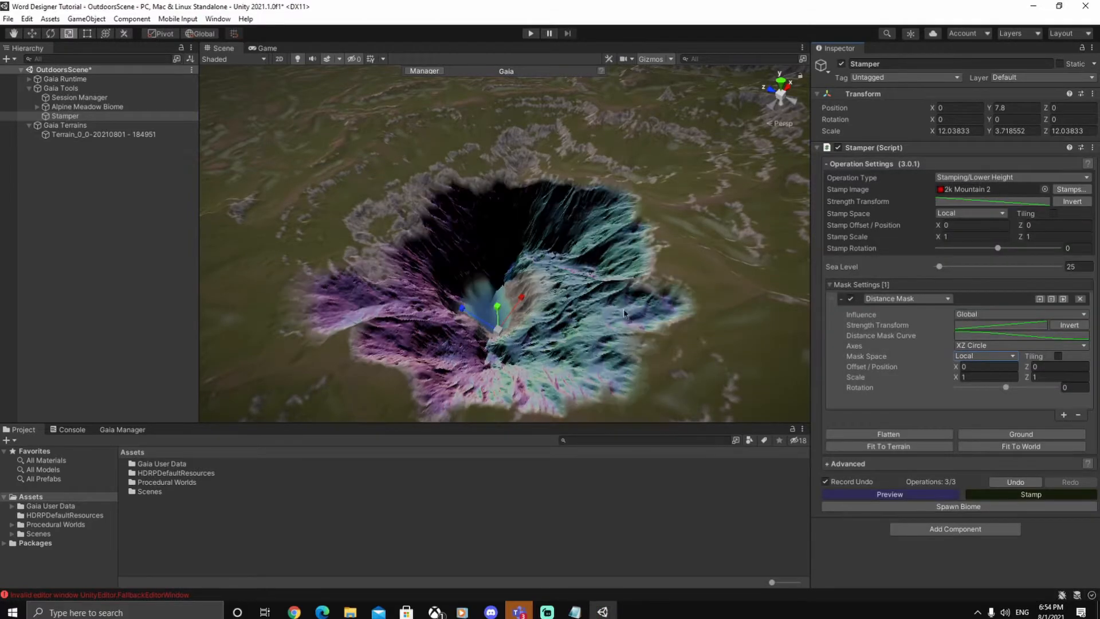
Change the Stamper's operation type to PRO Terraces and reapply Local as the distance mask's space.
left_click(1025, 179)
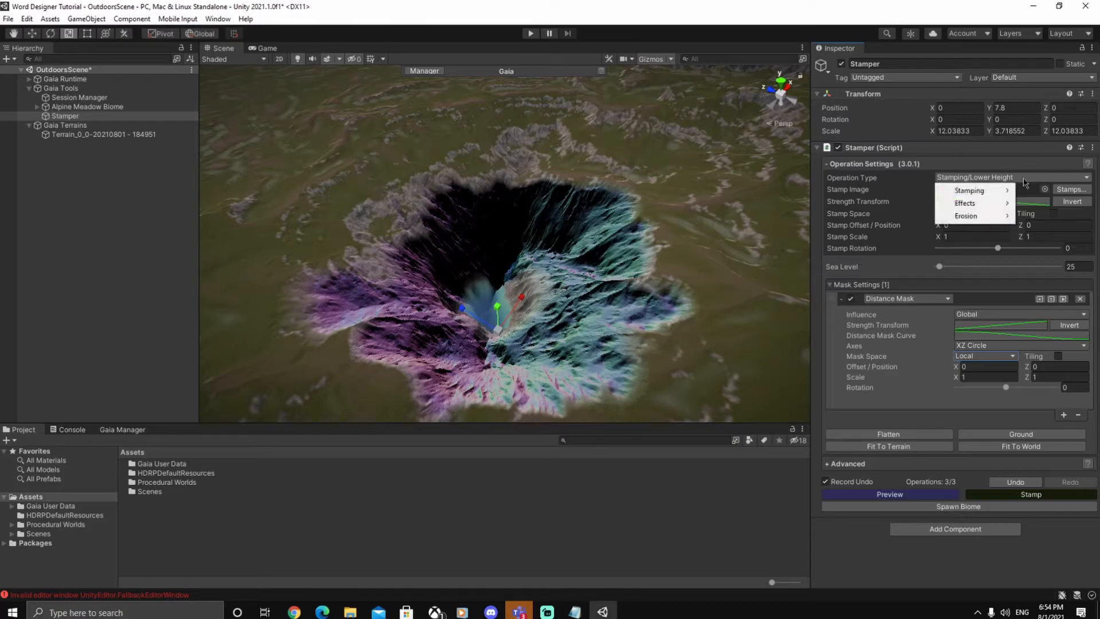
mouse_move(990, 204)
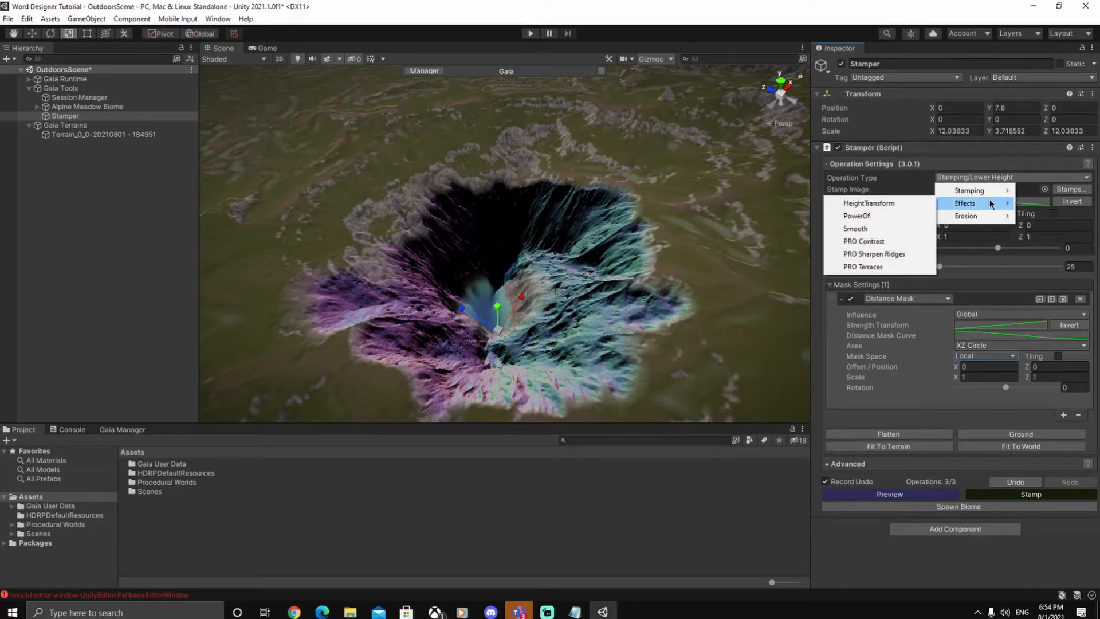
left_click(863, 266)
left_click_drag(650, 269, 790, 284, "alt")
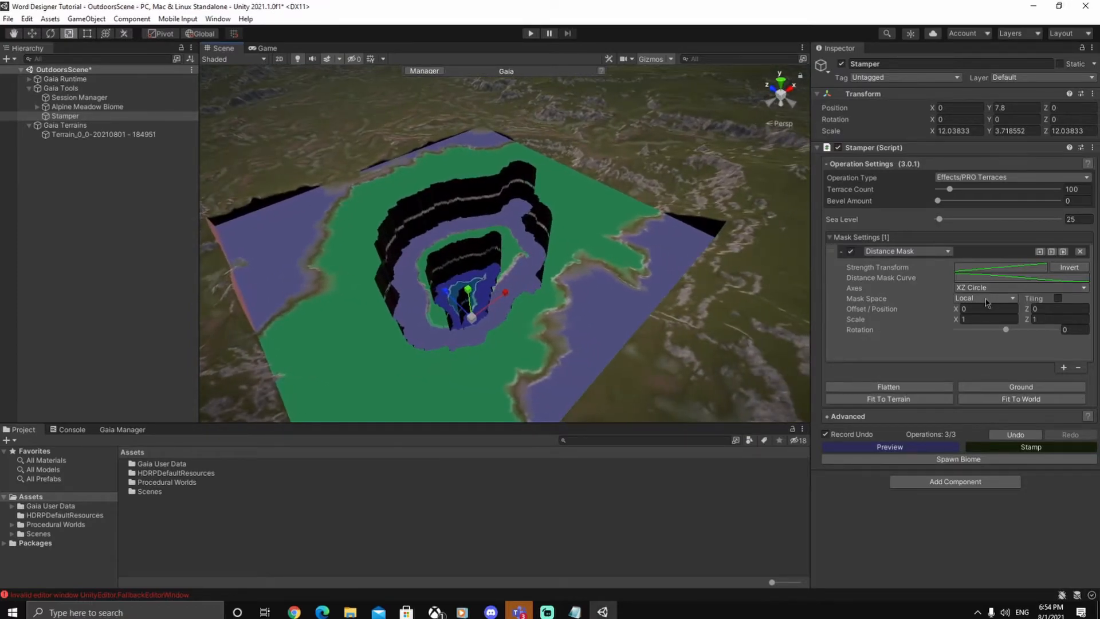
left_click(983, 321)
left_click(1012, 300)
left_click(997, 310)
scroll(611, 252, "up", 5)
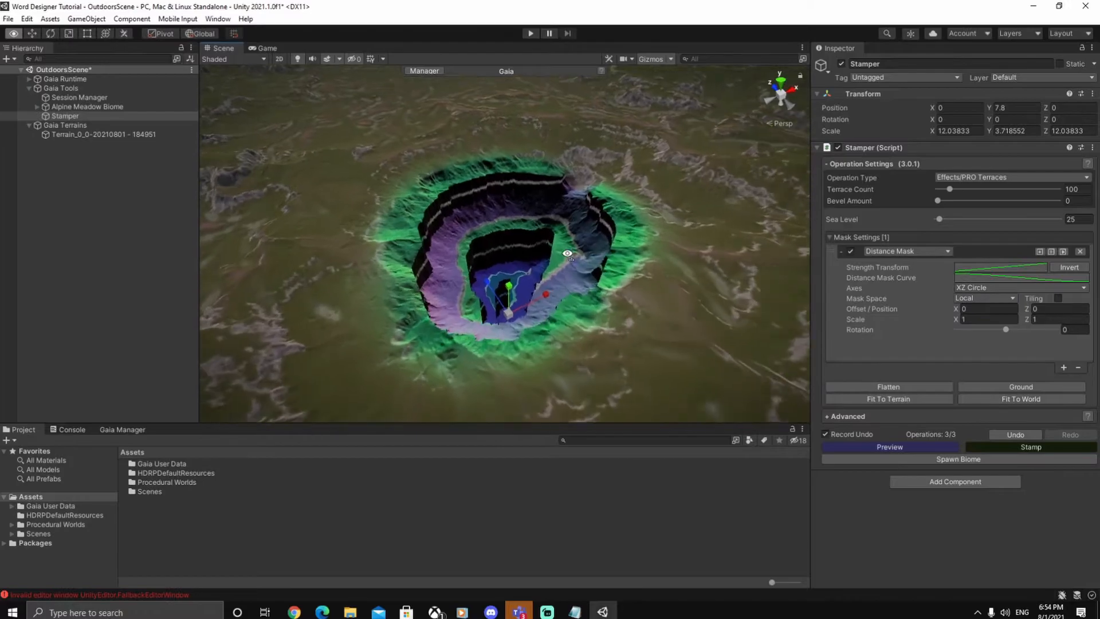
Scale the Stamper to about 43.5 in X and Z and 10.92 in Y, and stamp the terraces into the terrain.
left_click_drag(611, 252, 516, 301, "alt")
key("d")
right_click_drag(647, 253, 491, 258)
key("w")
left_click_drag(493, 257, 546, 274)
left_click_drag(492, 234, 584, 335, "alt")
left_click_drag(691, 307, 577, 310, "alt")
scroll(578, 313, "down", 5)
right_click_drag(577, 313, 640, 303)
left_click_drag(504, 295, 460, 291)
right_click_drag(459, 291, 543, 305)
mouse_move(530, 317)
left_mouse_down()
mouse_move(641, 315)
mouse_move(771, 345)
mouse_move(522, 328)
left_mouse_up()
mouse_move(655, 327)
left_mouse_down("alt")
mouse_move(535, 292)
mouse_move(643, 311)
left_mouse_up("alt")
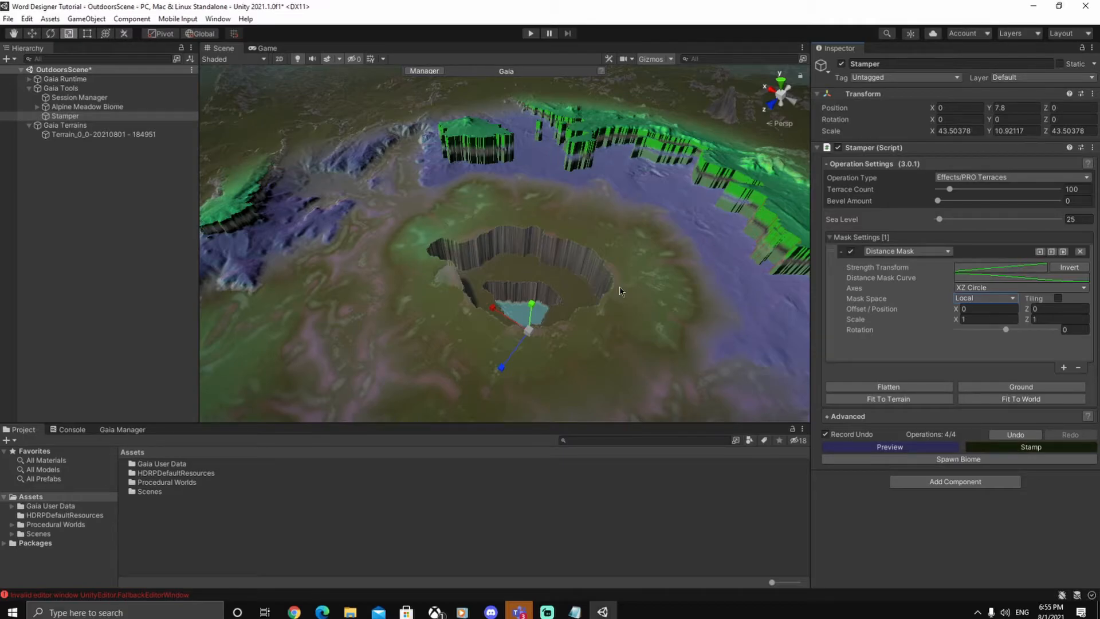
left_click(104, 356)
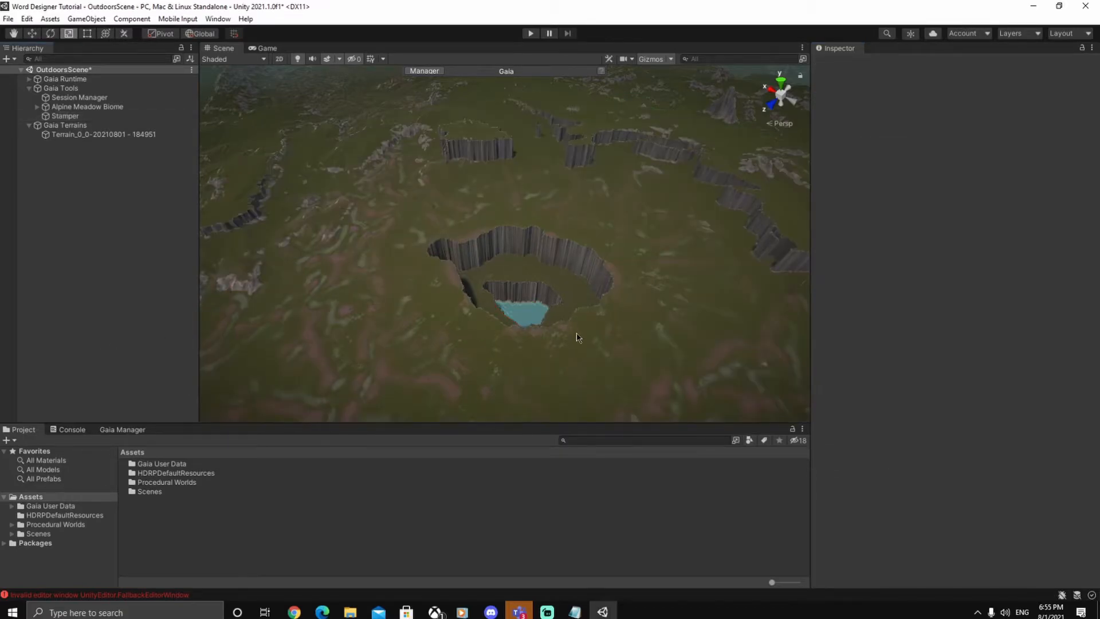
right_click_drag(575, 335, 366, 321)
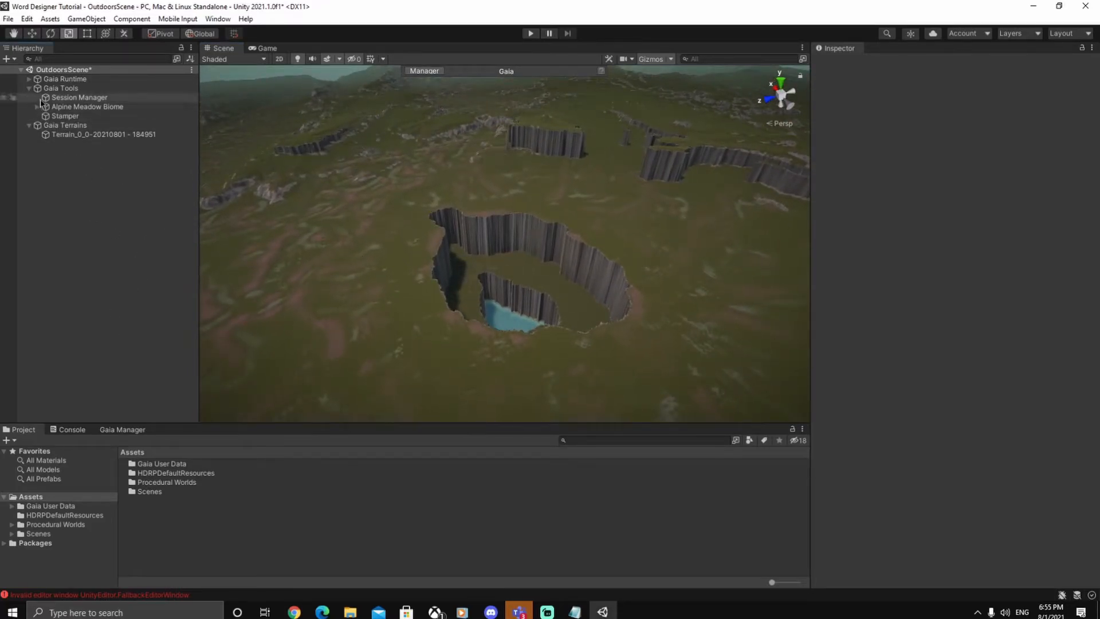
Move the FPSController under Gaia Player beside the crater's rim, at about X -16.83, Y 62.64, Z 31.41.
left_click(29, 79)
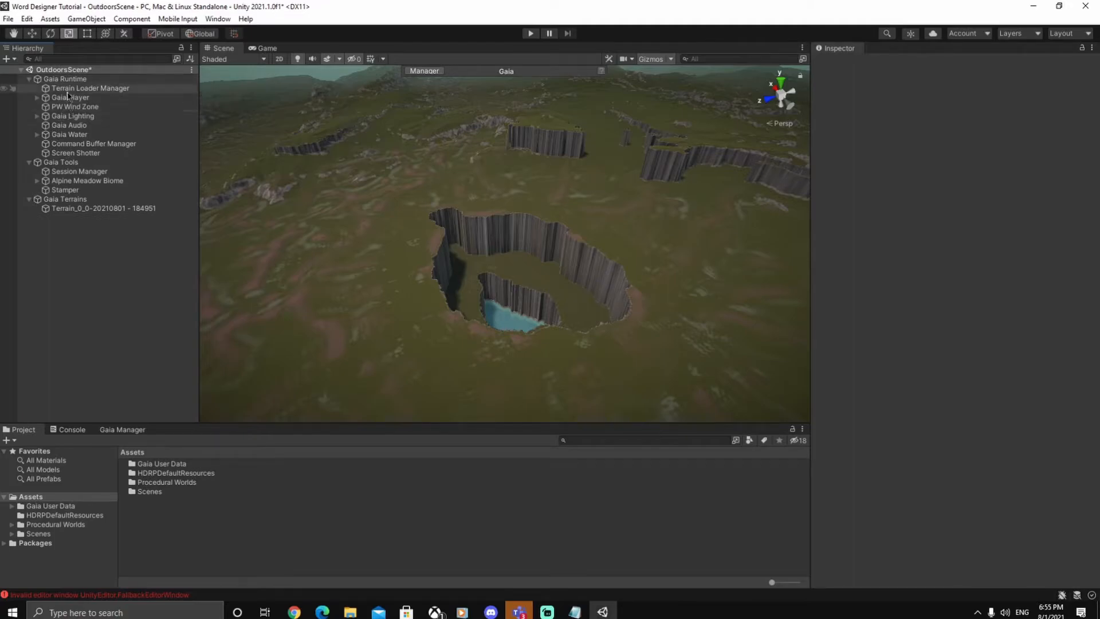
left_click(38, 97)
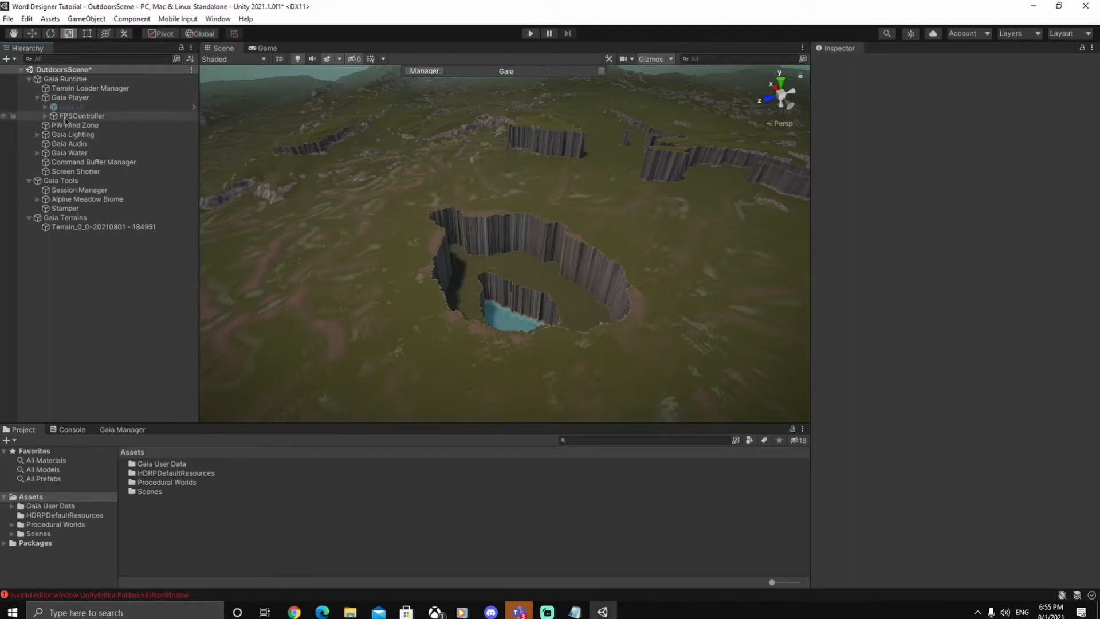
left_click(66, 115)
key("f")
left_click_drag(457, 225, 344, 225, "alt")
key("w")
right_click_drag(344, 225, 356, 227)
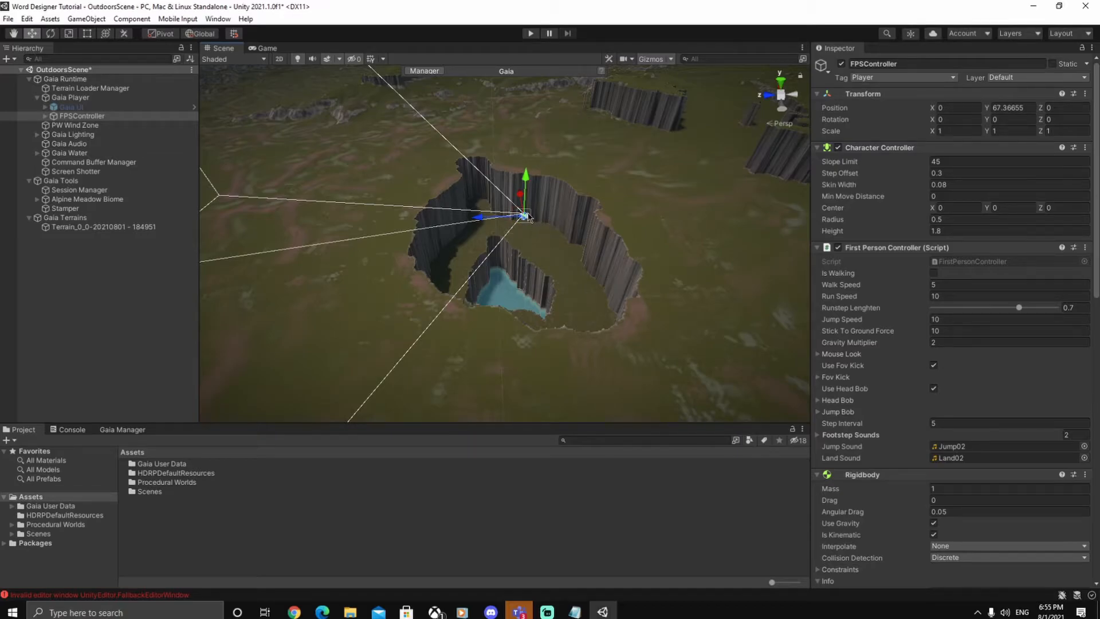
left_click_drag(528, 221, 400, 286)
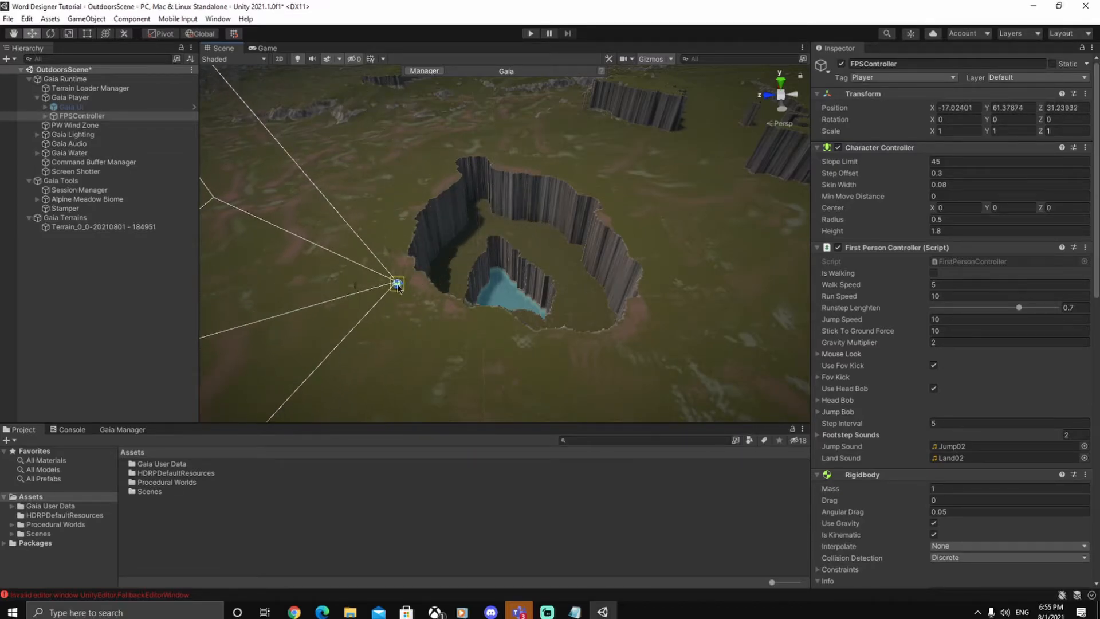
key("w")
right_click_drag(556, 256, 511, 234)
left_click_drag(498, 138, 496, 112)
right_click_drag(496, 111, 538, 94)
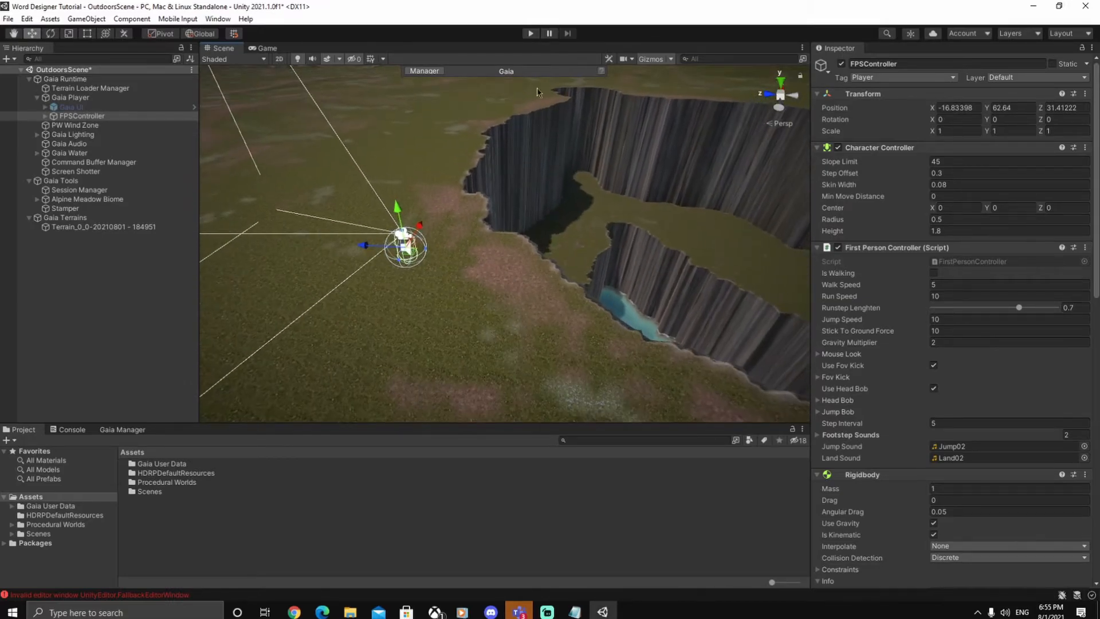
Run the scene in play mode, walk along the terraced crater's rim to inspect it, and stop playing.
left_click(530, 34)
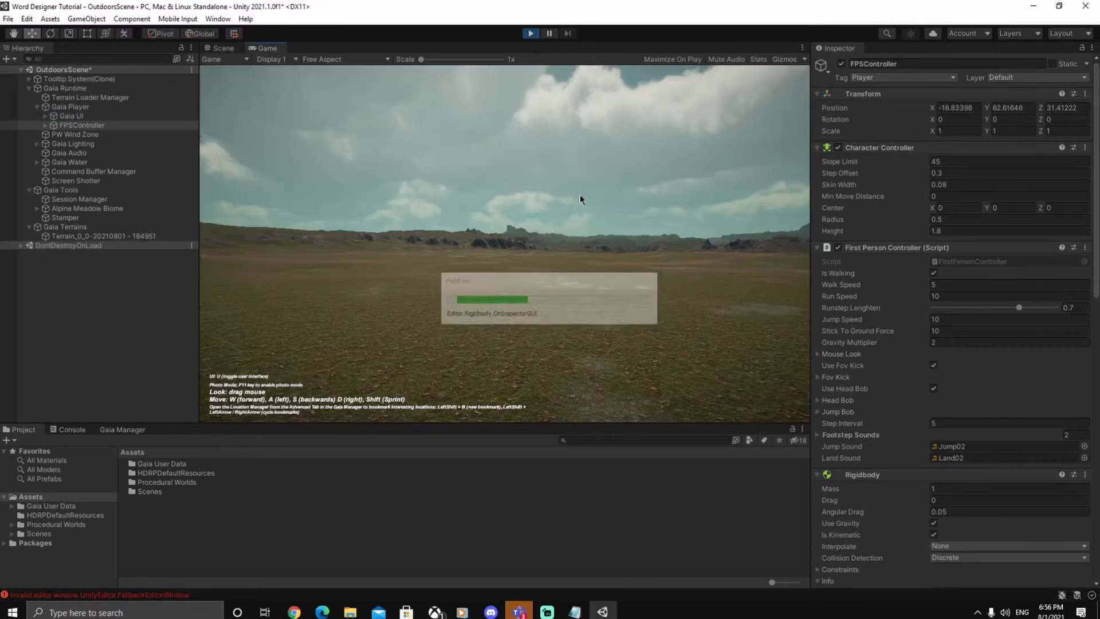
key("w")
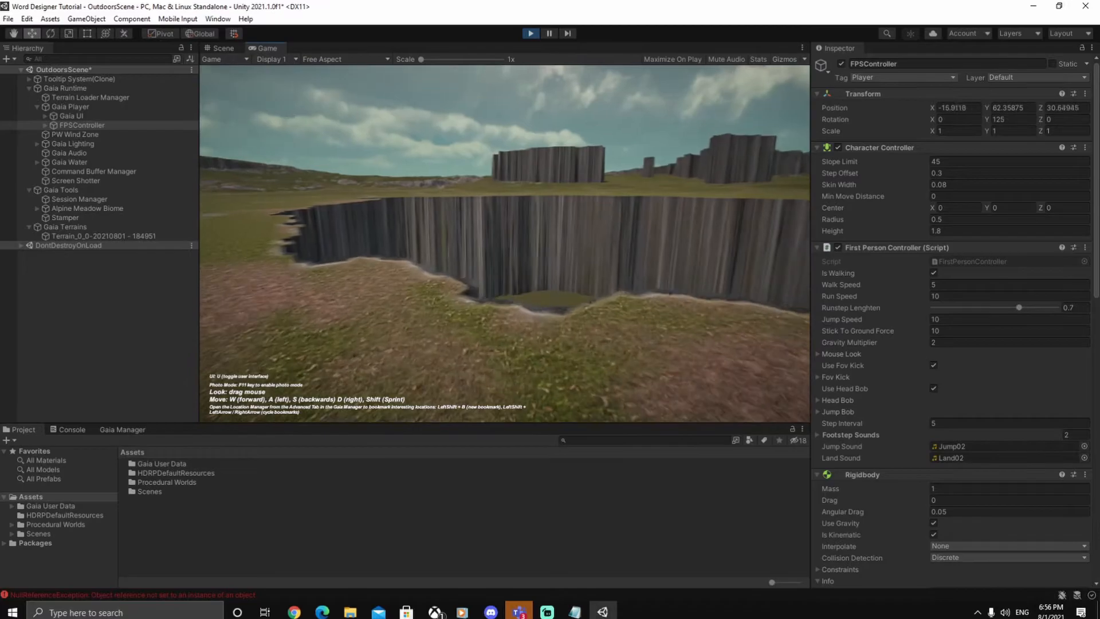
key("w")
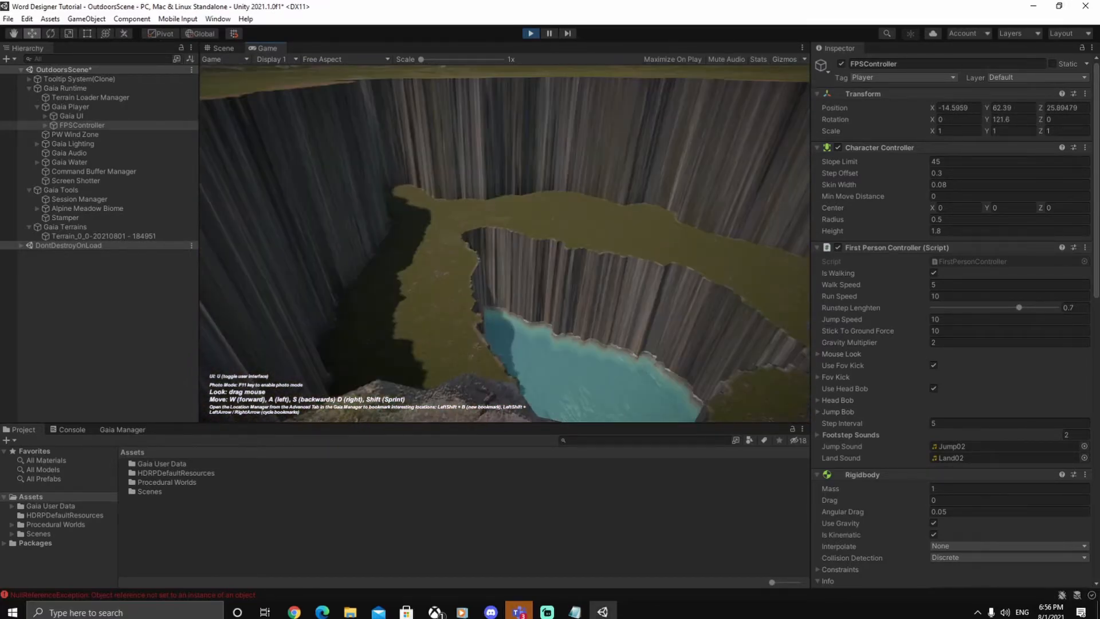
key("w")
key("d")
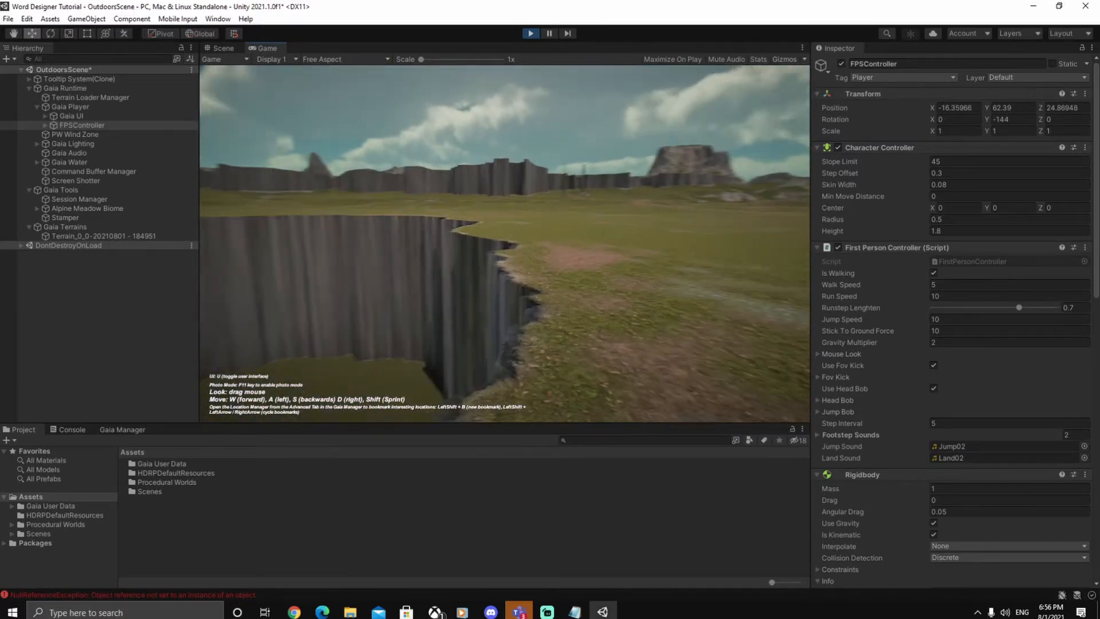
key("w")
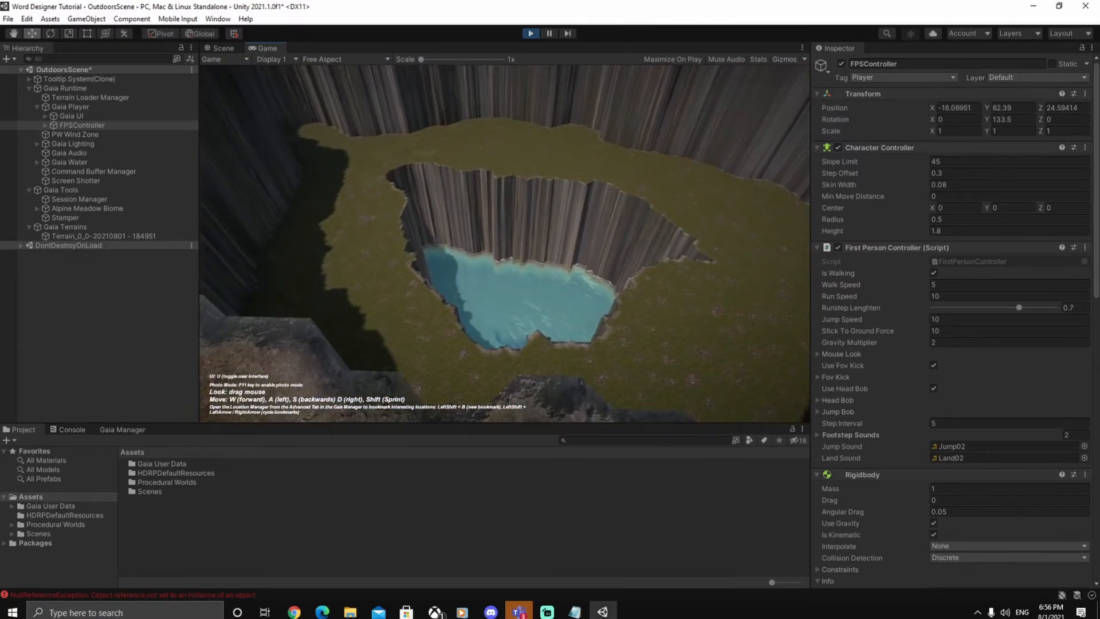
key("w")
key("Escape")
left_click(531, 34)
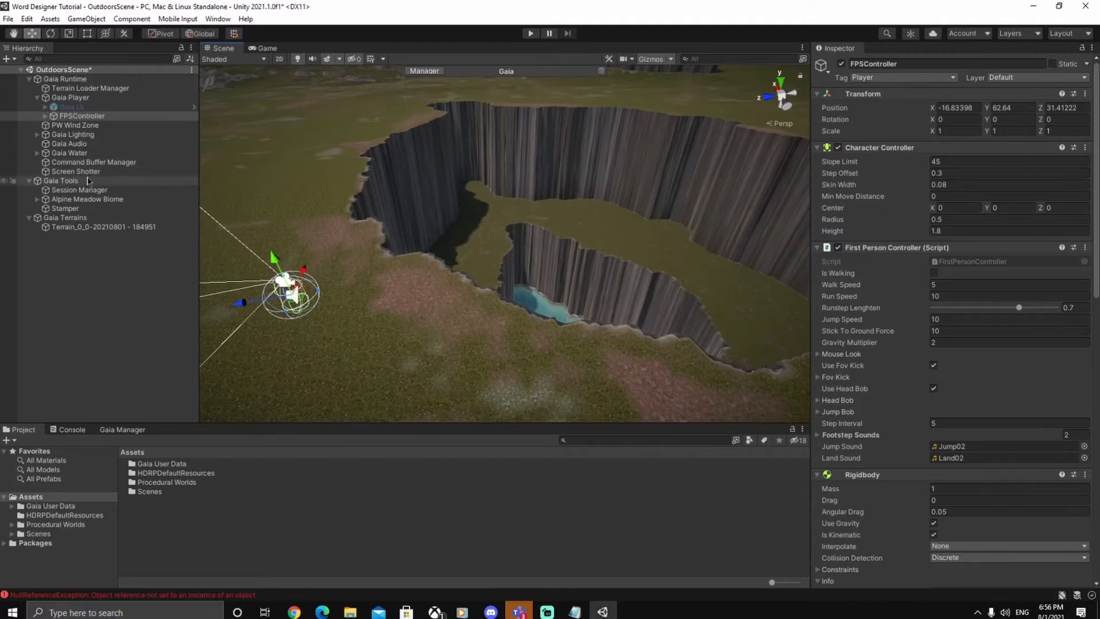
Change the Stamper's operation type to Smooth, with verticality -0.11 and blur radius 1.38.
left_click(84, 209)
right_click_drag(624, 292, 645, 263)
left_click(974, 177)
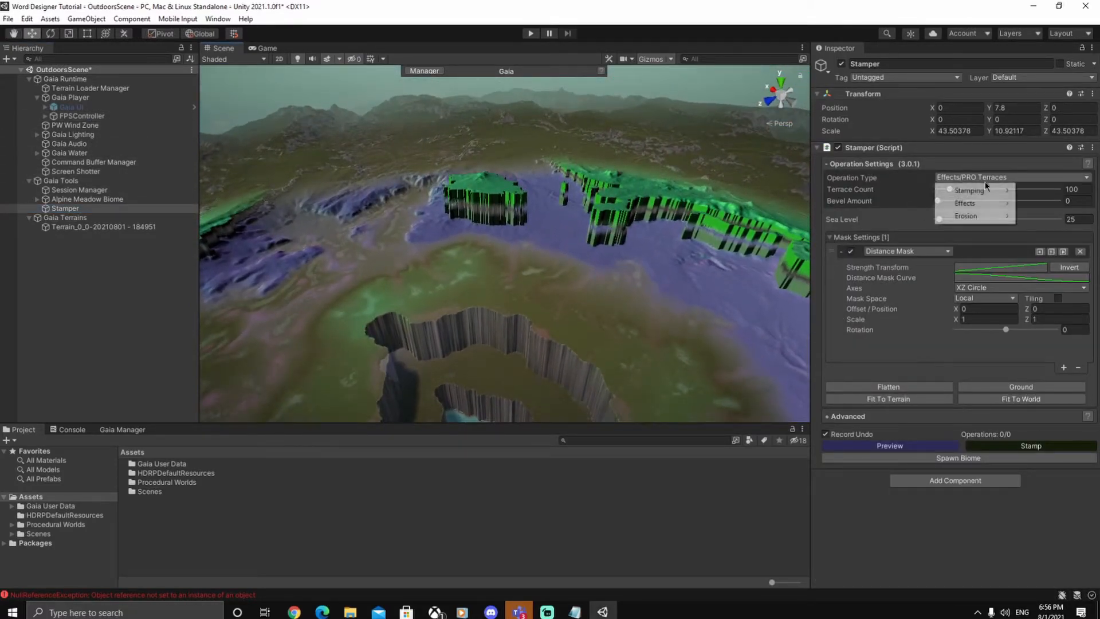
mouse_move(980, 205)
left_click(905, 234)
right_click_drag(549, 297, 661, 291)
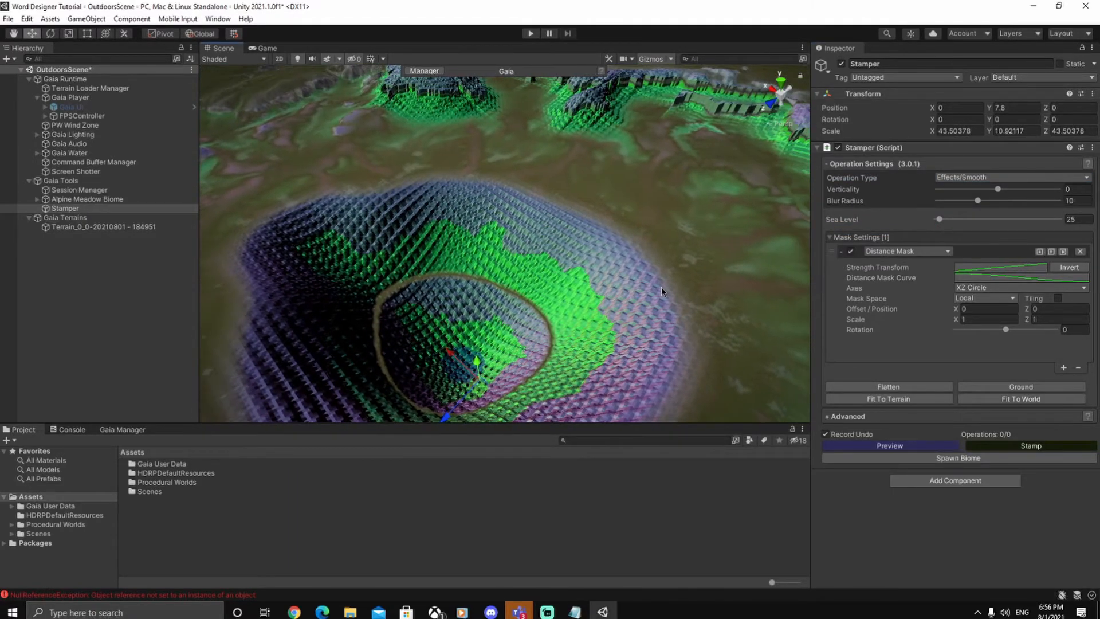
left_click(944, 190)
left_click_drag(872, 187, 673, 216)
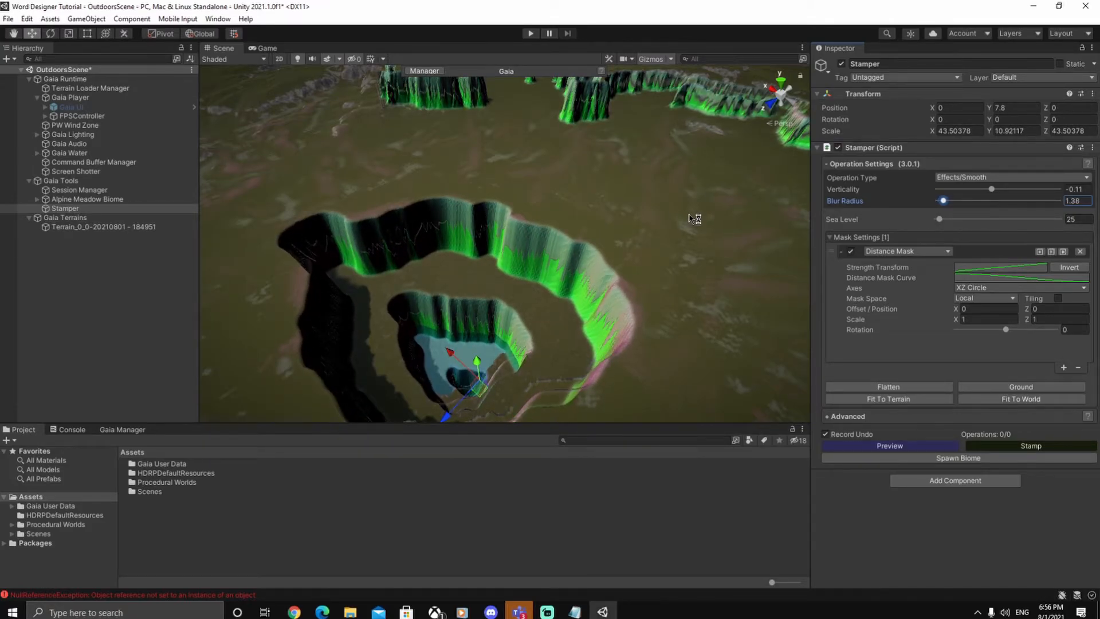
Stamp the smoothing onto the terraced crater walls and clear the selection to inspect them.
mouse_move(717, 249)
left_mouse_down("alt")
mouse_move(633, 246)
mouse_move(616, 277)
mouse_move(580, 299)
mouse_move(572, 287)
mouse_move(729, 262)
left_mouse_up("alt")
left_click_drag(632, 245, 668, 267, "alt")
right_click_drag(668, 268, 540, 312)
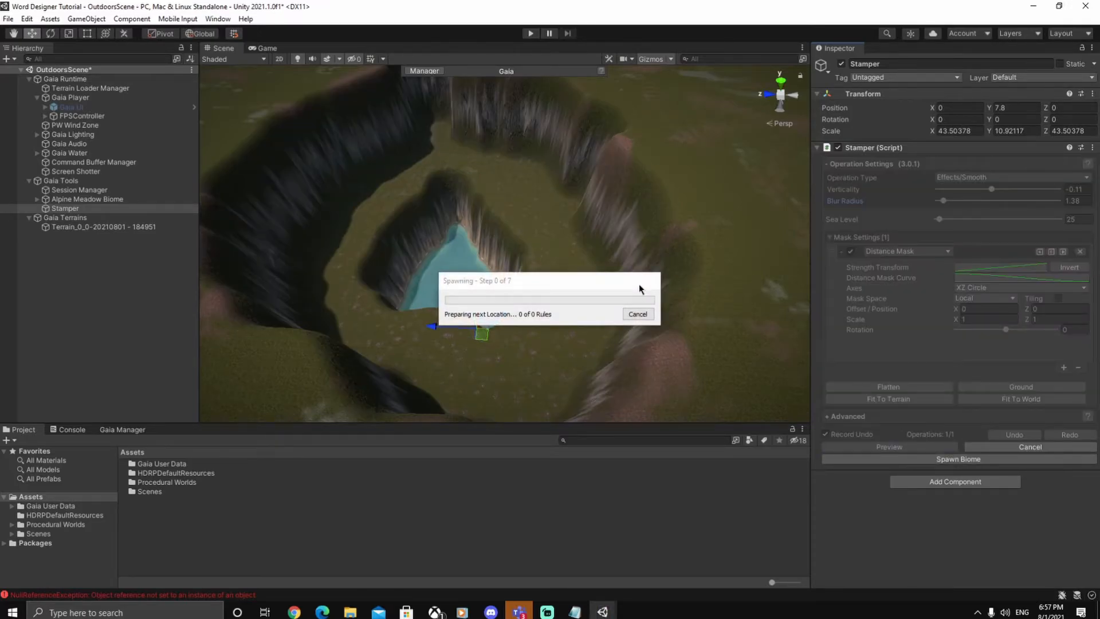
right_click_drag(601, 283, 637, 284)
left_click(148, 350)
right_click_drag(552, 306, 401, 298)
Set the Stamper's smoothing verticality to -0.45 and its blur radius to 1.9.
left_click(77, 210)
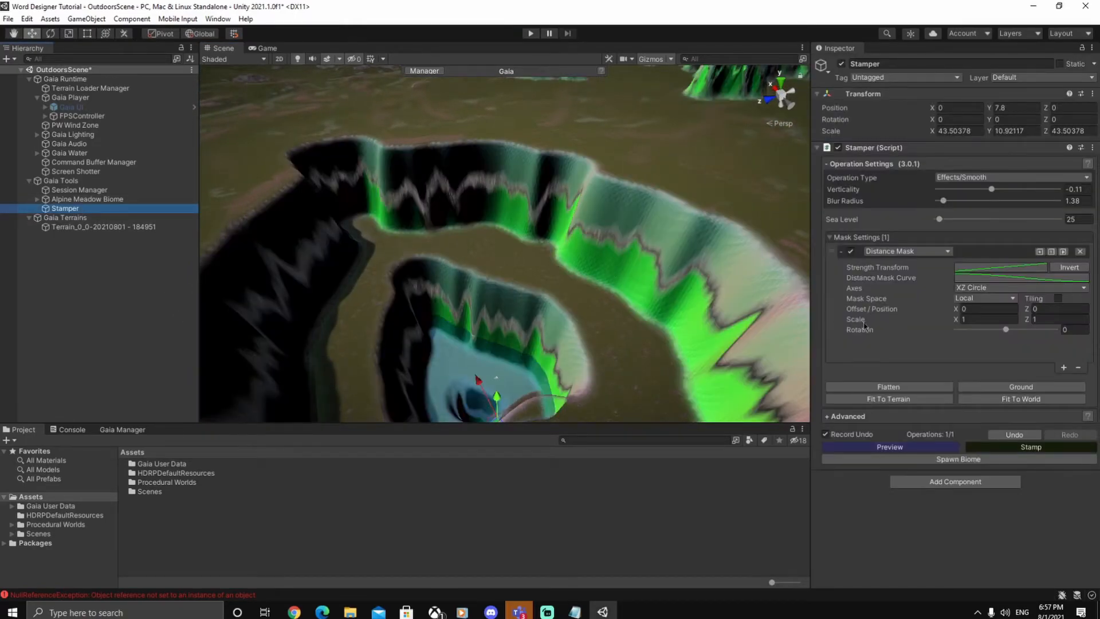
left_click_drag(866, 203, 866, 213)
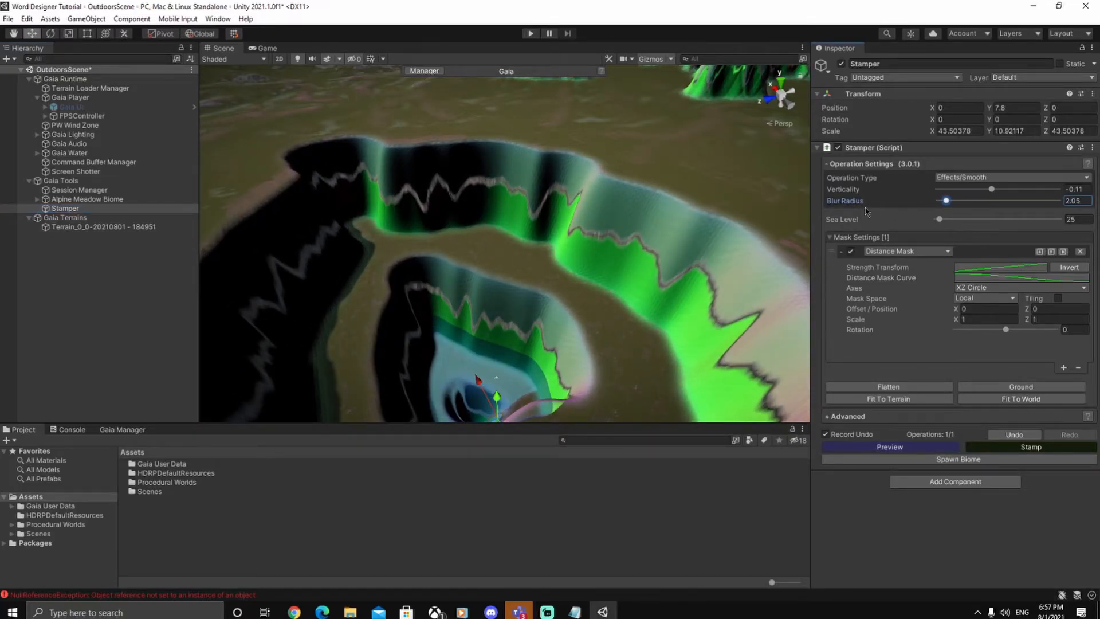
mouse_move(851, 190)
left_mouse_down()
mouse_move(859, 200)
mouse_move(829, 198)
mouse_move(845, 207)
left_mouse_up()
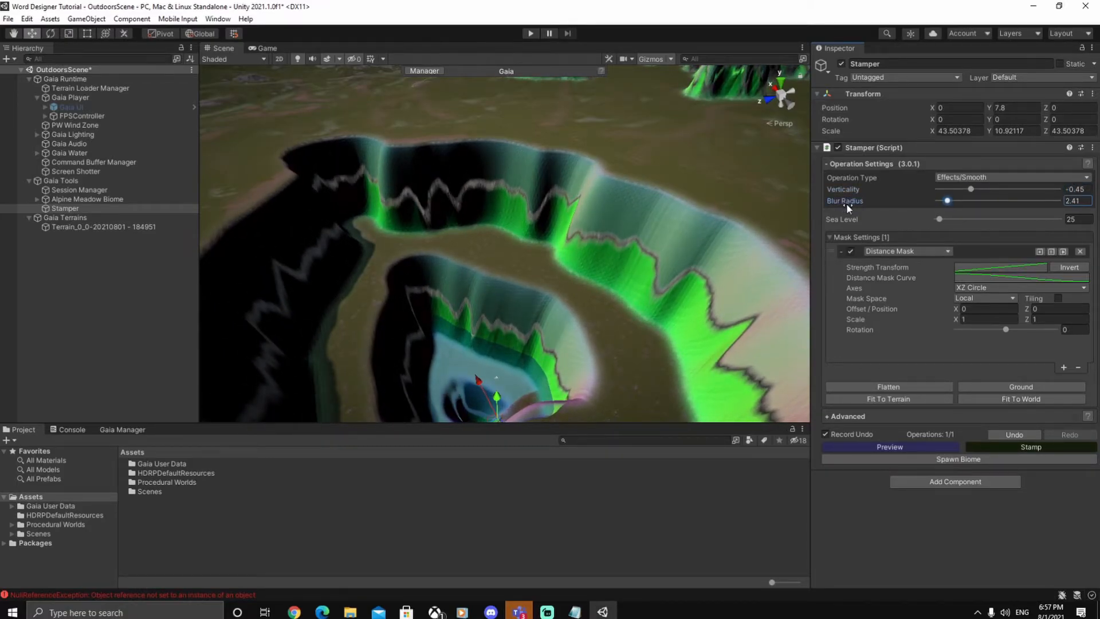
mouse_move(844, 202)
left_mouse_down()
mouse_move(803, 212)
mouse_move(836, 205)
left_mouse_up()
Inspect the smoothing preview around the crater, stamp a second smoothing pass and deselect the Stamper.
key("alt")
scroll(685, 266, "up", 8)
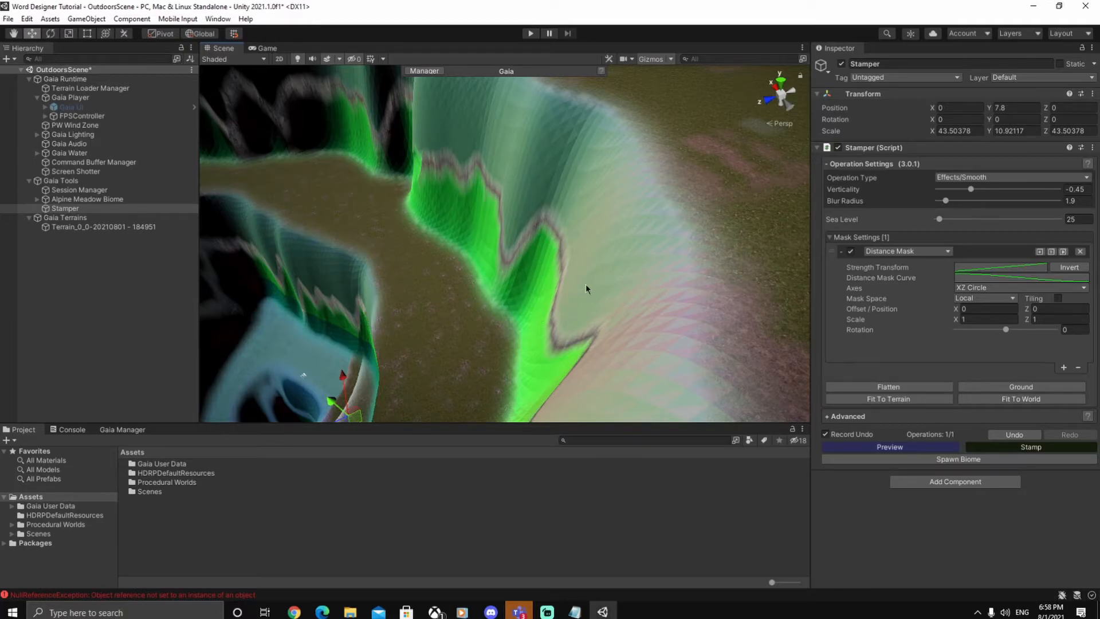
scroll(667, 202, "down", 8)
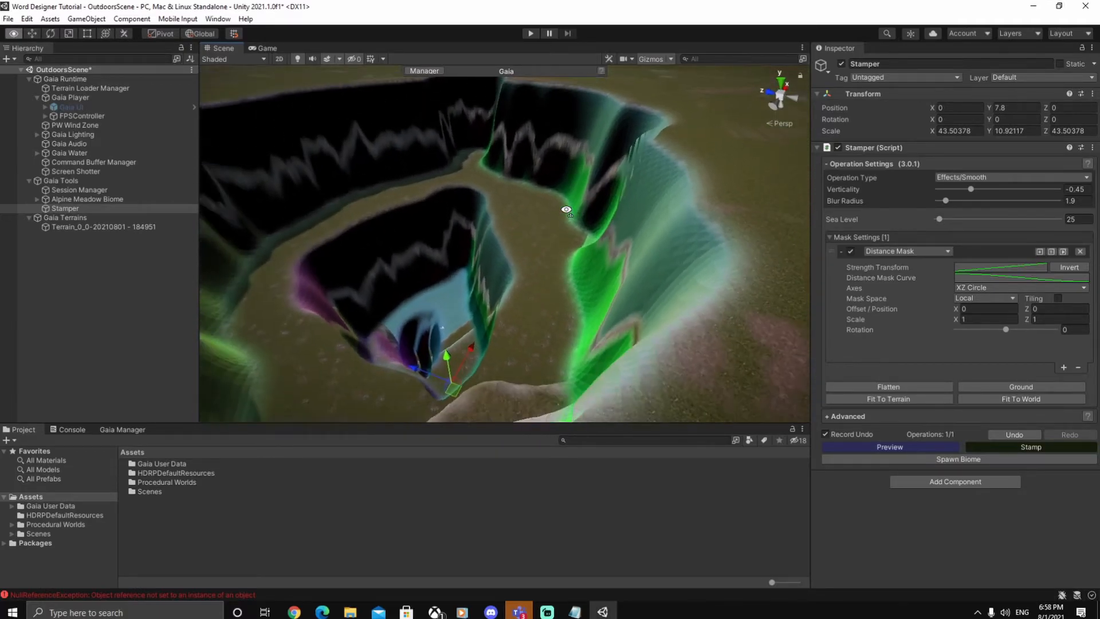
right_click_drag(668, 208, 725, 299)
left_click(997, 447)
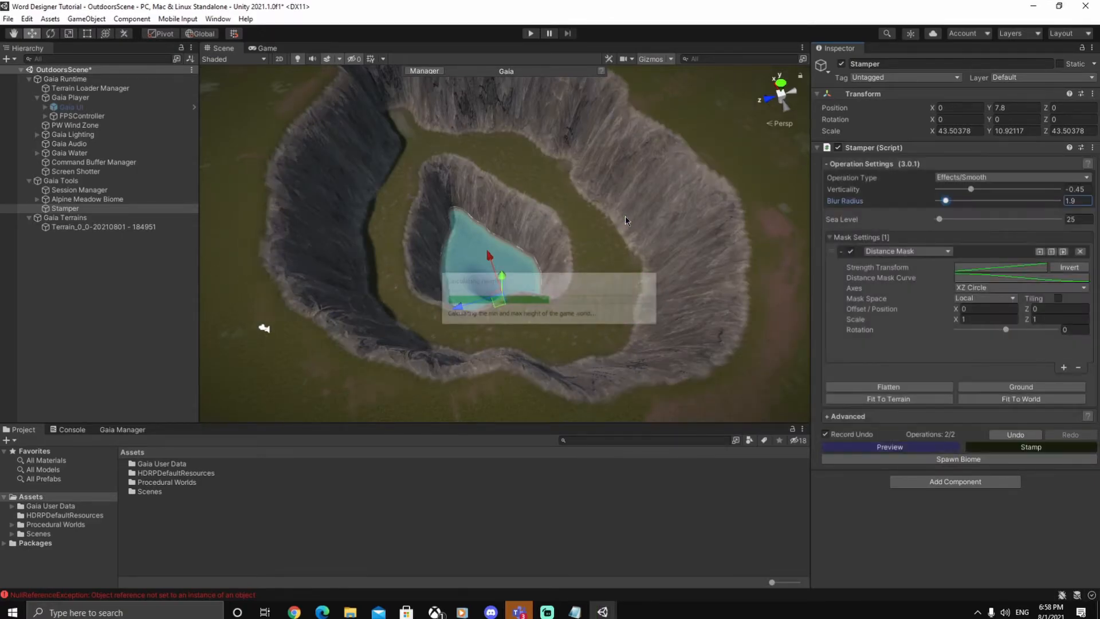
left_click(148, 322)
Select the terrain and set its paint tool to Smooth Height with a brush opacity of 100.
mouse_move(627, 310)
right_mouse_down()
mouse_move(653, 297)
mouse_move(565, 300)
mouse_move(664, 231)
mouse_move(680, 206)
mouse_move(457, 206)
mouse_move(458, 291)
mouse_move(640, 246)
mouse_move(727, 260)
mouse_move(620, 258)
mouse_move(752, 270)
mouse_move(631, 273)
mouse_move(590, 322)
mouse_move(626, 288)
right_mouse_up()
key("w")
left_click(625, 288)
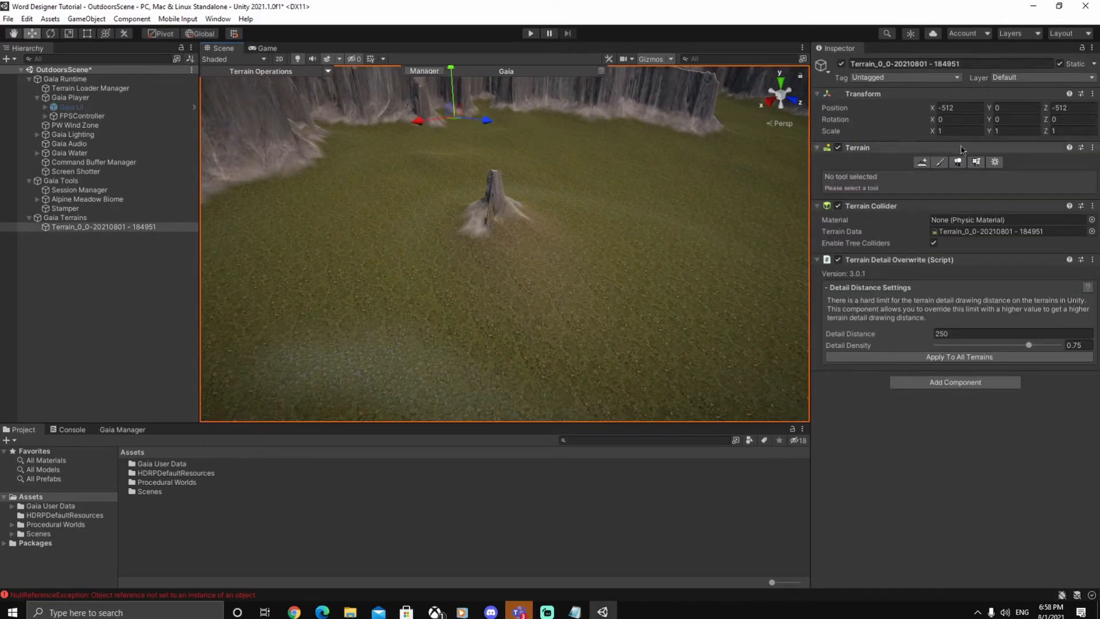
left_click(939, 162)
left_click(873, 175)
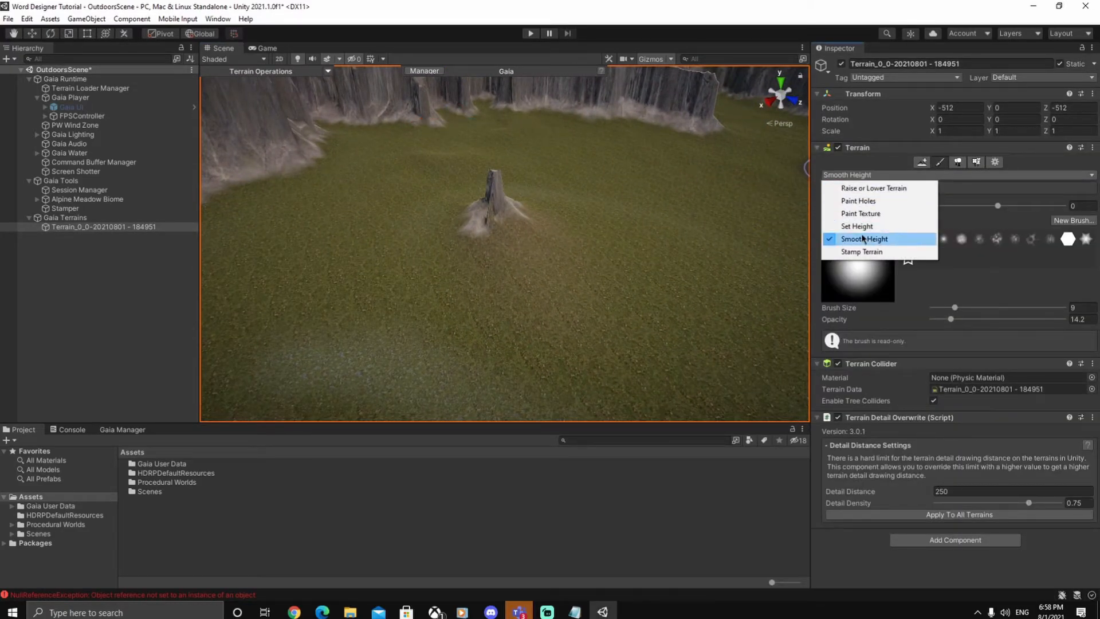
left_click(877, 244)
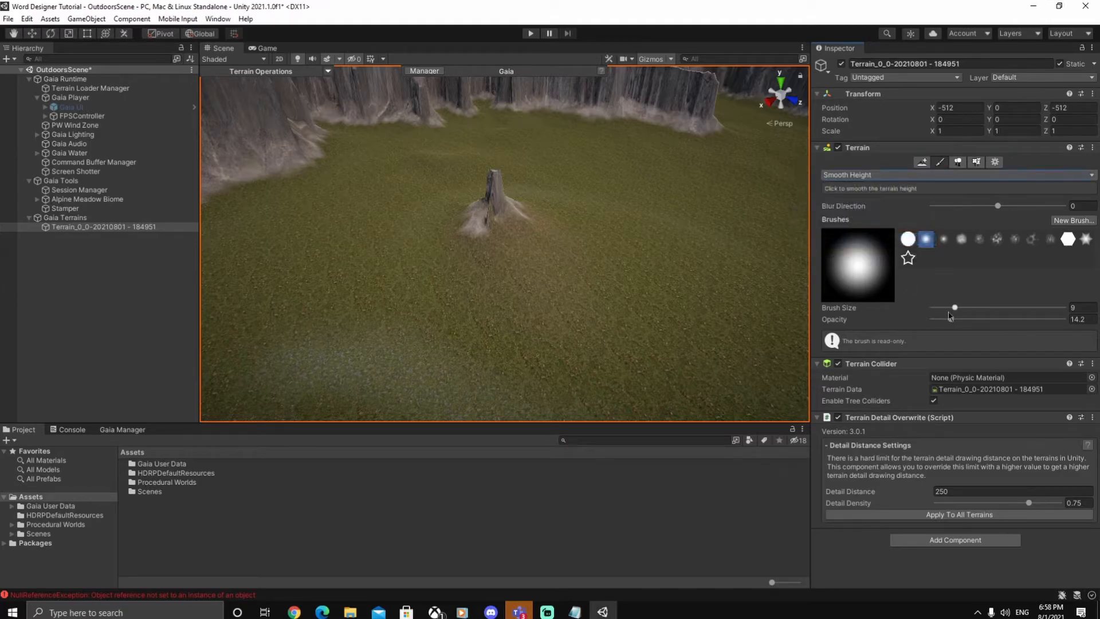
left_click_drag(1043, 318, 1064, 319)
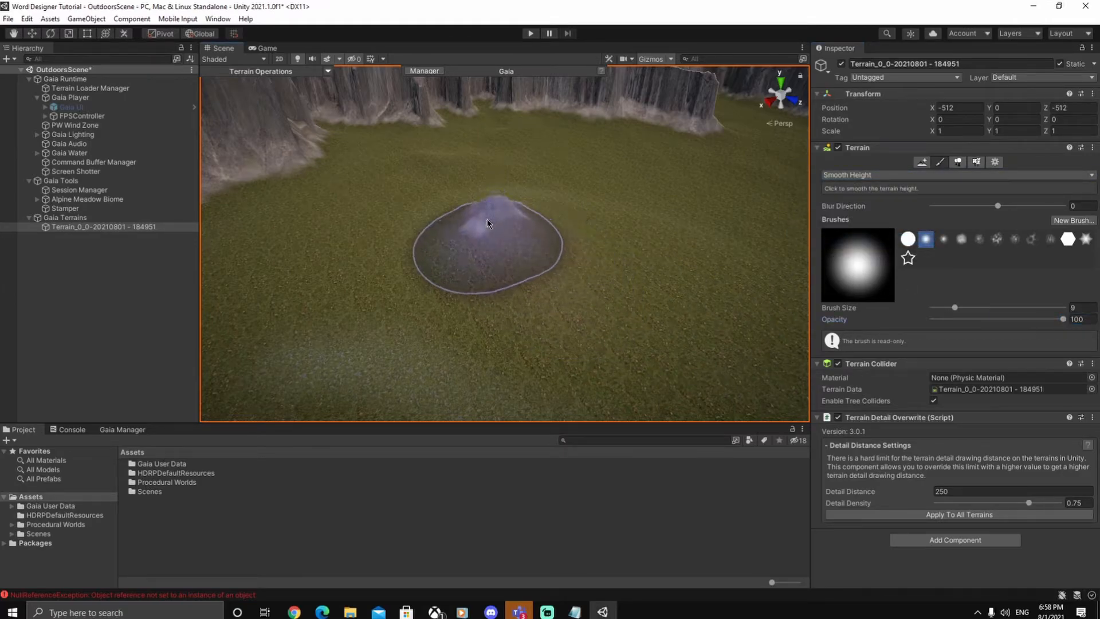
Smooth down the isolated rock spire rising from the meadow near the cliffs and clear the terrain selection.
right_click_drag(472, 230, 393, 248)
left_click_drag(498, 309, 520, 322)
mouse_move(520, 321)
right_mouse_down()
mouse_move(649, 278)
mouse_move(405, 285)
mouse_move(461, 228)
mouse_move(373, 227)
right_mouse_up()
mouse_move(396, 239)
right_mouse_down()
mouse_move(358, 225)
mouse_move(567, 273)
mouse_move(527, 364)
mouse_move(498, 360)
mouse_move(572, 266)
mouse_move(551, 321)
mouse_move(627, 276)
mouse_move(592, 287)
mouse_move(358, 265)
mouse_move(393, 228)
mouse_move(667, 251)
mouse_move(680, 280)
mouse_move(707, 287)
mouse_move(606, 275)
mouse_move(607, 310)
mouse_move(750, 343)
mouse_move(663, 290)
mouse_move(699, 314)
mouse_move(517, 232)
mouse_move(486, 275)
mouse_move(589, 221)
mouse_move(521, 245)
mouse_move(511, 315)
mouse_move(601, 283)
mouse_move(559, 266)
mouse_move(660, 276)
mouse_move(815, 247)
mouse_move(831, 295)
mouse_move(538, 260)
mouse_move(248, 245)
mouse_move(557, 263)
mouse_move(535, 293)
mouse_move(658, 314)
mouse_move(668, 286)
mouse_move(572, 265)
mouse_move(677, 292)
mouse_move(444, 298)
mouse_move(385, 331)
mouse_move(298, 307)
mouse_move(464, 295)
mouse_move(168, 266)
mouse_move(342, 270)
mouse_move(218, 311)
right_mouse_up()
left_click(177, 313)
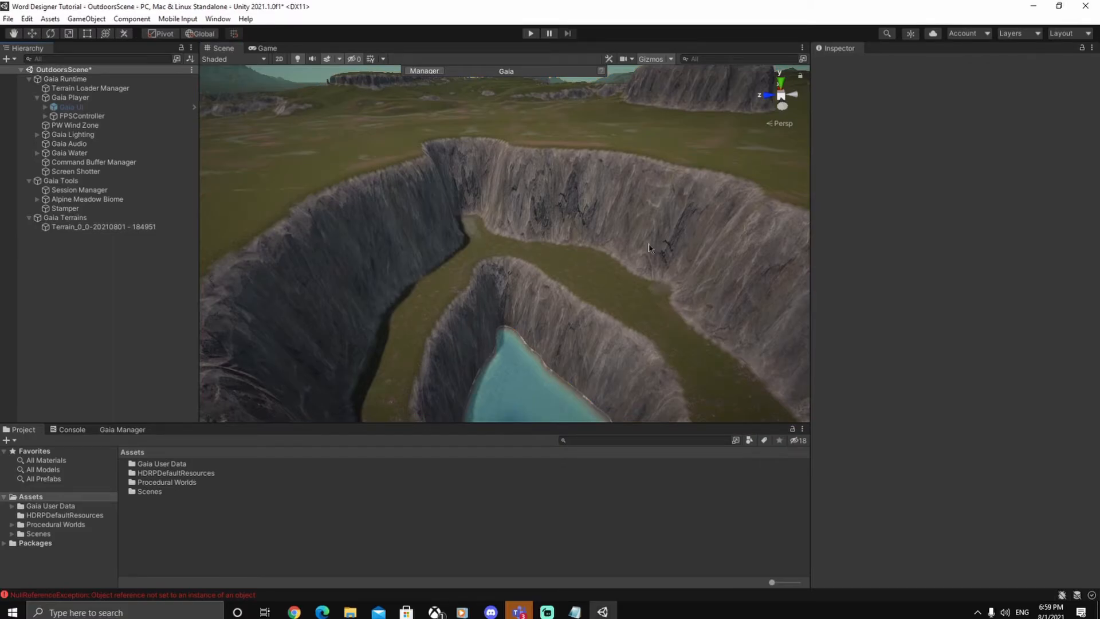
Inspect the smoothed crater and surrounding terrain, then switch the Stamper's operation type to Raise Height.
right_click_drag(528, 246, 669, 301)
right_click_drag(508, 302, 437, 275)
right_click_drag(662, 294, 518, 190)
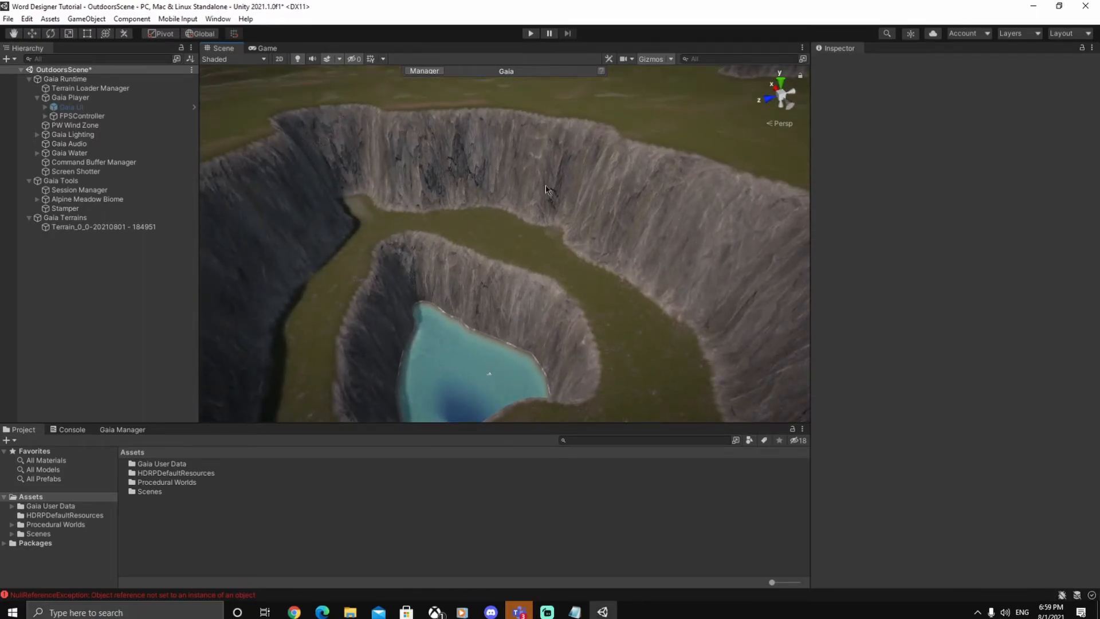
right_click_drag(374, 210, 367, 298)
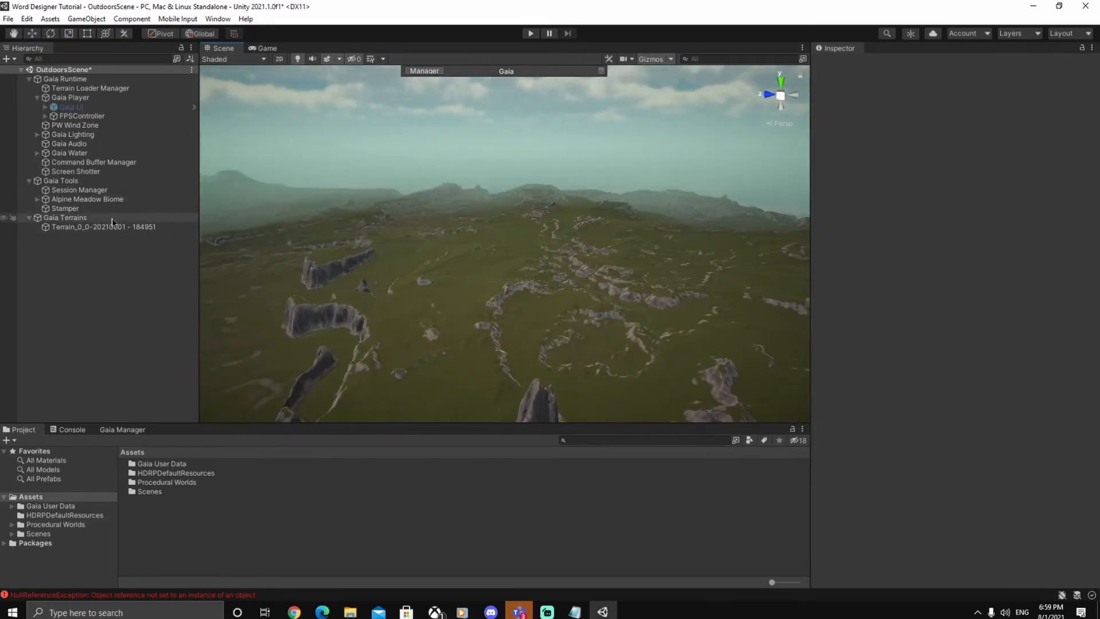
left_click(105, 210)
right_click_drag(613, 303, 367, 294)
left_click(931, 252)
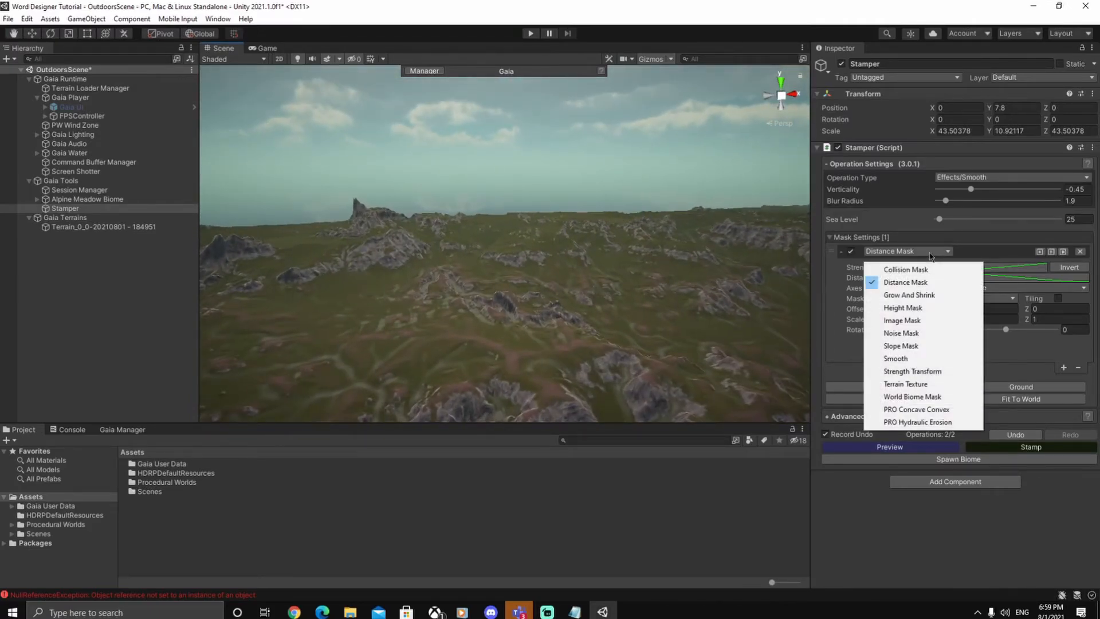
left_click(974, 177)
mouse_move(973, 189)
left_click(885, 187)
Choose the 2K Hills 1 stamp from the Hills category as the Stamper's stamp image.
left_click(1070, 189)
left_click(547, 403)
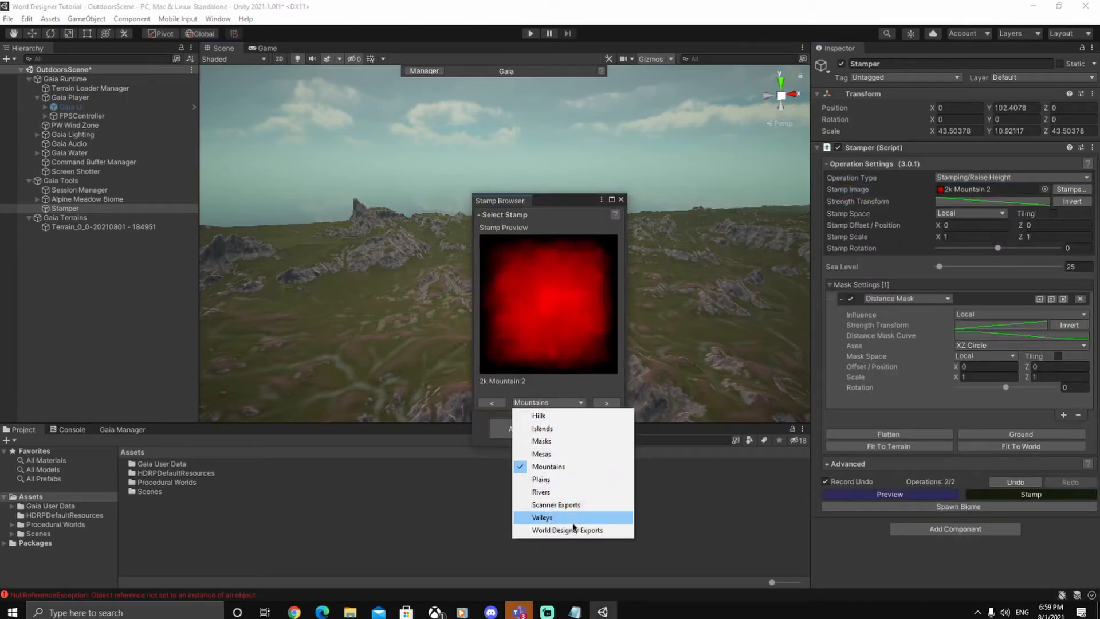
left_click(587, 416)
left_click(537, 428)
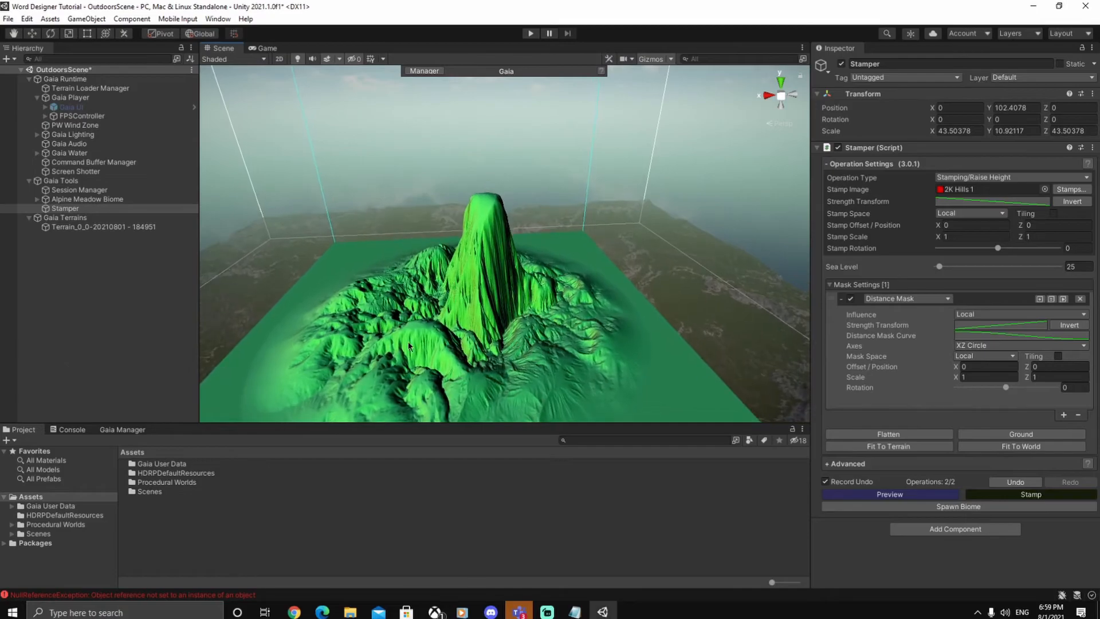
Flatten the hills stamp to a Y scale of about 0.77 and set its distance mask's influence to Global.
key("r")
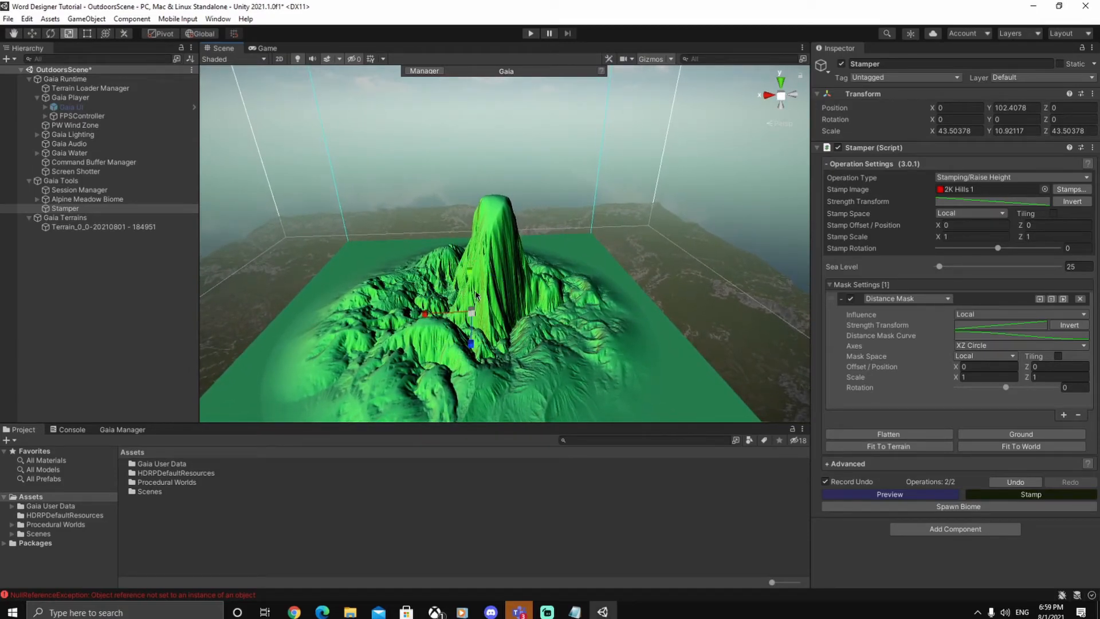
left_click_drag(472, 269, 523, 317)
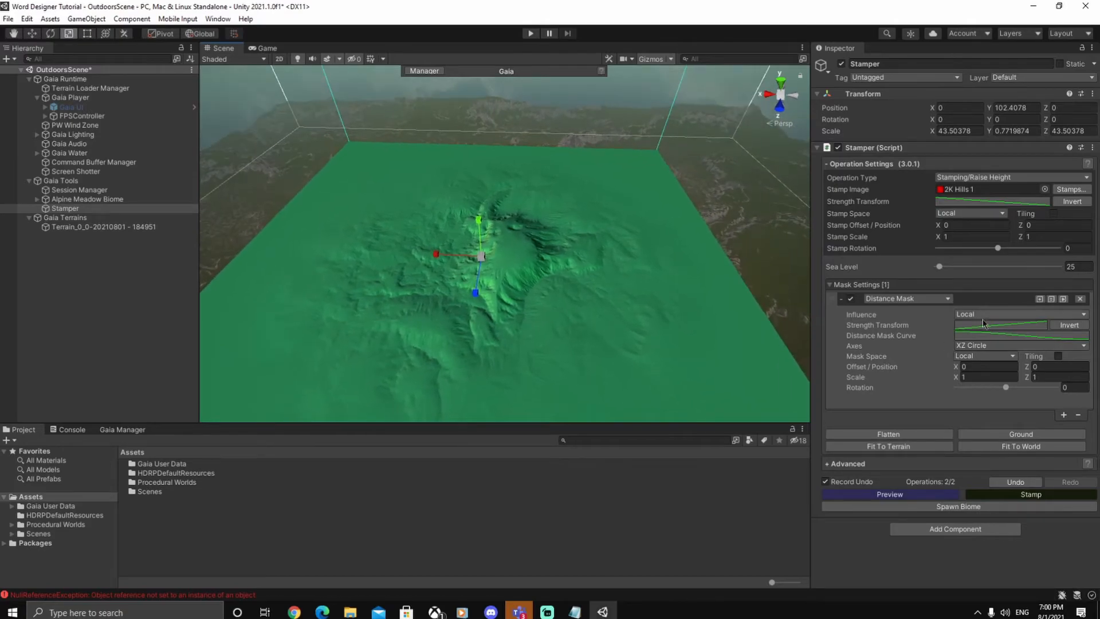
left_click(978, 357)
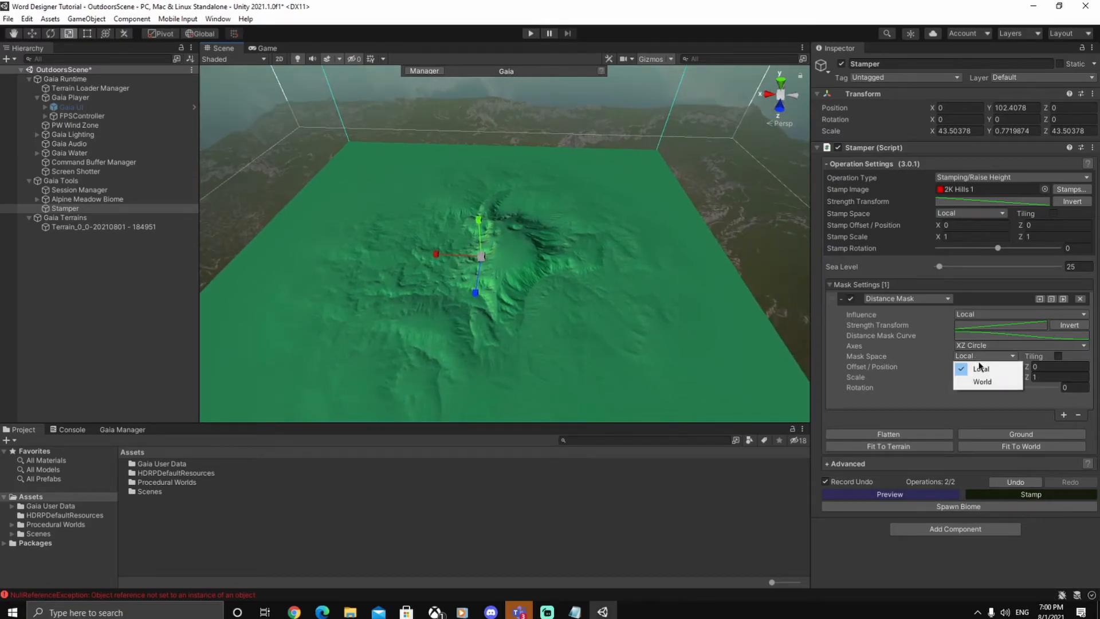
left_click(979, 315)
left_click(982, 340)
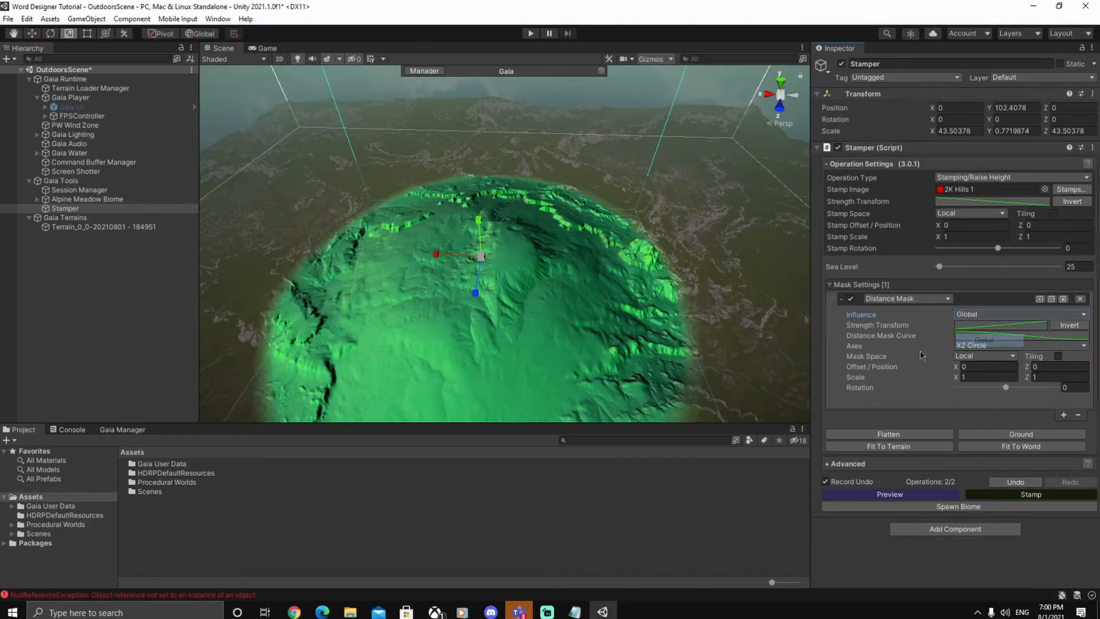
Reduce the hills stamp's Y scale to about 0.64.
left_click_drag(676, 304, 557, 296, "alt")
key("w")
key("e")
key("r")
left_click_drag(589, 231, 591, 273)
Move the hills stamp away from the crater to about X 248.7, Y 61.1, Z 275.9.
left_click_drag(664, 257, 493, 314, "alt")
scroll(499, 309, "down", 2)
left_click_drag(572, 280, 272, 312)
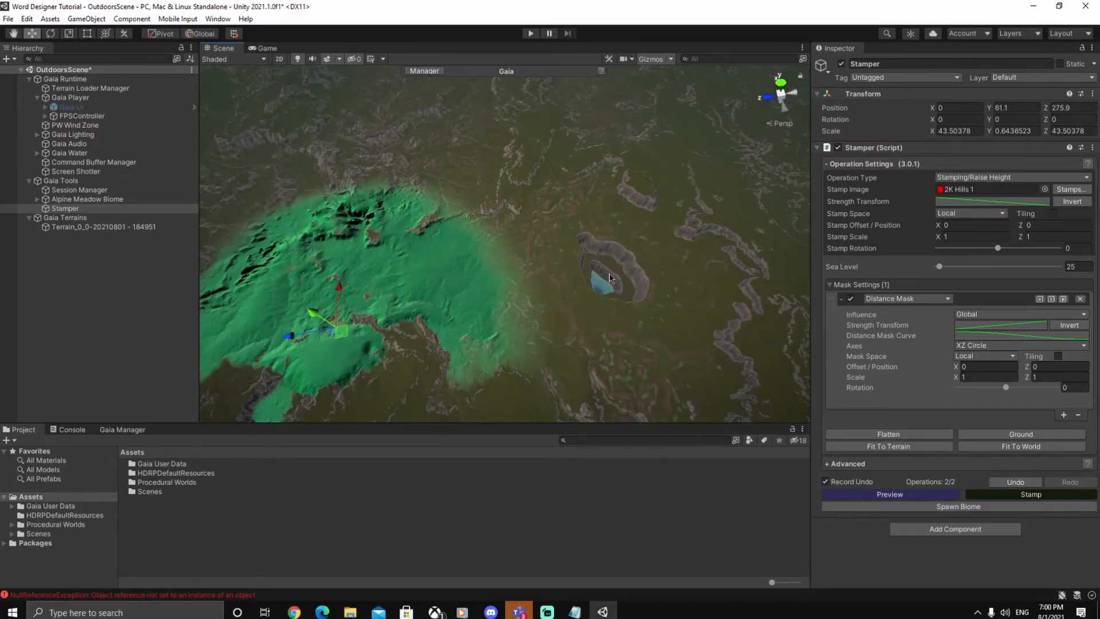
right_click_drag(601, 282, 410, 253)
left_click_drag(536, 244, 759, 217)
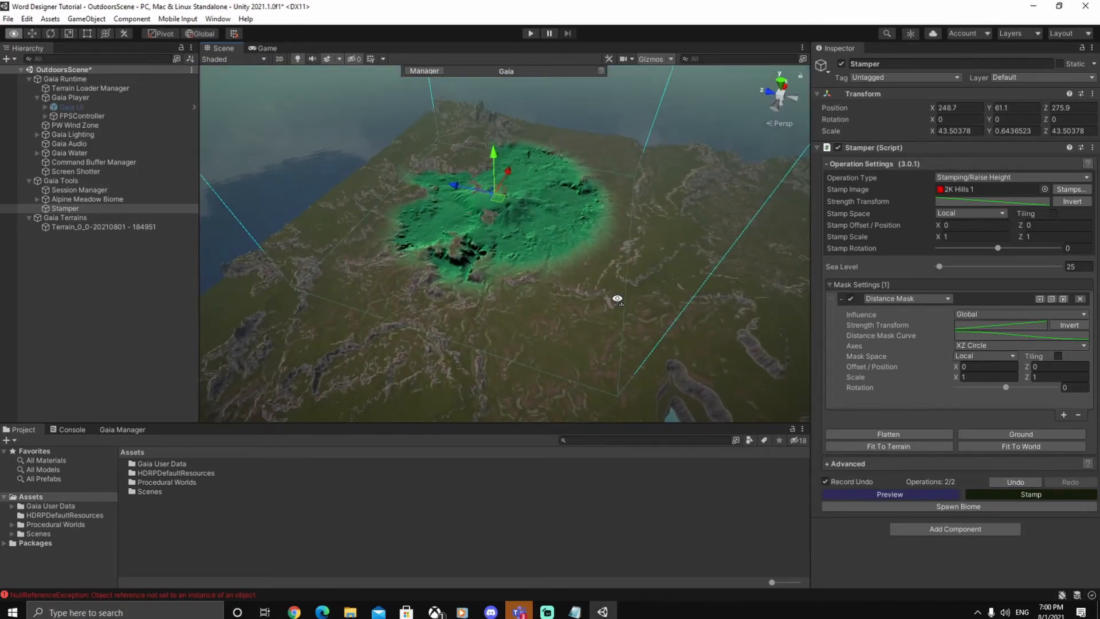
Fine-tune the hills stamp's position to about X 306.7, Y 56.5 and stamp it onto the terrain.
scroll(627, 264, "up", 5)
key("d")
right_click_drag(618, 268, 498, 241)
mouse_move(485, 223)
left_mouse_down()
mouse_move(488, 239)
mouse_move(487, 224)
left_mouse_up()
right_click_drag(545, 315, 552, 268)
left_click_drag(584, 277, 648, 276)
right_click_drag(647, 277, 487, 195)
left_click_drag(482, 204, 482, 211)
right_click_drag(482, 211, 535, 277)
left_click_drag(620, 229, 618, 228)
right_click_drag(584, 307, 602, 345)
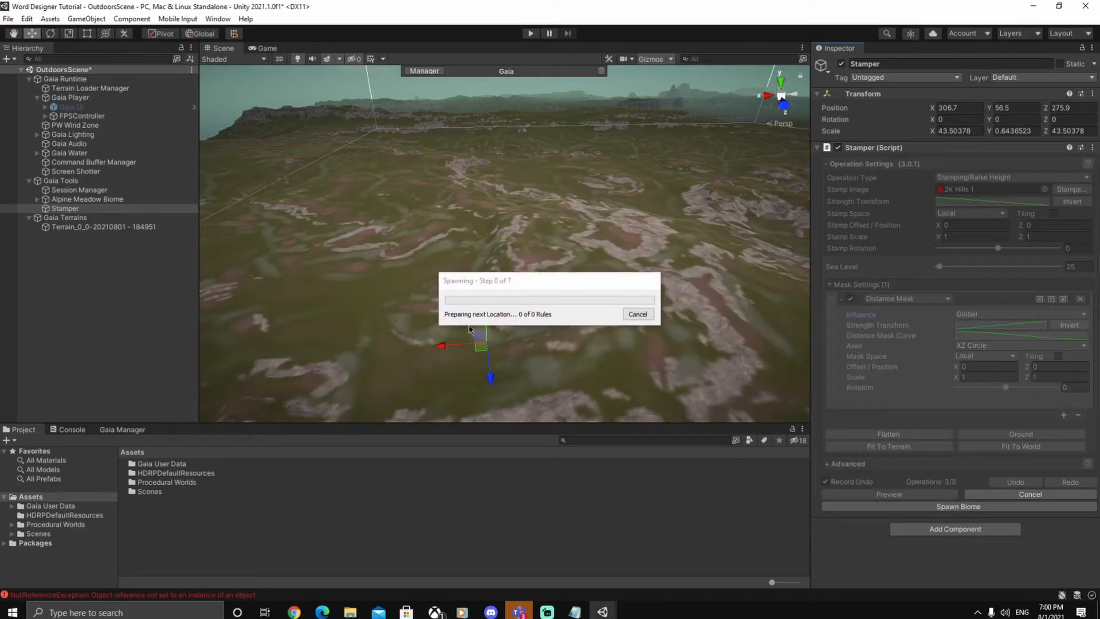
Check the stamped hills, then spawn the Alpine Meadow biome over the terrain from its Biome Controller.
left_click(159, 337)
right_click_drag(461, 321, 513, 304)
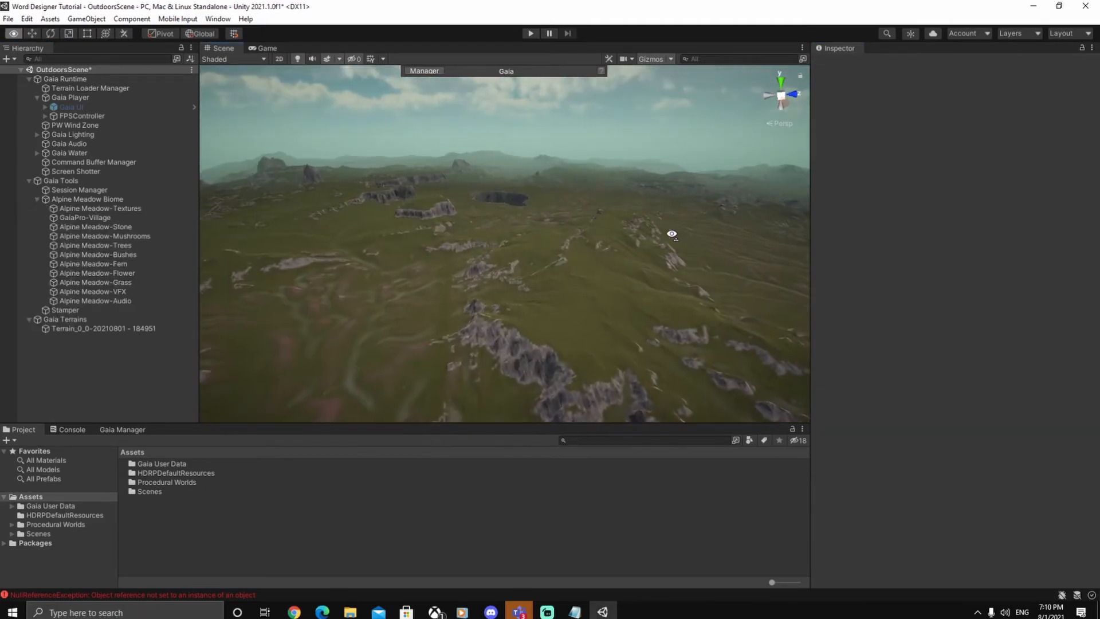
right_click_drag(668, 233, 320, 246)
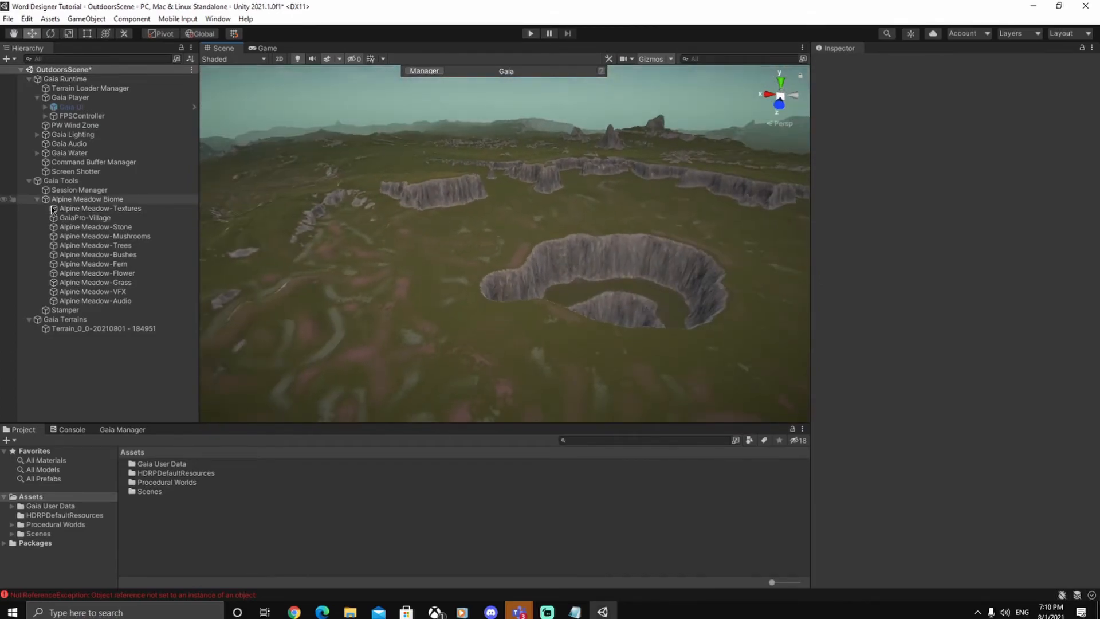
left_click(106, 201)
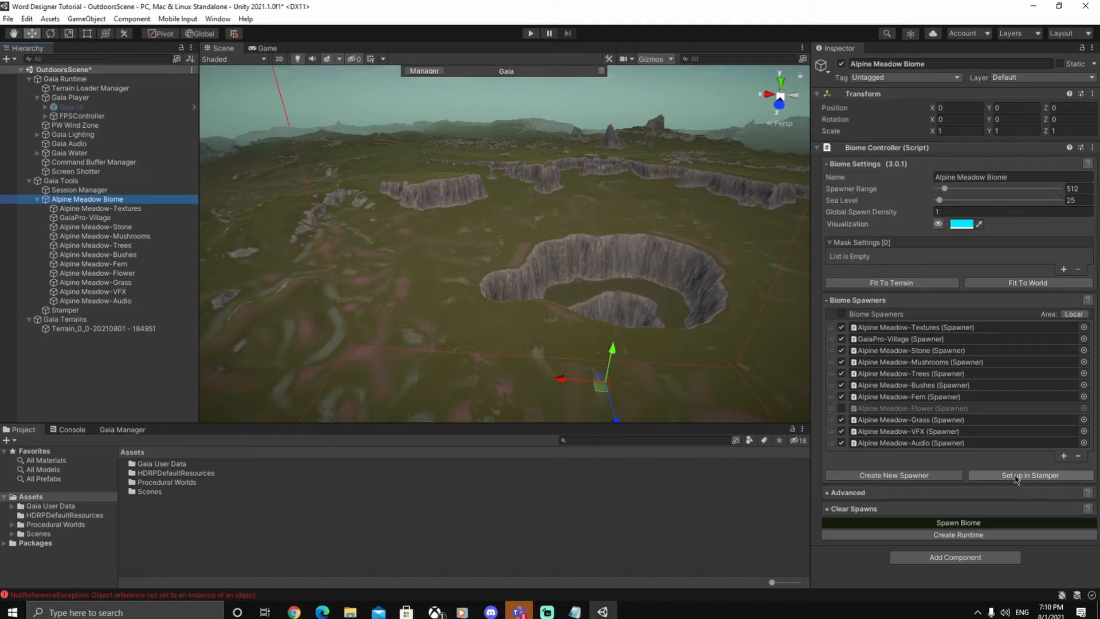
left_click(953, 523)
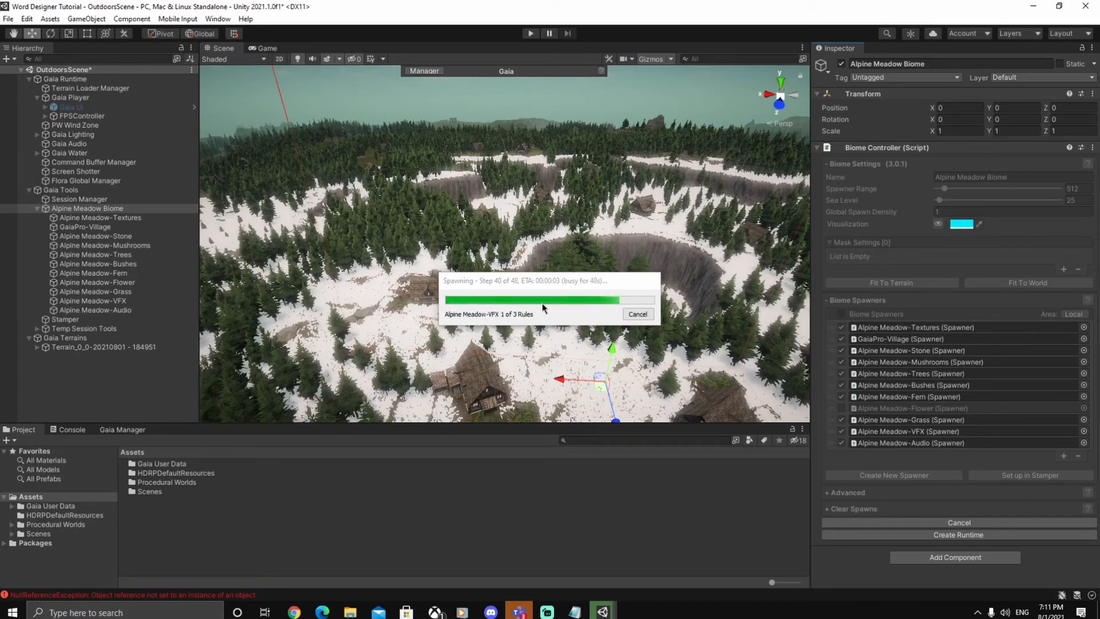
left_click_drag(532, 283, 675, 376)
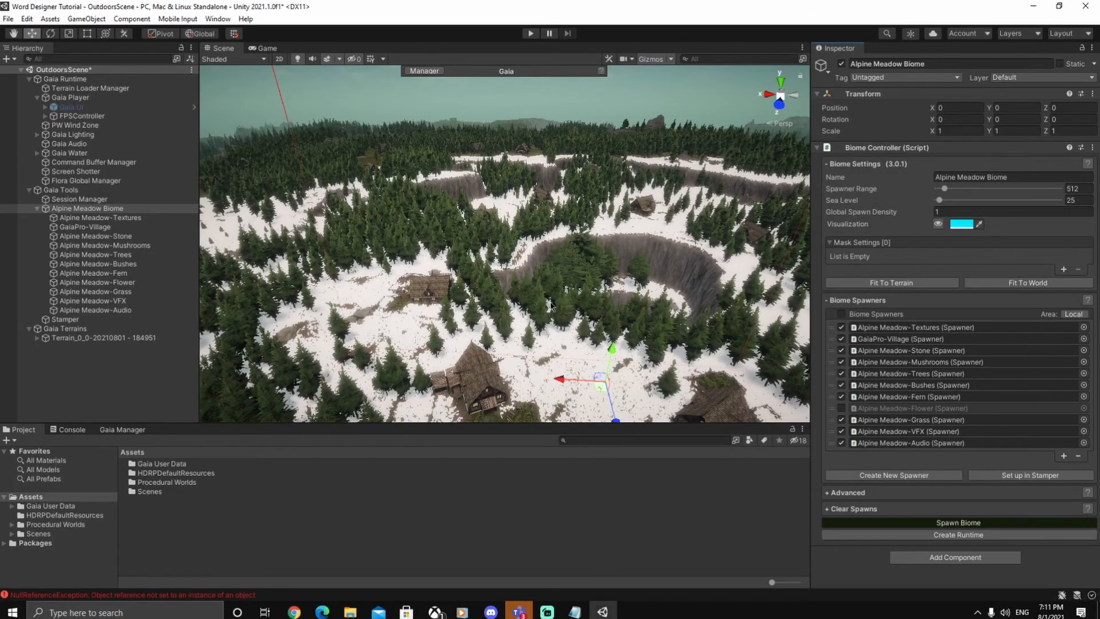
Inspect the forested crater, locate the FPSController beside it and start Play mode.
right_click_drag(550, 305, 623, 304)
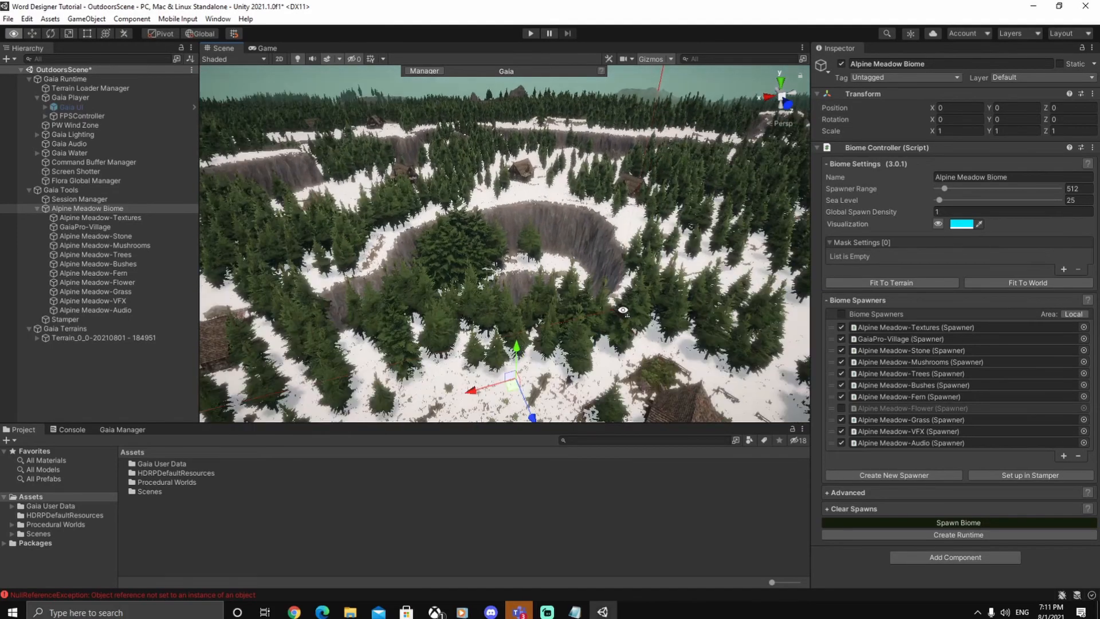
right_click_drag(626, 312, 469, 340)
key("s")
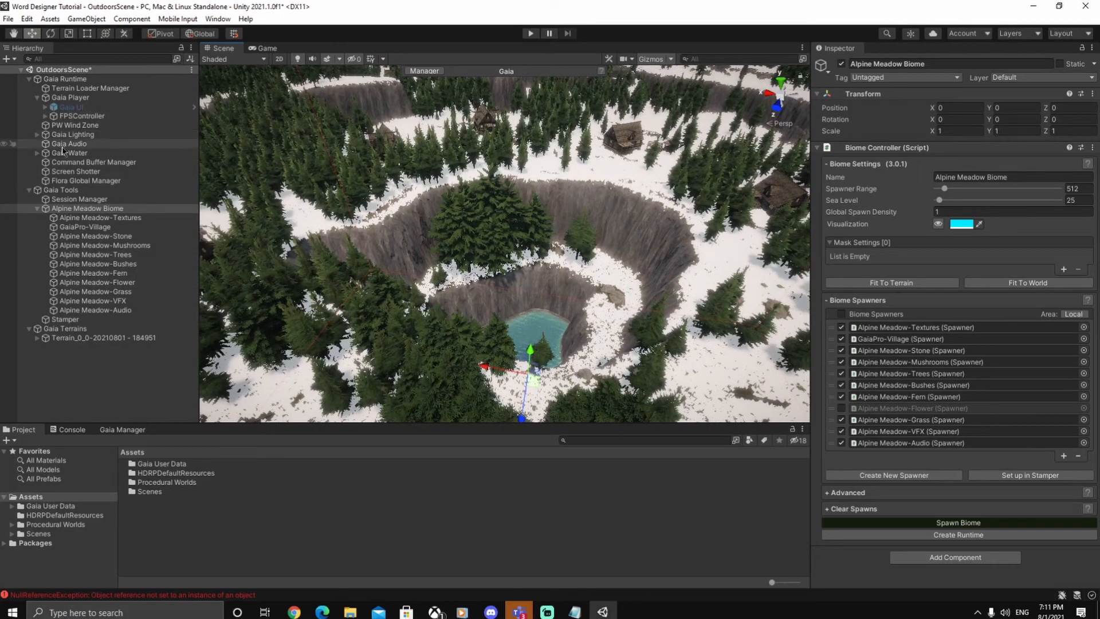
double_click(101, 118)
key("s")
right_click_drag(541, 255, 621, 237)
key("w")
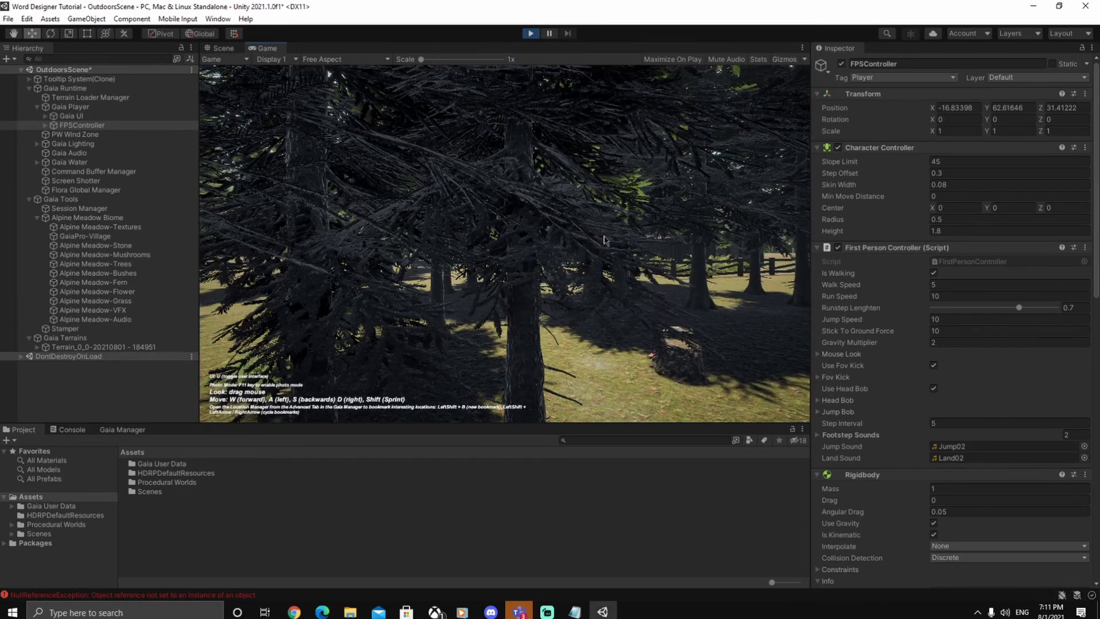
Maximize the Game view and hide the on-screen control hints.
left_click(802, 47)
left_click(831, 91)
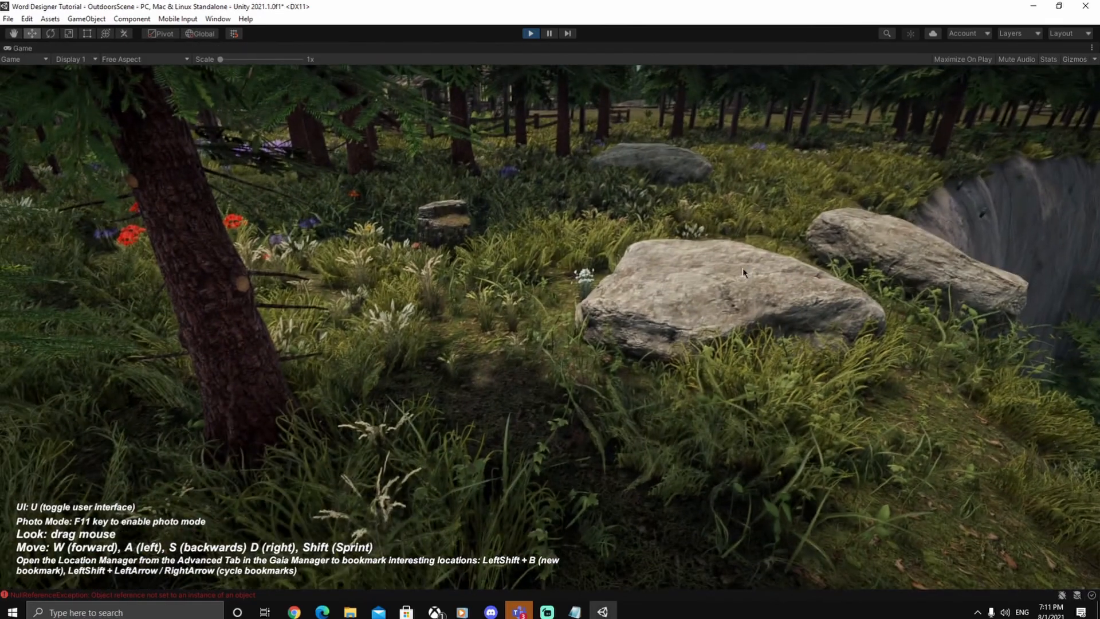
left_click(745, 268)
key("u")
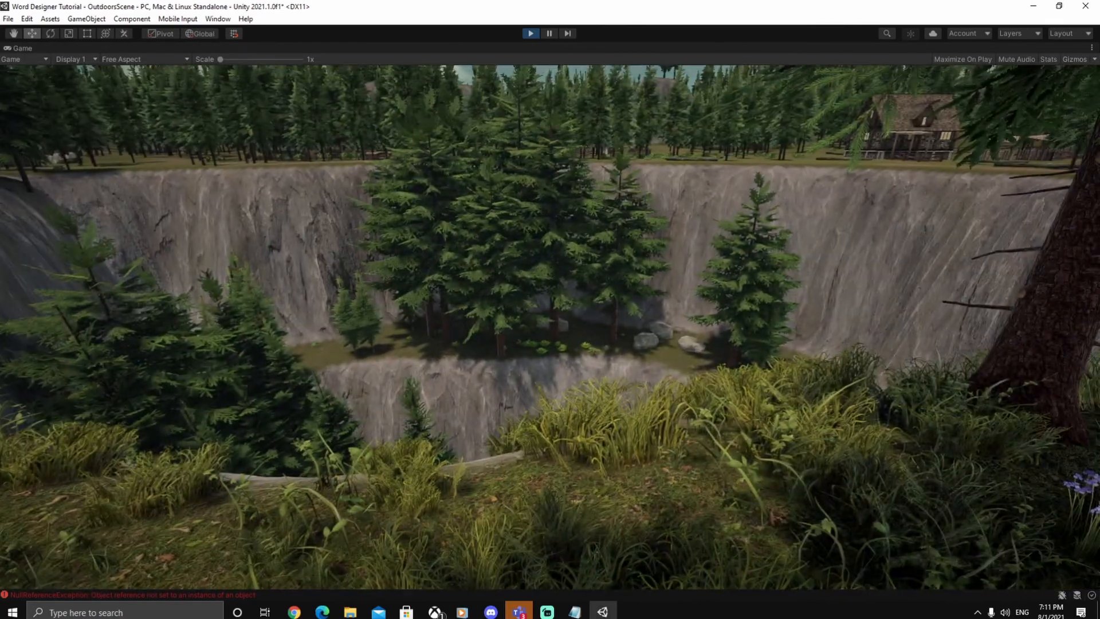
Walk along the crater rim and past the village cabins to examine the terraces, lake and spawned vegetation.
key("w")
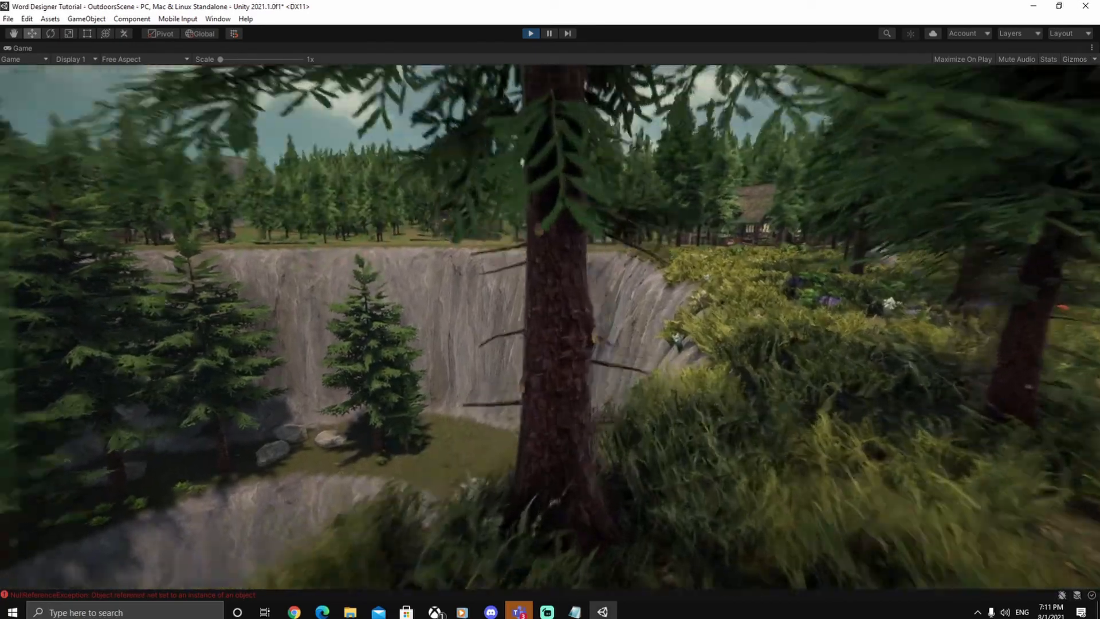
key("w")
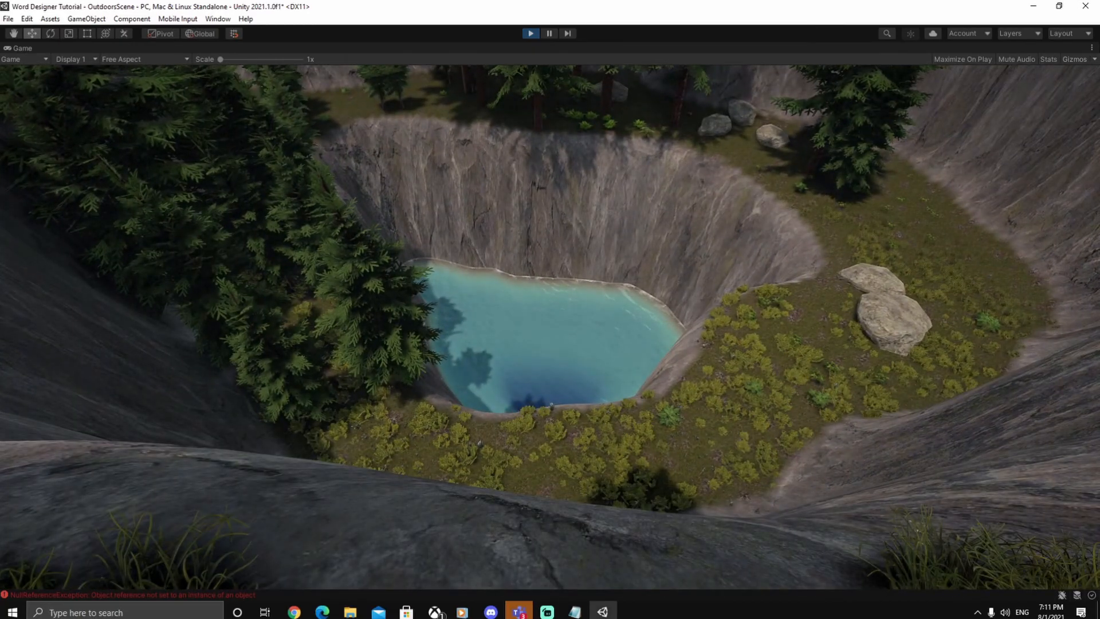
key("w")
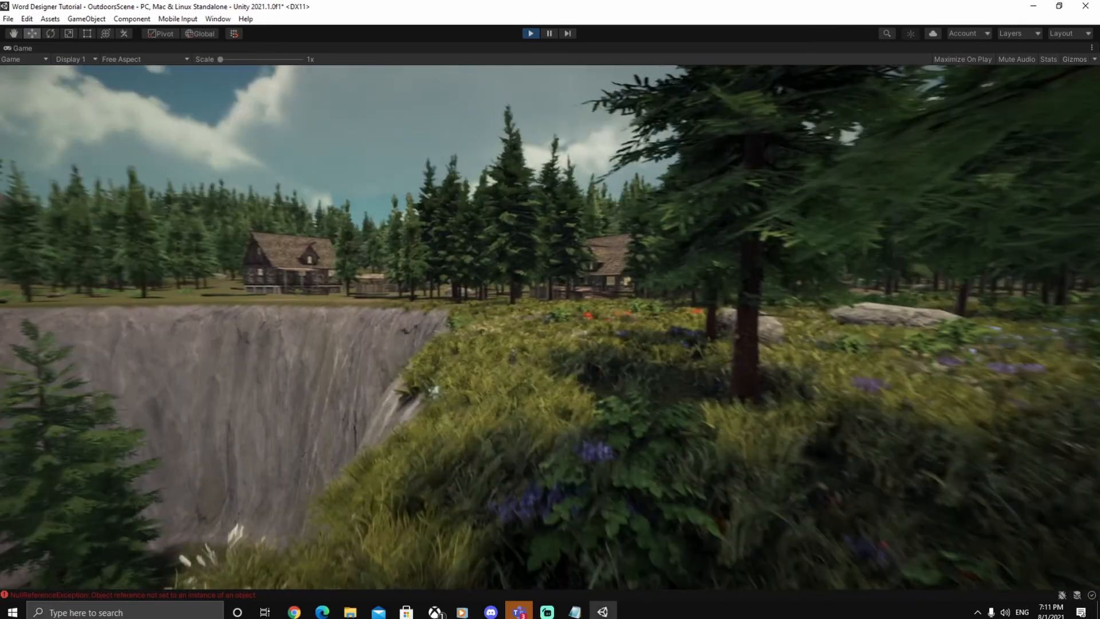
key("w")
key("w")
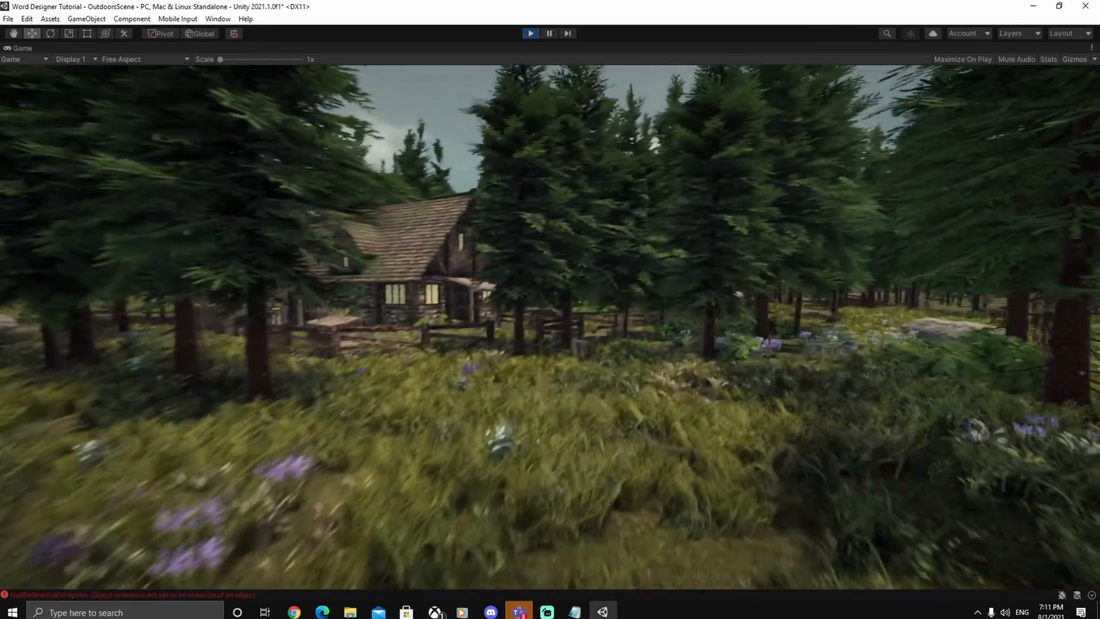
key("w")
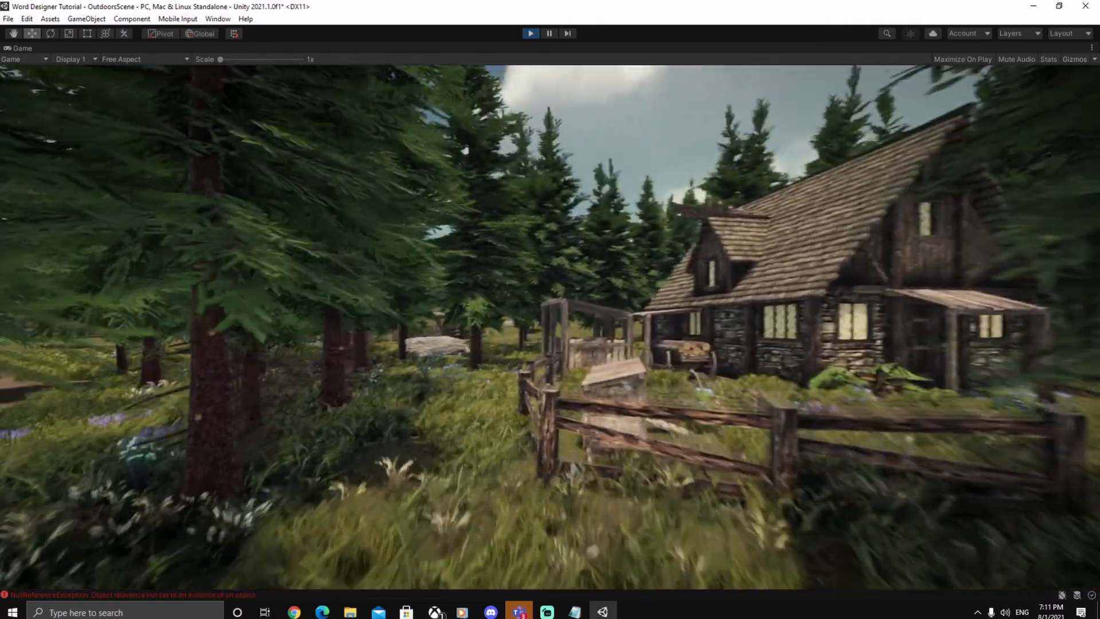
key("w")
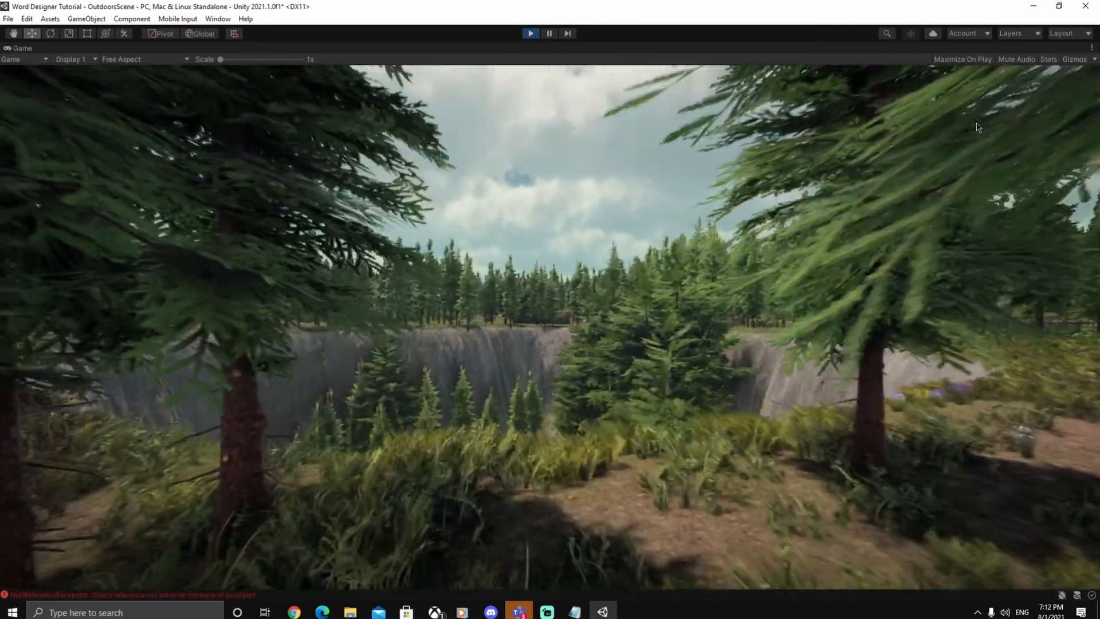
key("w")
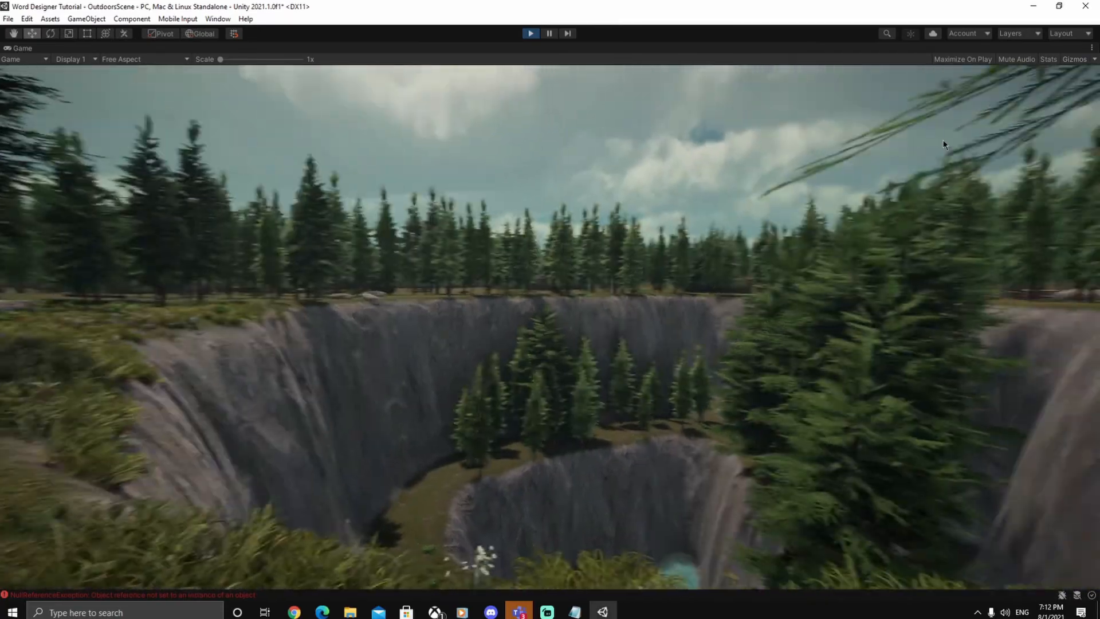
key("w")
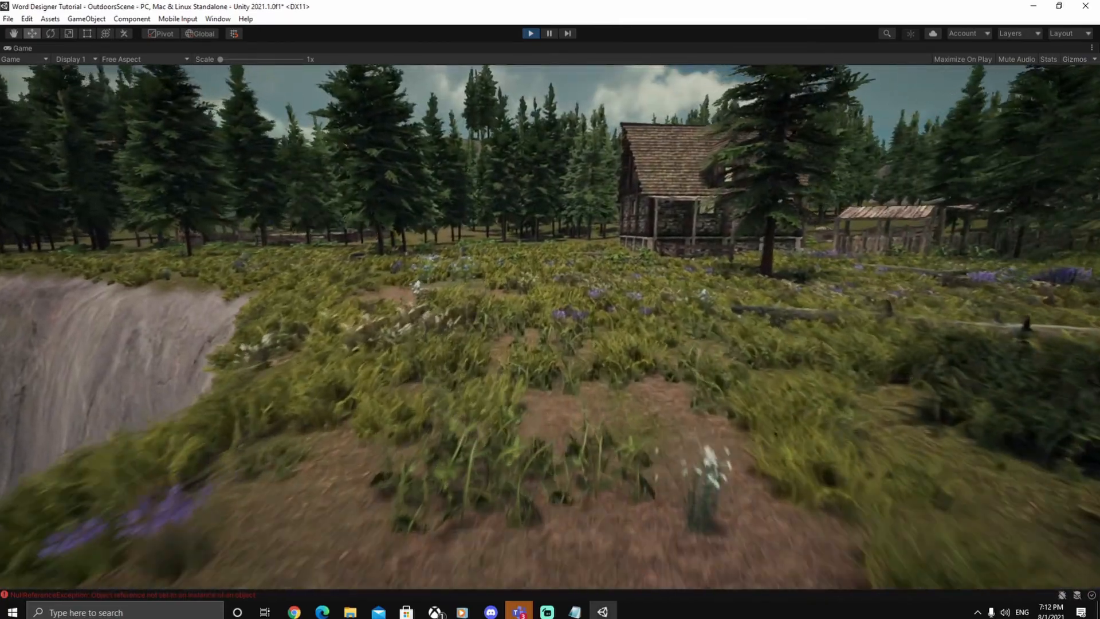
Walk from the crater rim past the stone cabin into the pine forest to inspect the trees, boulders and flowers.
key("w")
key("w")
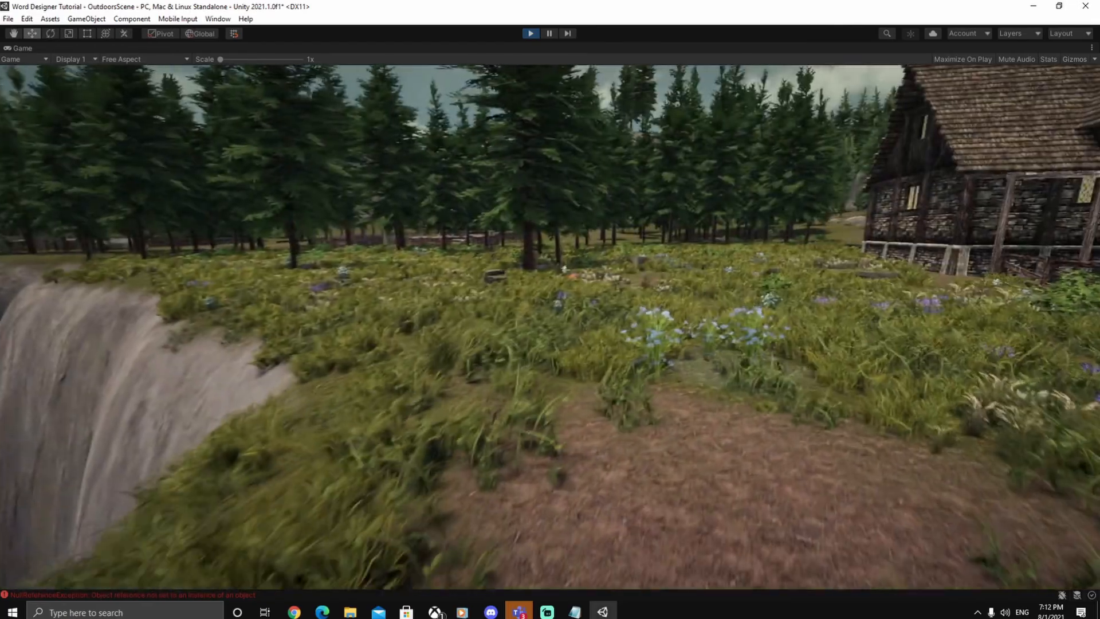
key("w")
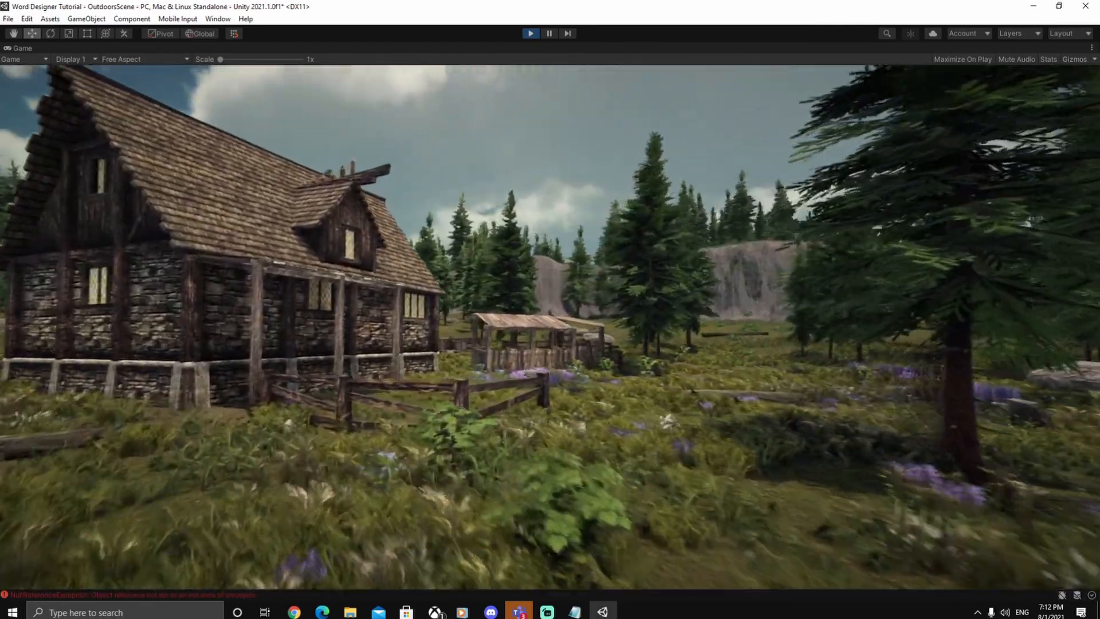
key("w")
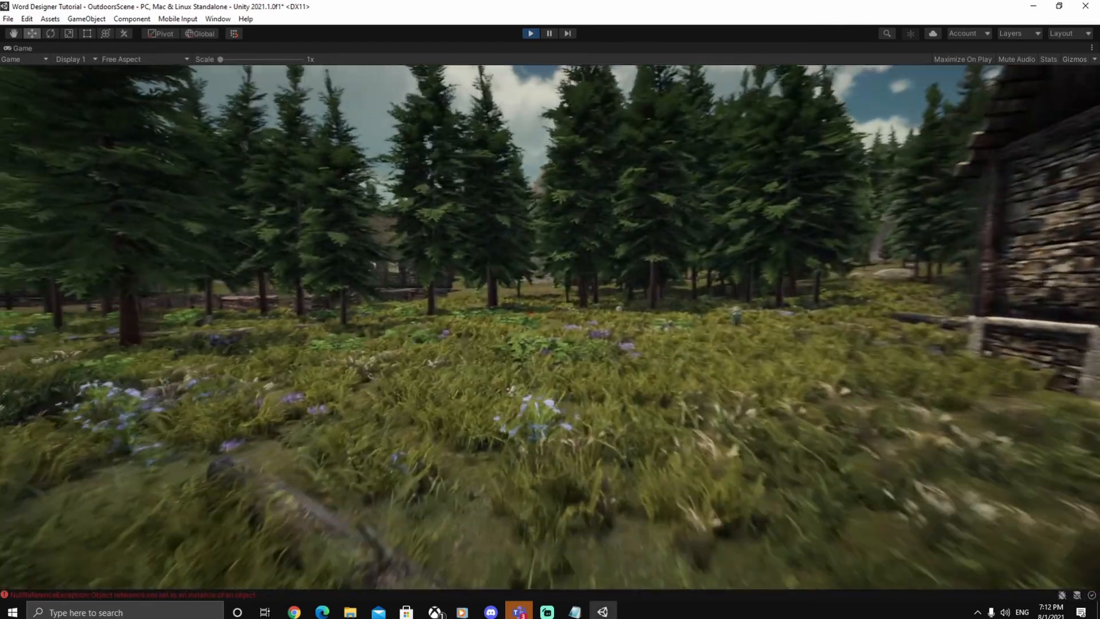
key("w")
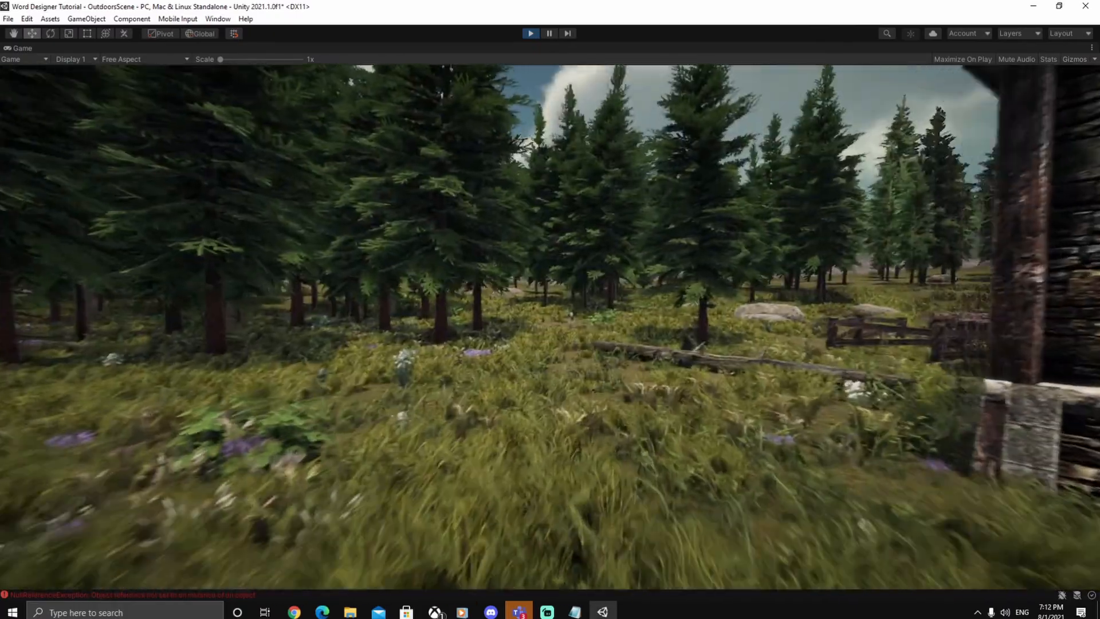
key("w")
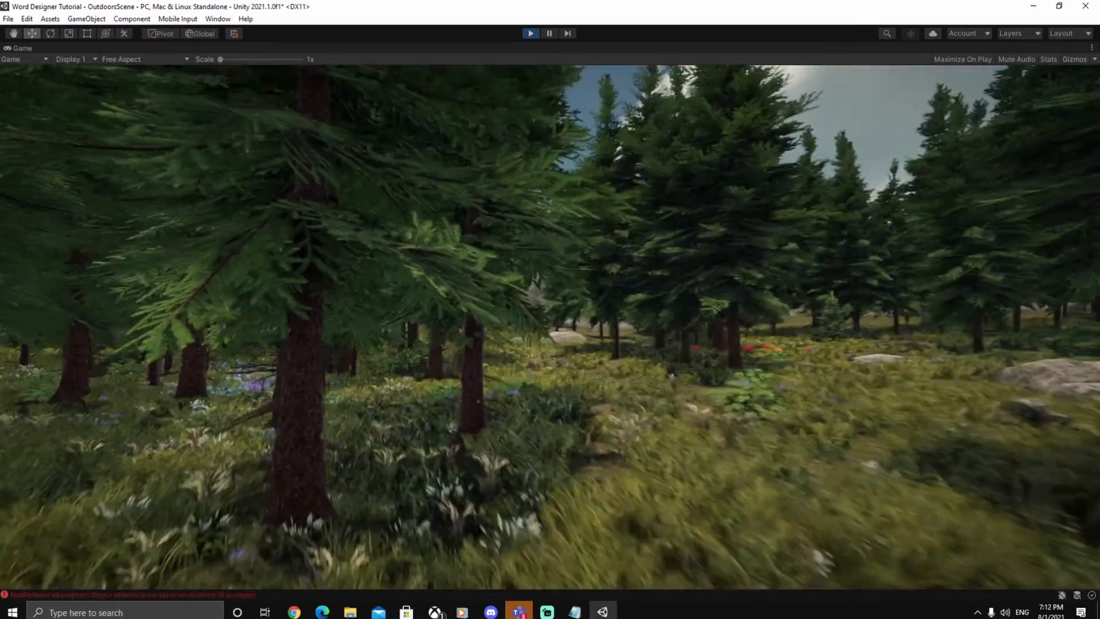
key("w")
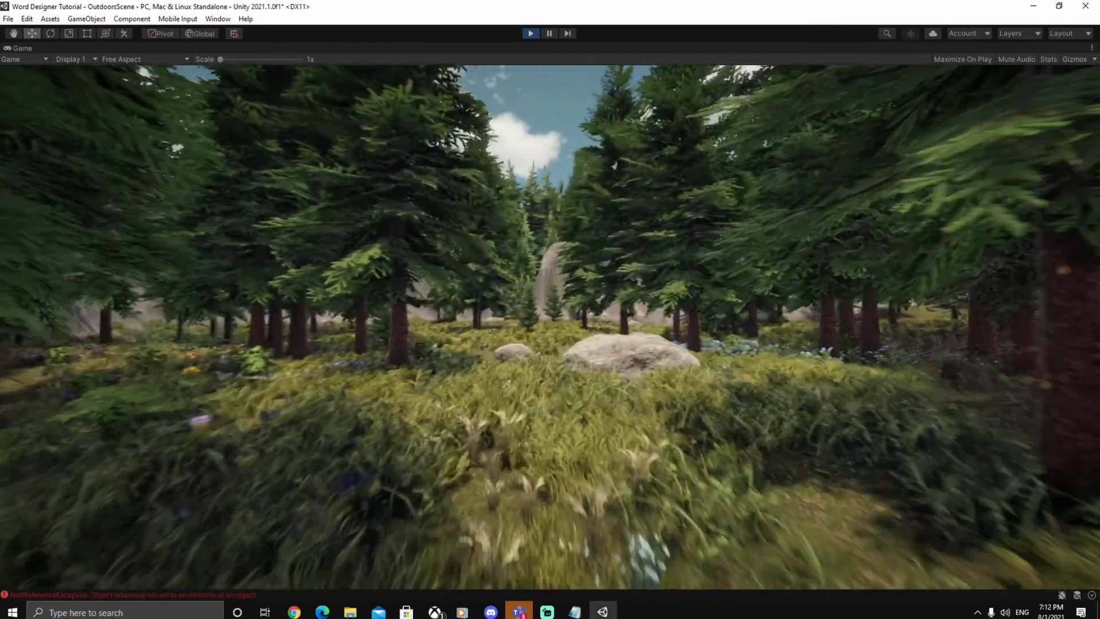
key("w")
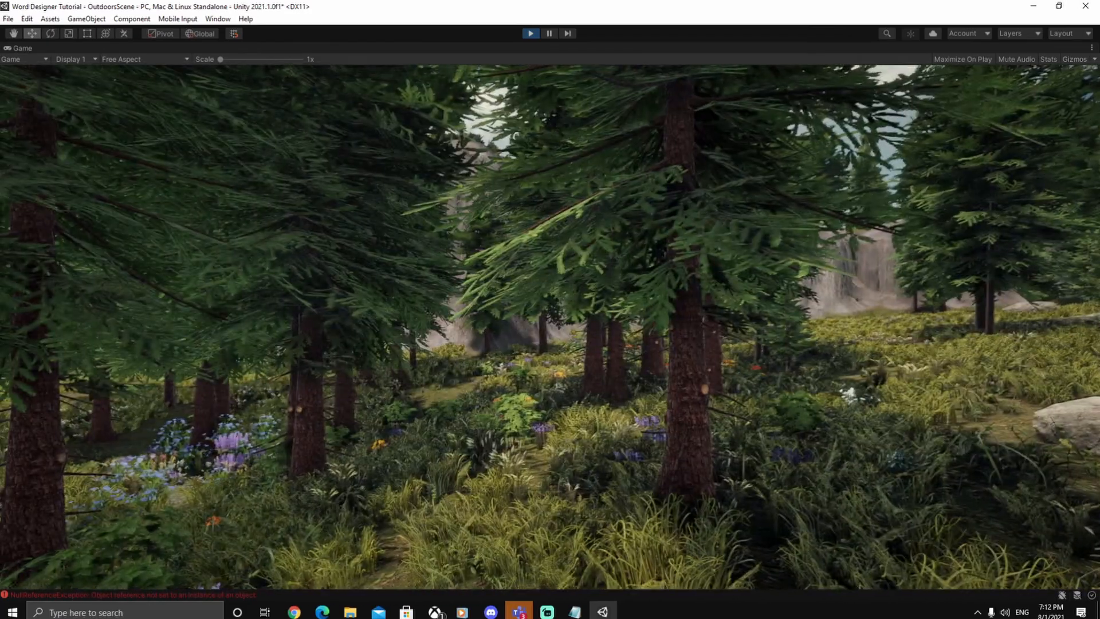
Release the cursor and walk back past the cabin across the meadow to view the terraced crater from its rim.
key("Escape")
key("w")
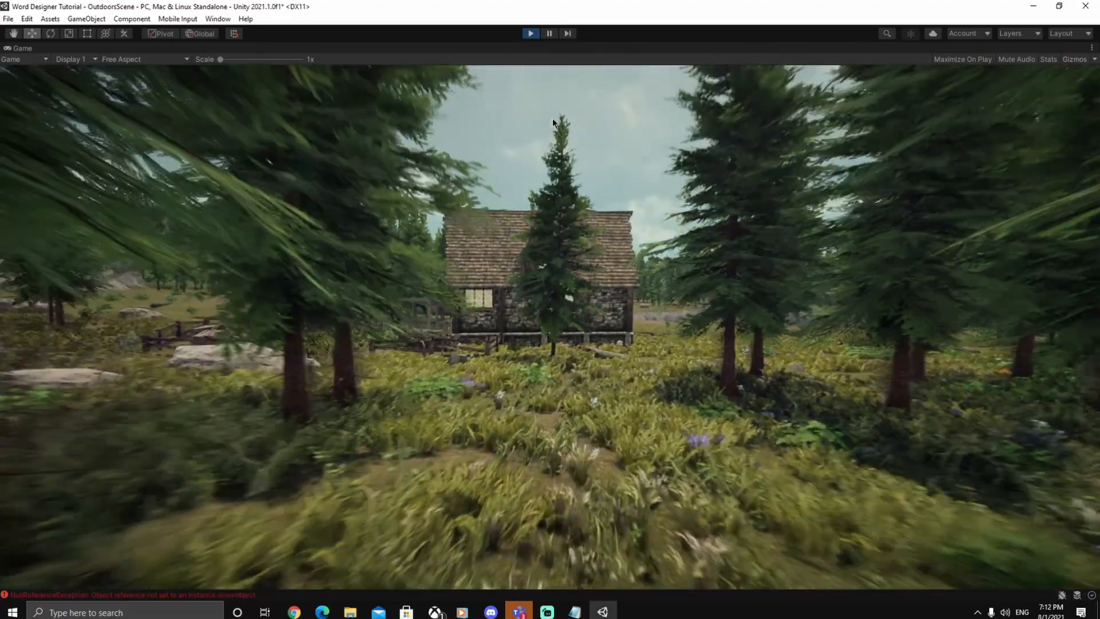
key("w")
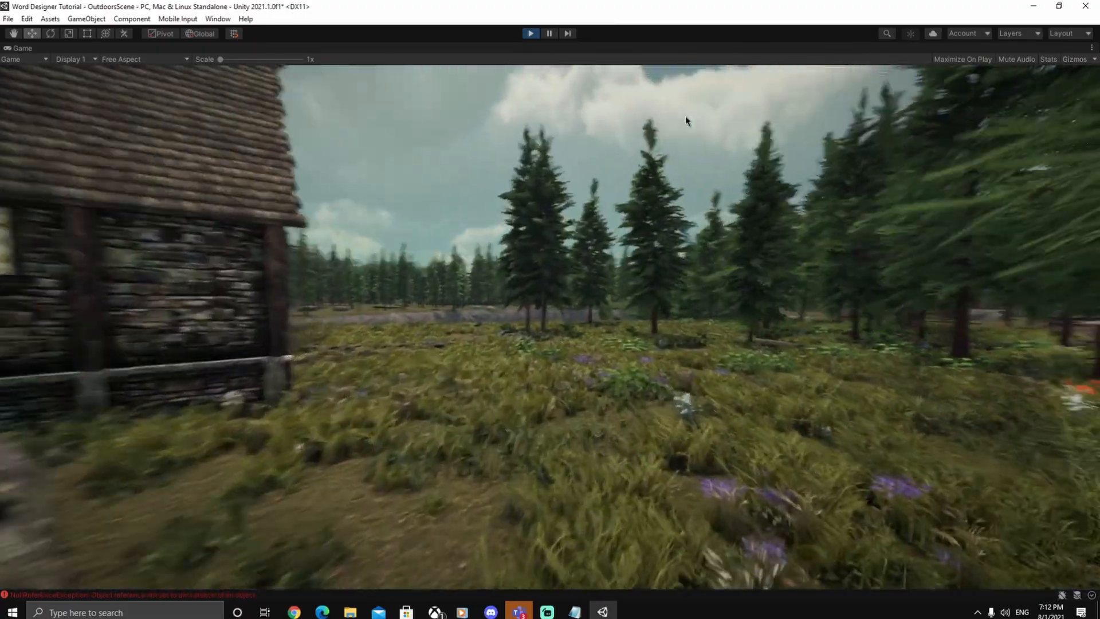
key("w")
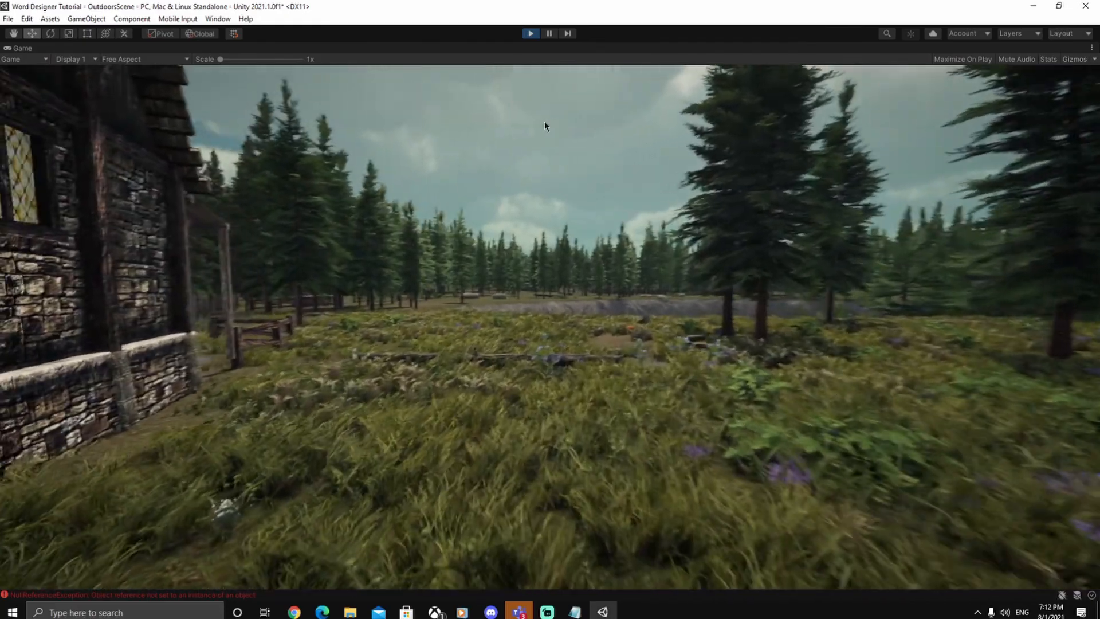
key("w")
key("a")
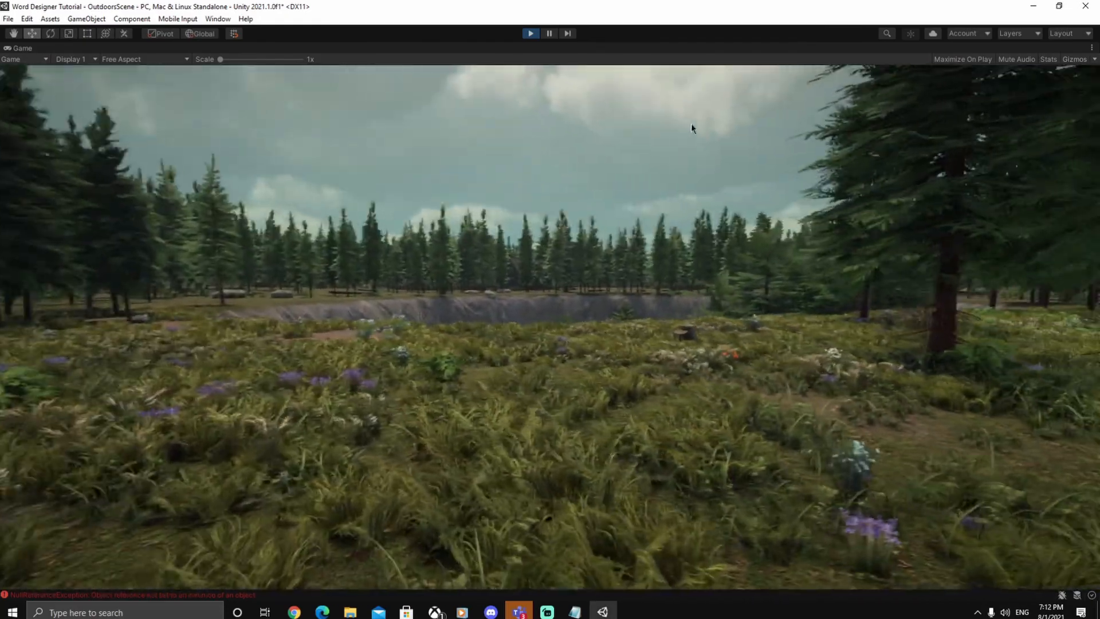
key("w")
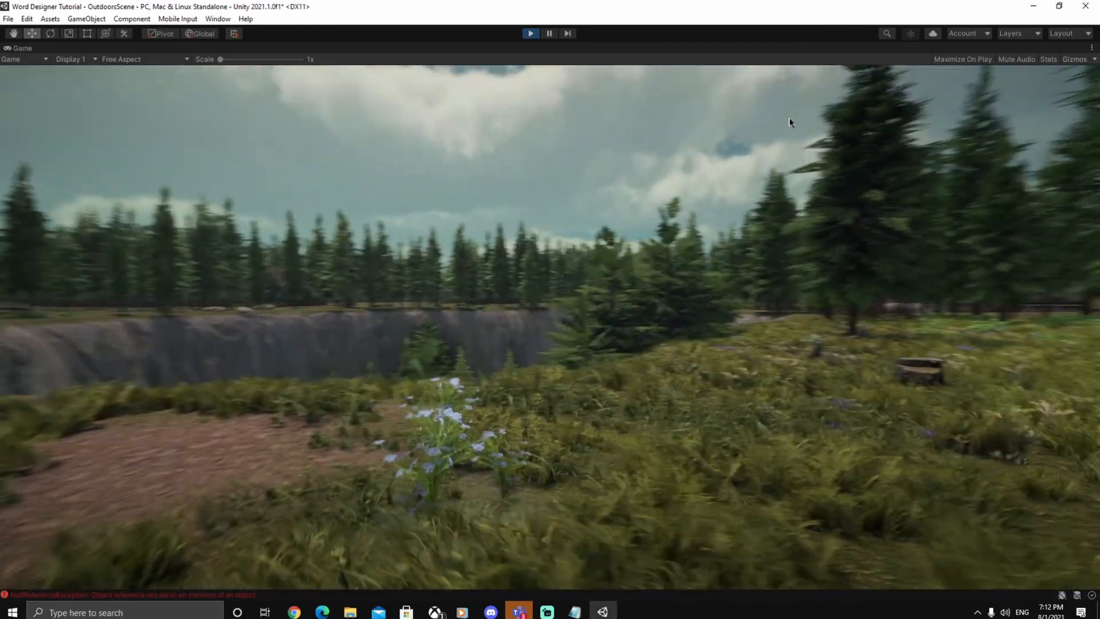
key("w")
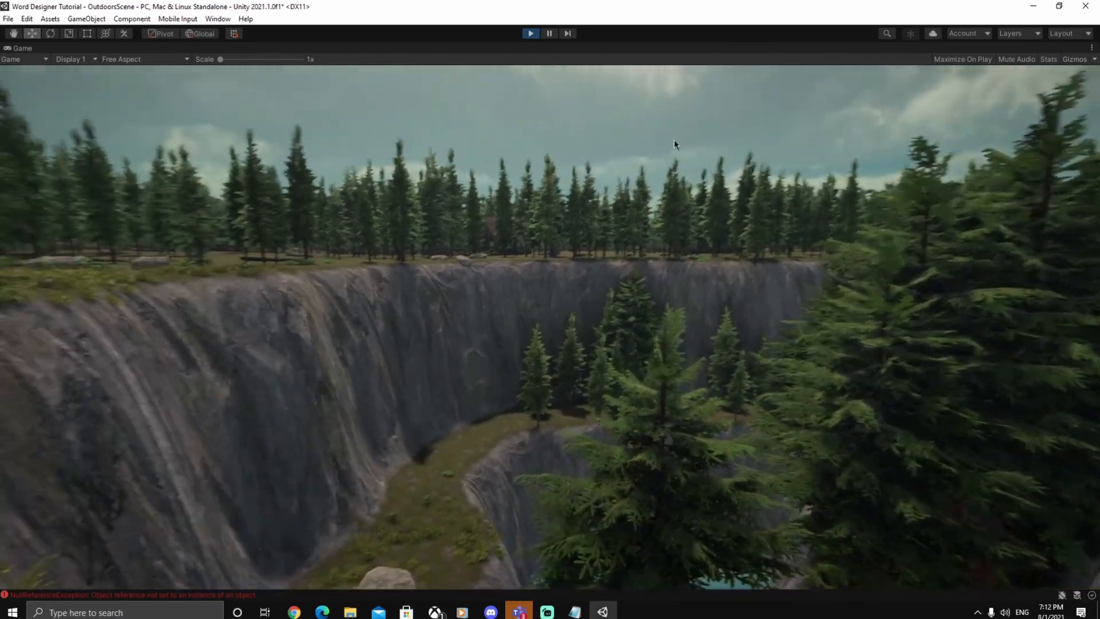